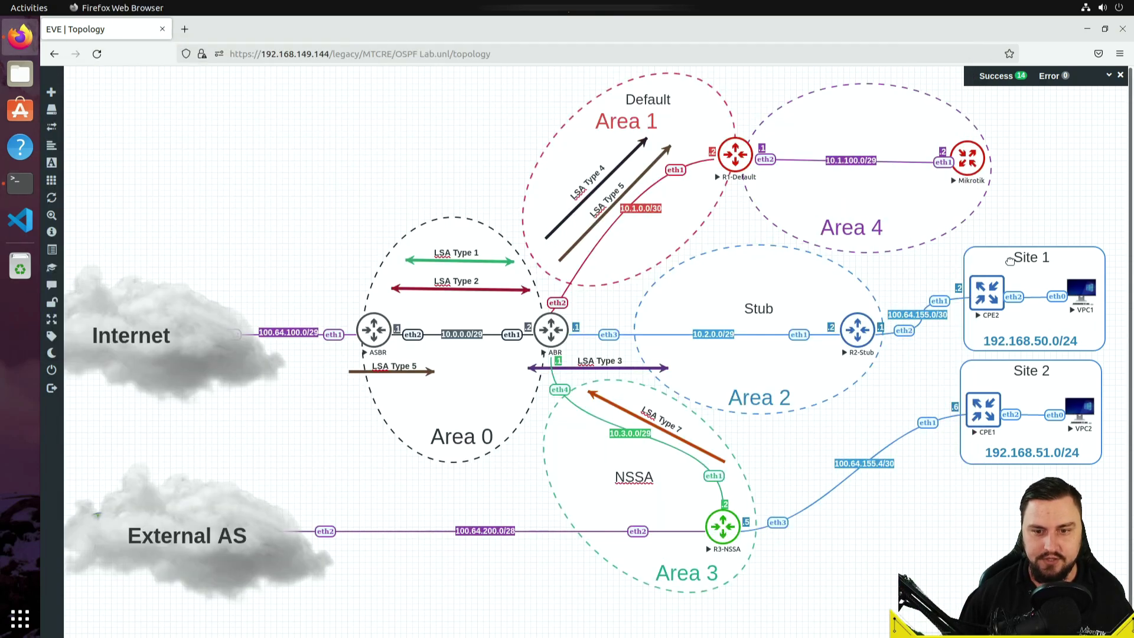
- Use External-AS as the RoMON agent to list its seven neighbours, then open CPE2's console
drag(807, 312, 432, 91)
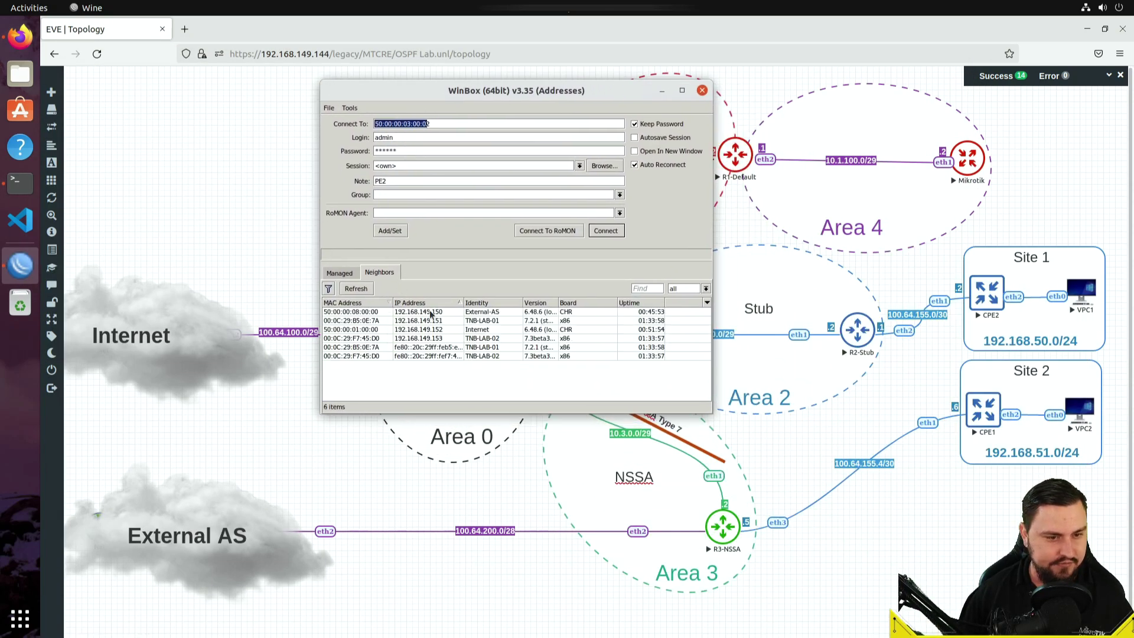
click(395, 341)
key(Up)
key(Up)
key(Up)
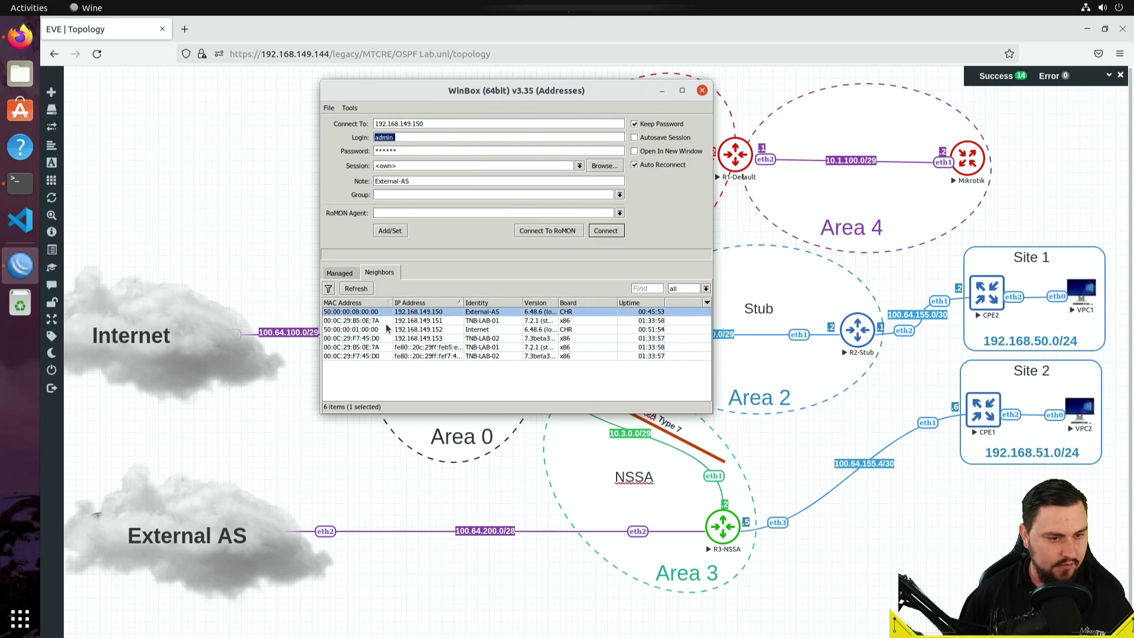
click(445, 152)
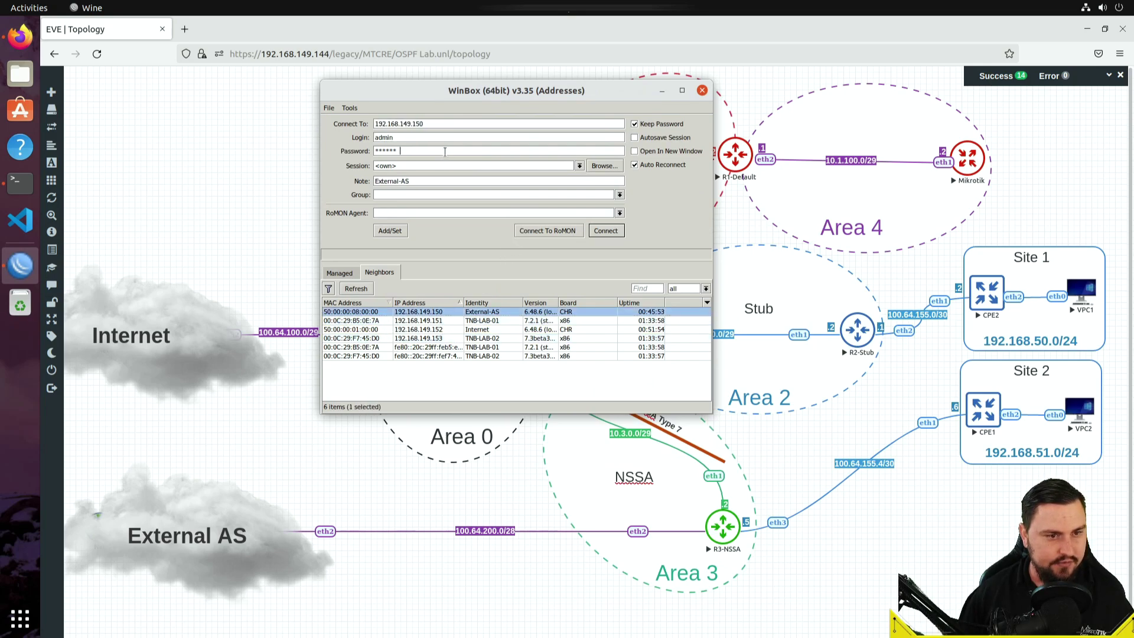
click(553, 231)
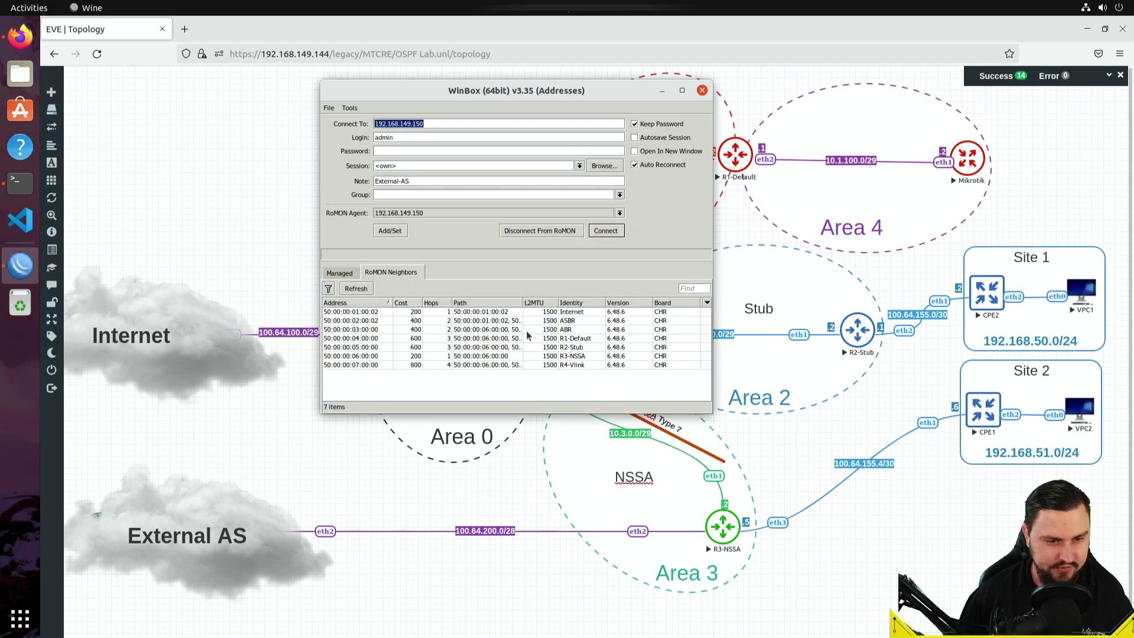
click(991, 294)
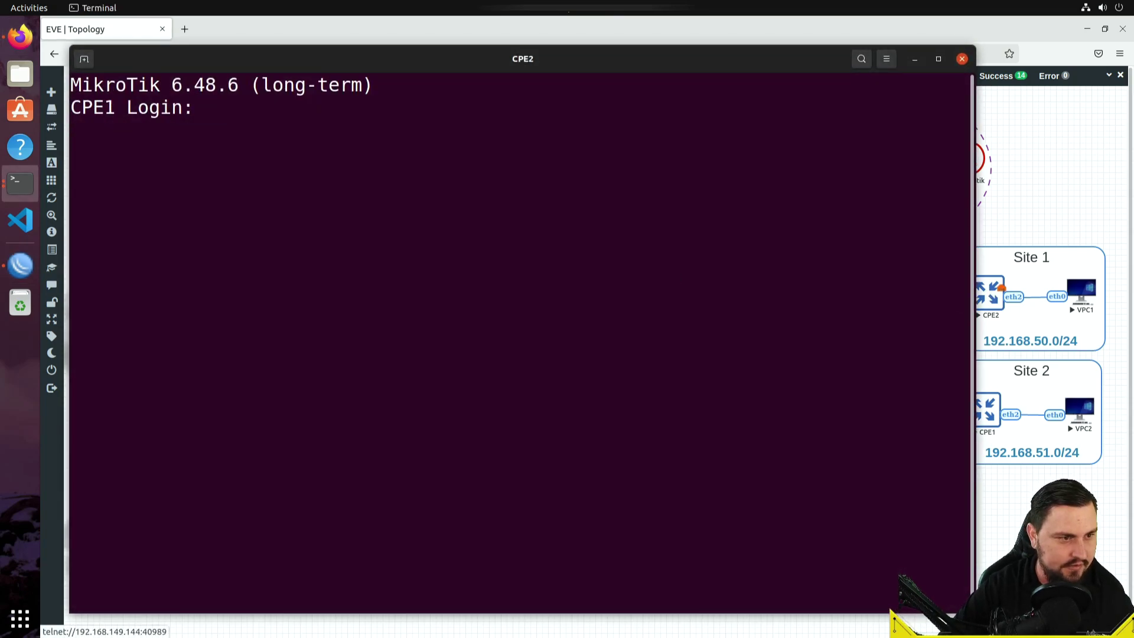
- Log in to CPE2 as admin and enable RoMON with 'tool romon set enabled=yes'
text(admin)
key(Return)
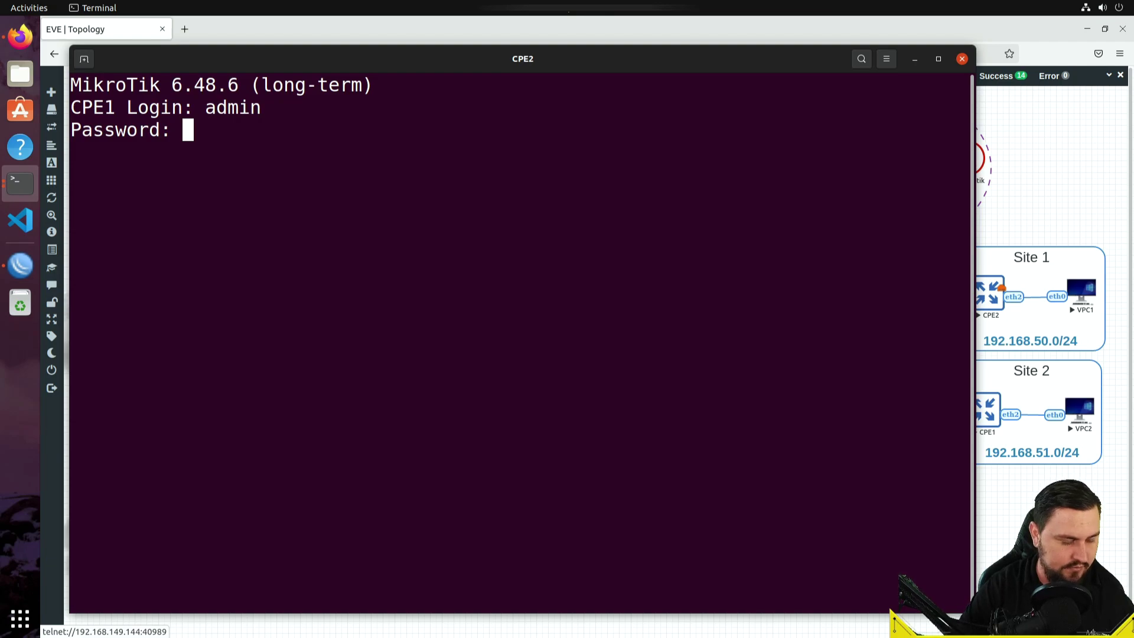
key(Return)
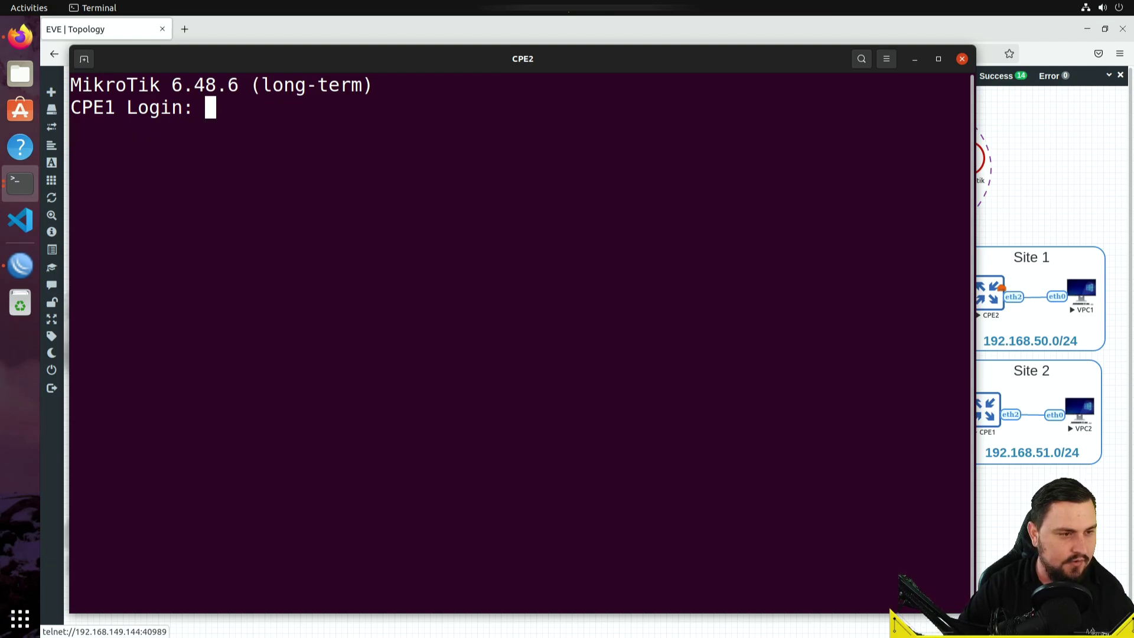
text(admin)
key(Return)
key(Return)
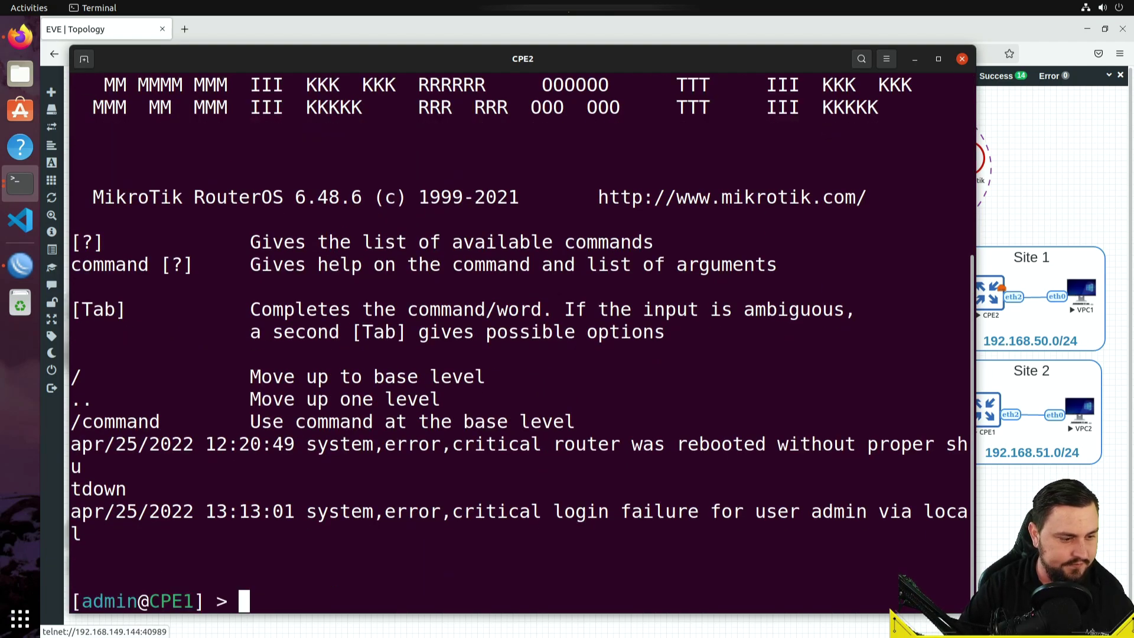
text(tool romon ex)
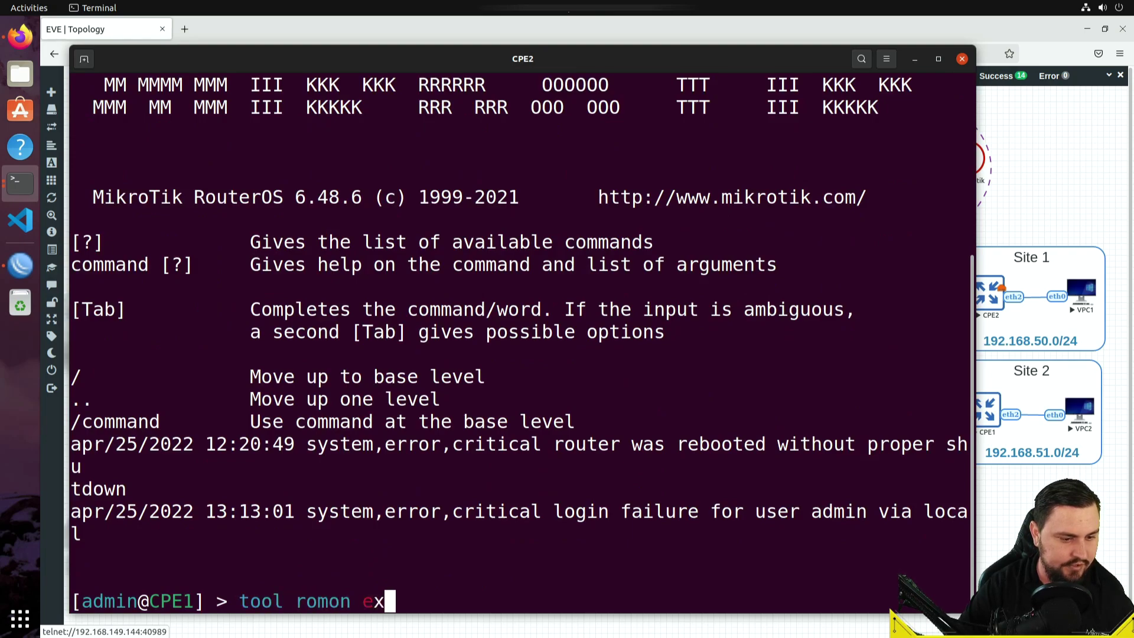
text(port)
key(Return)
text(tool romon set )
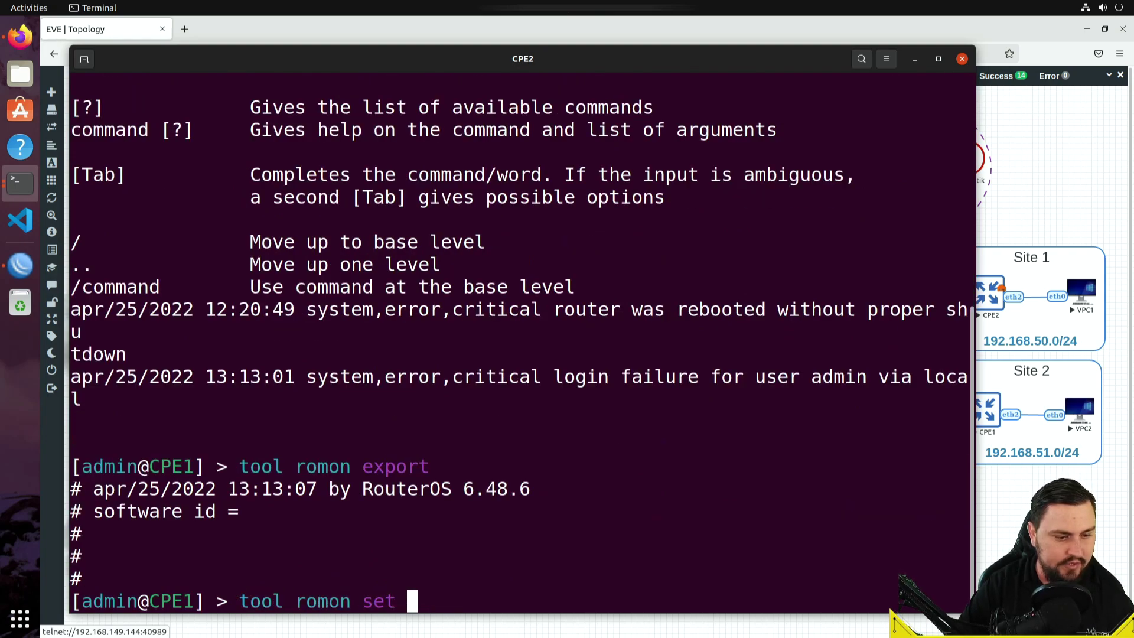
text(enabled=yes)
key(Return)
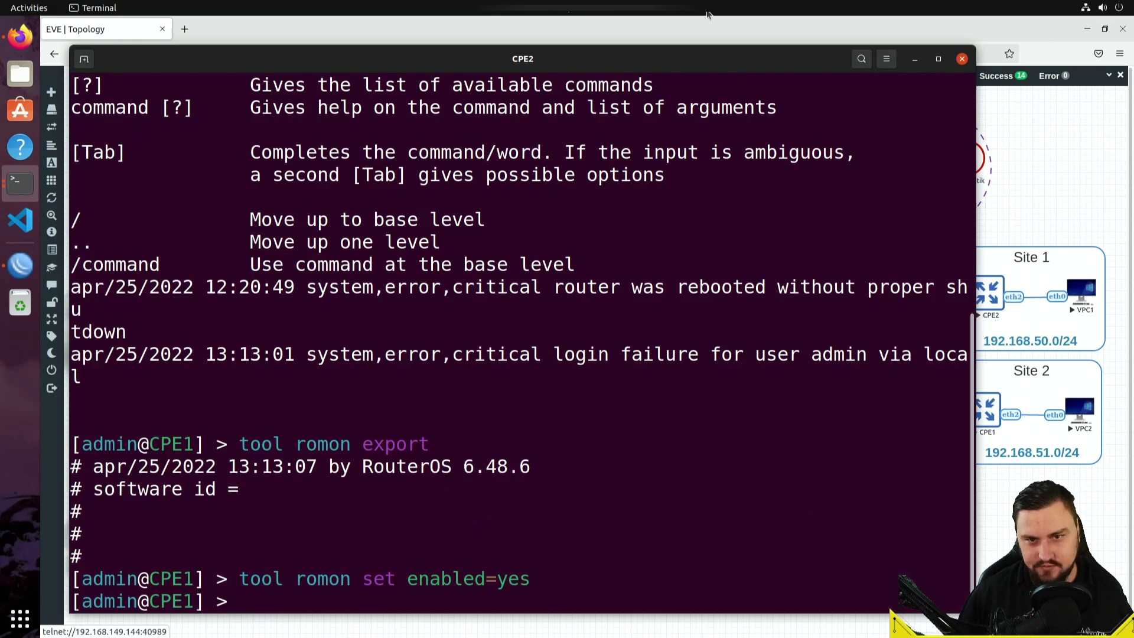
- On the CPE1 console, enable RoMON and set the system identity to CPE1
click(914, 58)
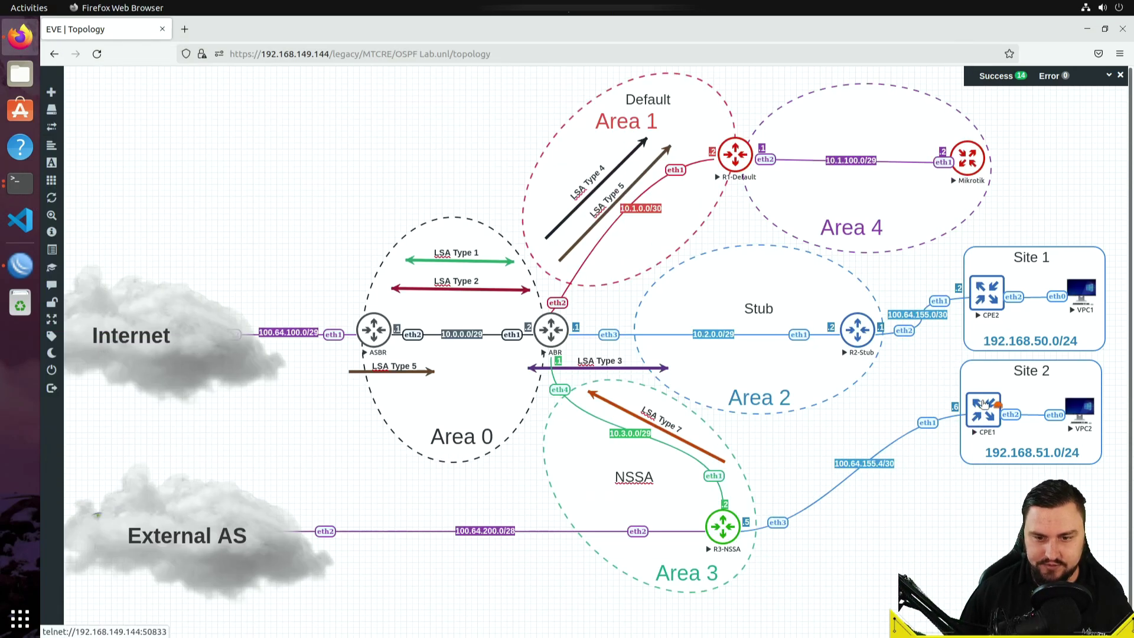
click(983, 404)
key(Return)
text(tool r)
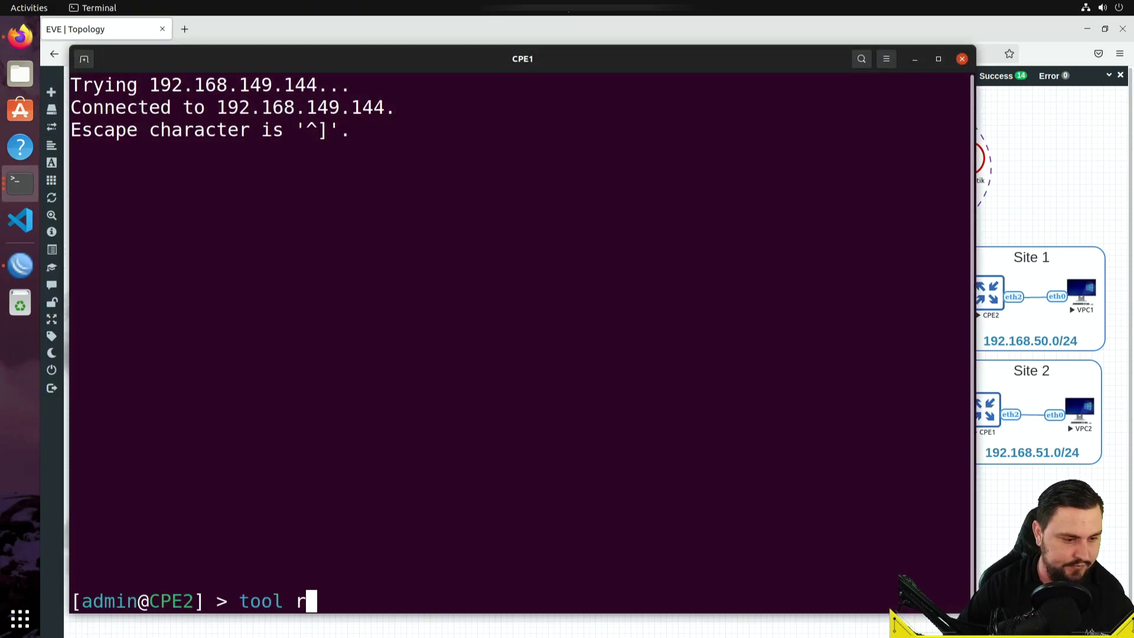
text(omon set enabled=yes)
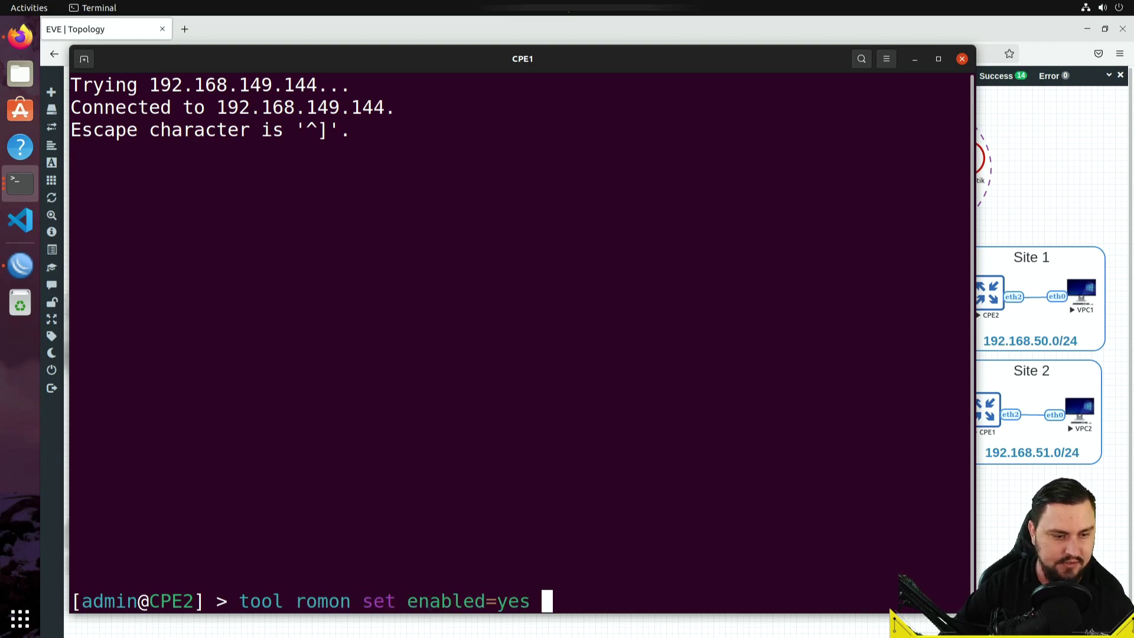
key(Return)
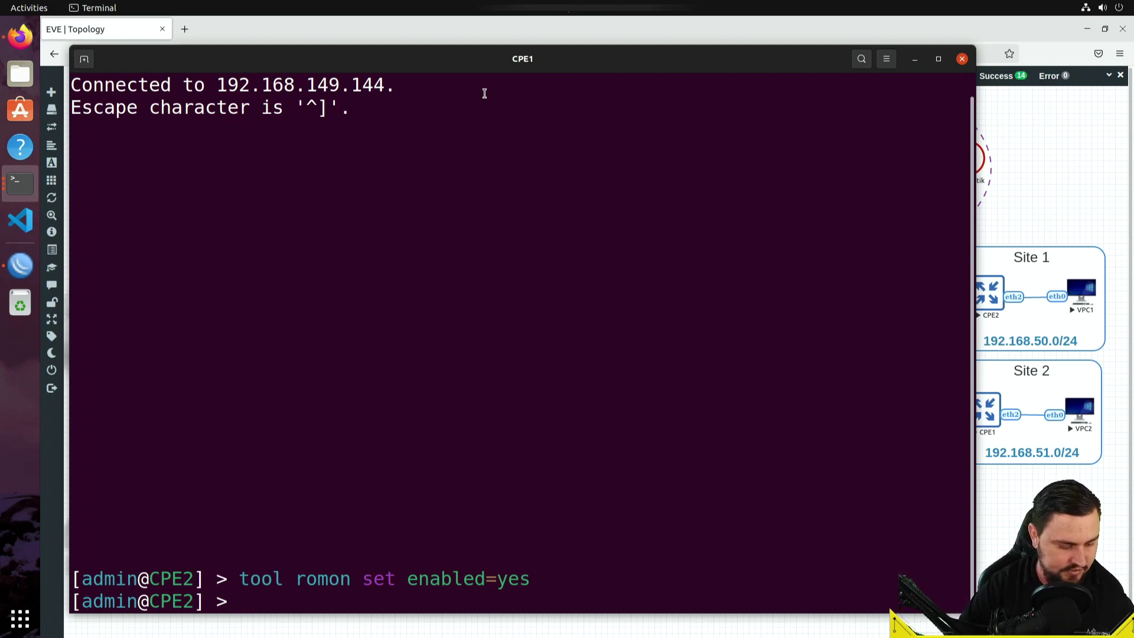
text(system i)
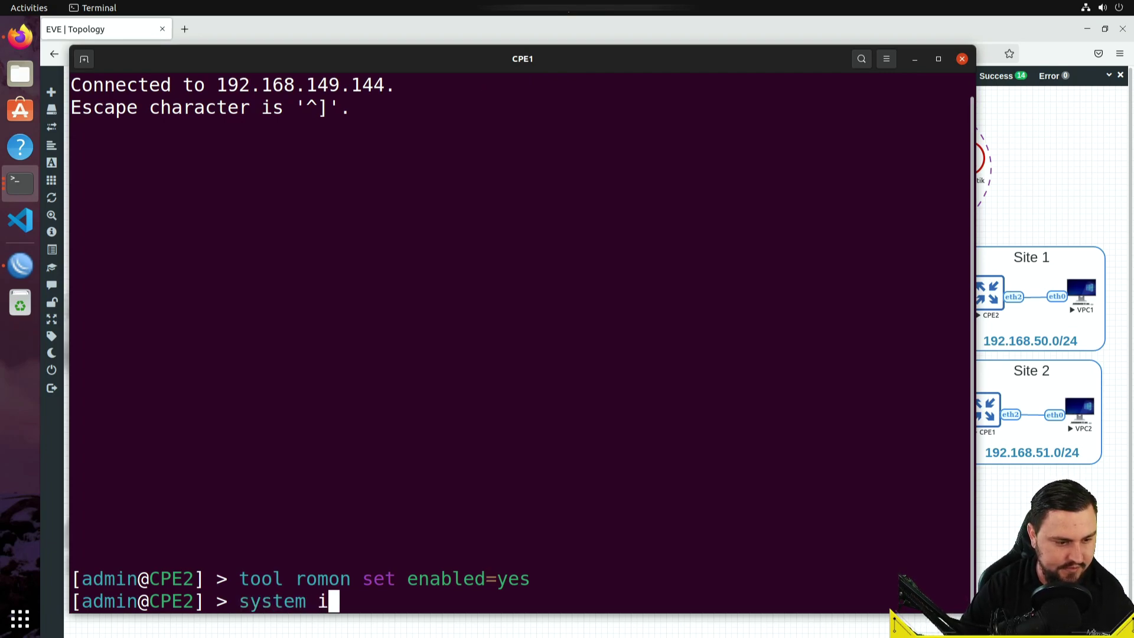
text(dentity set name=CPE1)
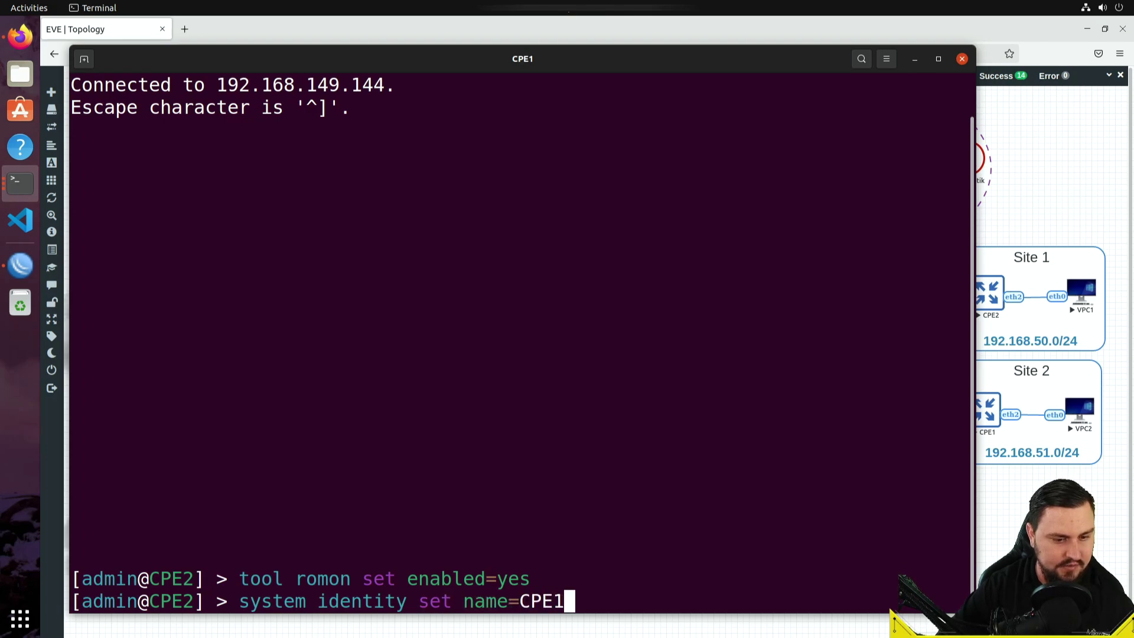
key(Return)
- Back on the CPE2 console, set the system identity to CPE2
click(914, 60)
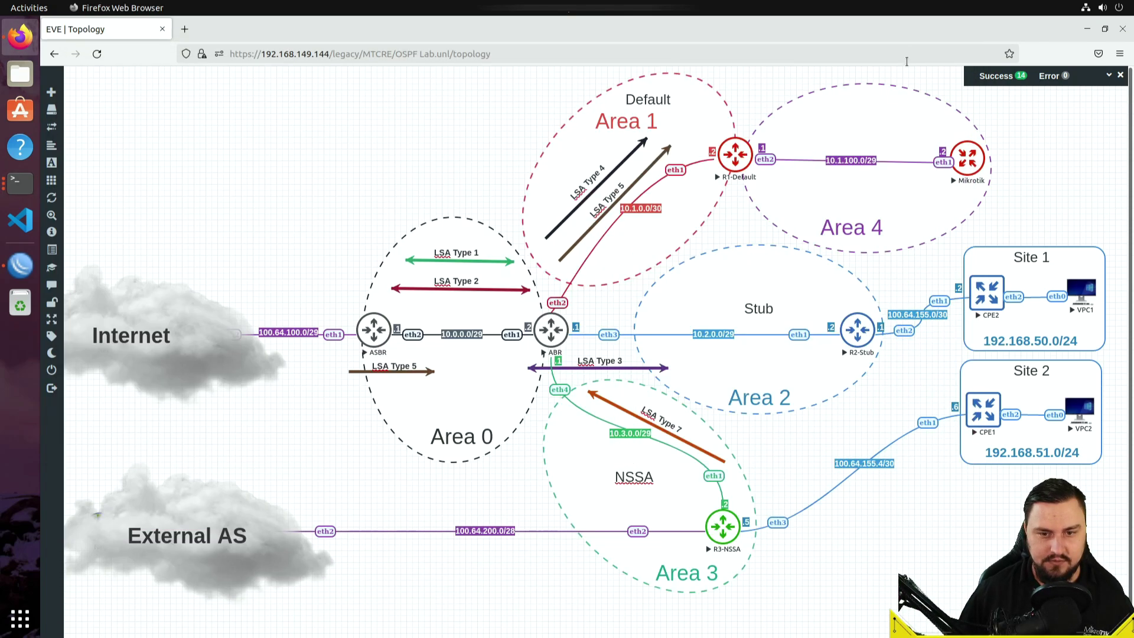
click(20, 183)
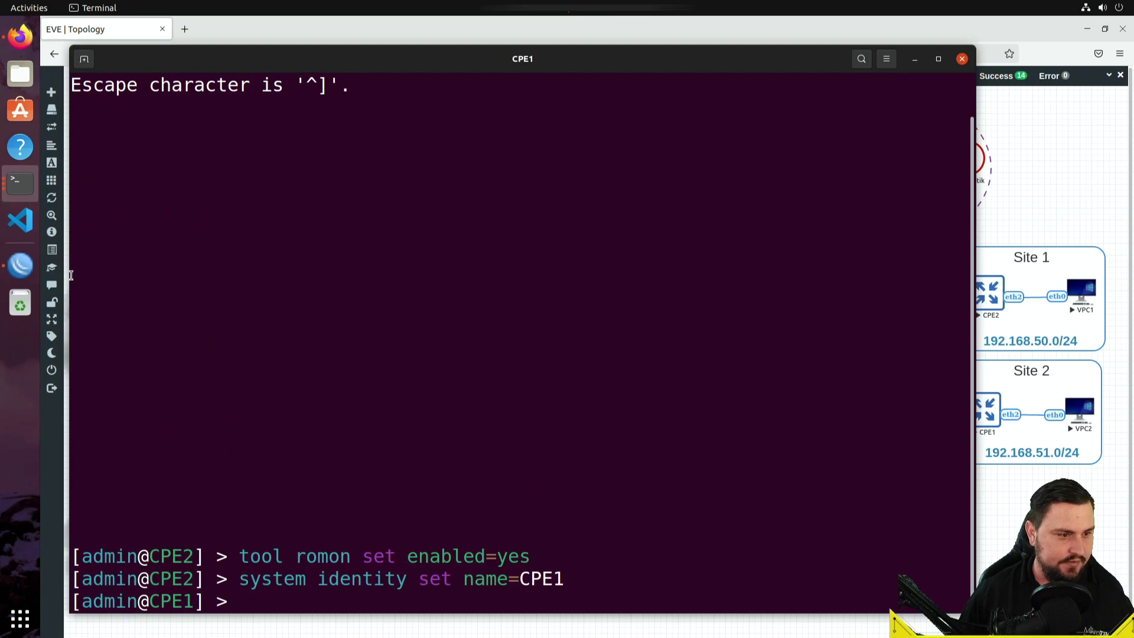
click(20, 183)
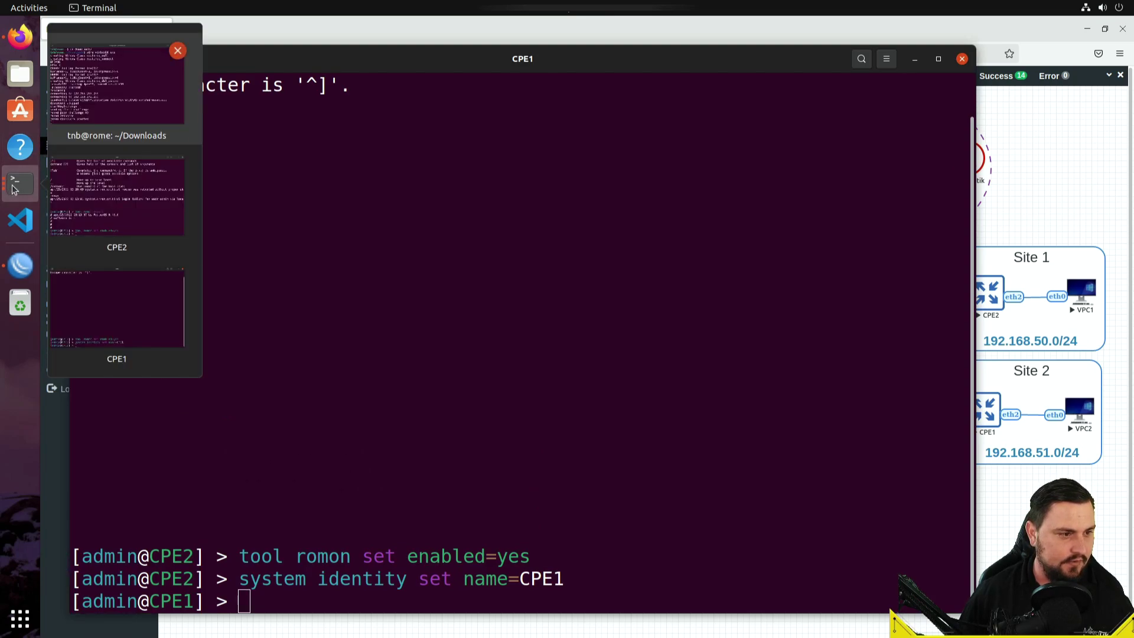
click(93, 193)
text(sy)
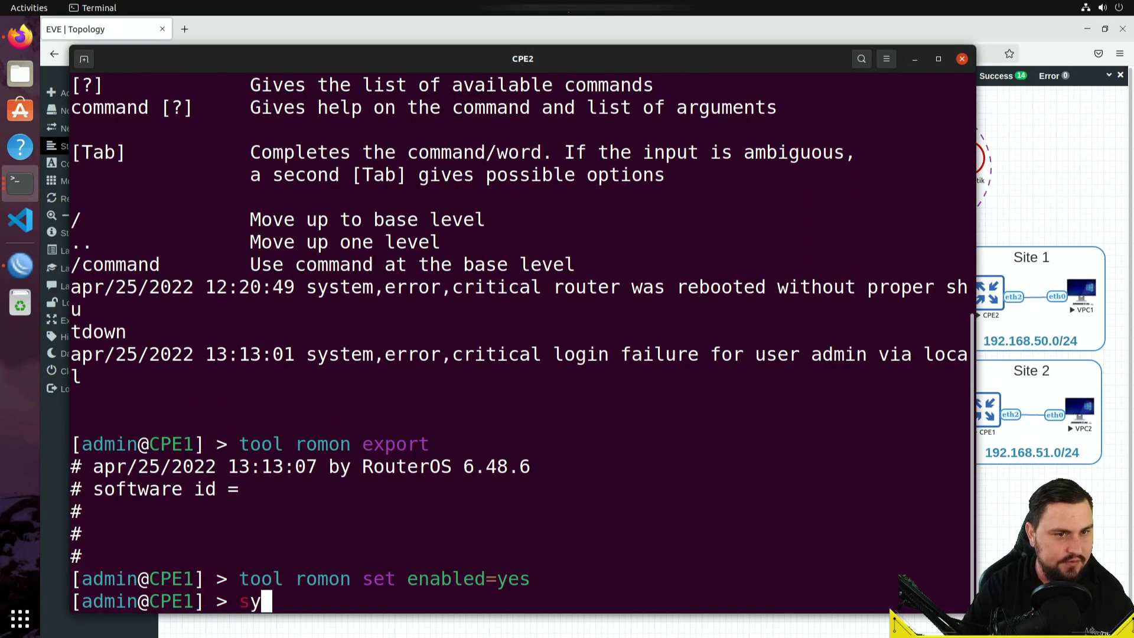
text(stem identity set na)
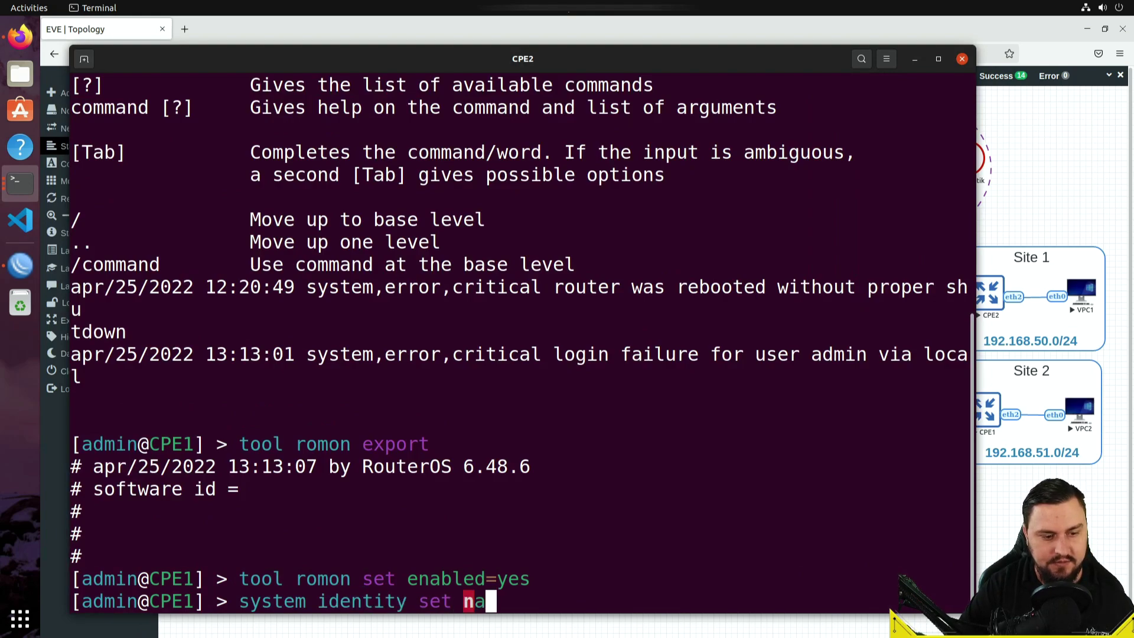
text(me=CPE2)
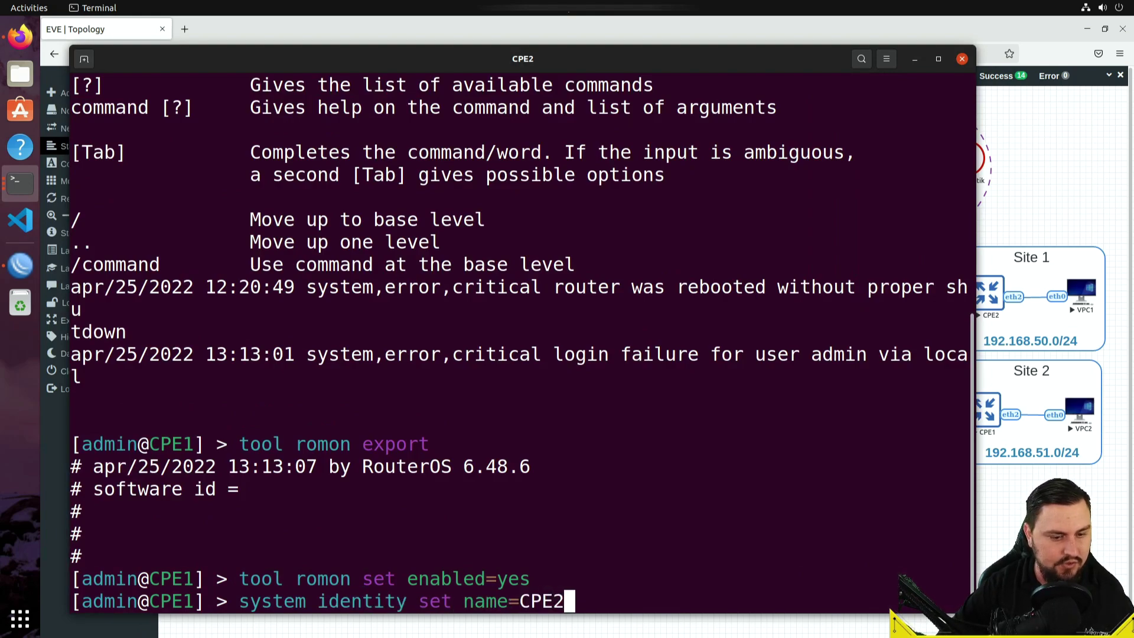
key(Return)
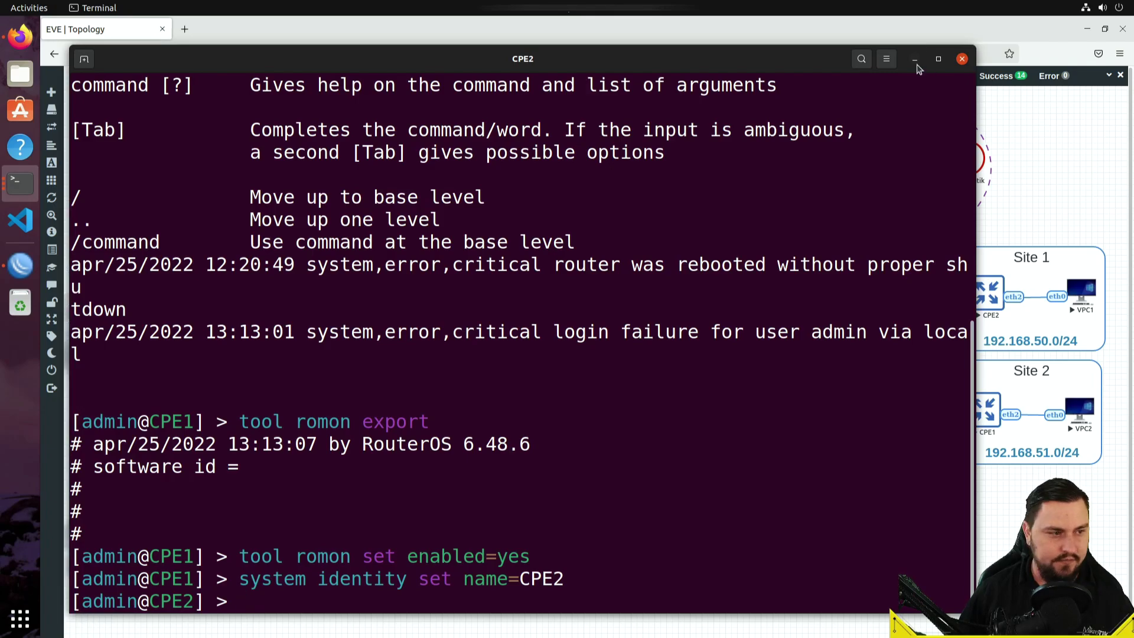
click(916, 61)
click(20, 265)
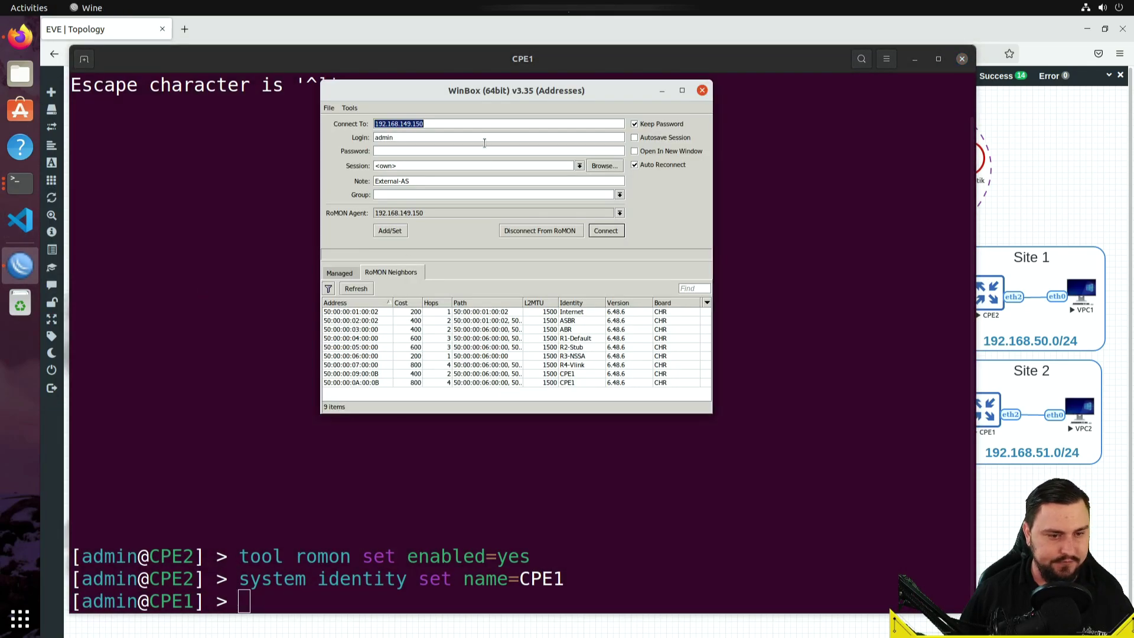
- Connect to CPE1 from the RoMON neighbour list and fit its session window over the topology
click(563, 376)
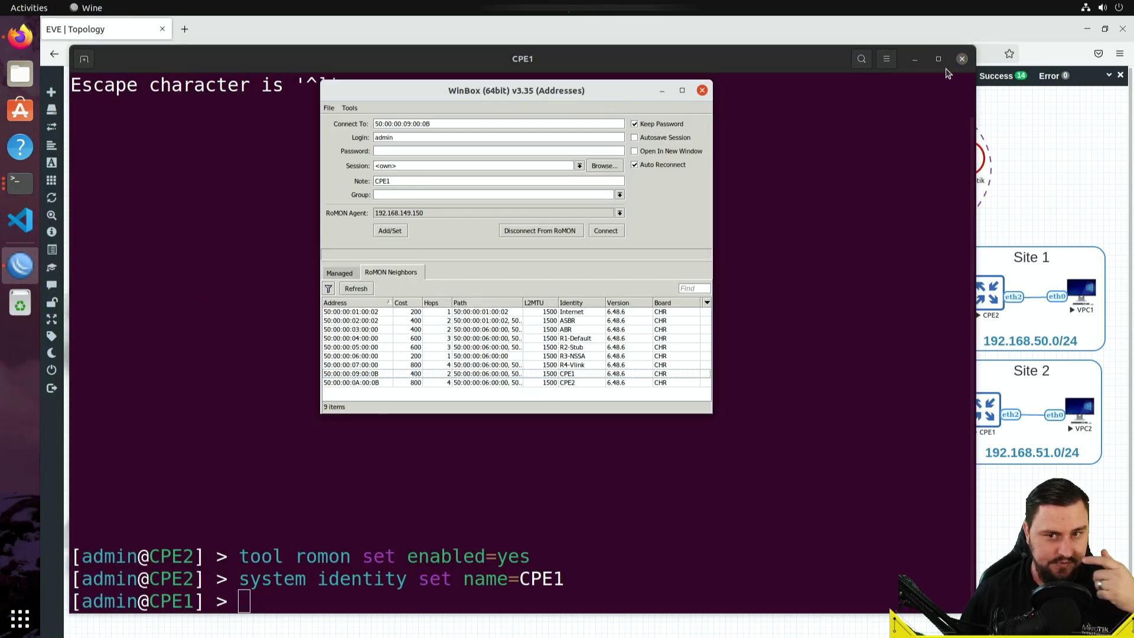
click(915, 59)
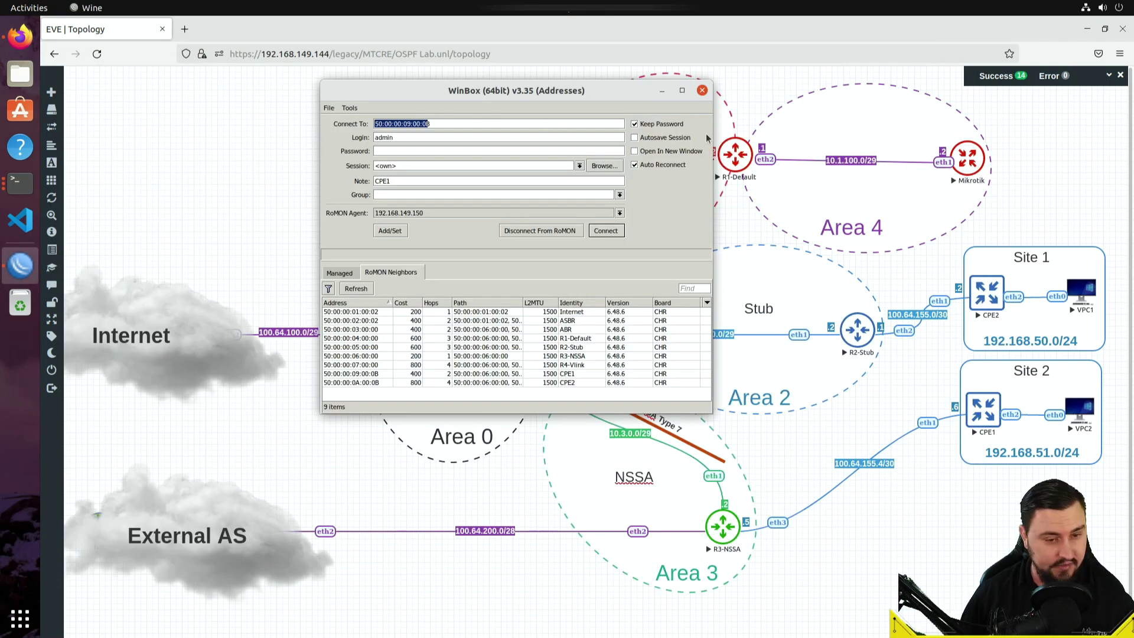
click(475, 376)
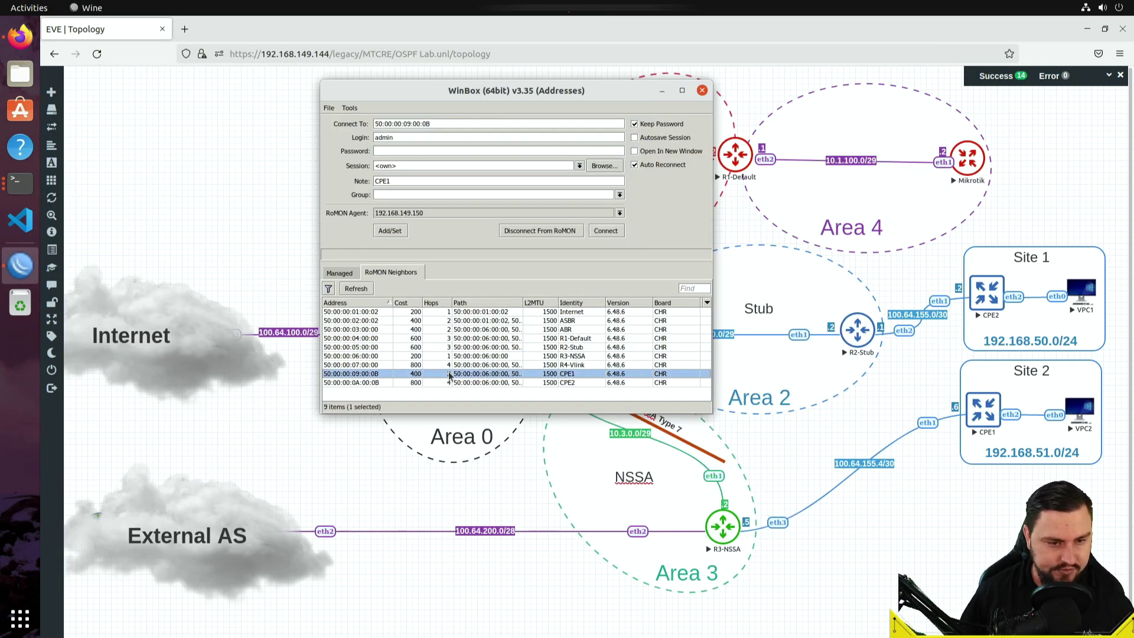
click(615, 234)
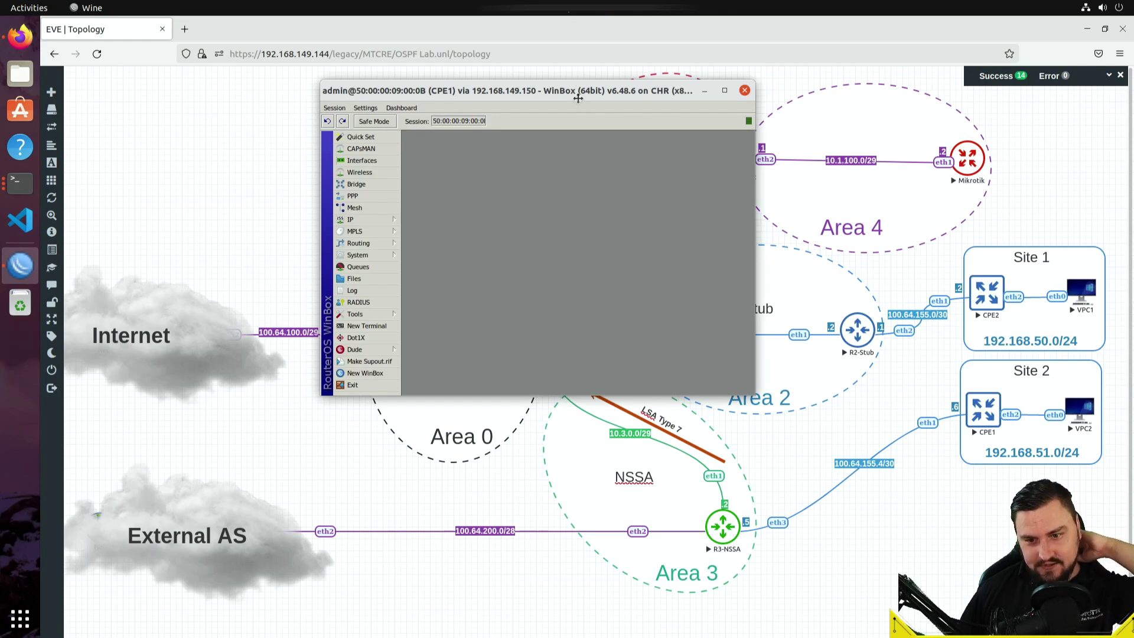
double_click(578, 97)
double_click(547, 26)
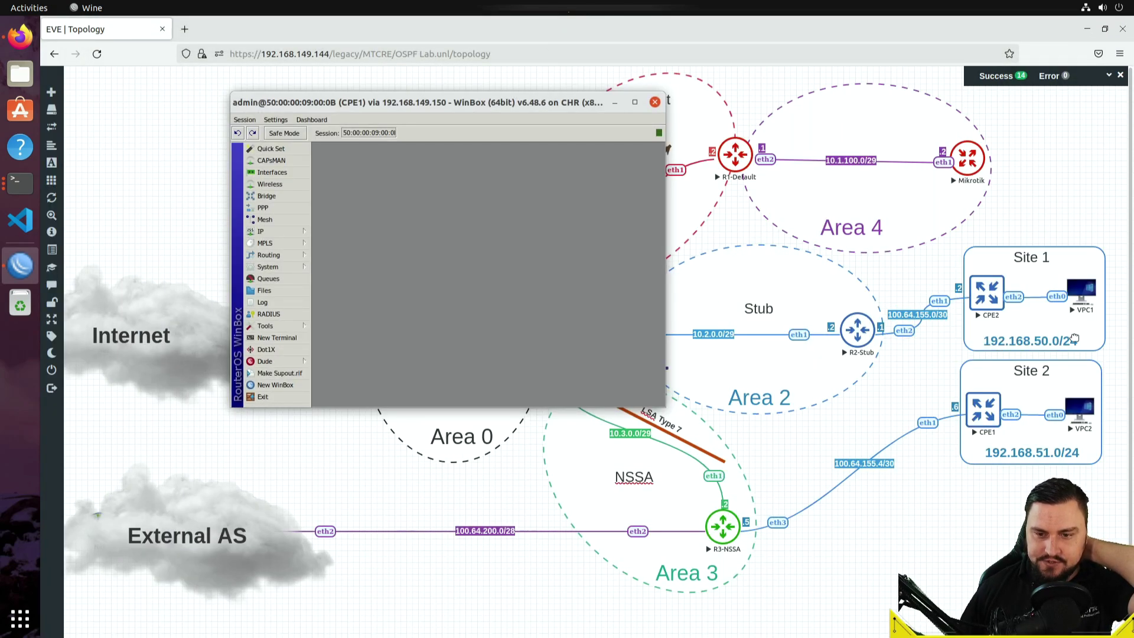
- Duplicate the 192.168.50.0/24 label, delete 192.168.51.0/24, and place the copy below CPE1
right_click(1044, 349)
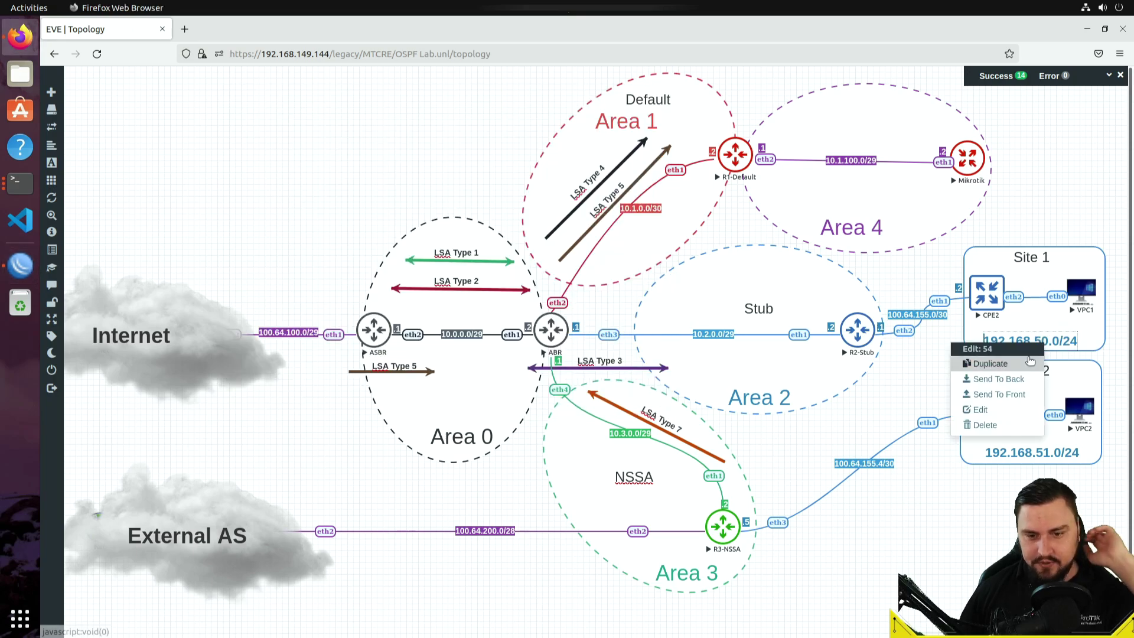
click(990, 363)
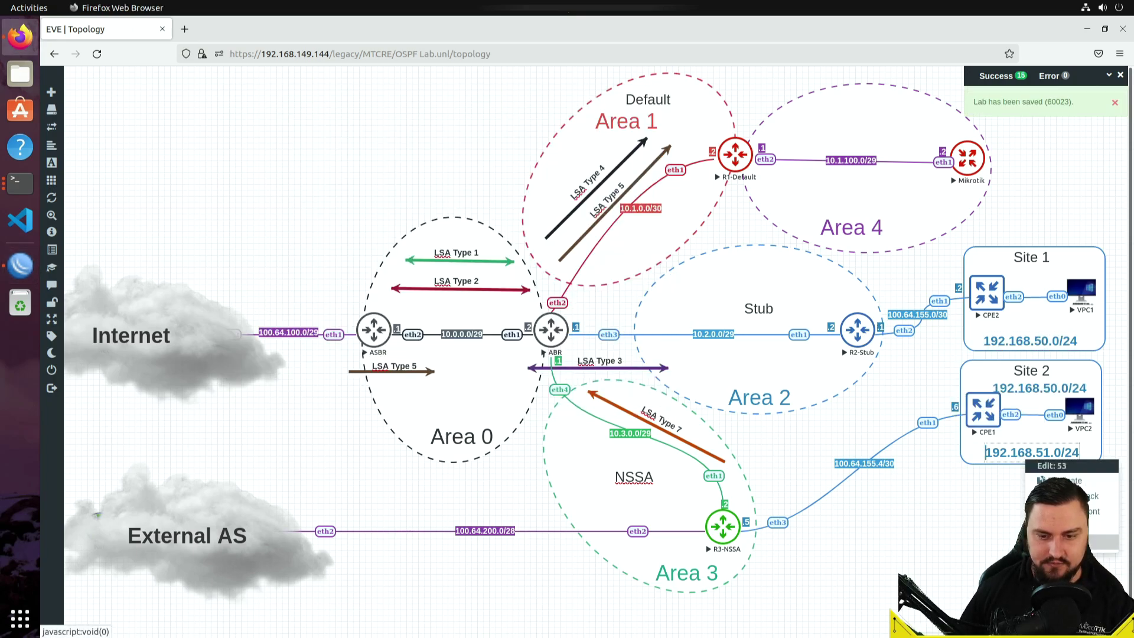
click(1063, 542)
click(549, 163)
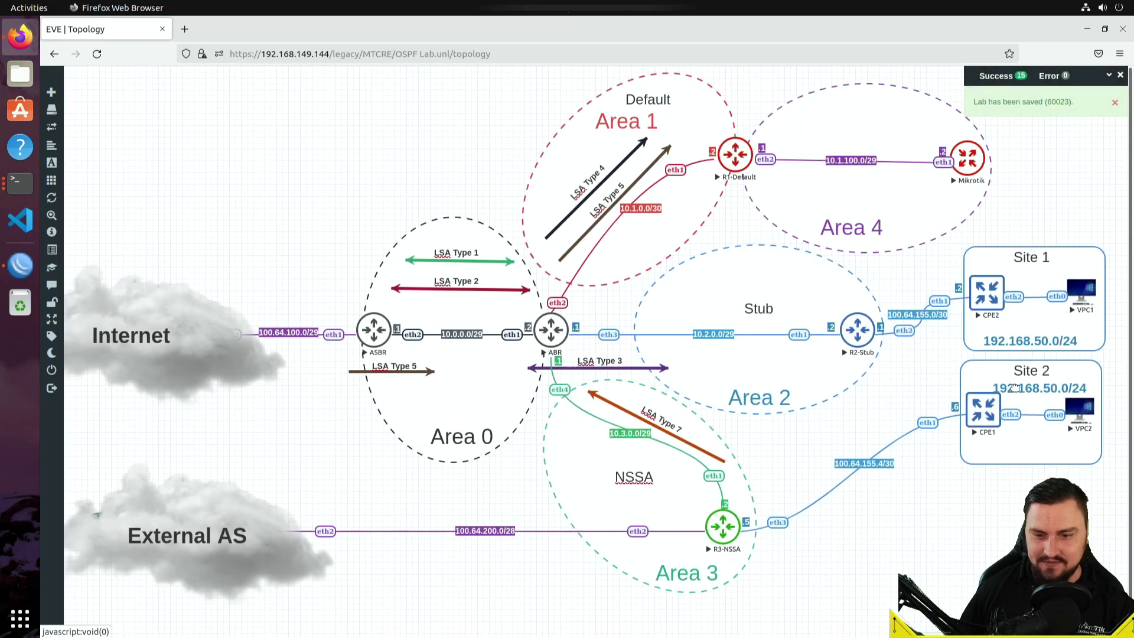
drag(1013, 387, 1012, 456)
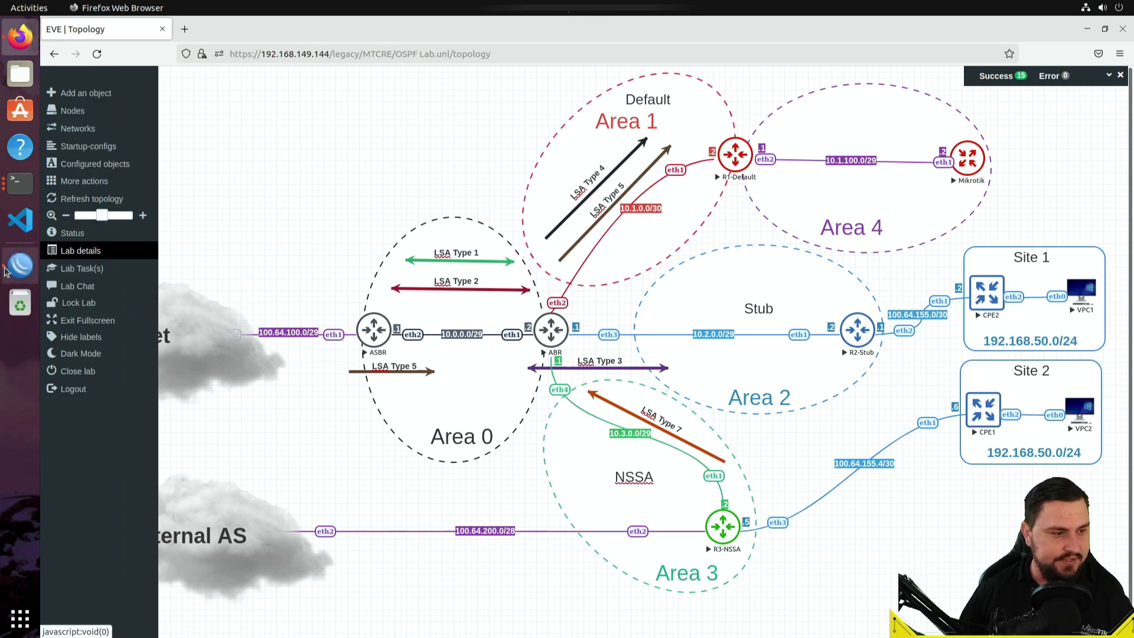
- Maximize the CPE1 session, enlarge its text, and bring up the IP Addresses list
click(24, 263)
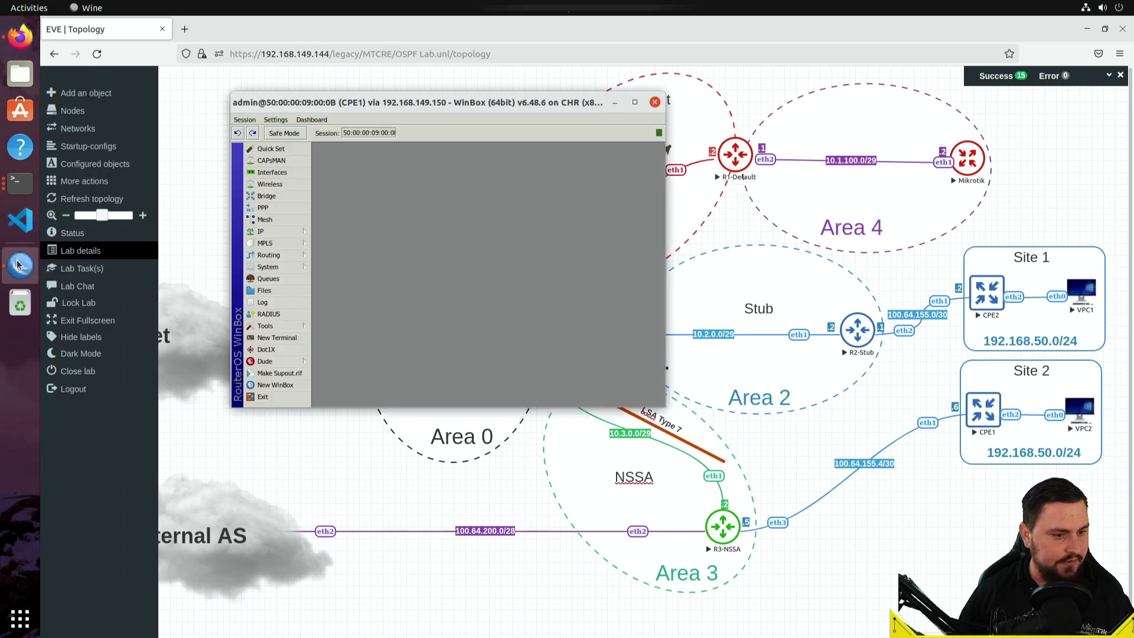
double_click(355, 109)
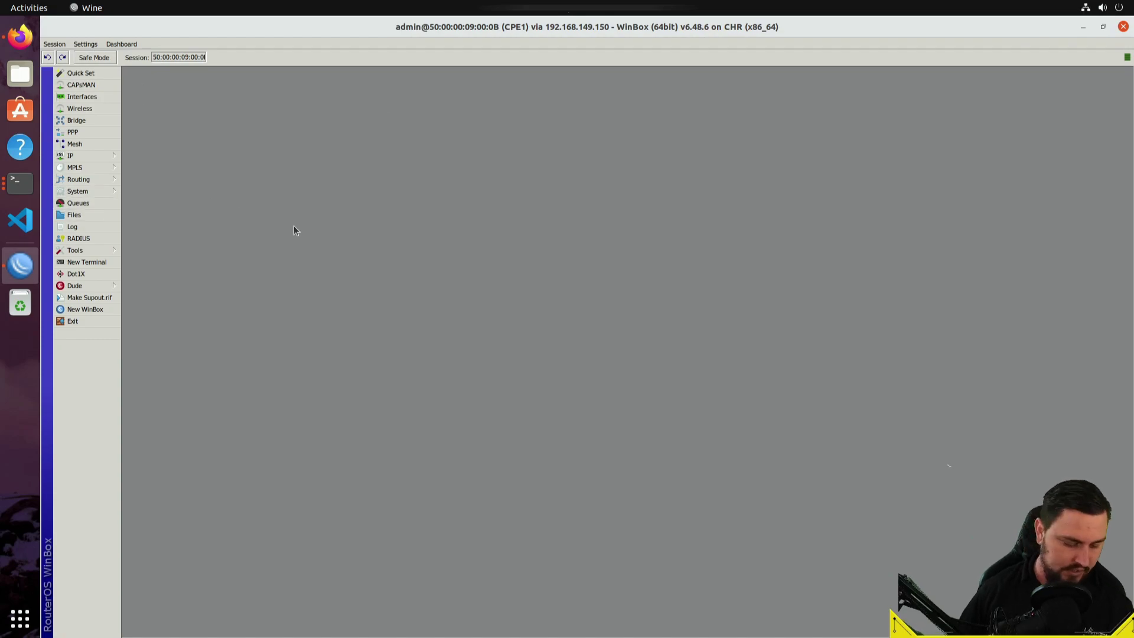
key(ctrl+plus)
key(ctrl+plus)
key(ctrl+plus)
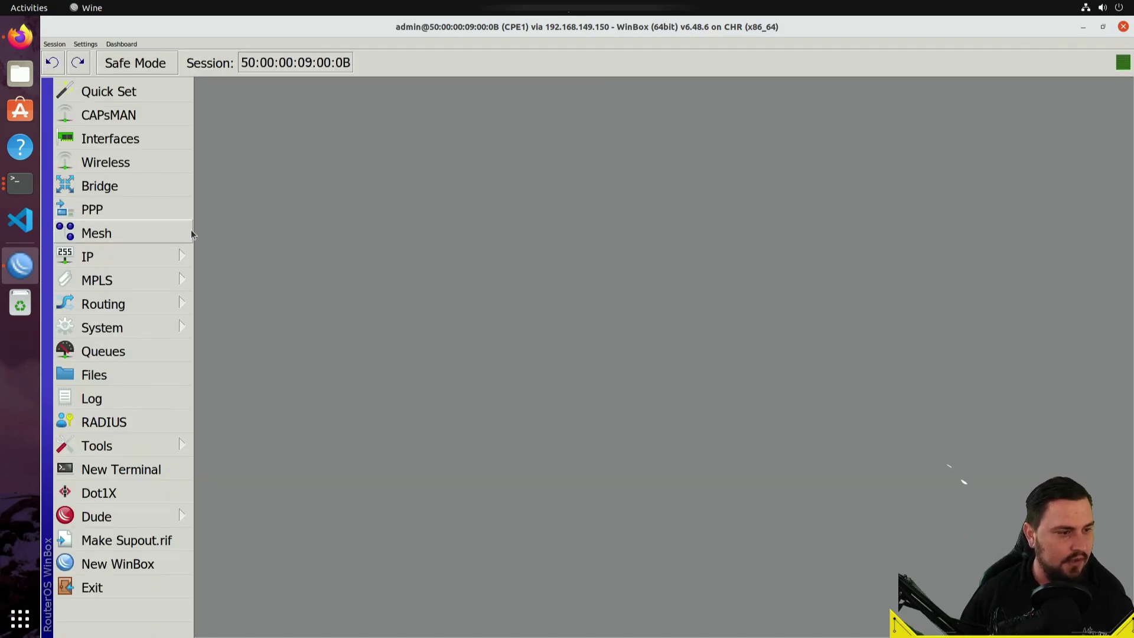
click(127, 255)
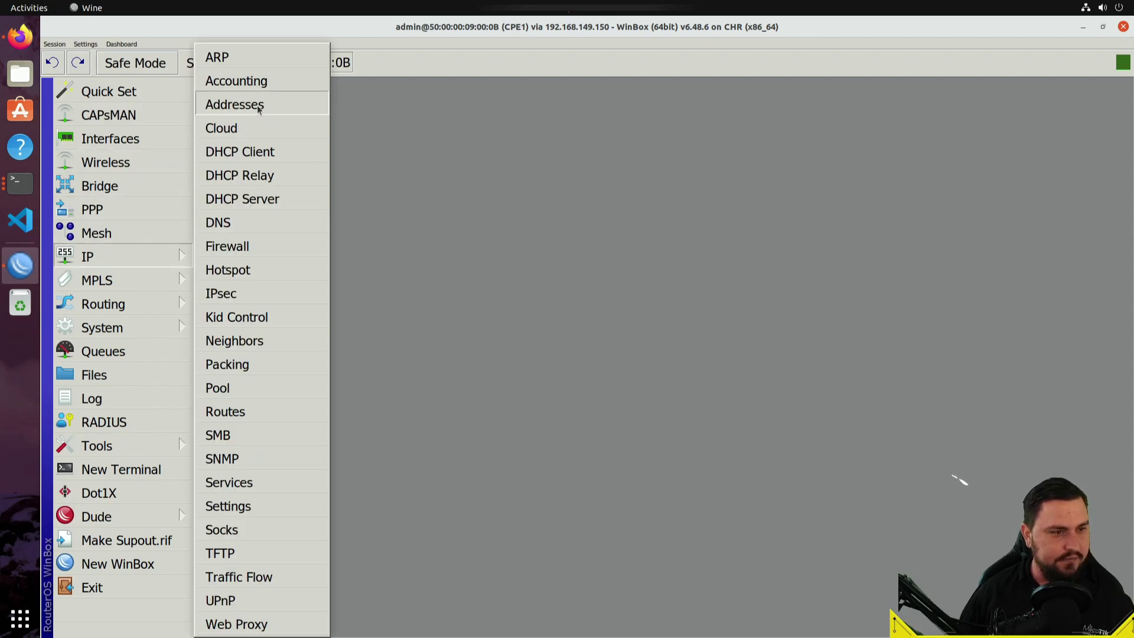
click(162, 142)
click(142, 255)
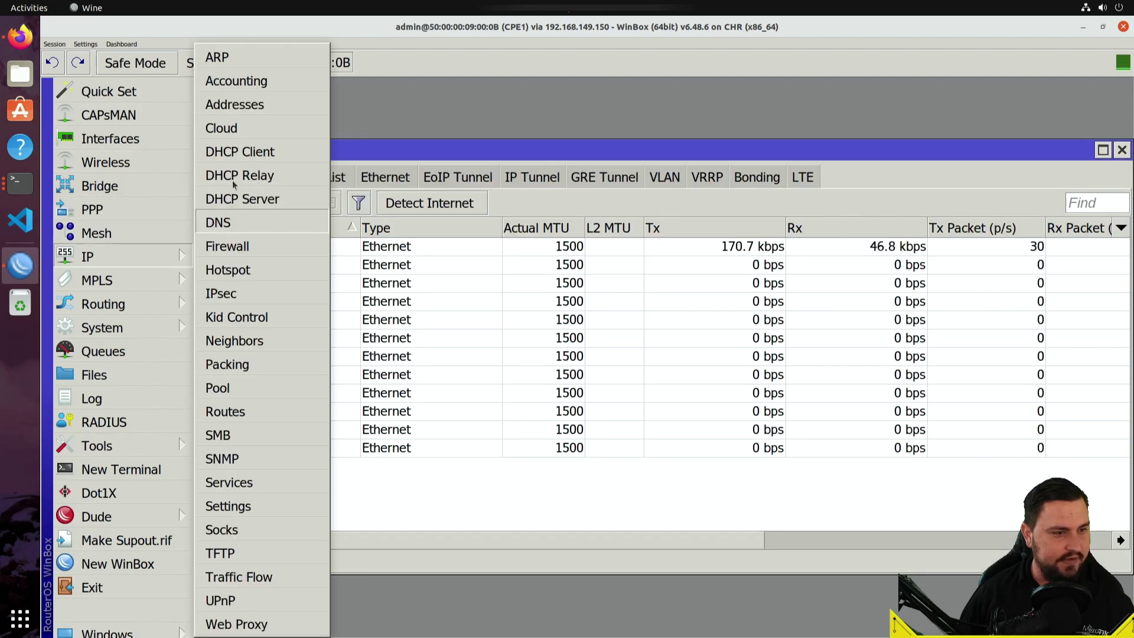
click(247, 106)
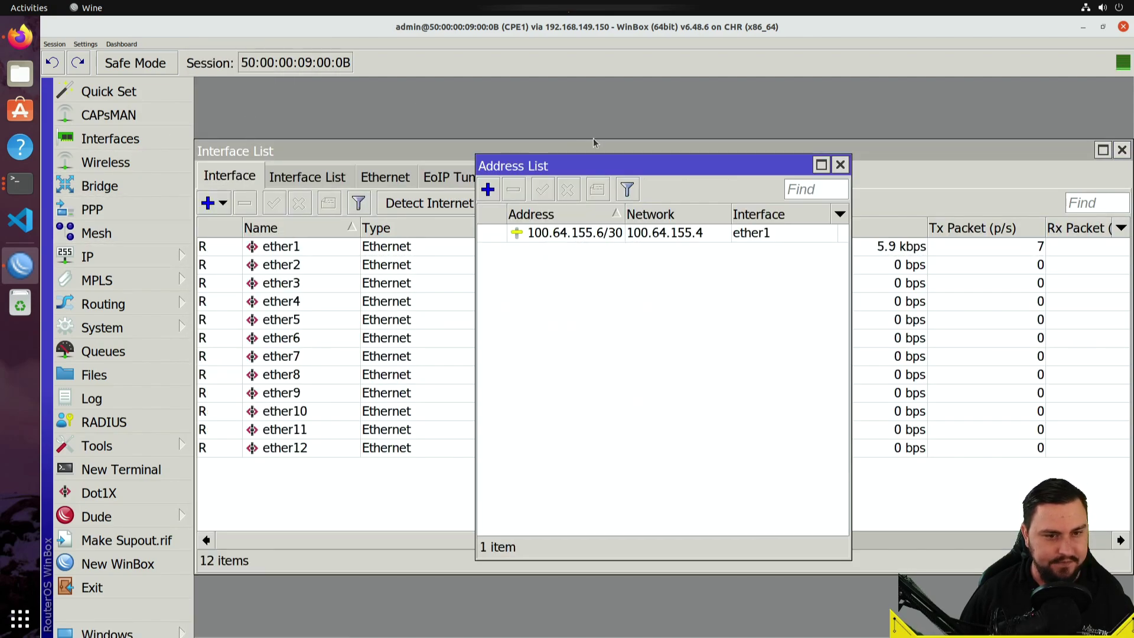
double_click(170, 29)
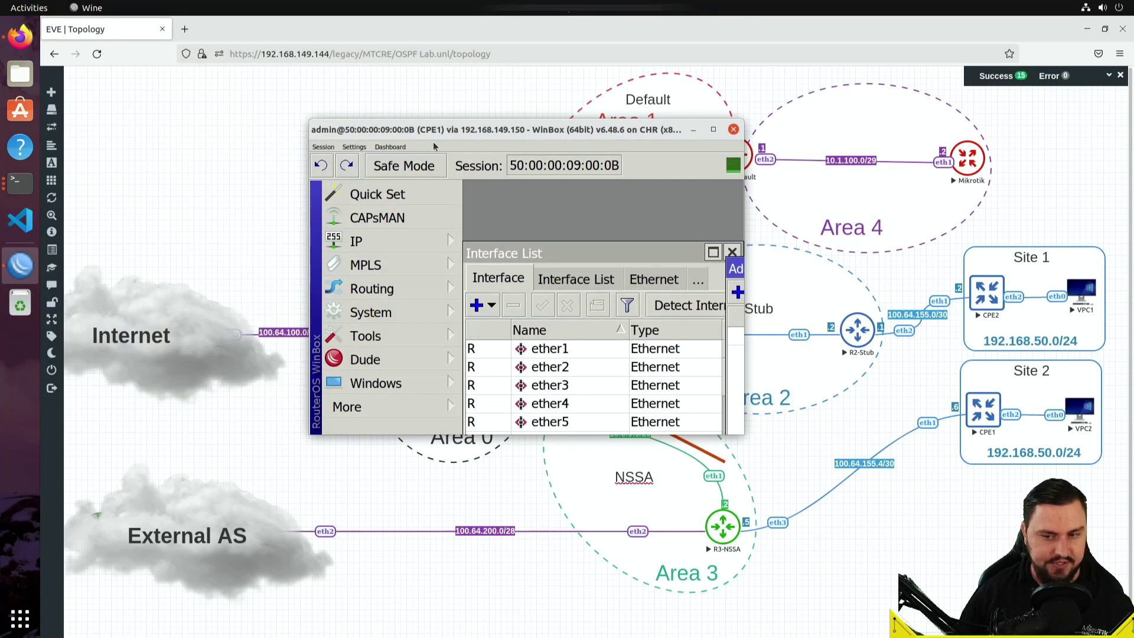
double_click(420, 133)
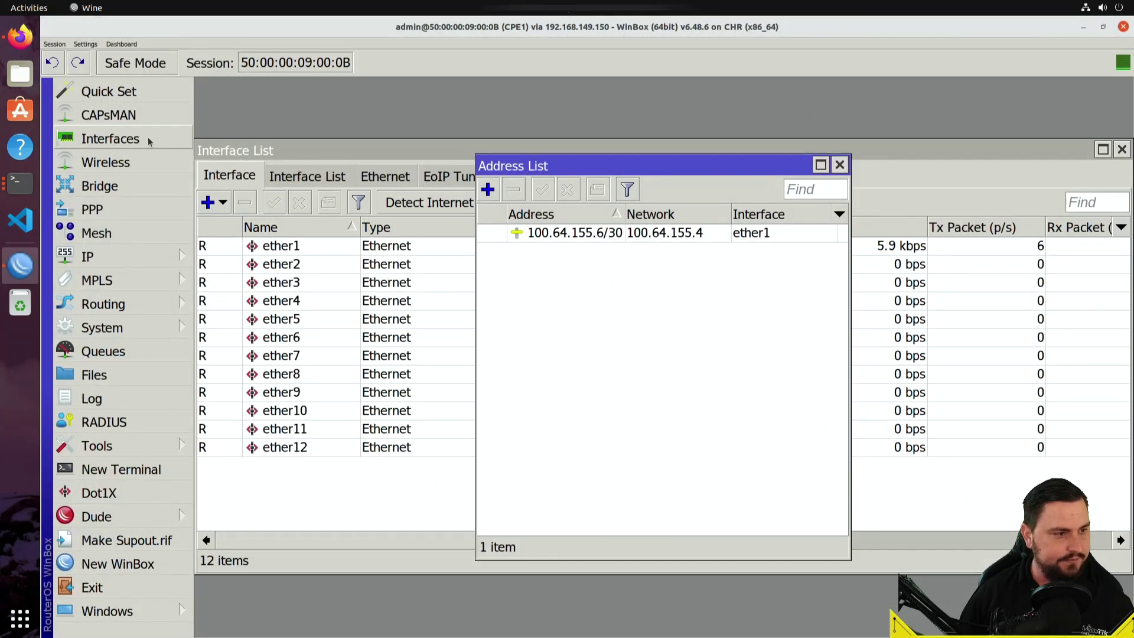
click(218, 195)
click(222, 203)
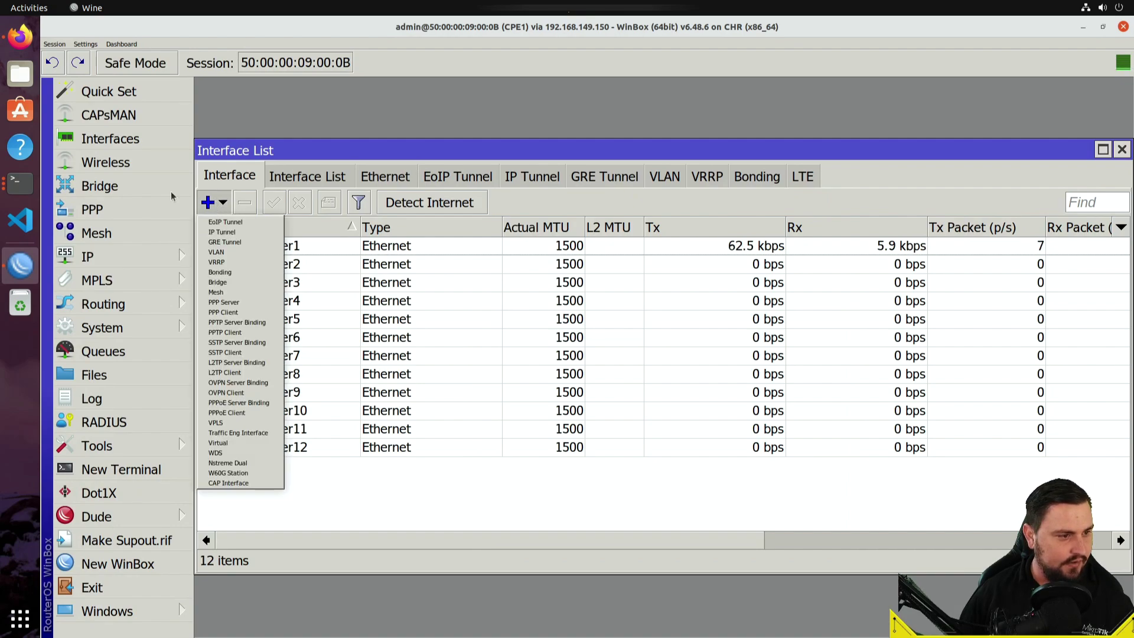
click(104, 257)
click(254, 101)
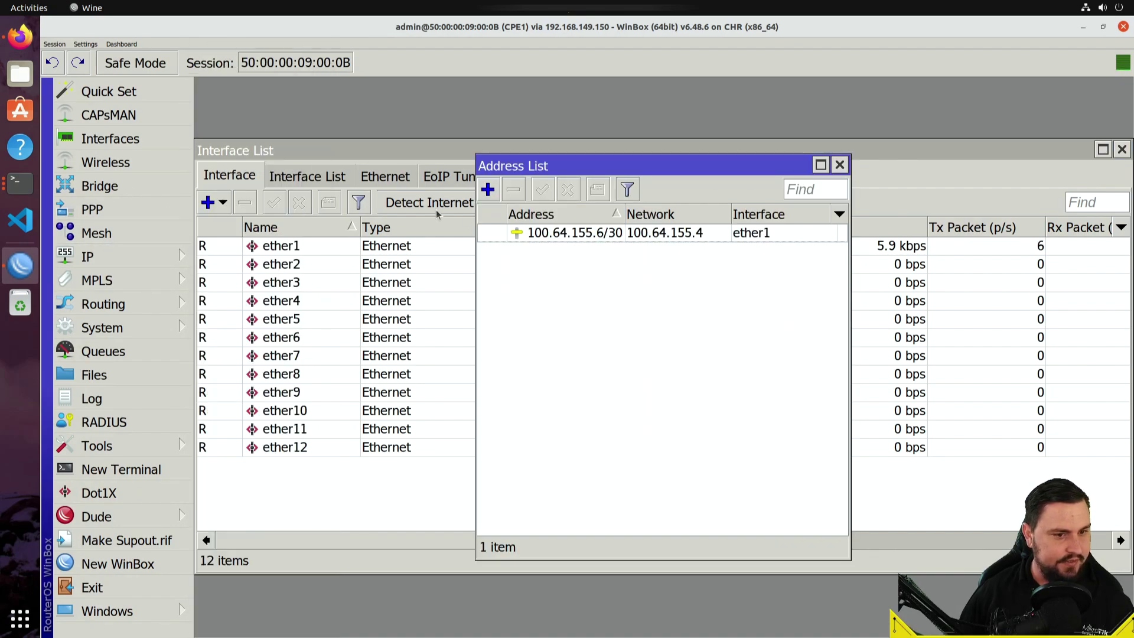
- Add address 192.168.50.1/24 on interface ether2
click(488, 189)
text(192.1)
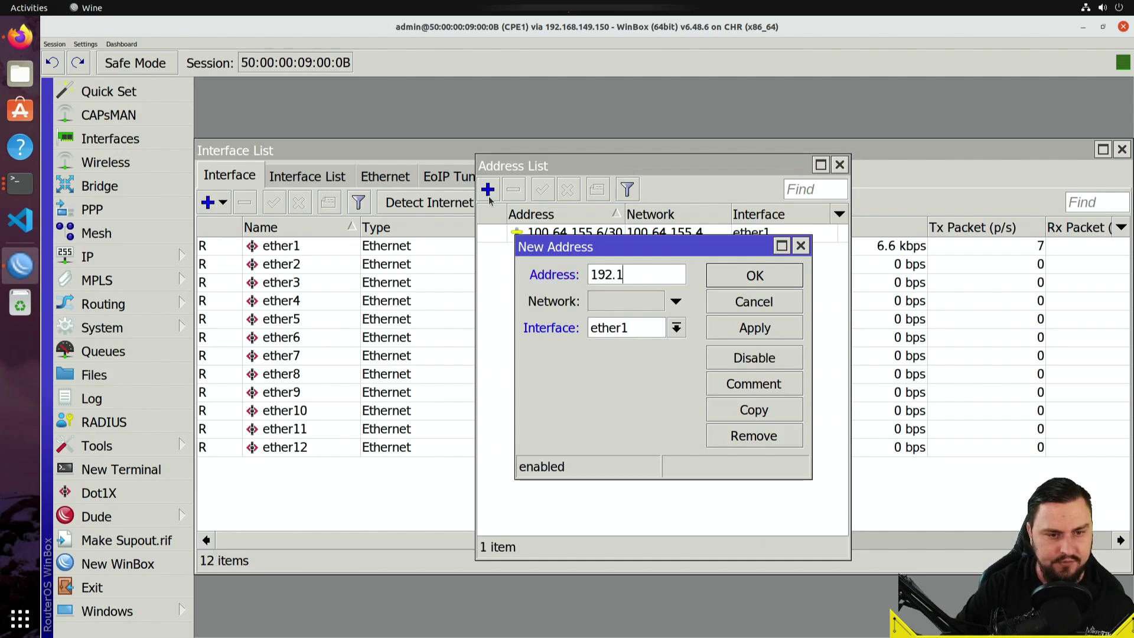
text(68.50.1/)
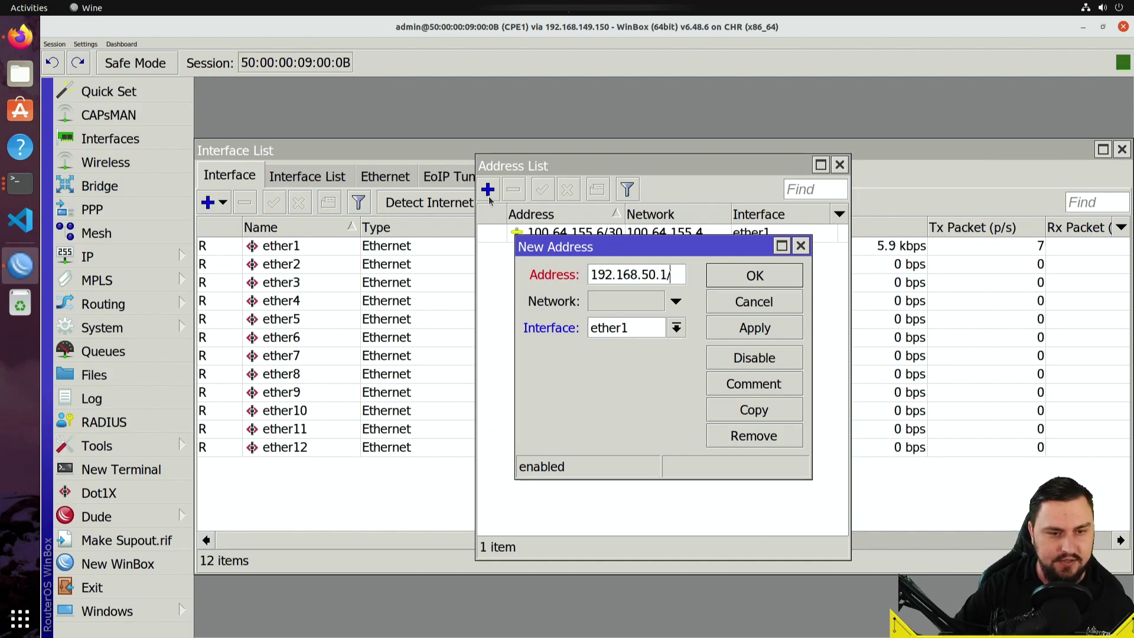
text(24)
click(675, 329)
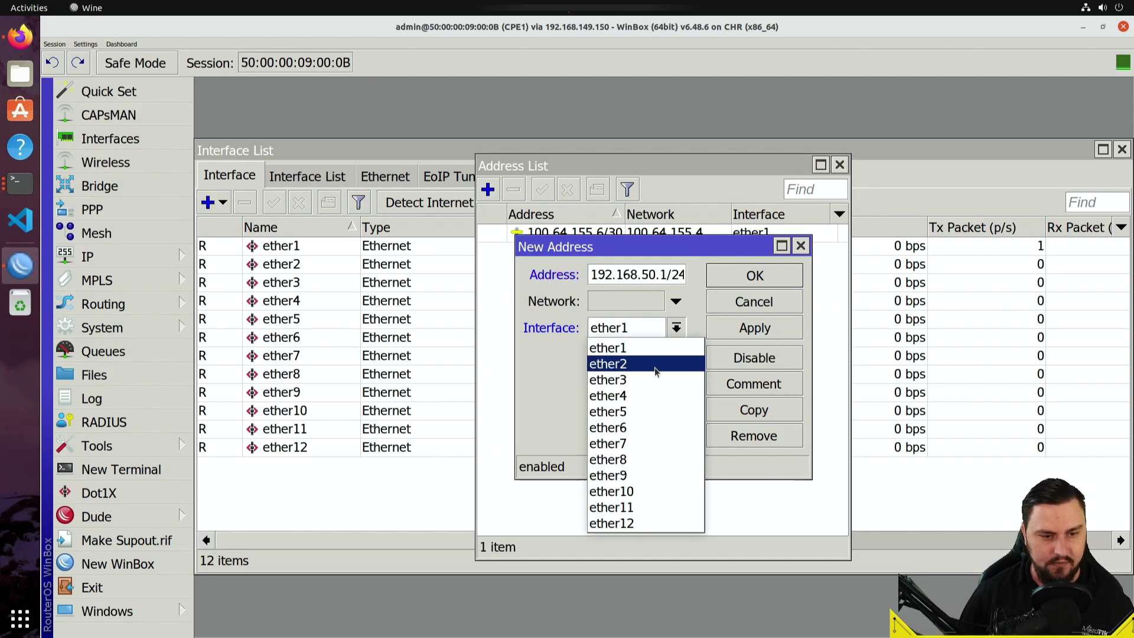
click(655, 364)
click(768, 281)
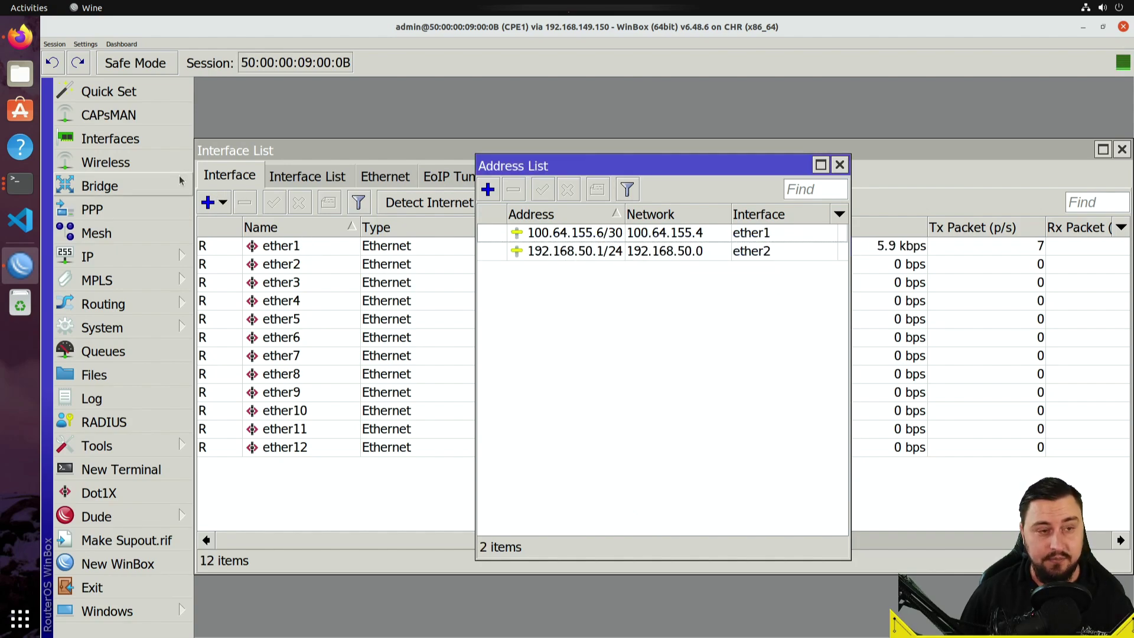
- Create a new EoIP tunnel interface named EOIP_TO_CPE2
click(179, 149)
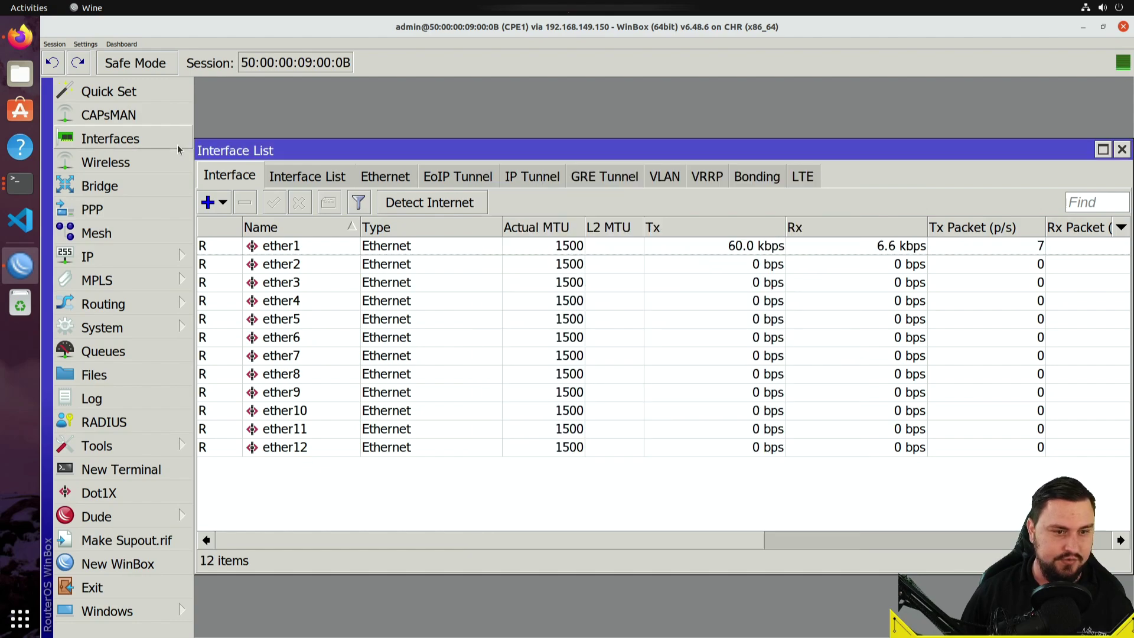
click(452, 177)
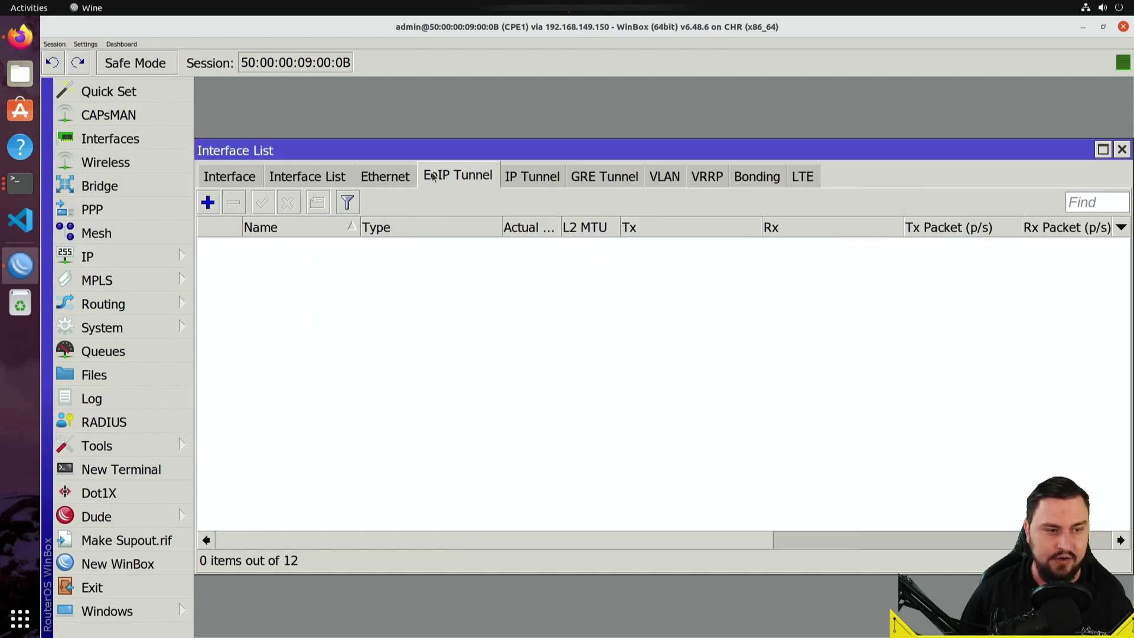
click(216, 206)
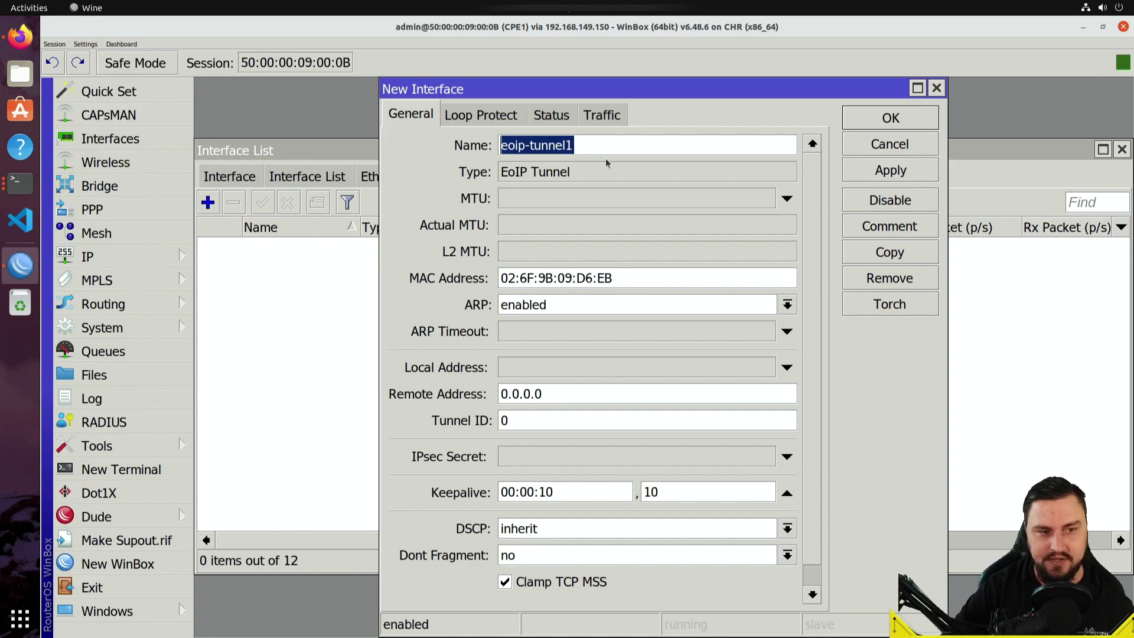
text(TO_)
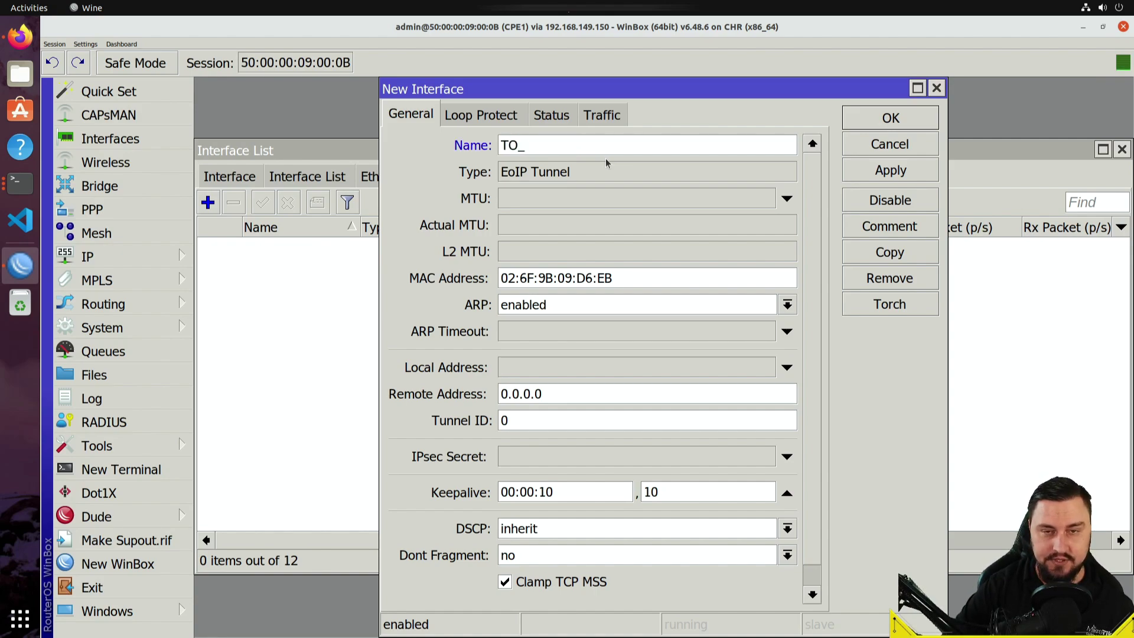
text(CPE2)
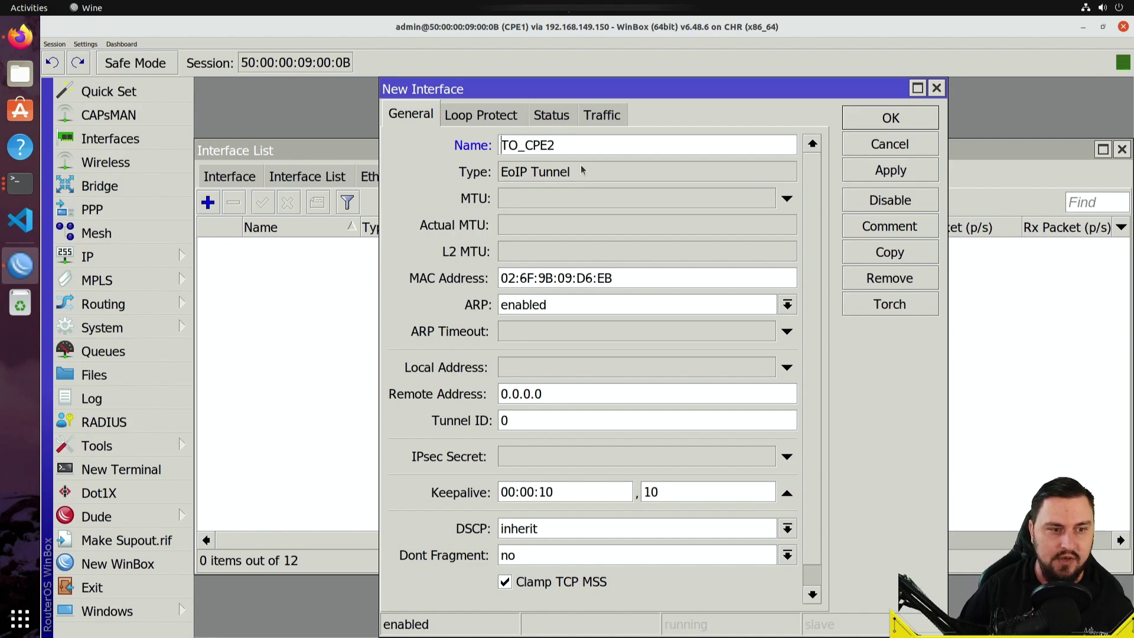
key(Home)
text(EOIP_)
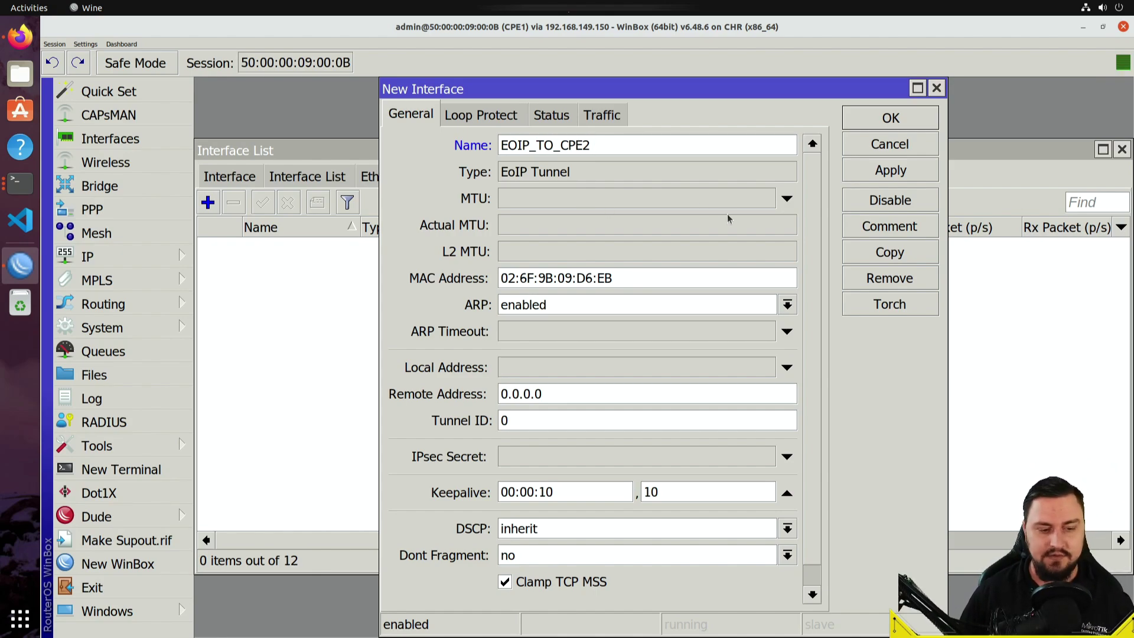
key(End)
- Enable the tunnel's Local Address field
scroll(595, 366, down, 1)
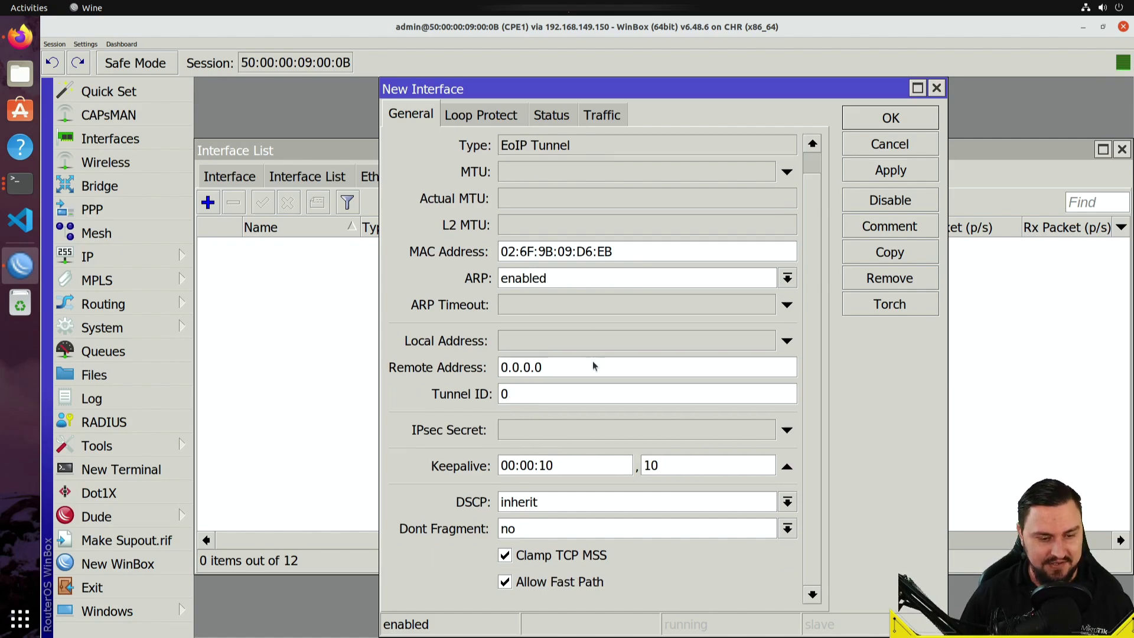
scroll(635, 387, up, 1)
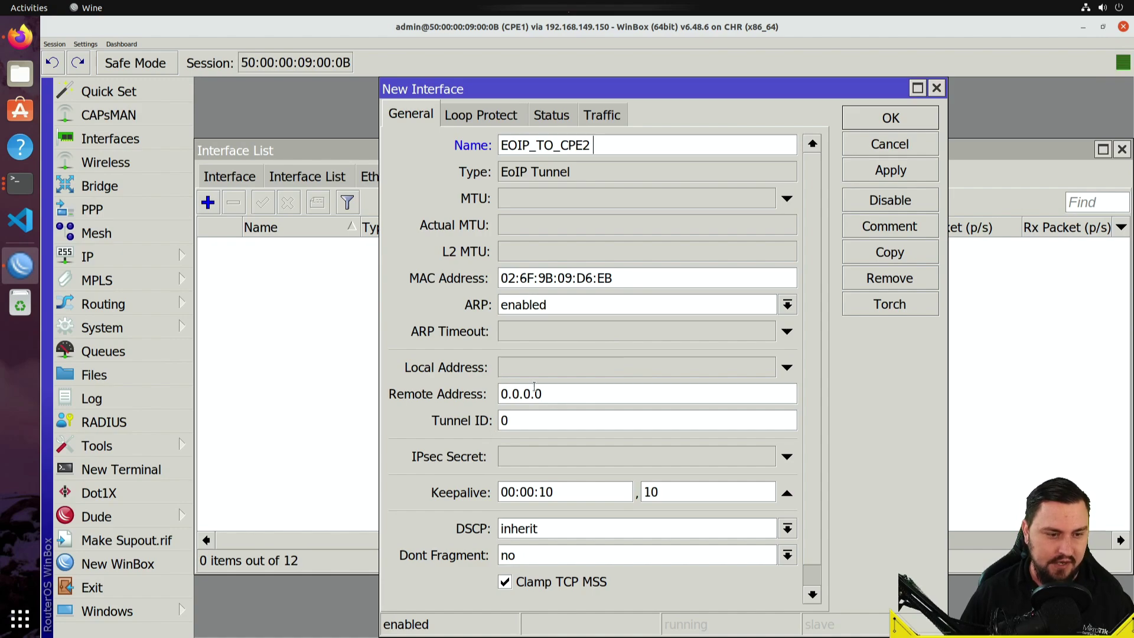
drag(542, 394, 460, 421)
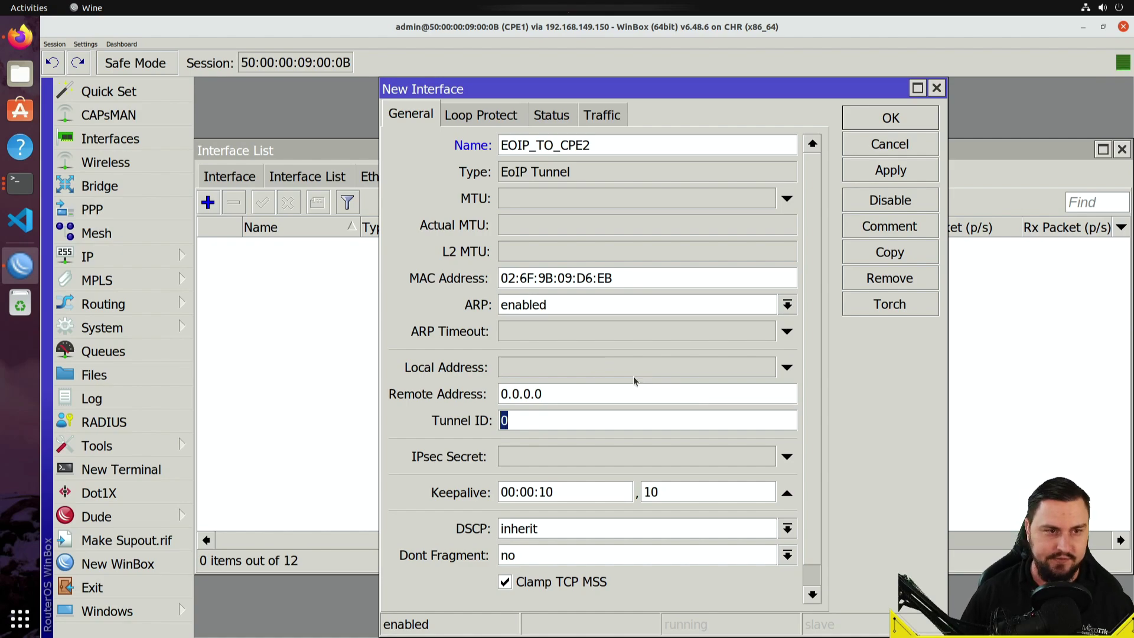
click(569, 378)
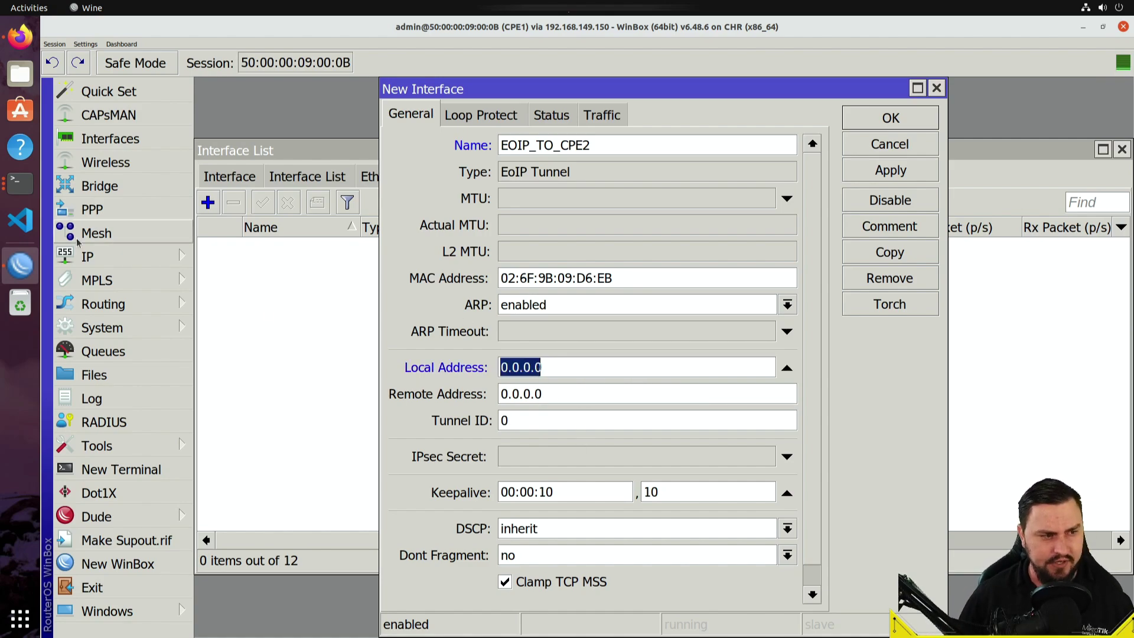
- Copy the WAN IP 100.64.155.6 from ether1's address entry
click(89, 257)
click(242, 107)
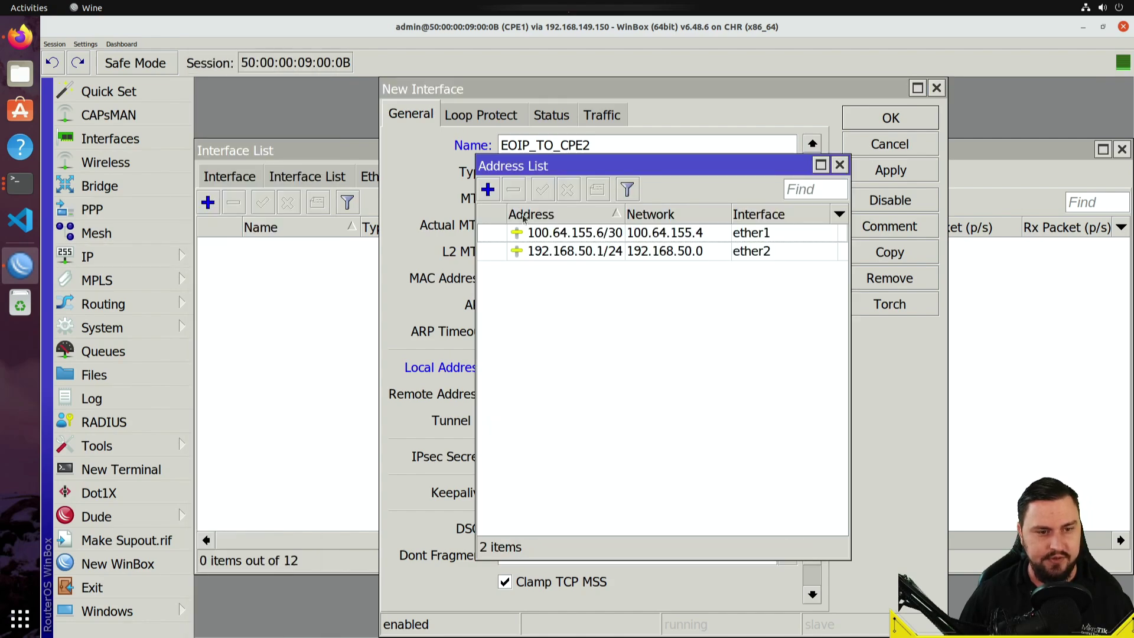
click(555, 237)
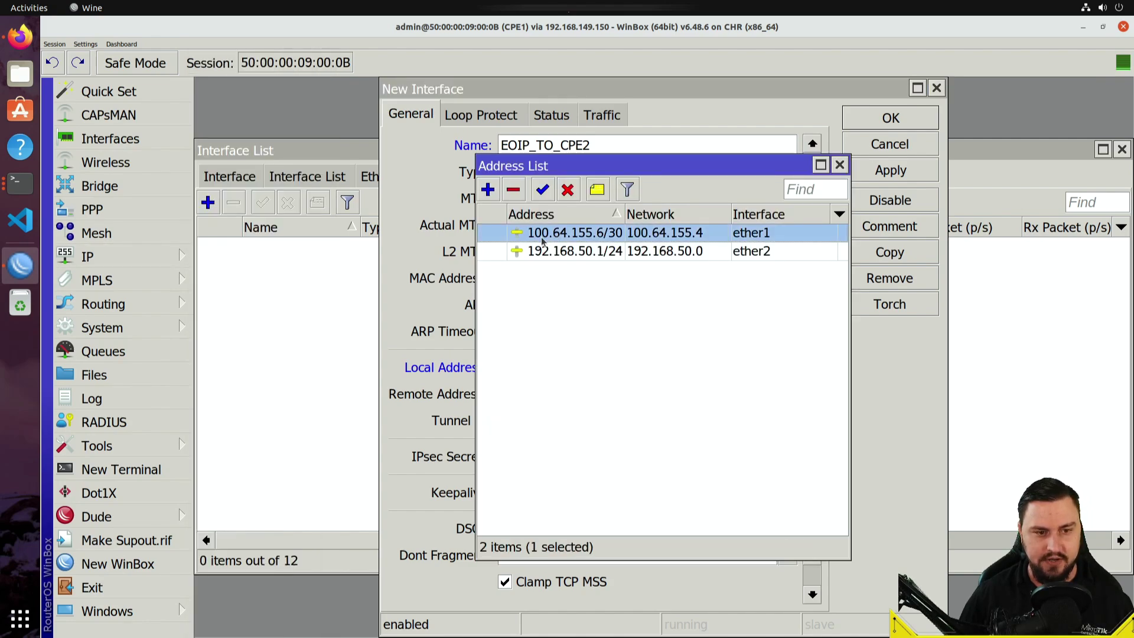
double_click(593, 239)
key(ctrl+c)
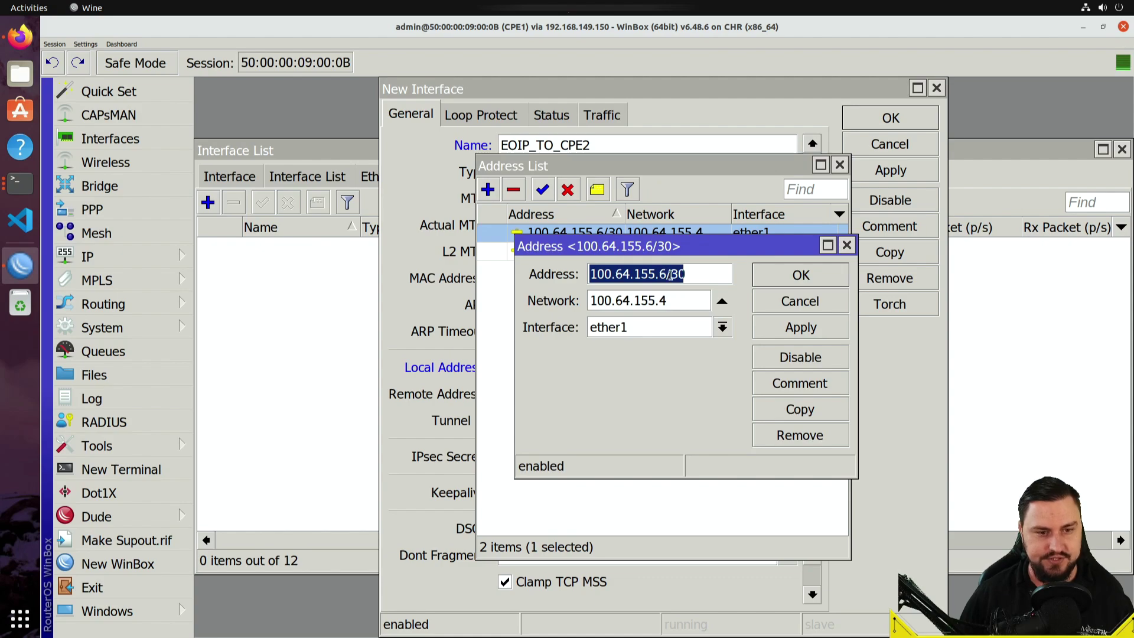
drag(669, 274, 550, 274)
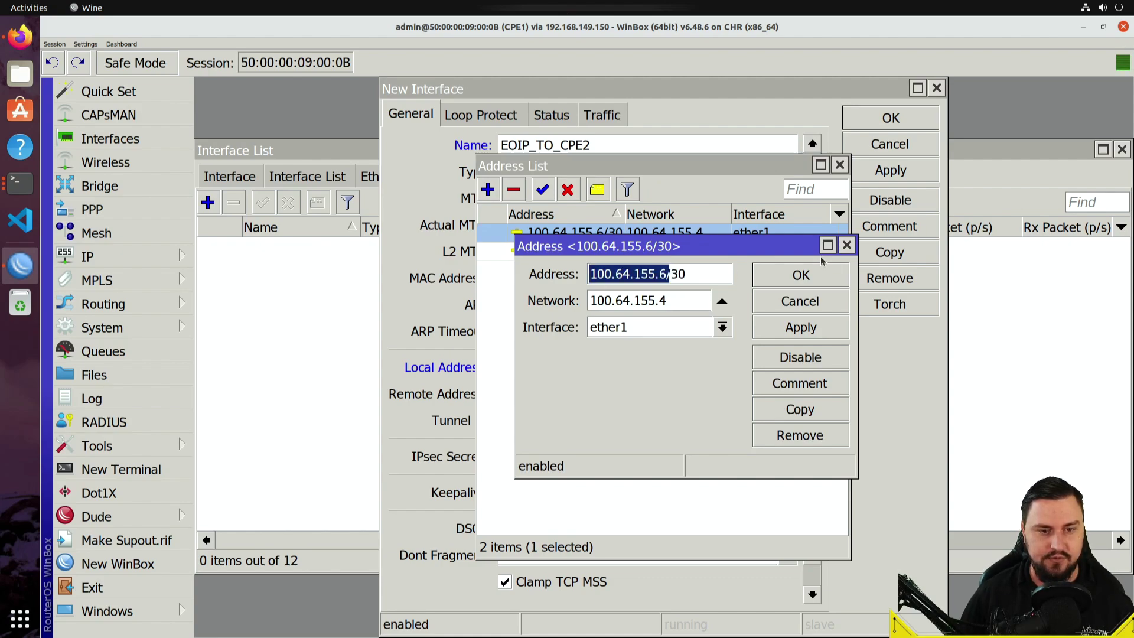
click(847, 246)
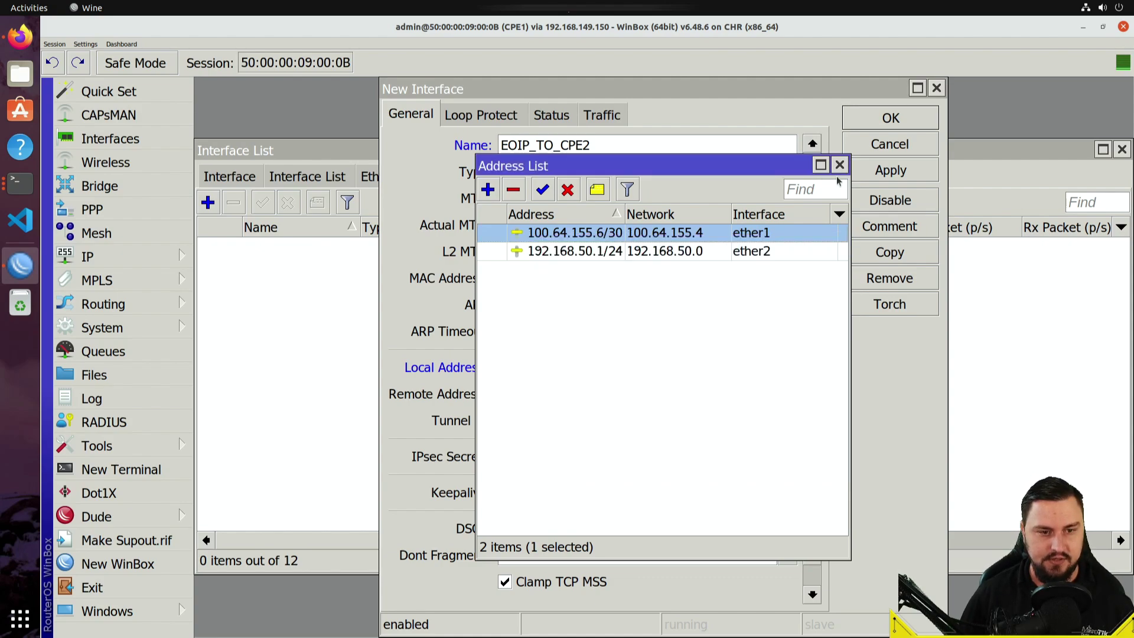
click(839, 165)
- Set the tunnel's local address to 100.64.155.6 and remote address to 100.64.155.2
click(532, 367)
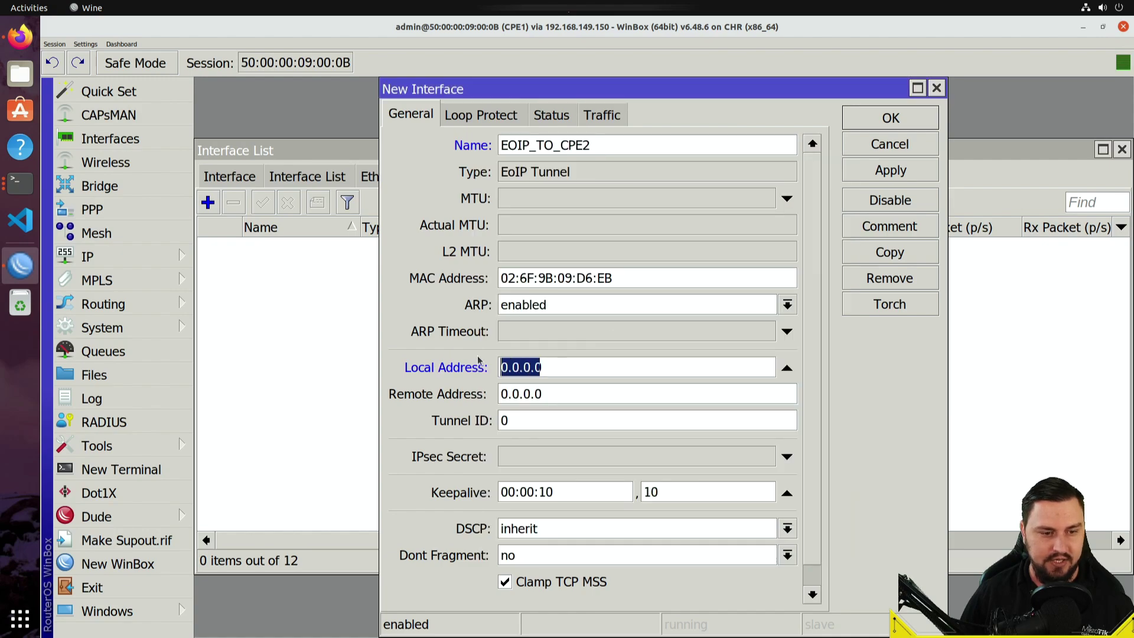
key(ctrl+v)
key(BackSpace)
key(Tab)
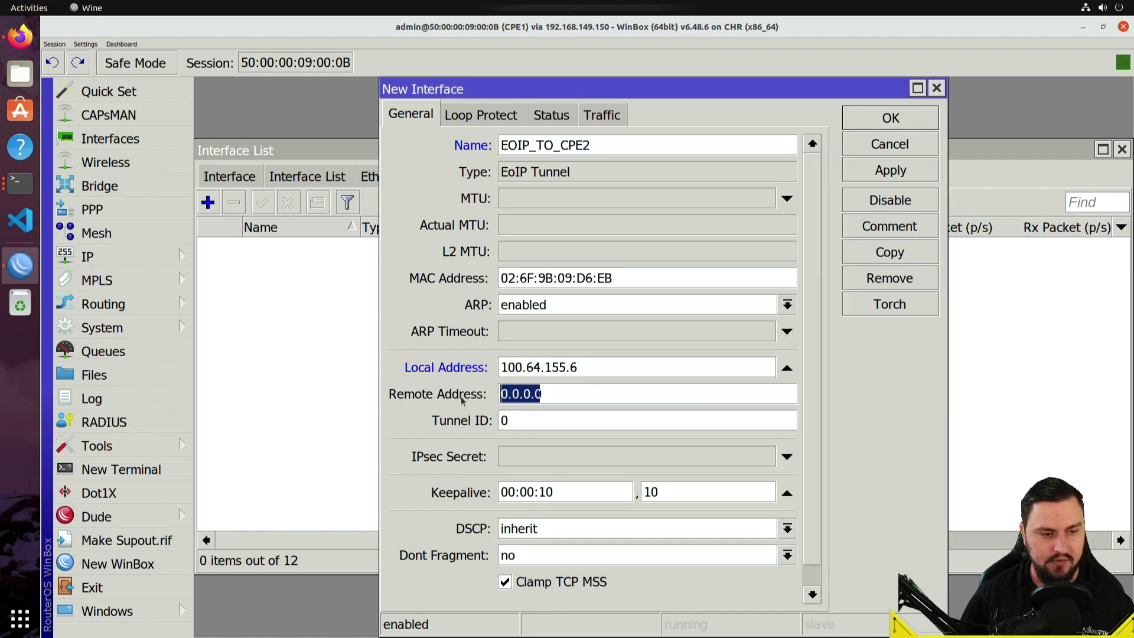
text(1)
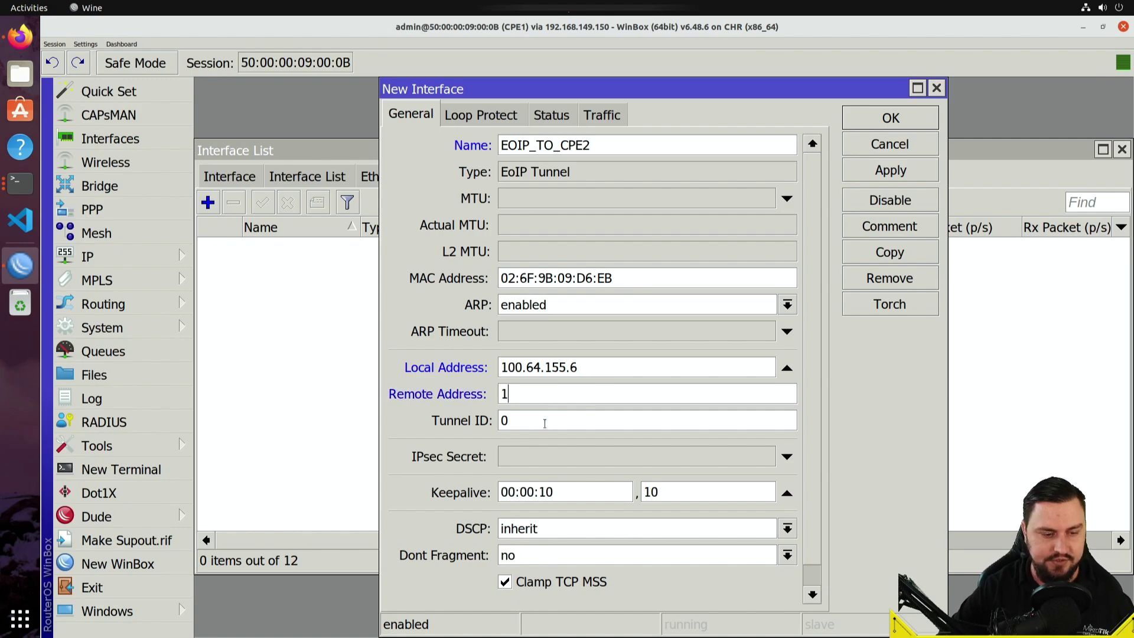
text(00.64.)
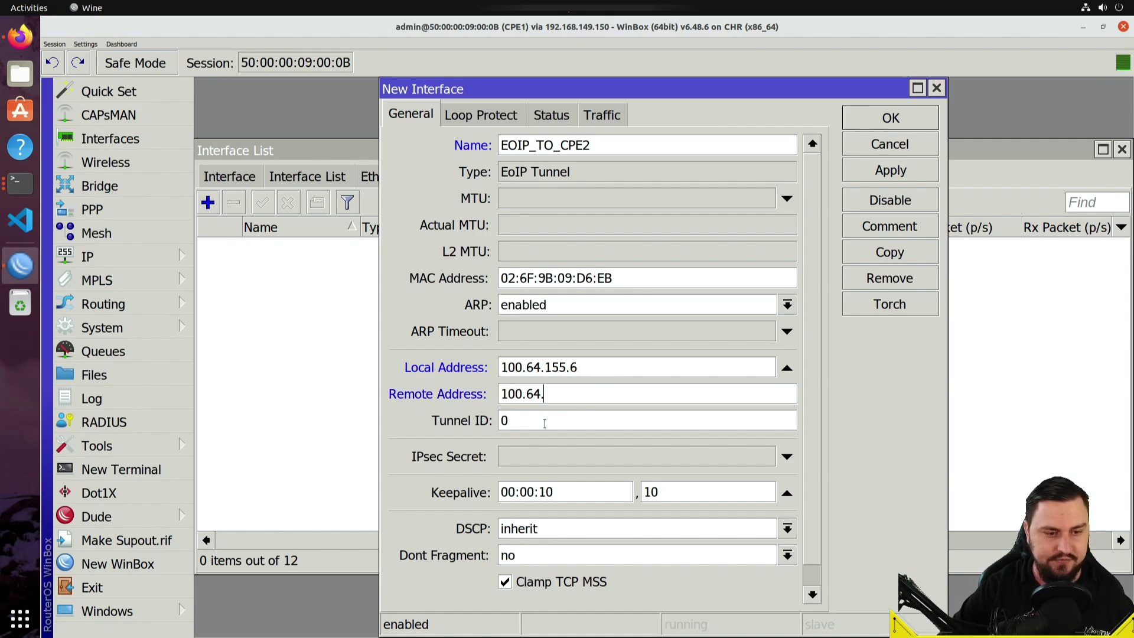
text(155.2)
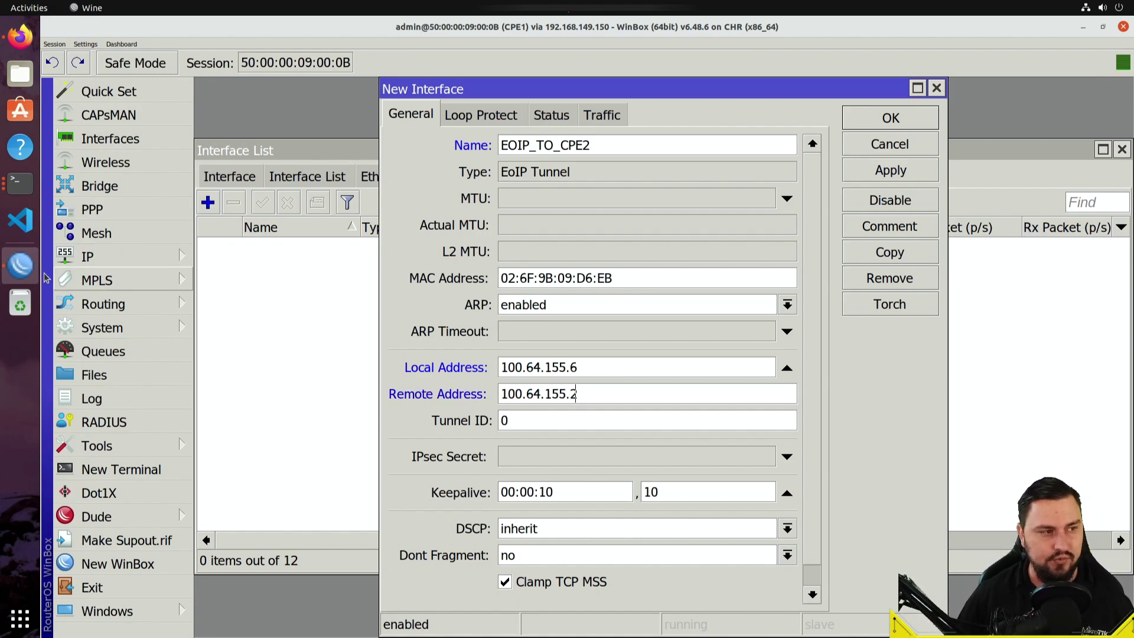
click(20, 37)
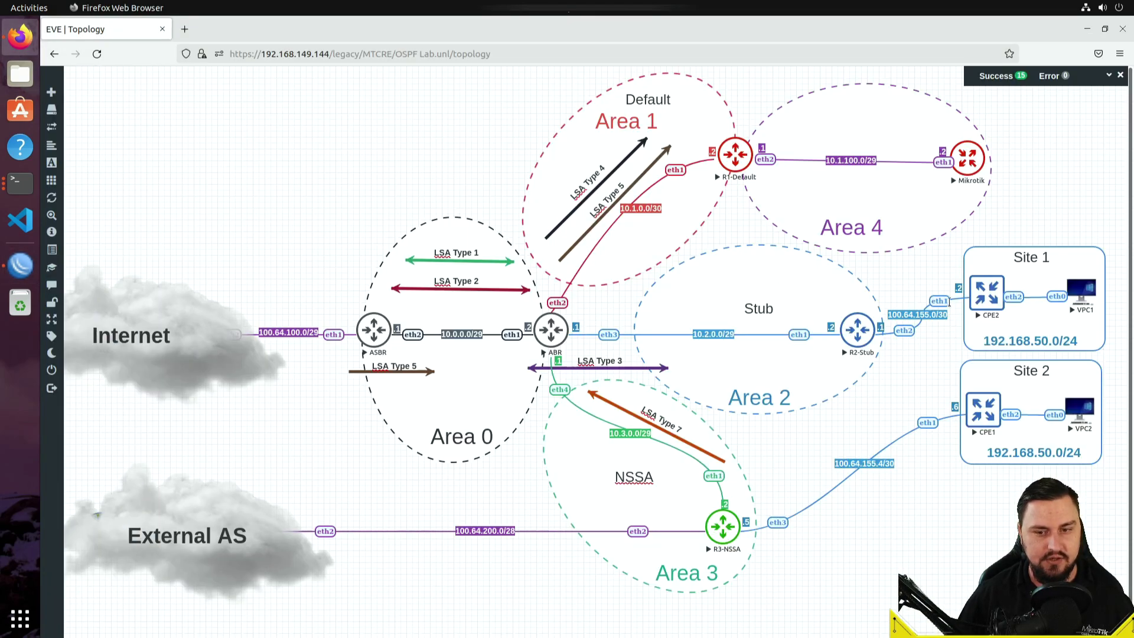
click(20, 265)
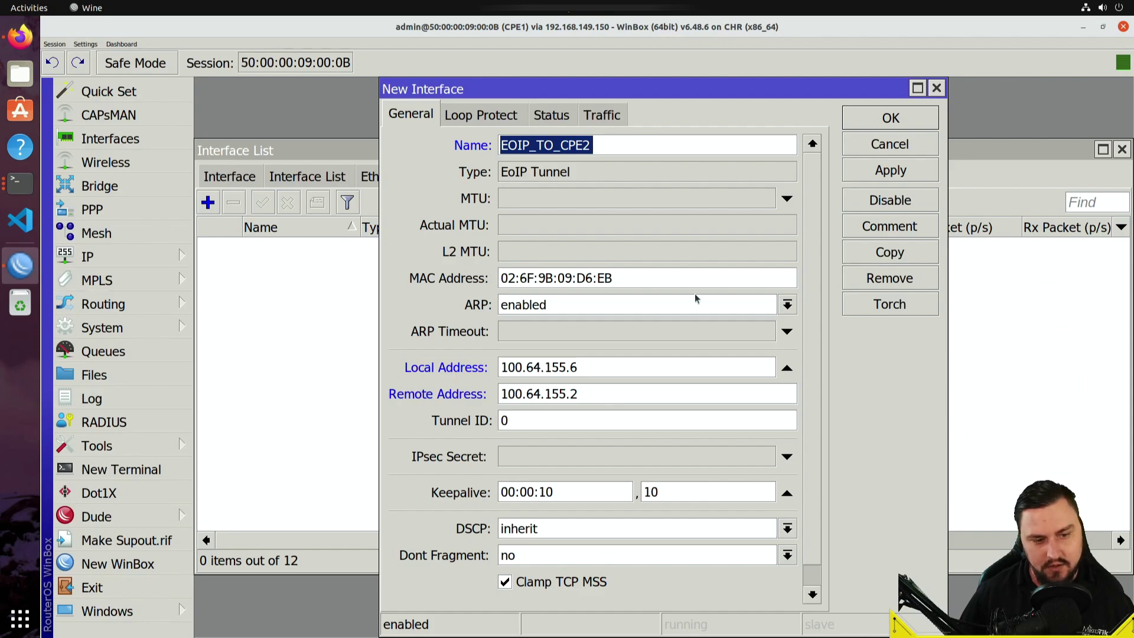
- Set tunnel ID 101 and save the EOIP_TO_CPE2 tunnel
double_click(572, 429)
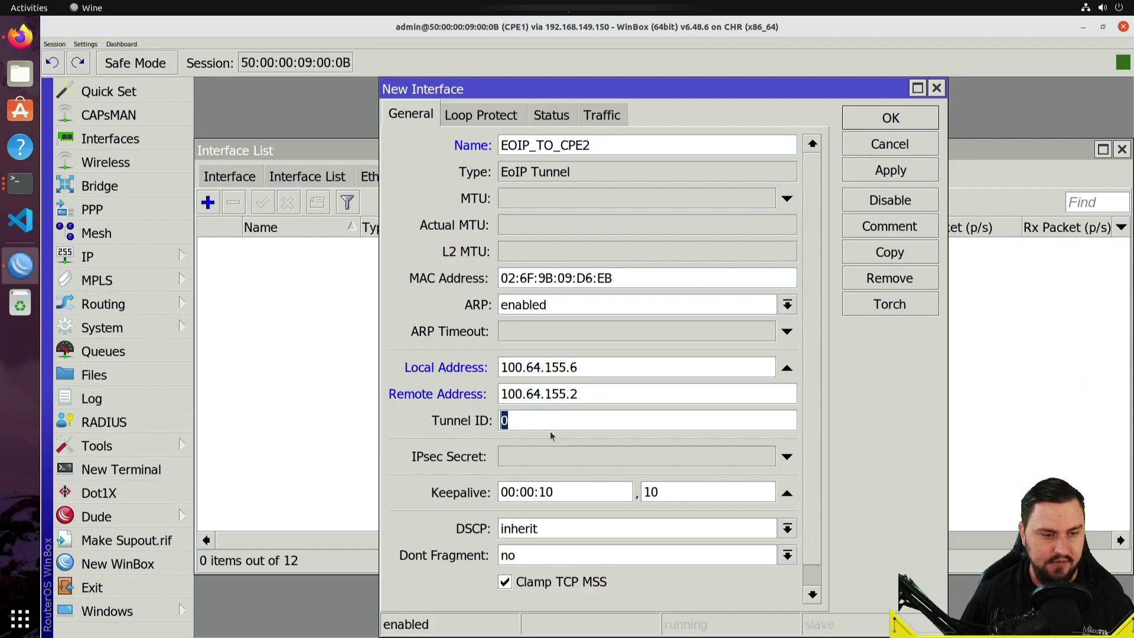
text(1)
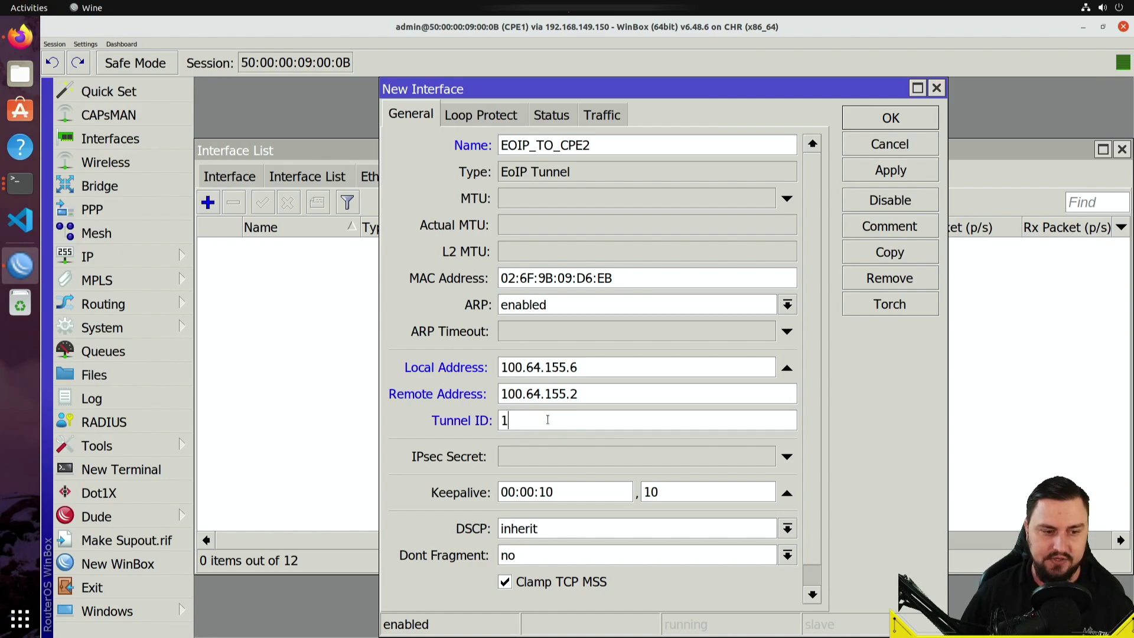
text(01)
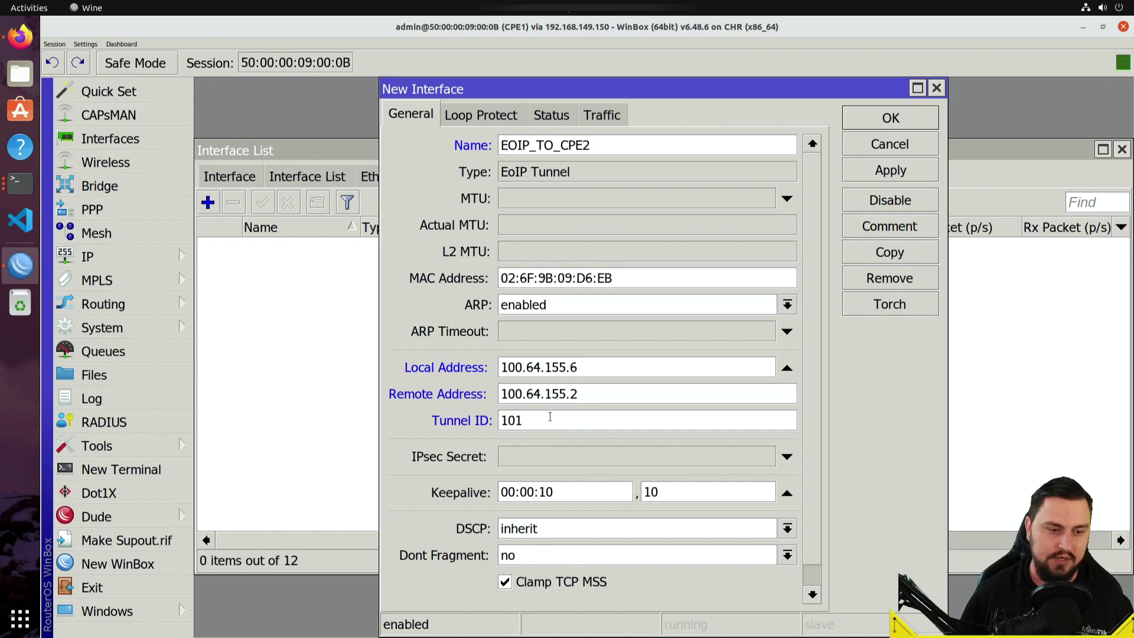
scroll(550, 417, down, 1)
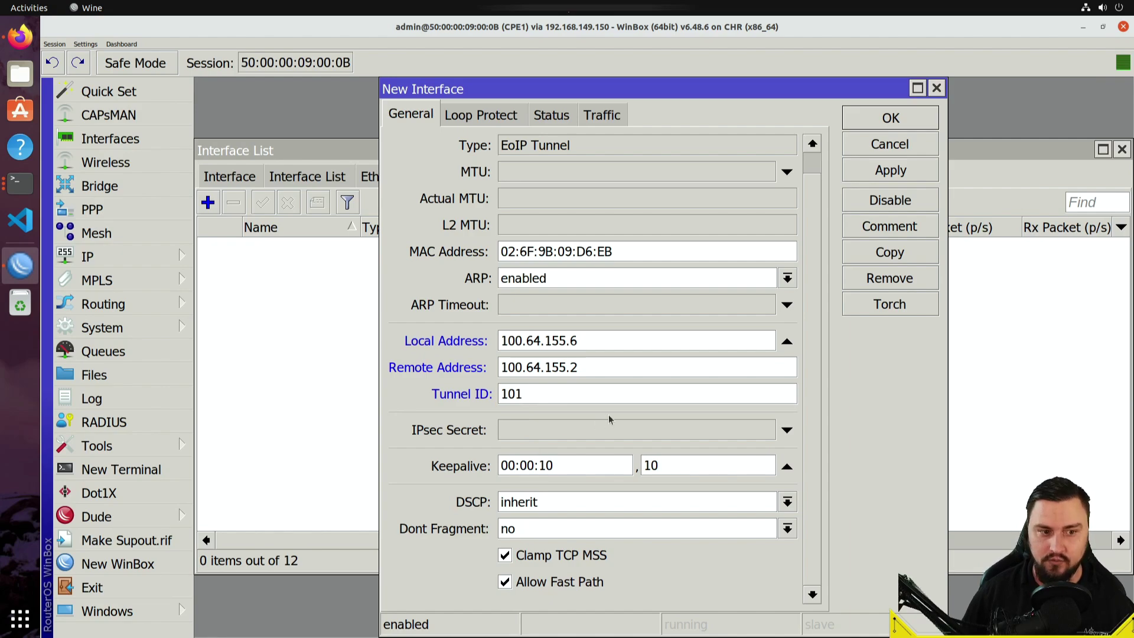
scroll(609, 419, up, 1)
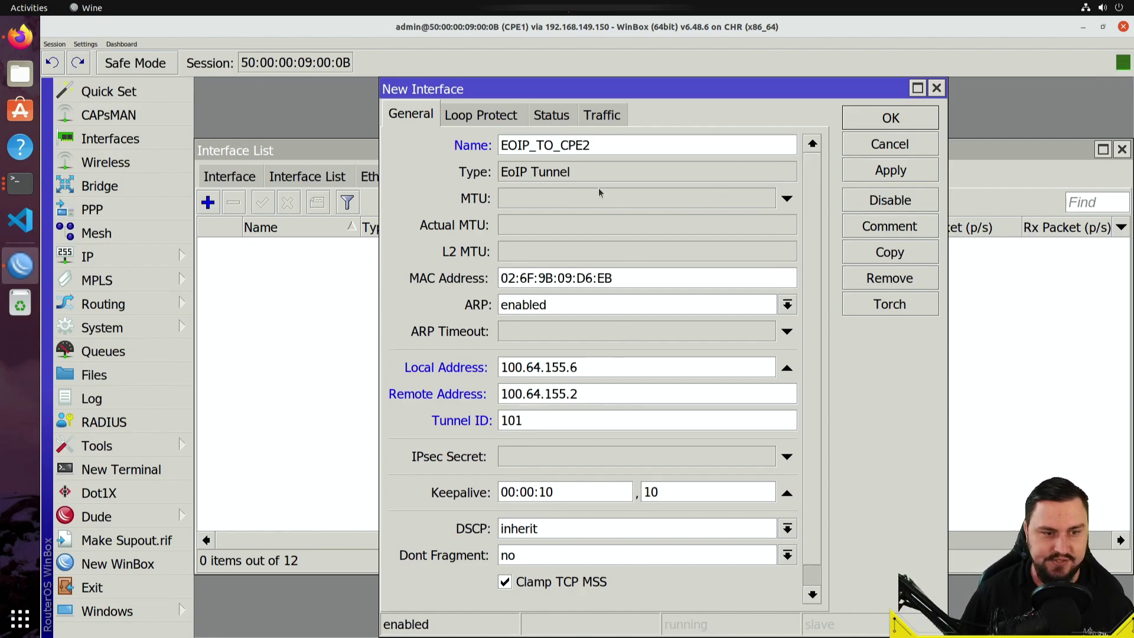
scroll(662, 332, down, 1)
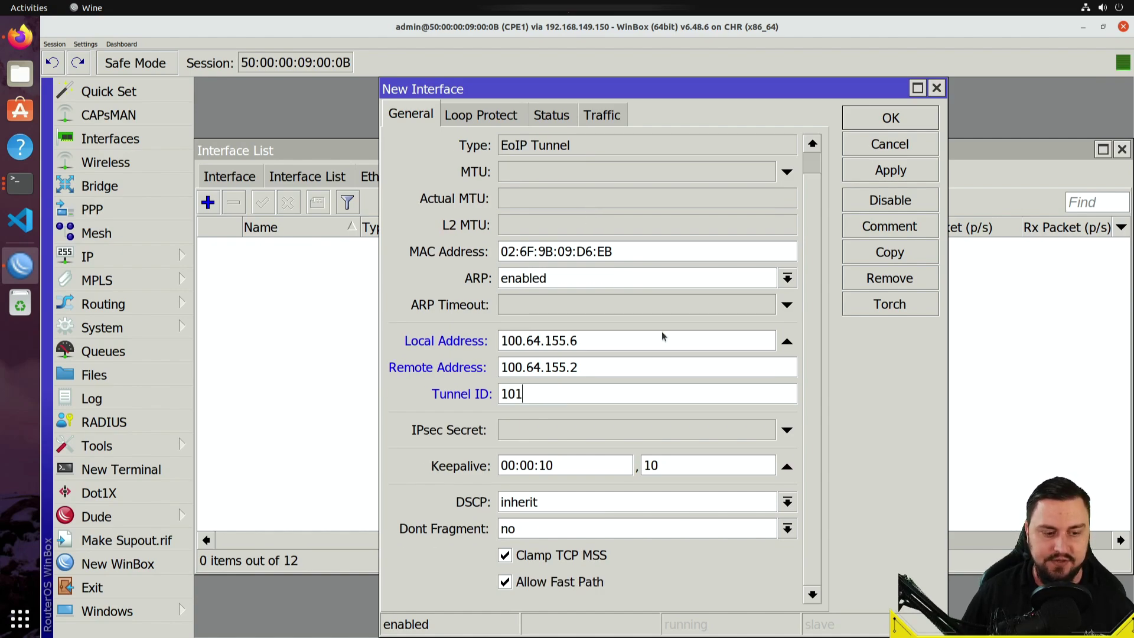
scroll(591, 237, up, 1)
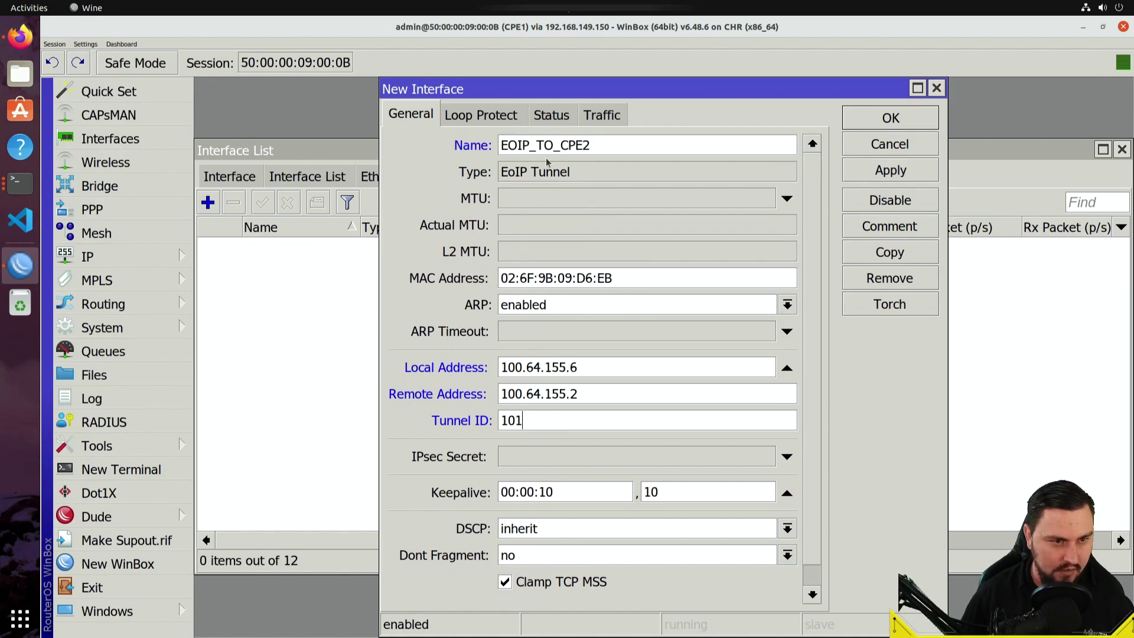
click(880, 169)
- Show all 13 interfaces and inspect EOIP_TO_CPE2's properties without changing anything
click(891, 117)
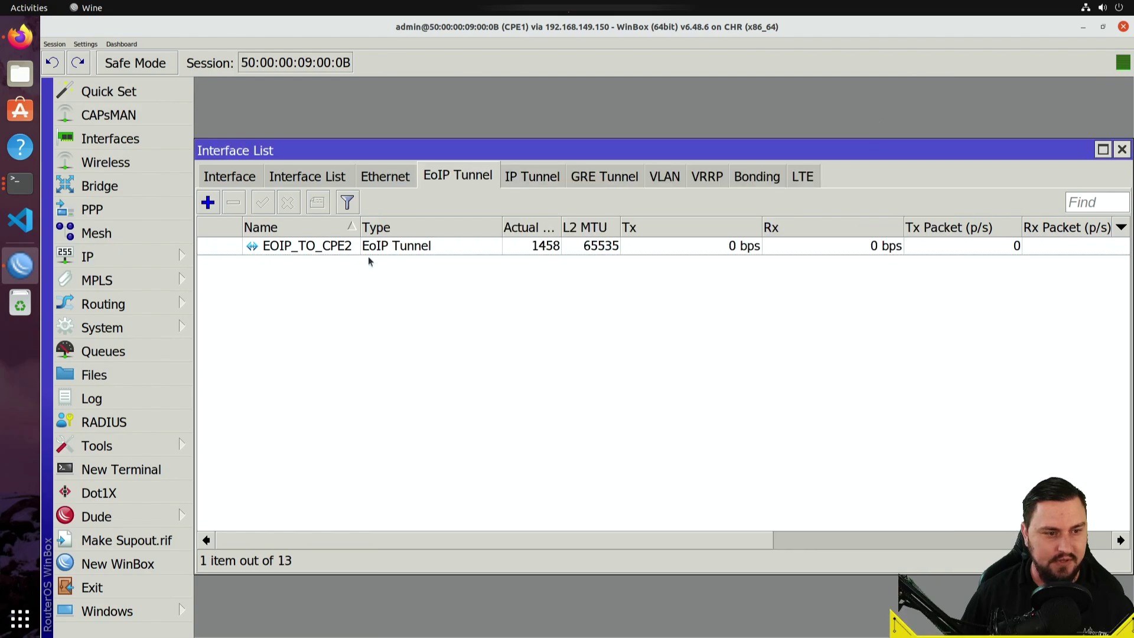
click(338, 247)
click(230, 177)
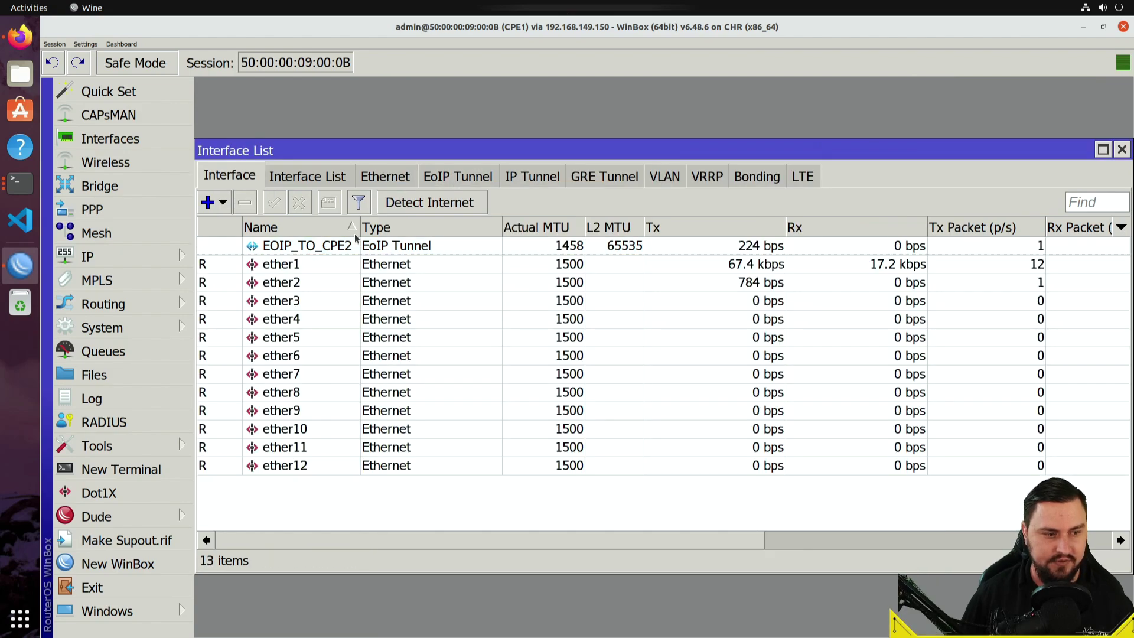
click(318, 248)
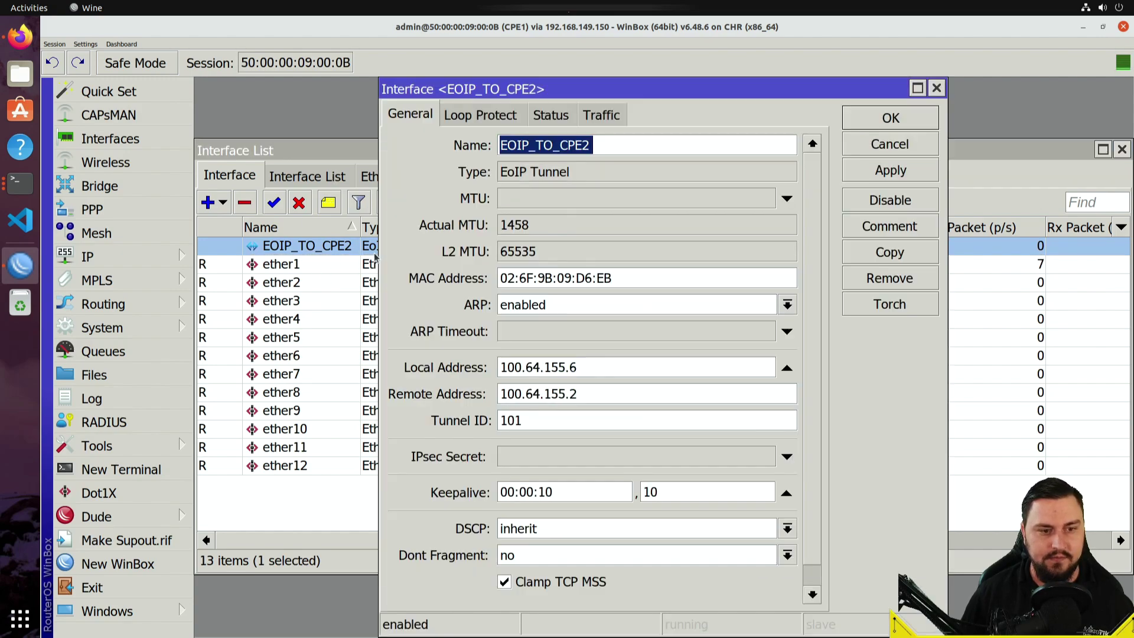
double_click(377, 251)
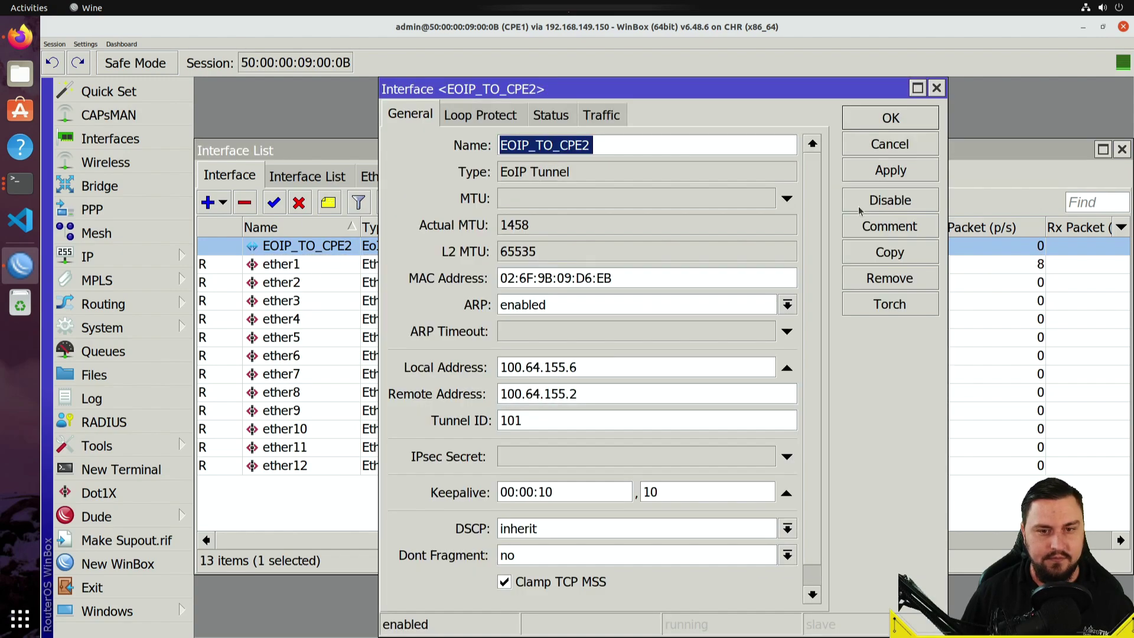
click(886, 147)
double_click(405, 247)
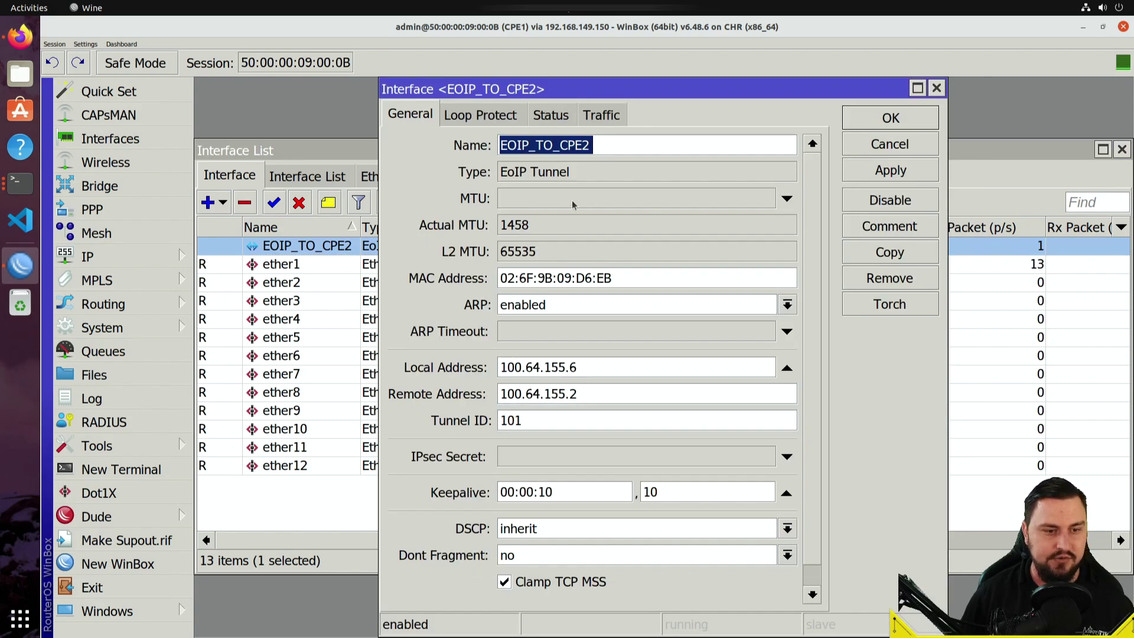
scroll(577, 309, down, 1)
scroll(612, 309, up, 1)
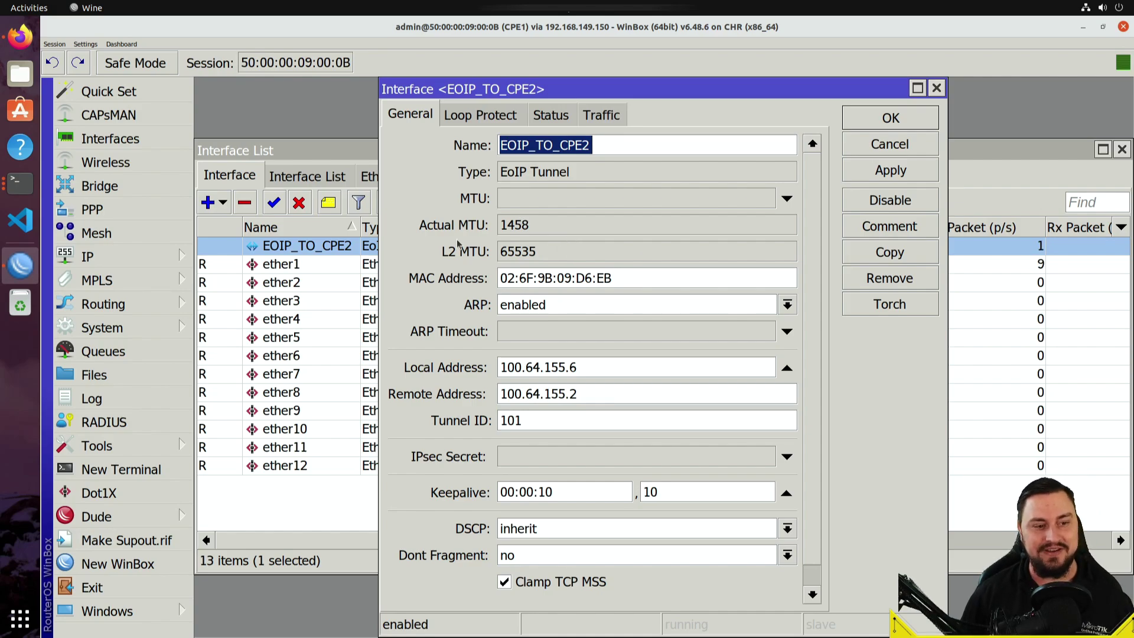
click(937, 88)
click(544, 265)
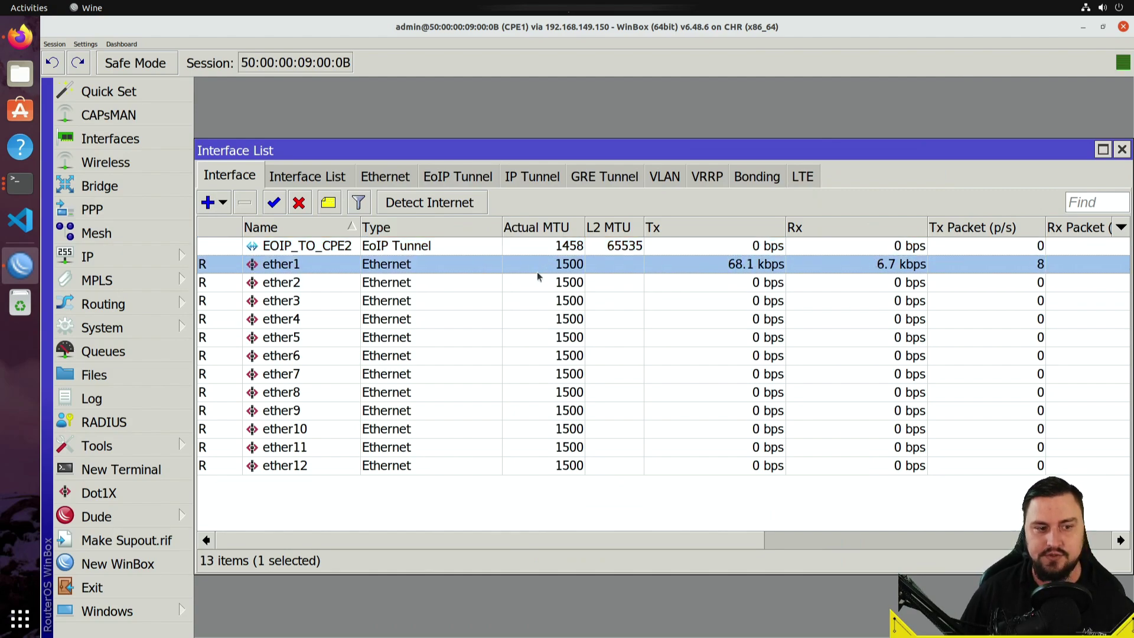
- Connect to CPE2 (50:00:00:0A:00:0B) from the RoMON neighbours list
click(452, 243)
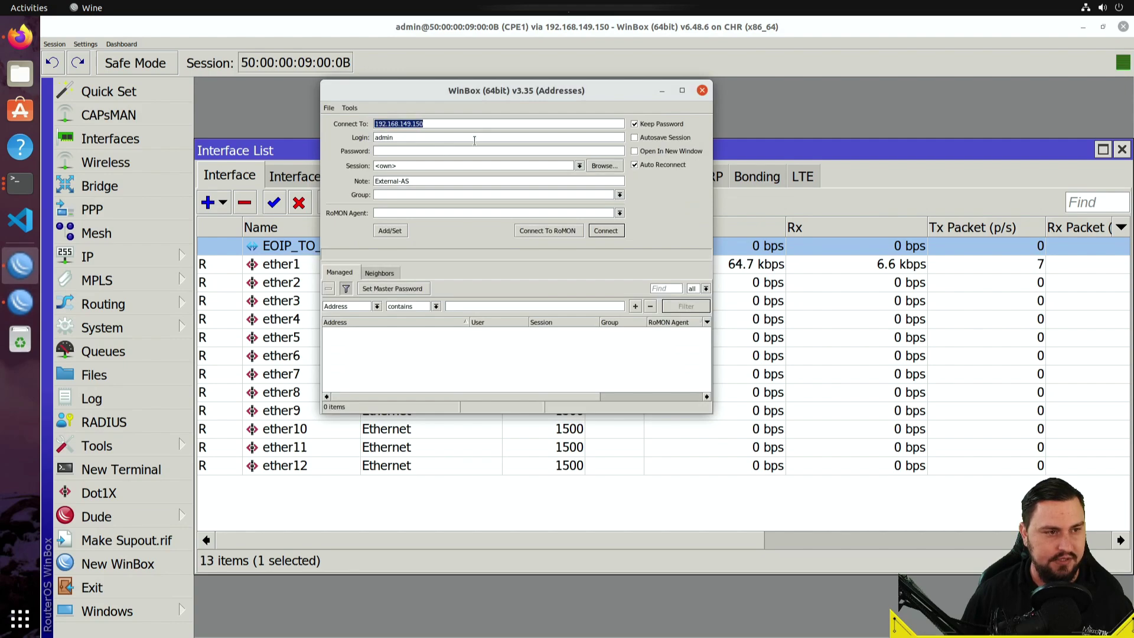
click(547, 229)
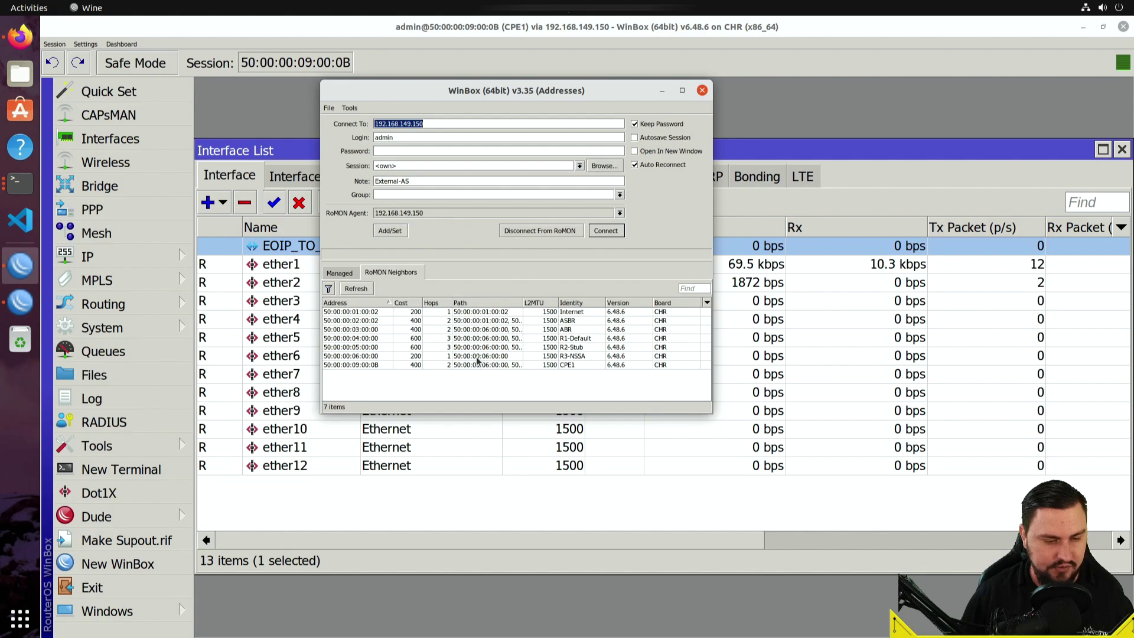
click(400, 383)
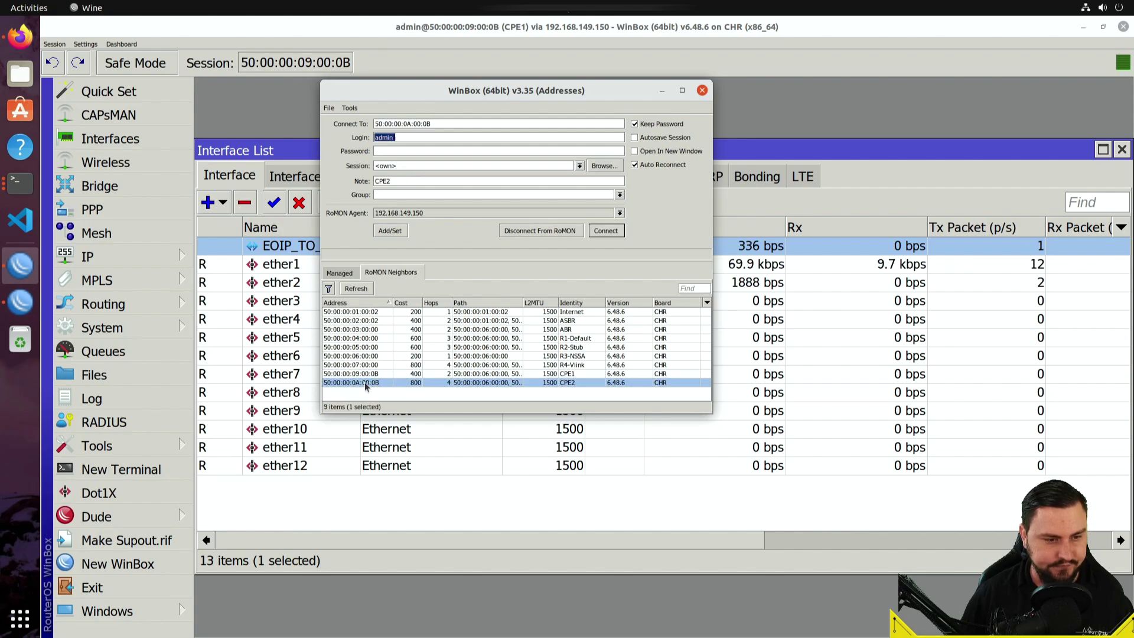
click(605, 234)
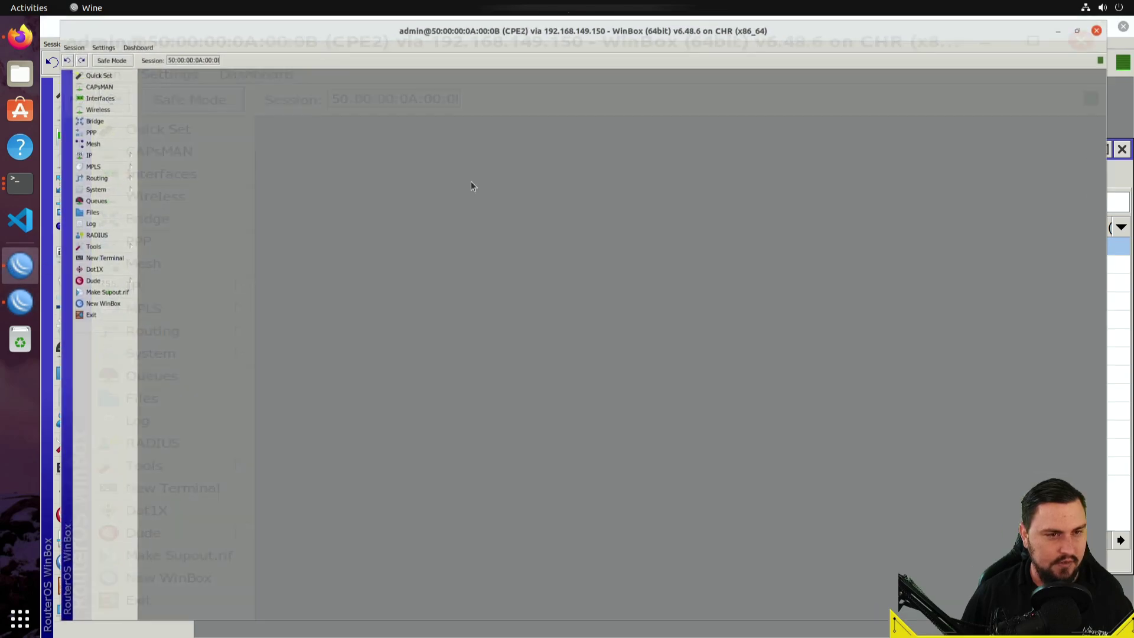
- Add the address 192.168.50.2/24 on interface ether2 in CPE2's IP address list
key(ctrl+plus)
key(ctrl+plus)
key(ctrl+plus)
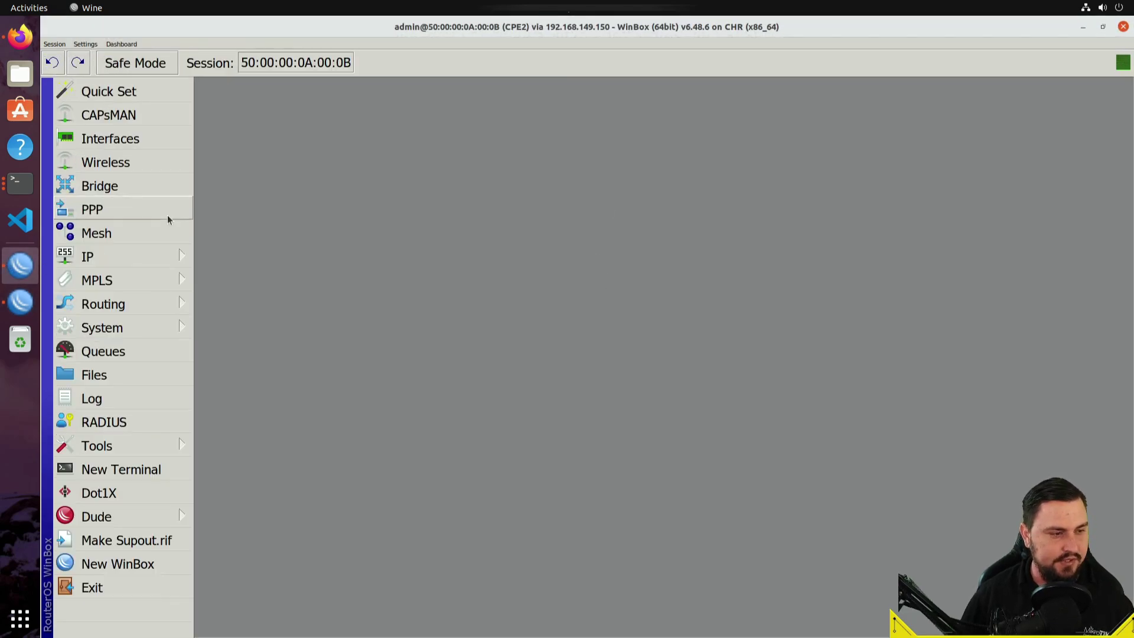
click(177, 259)
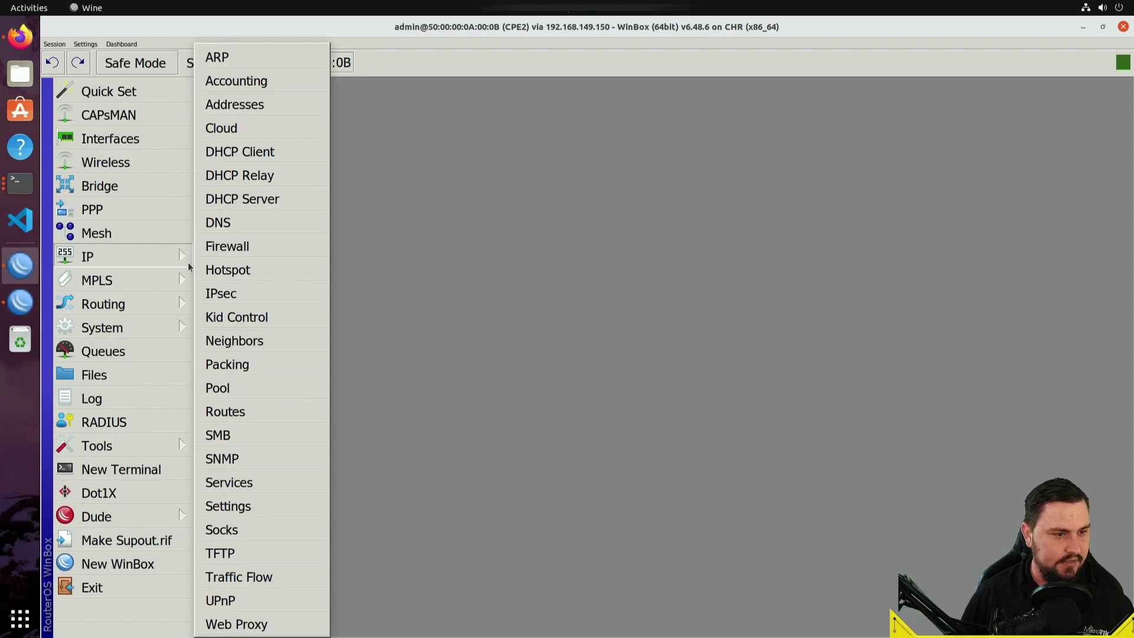
click(257, 106)
click(488, 189)
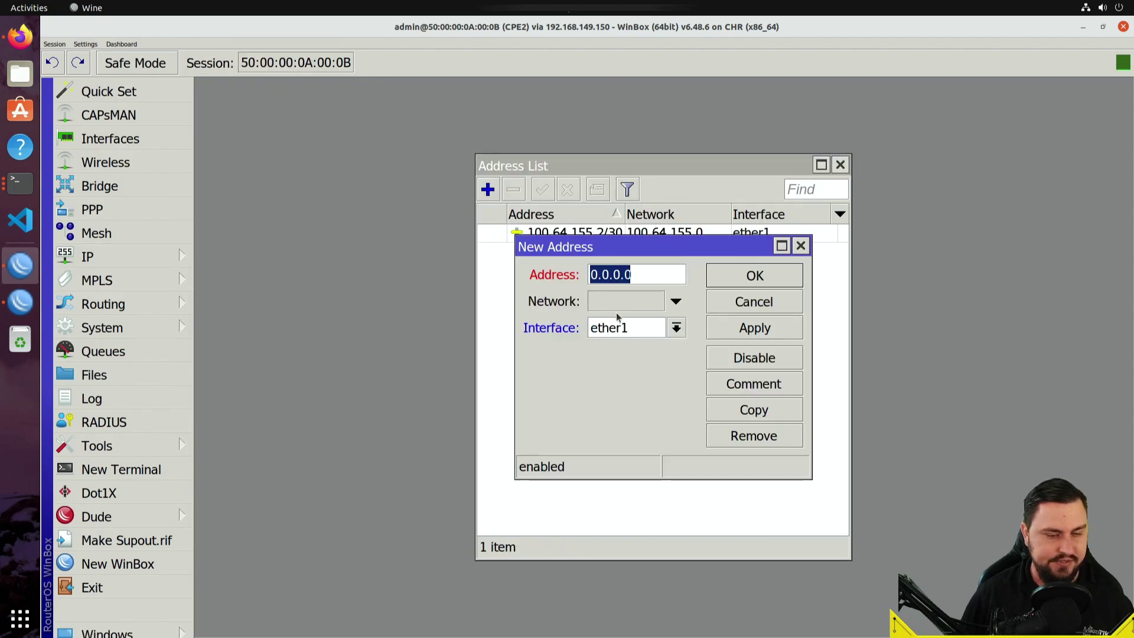
click(676, 327)
click(627, 361)
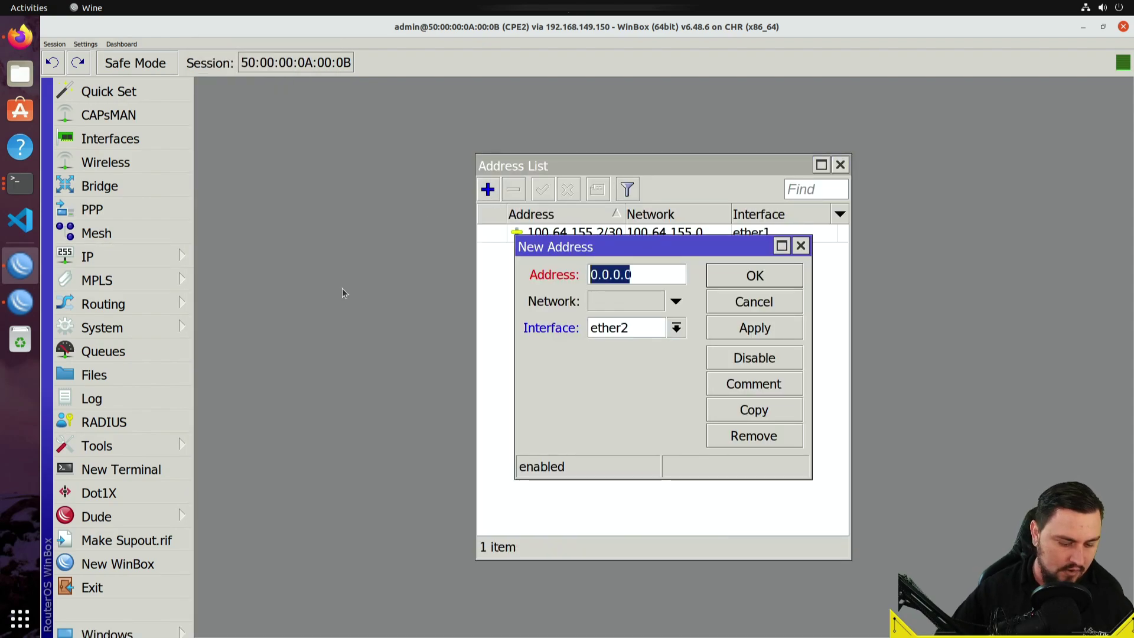
text(192.168.5)
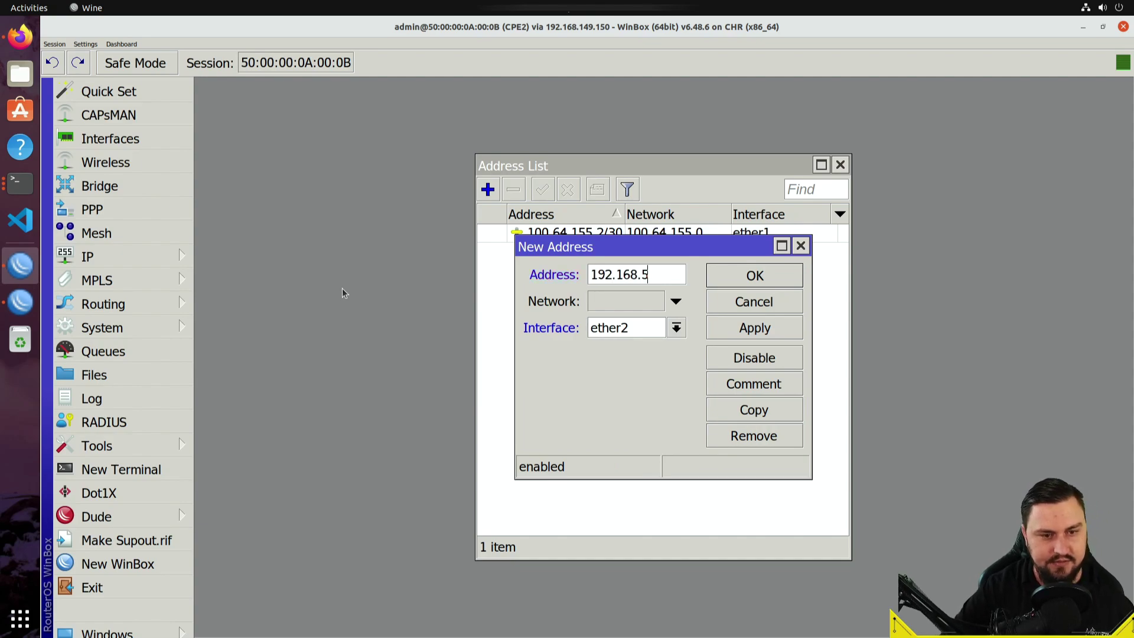
text(0.2/24)
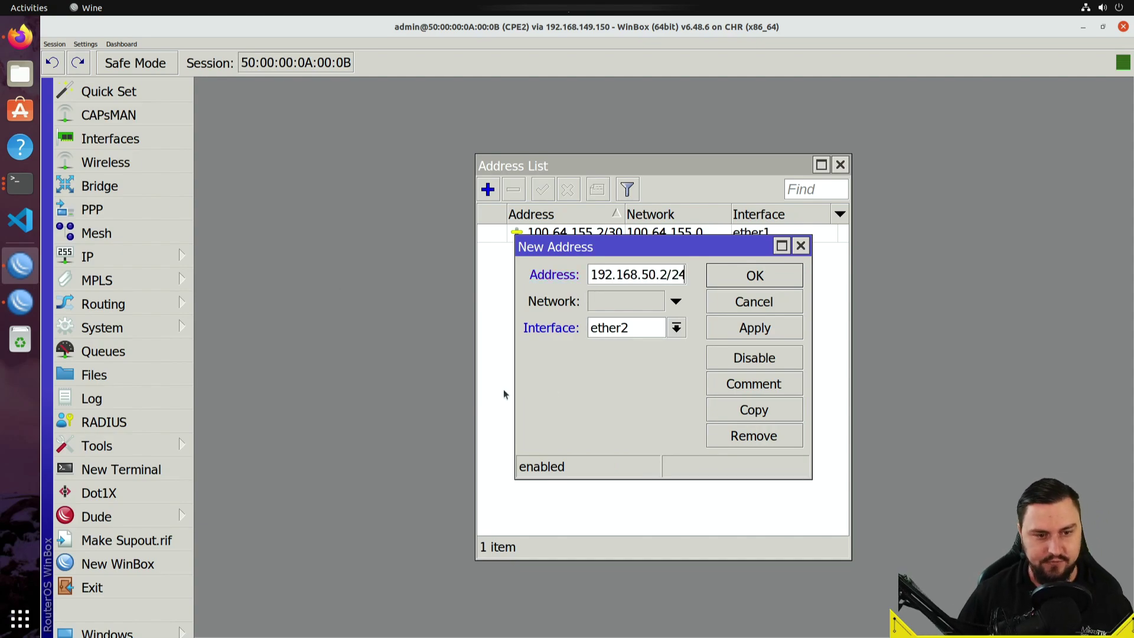
click(765, 329)
click(773, 283)
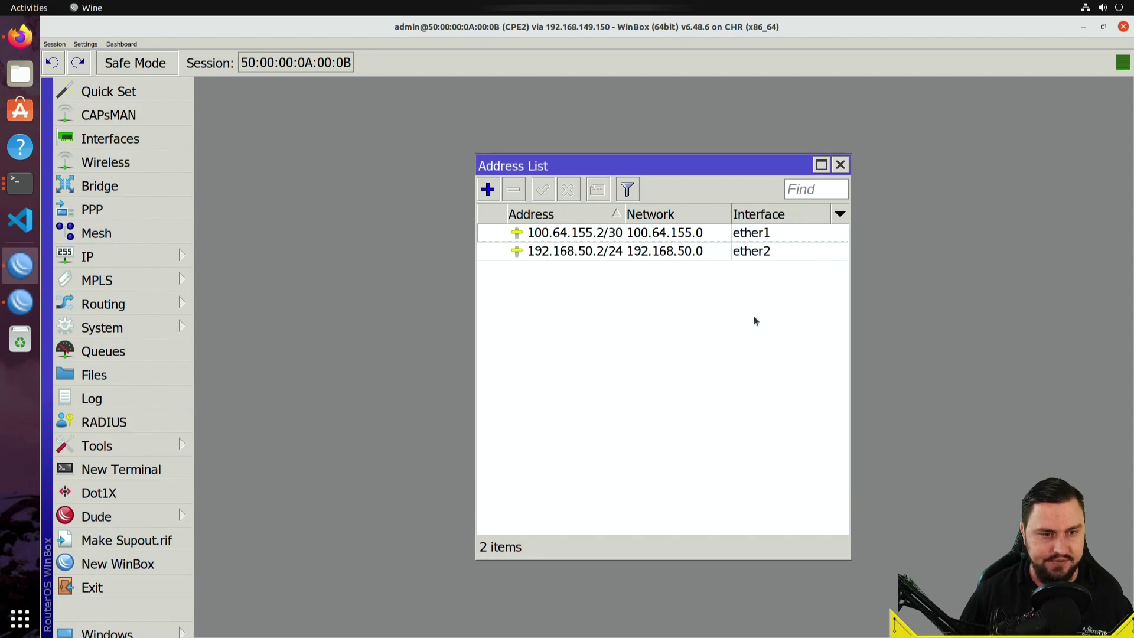
- Start a new EoIP tunnel named EOIP_TO_CPE1, leaving ARP enabled
click(164, 140)
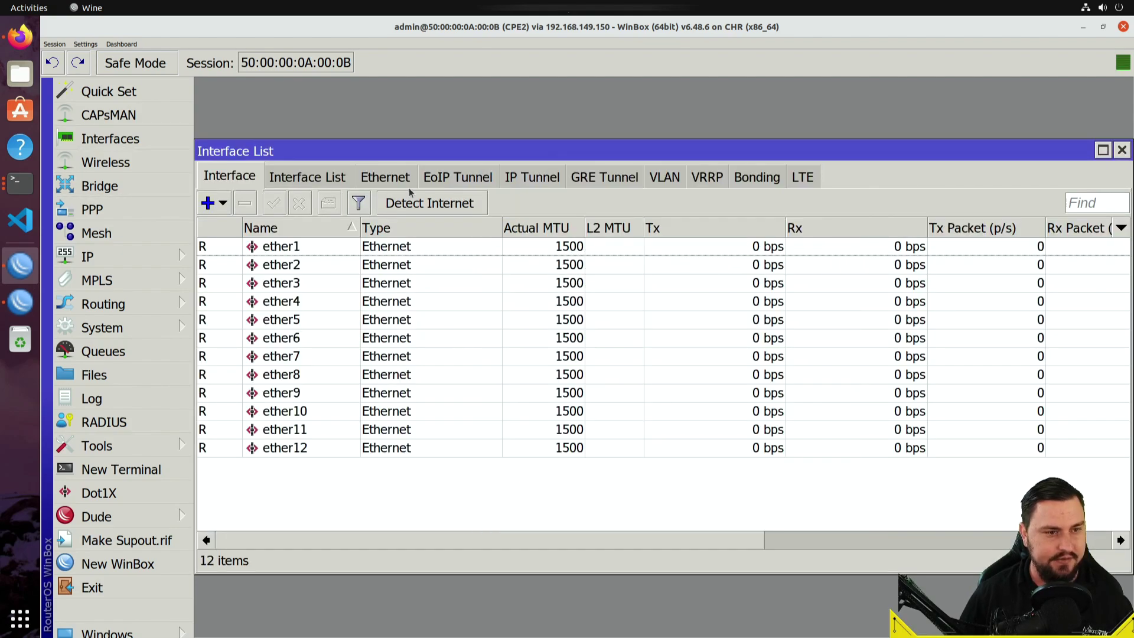
click(449, 178)
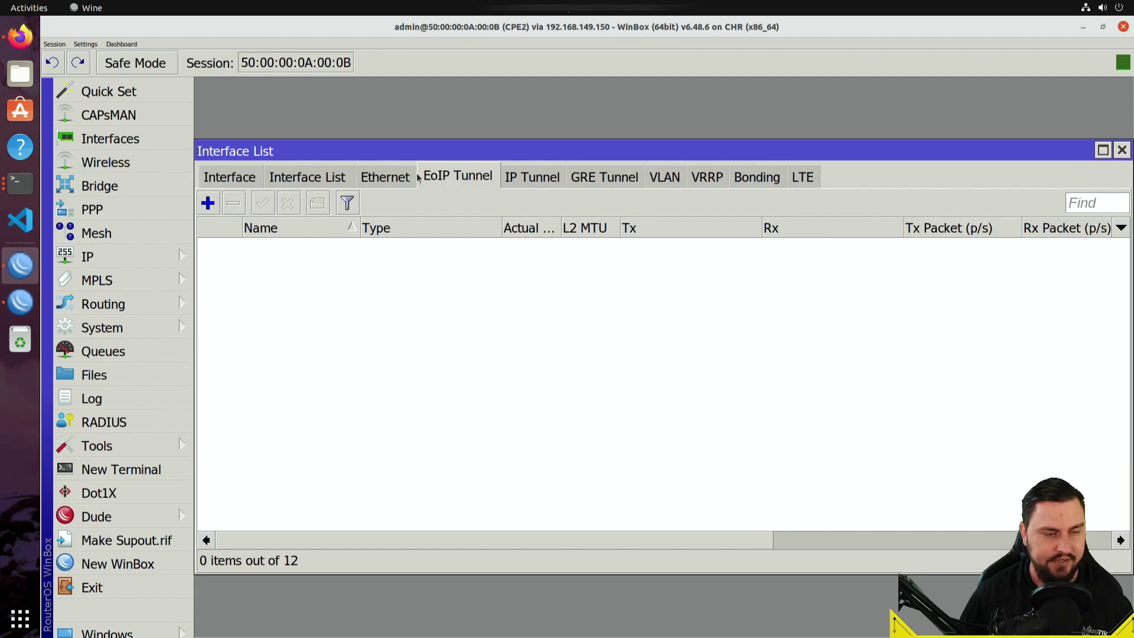
click(208, 204)
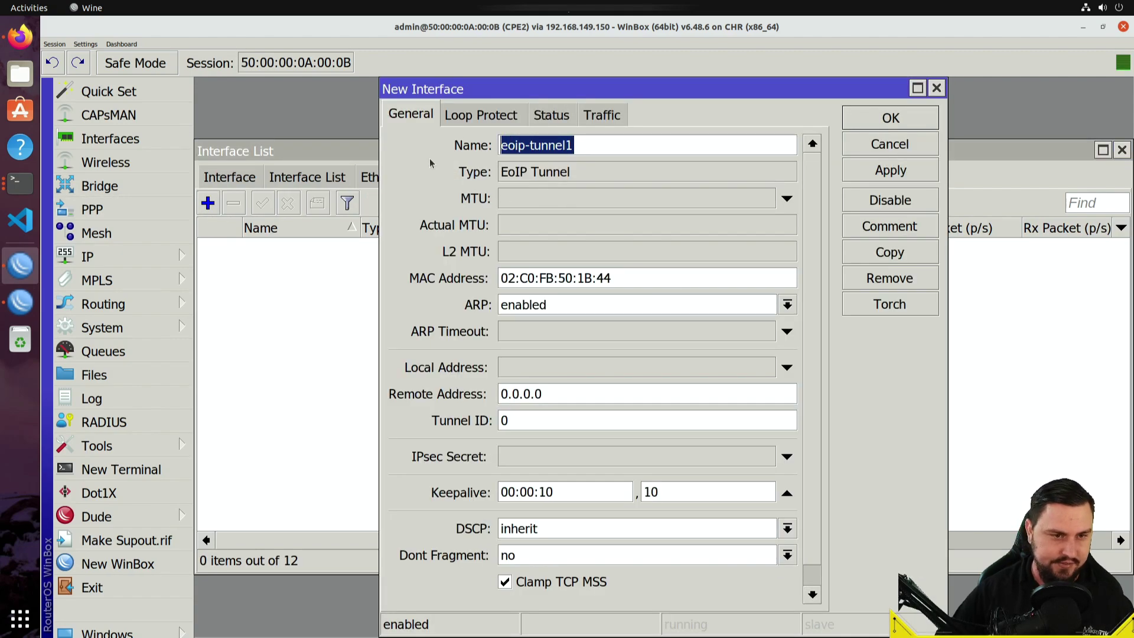
text(EOIOP)
key(BackSpace)
key(BackSpace)
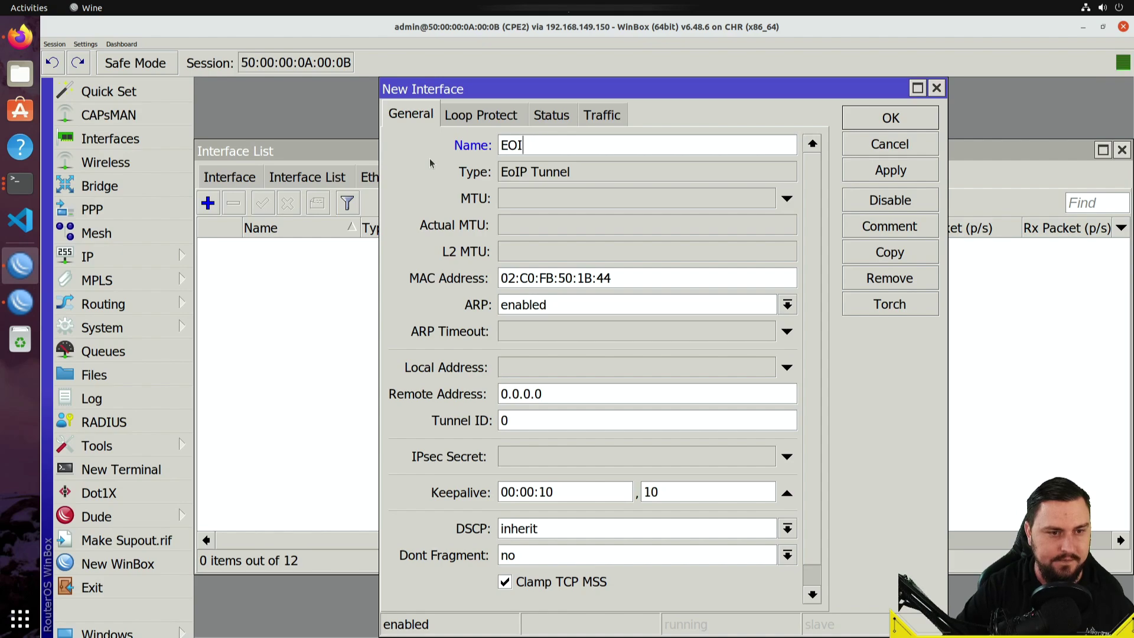
text(P_TO_CP)
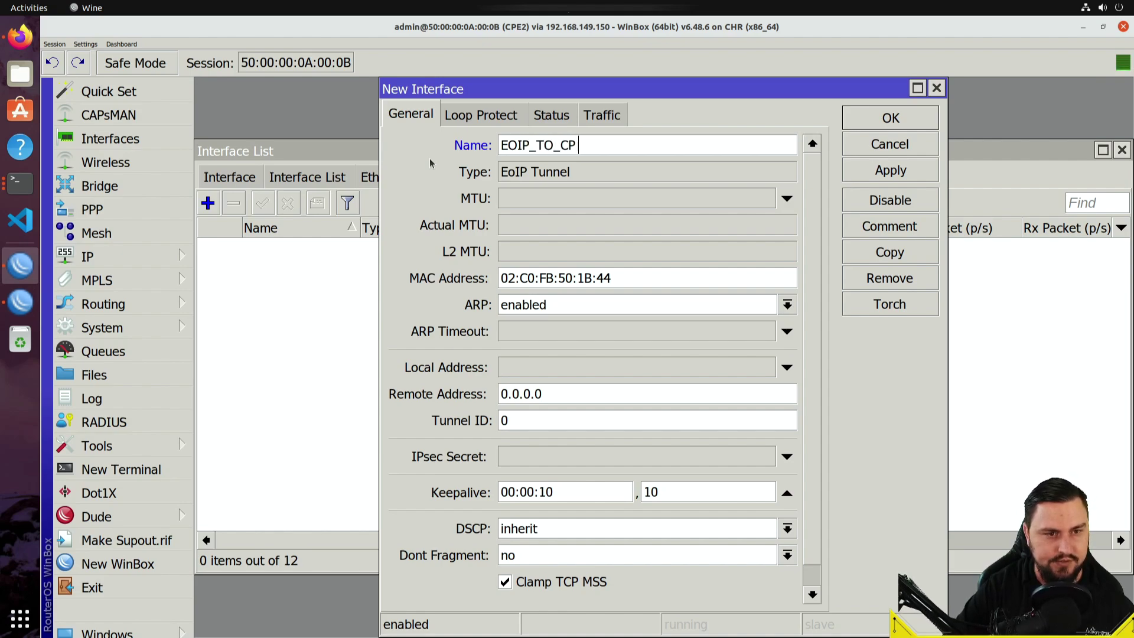
text(E1)
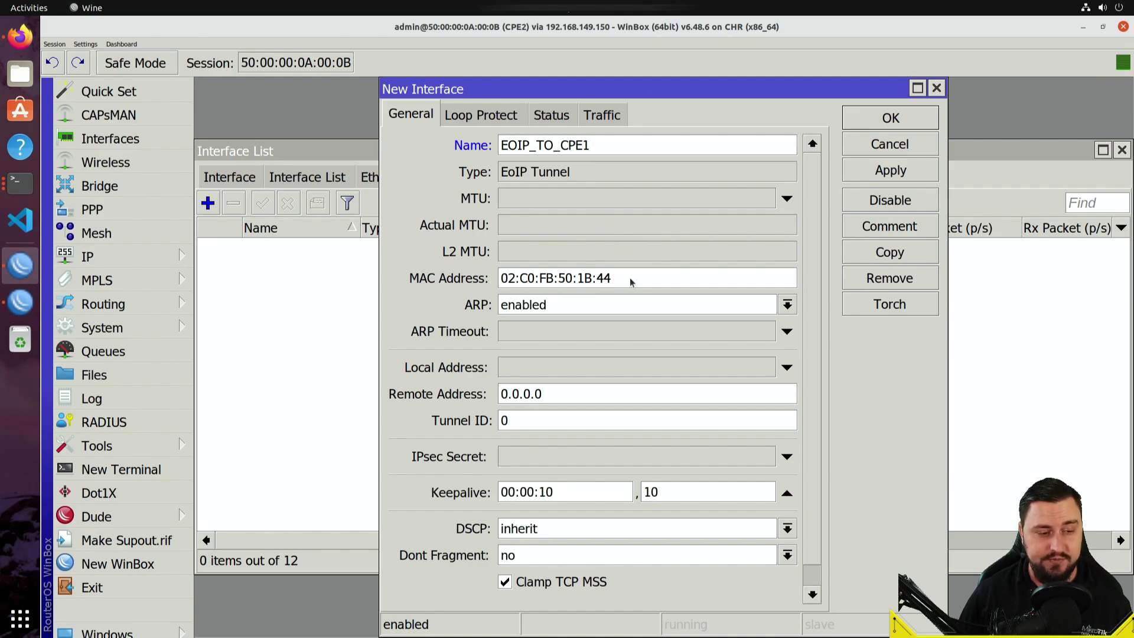
double_click(630, 277)
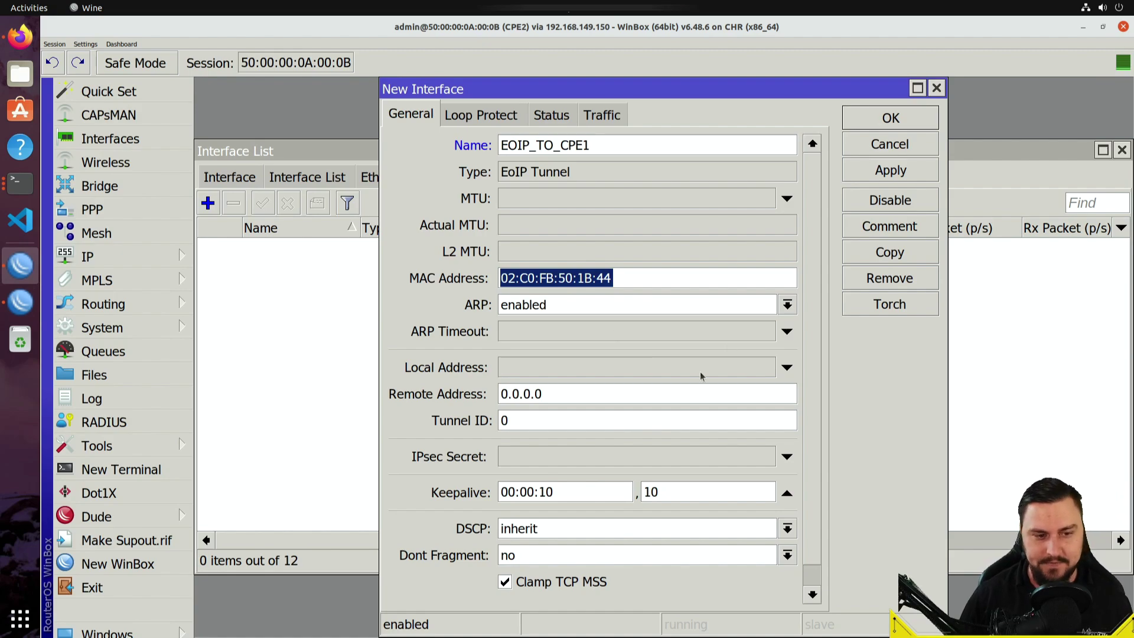
click(637, 305)
click(632, 303)
click(650, 277)
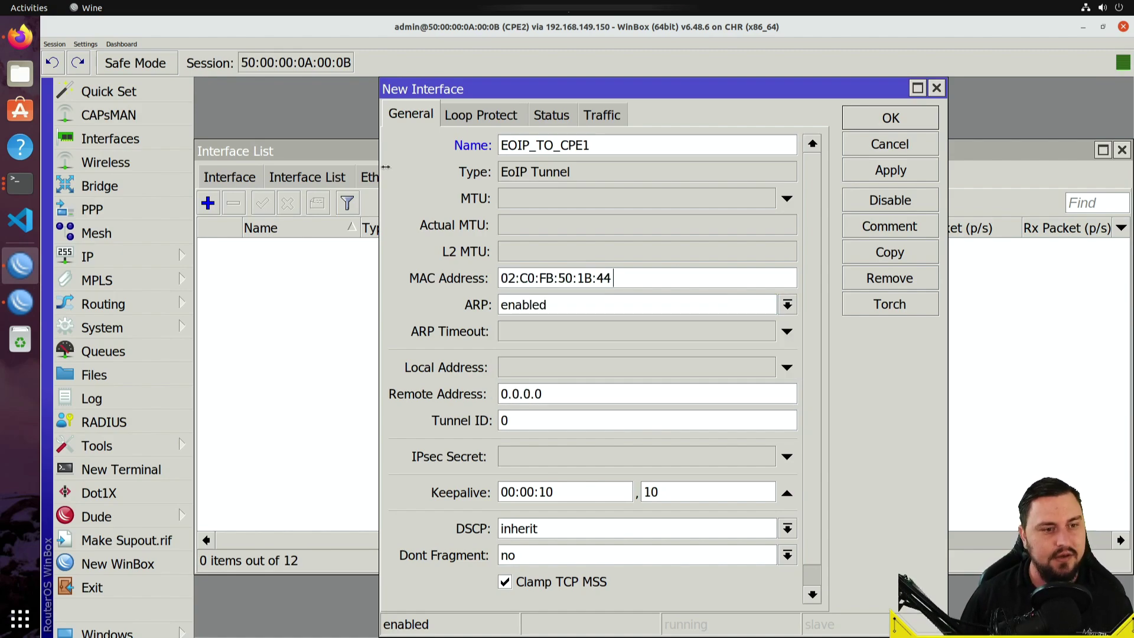
scroll(589, 306, down, 1)
scroll(585, 333, up, 1)
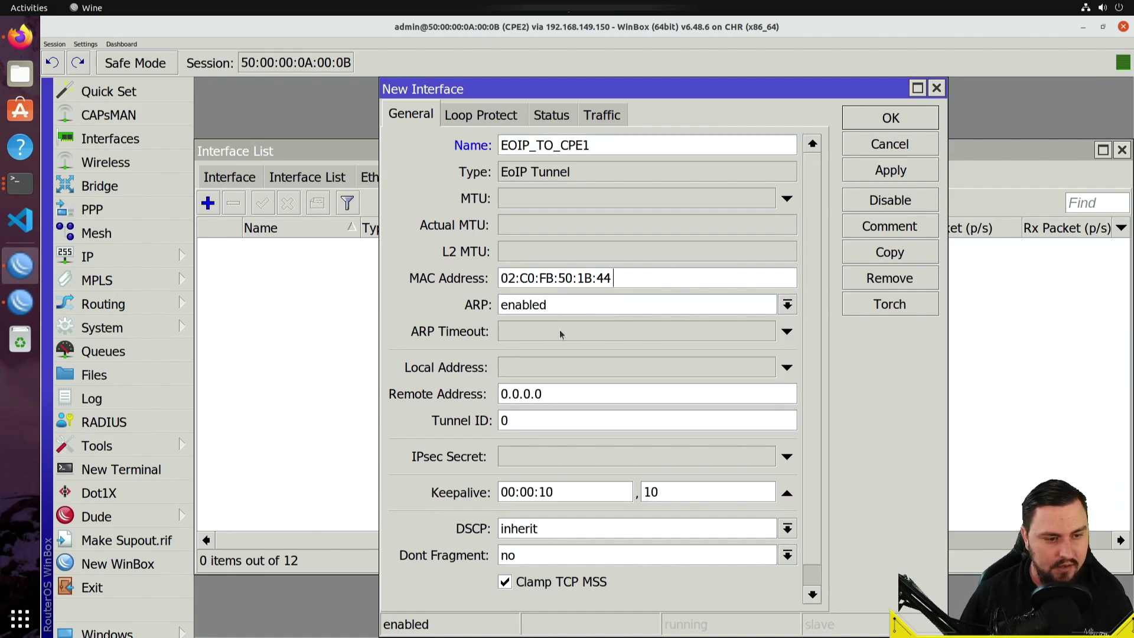
- Set local address 100.64.155.2, remote 100.64.155.6 and tunnel ID 101, then create the tunnel
click(603, 365)
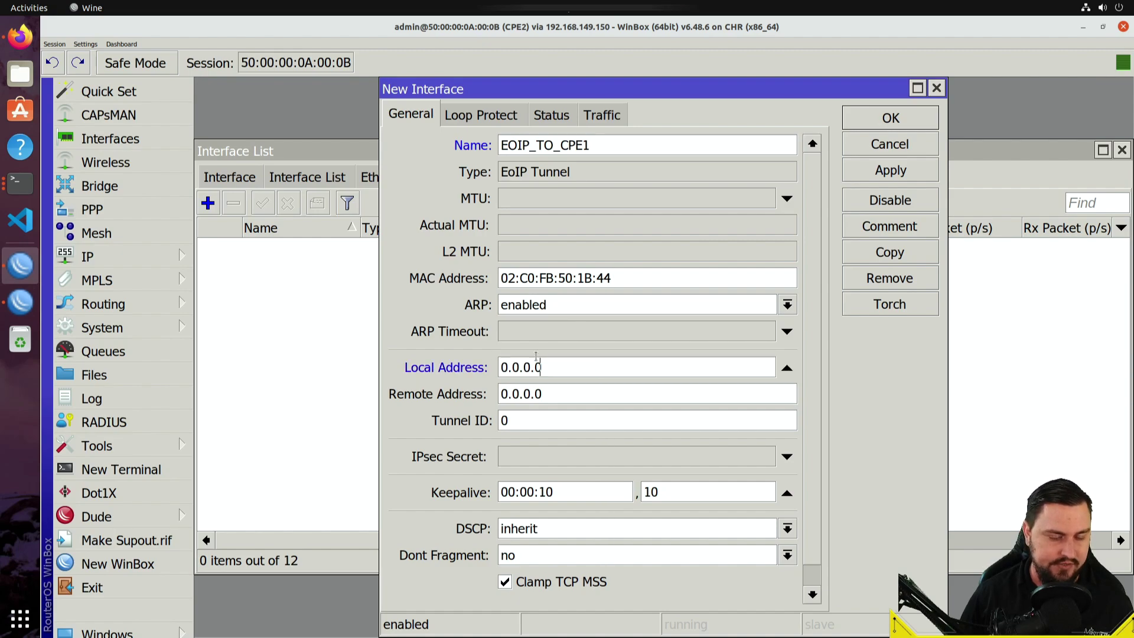
text(100.6)
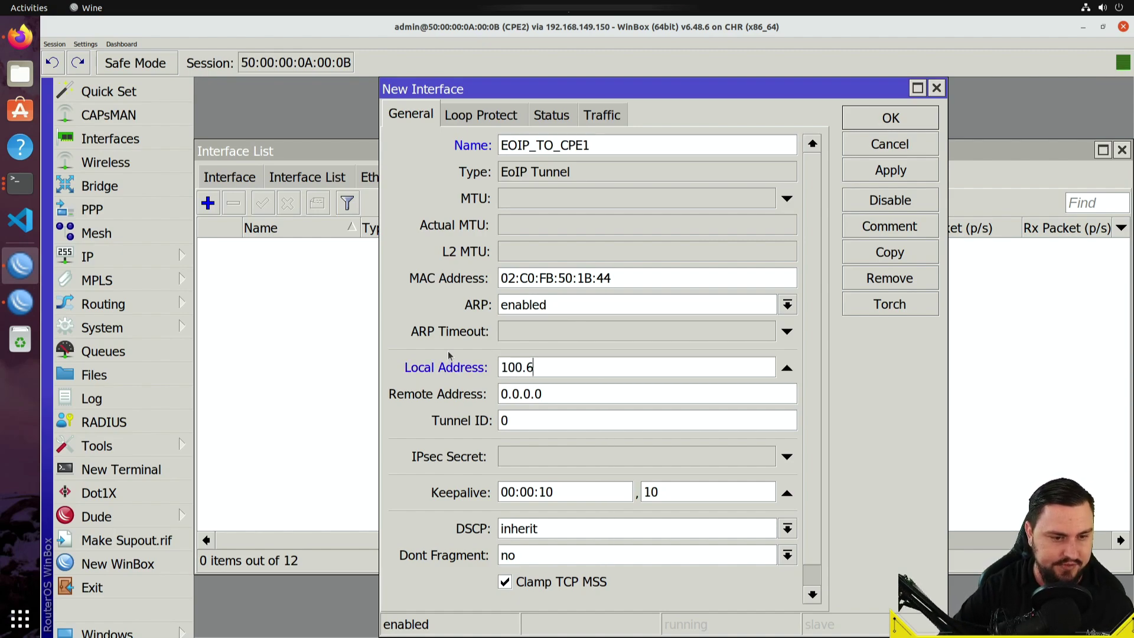
text(4.155.2)
key(Tab)
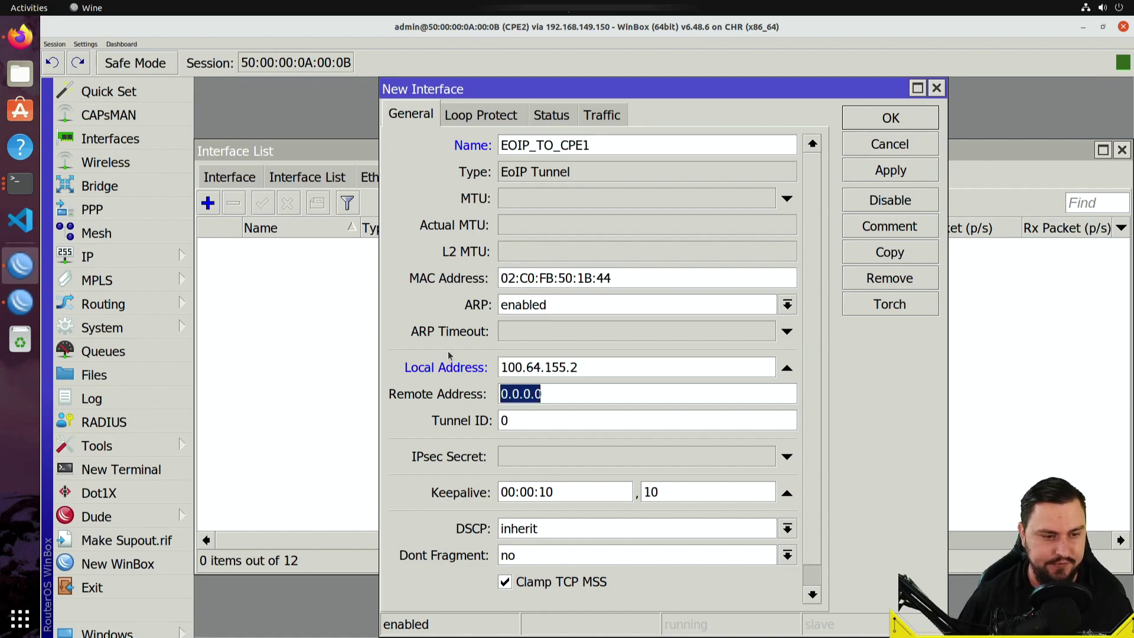
text(100)
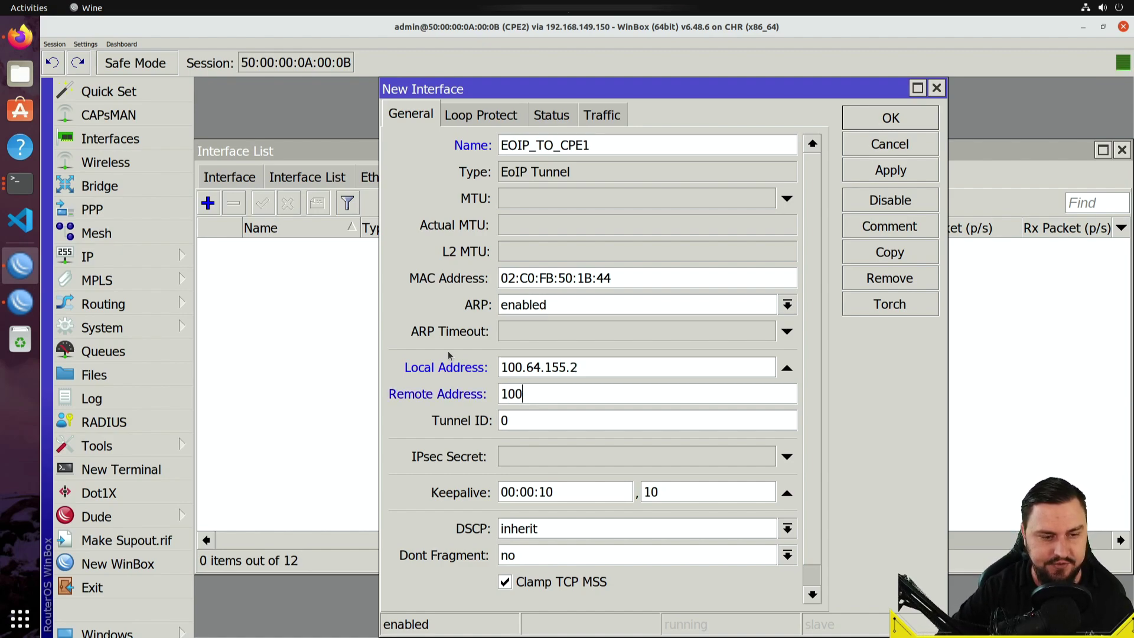
text(.64.15)
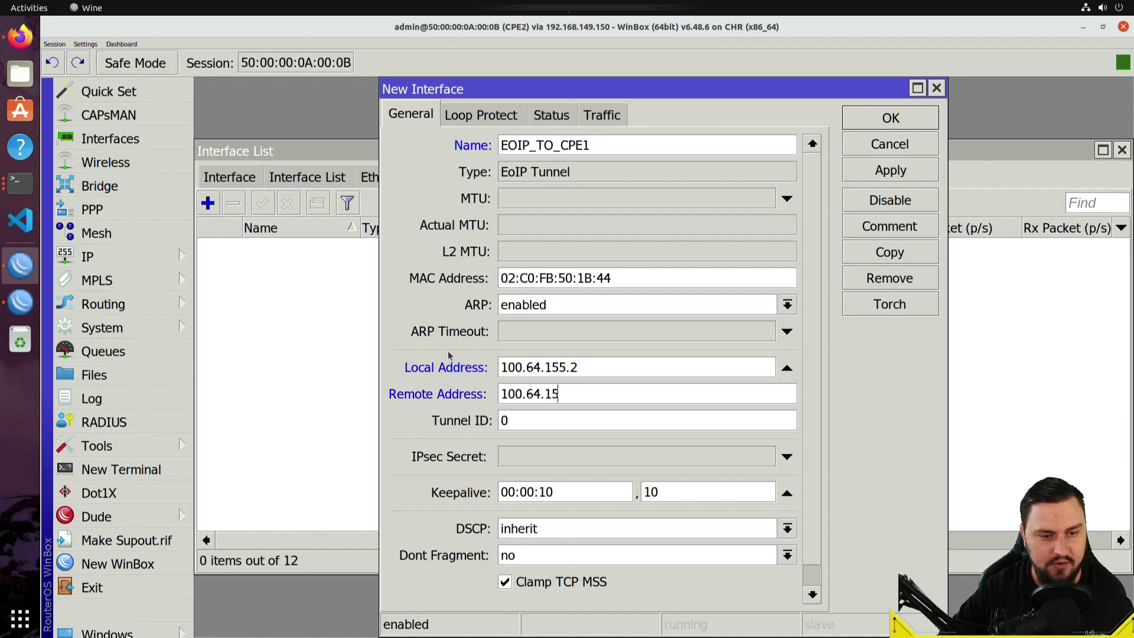
text(5.5)
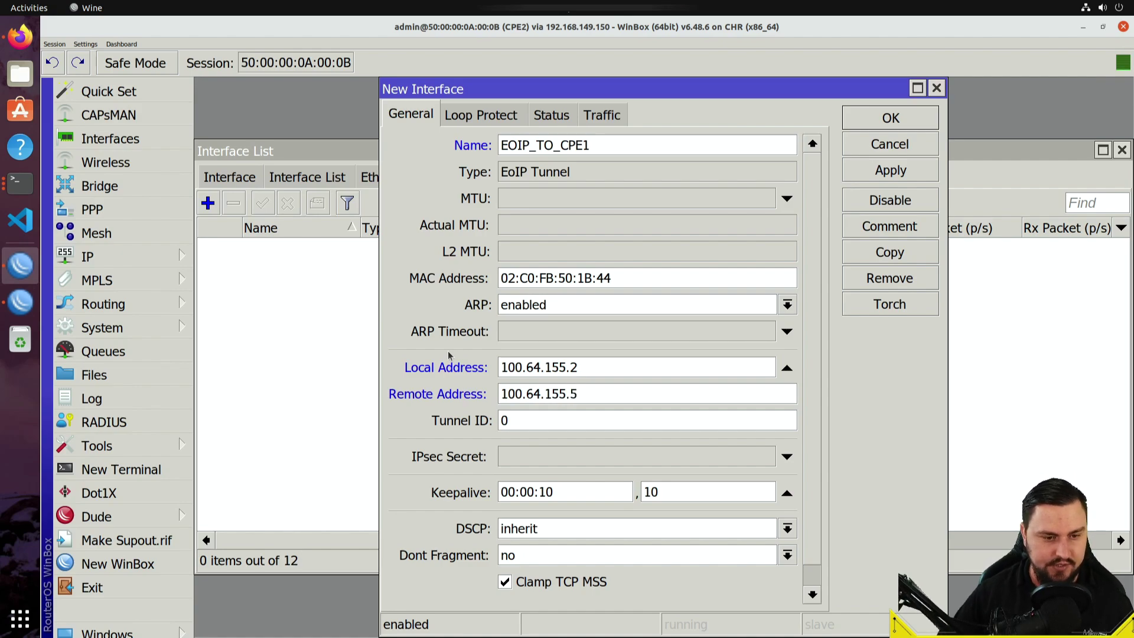
key(BackSpace)
text(6)
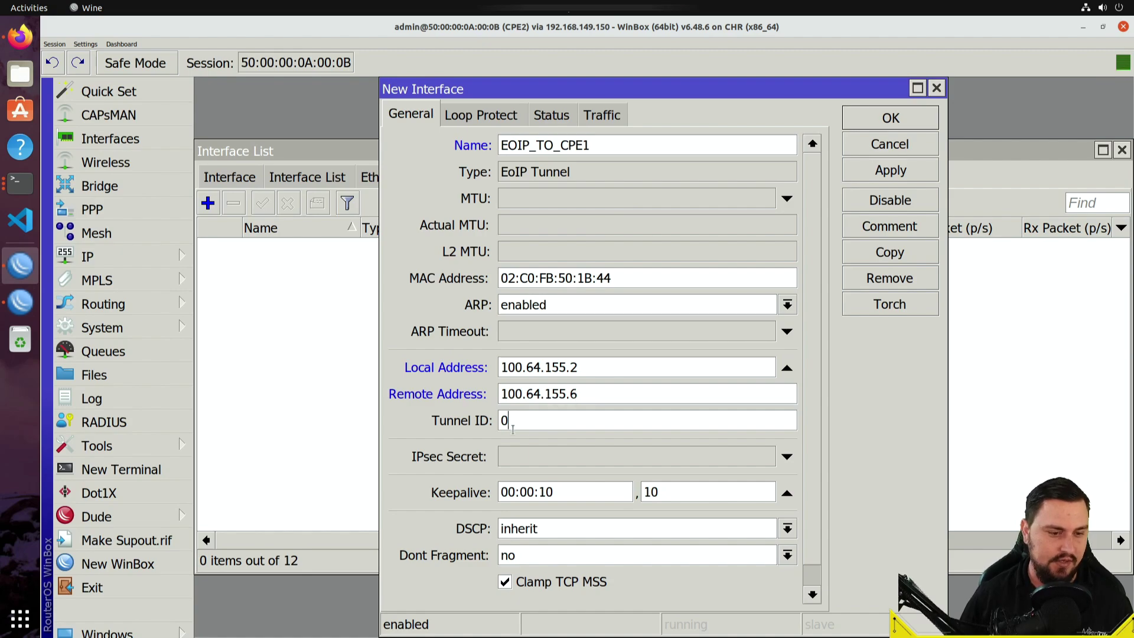
drag(513, 429, 408, 418)
text(101)
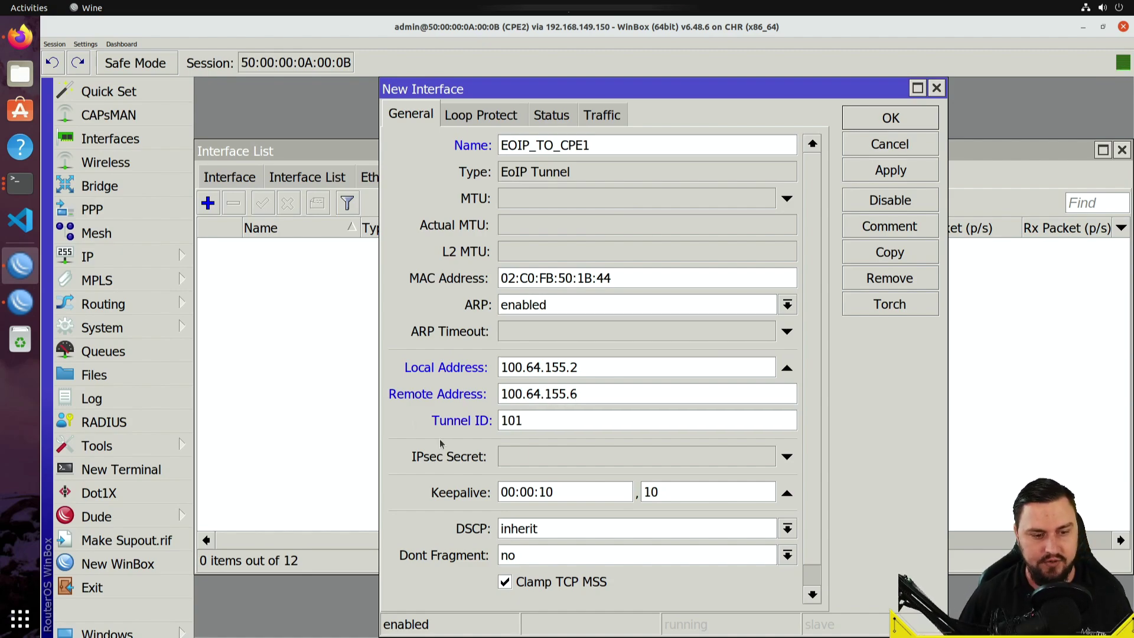
scroll(546, 411, down, 1)
click(892, 171)
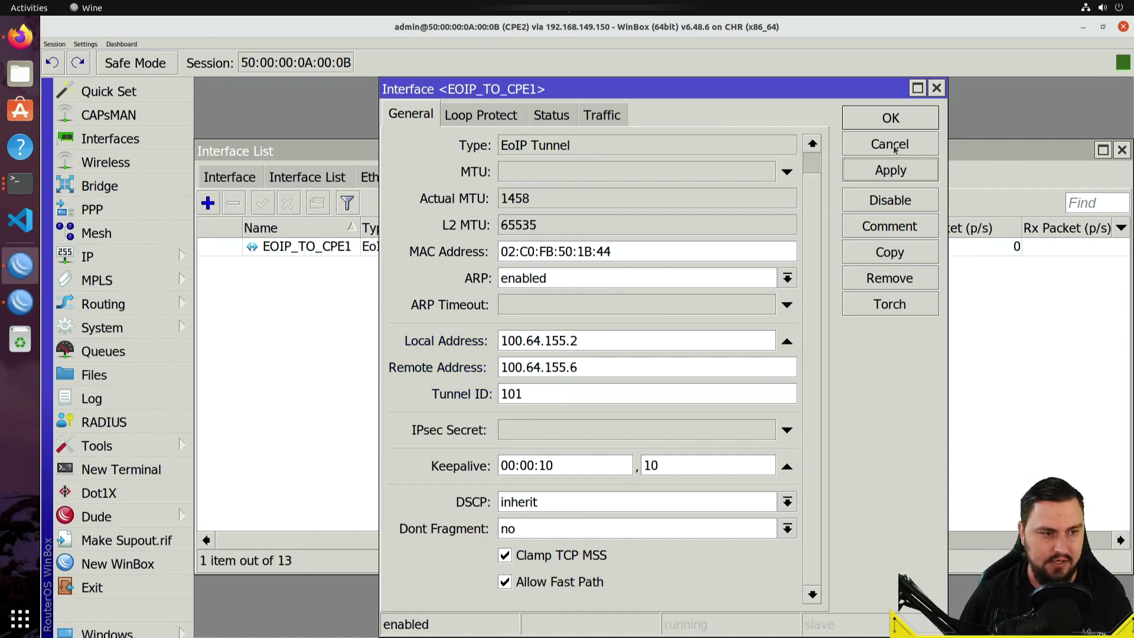
click(892, 117)
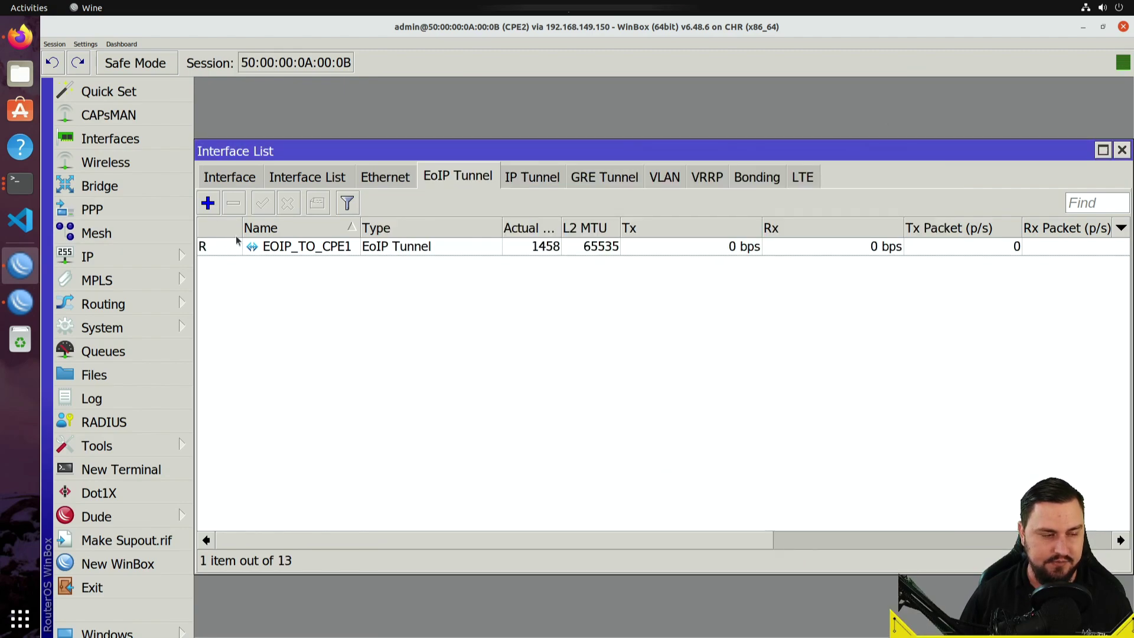
- Reopen EOIP_TO_CPE1 to review its settings and close it unchanged
double_click(203, 247)
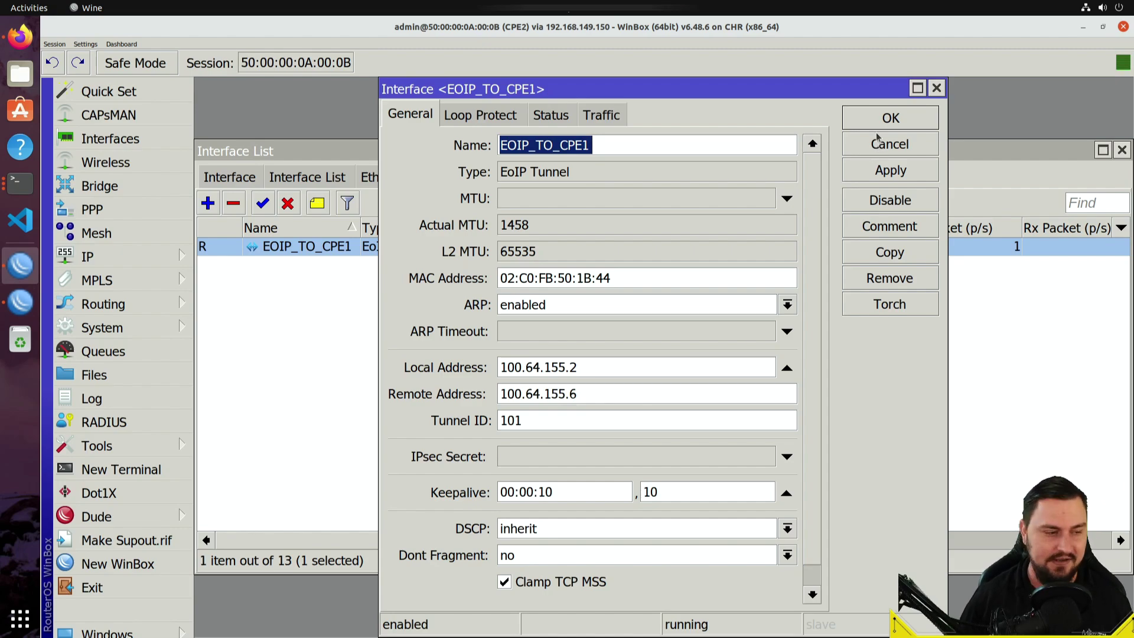
click(878, 146)
click(176, 253)
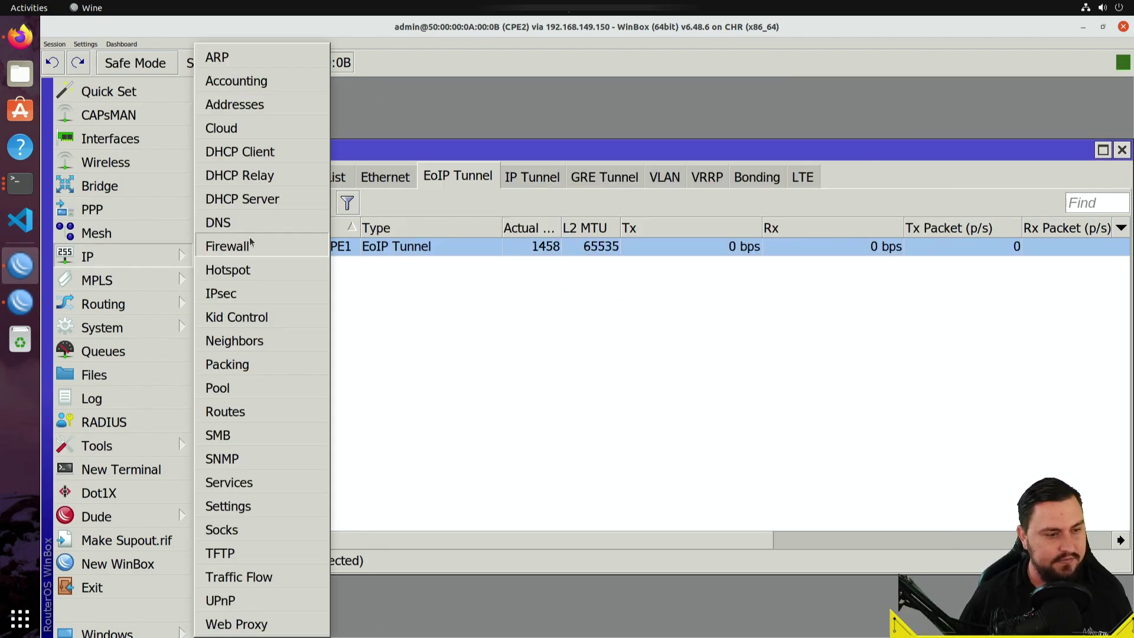
- MAC-ping the CPE1 neighbor seen on EOIP_TO_CPE1 and check for 0% loss
click(275, 332)
click(391, 238)
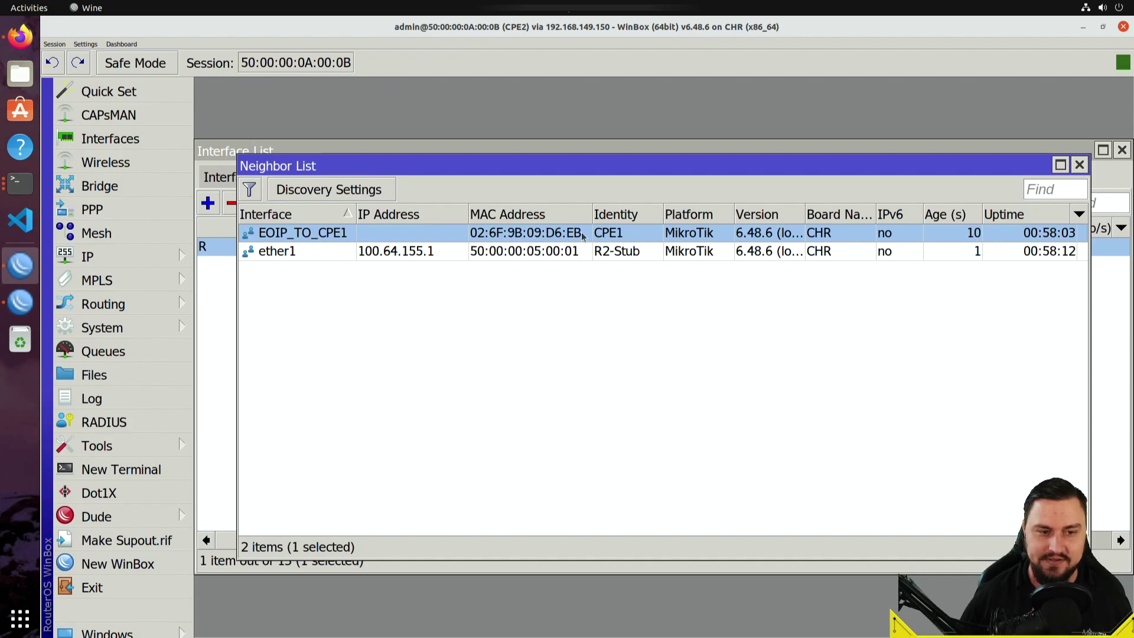
right_click(565, 234)
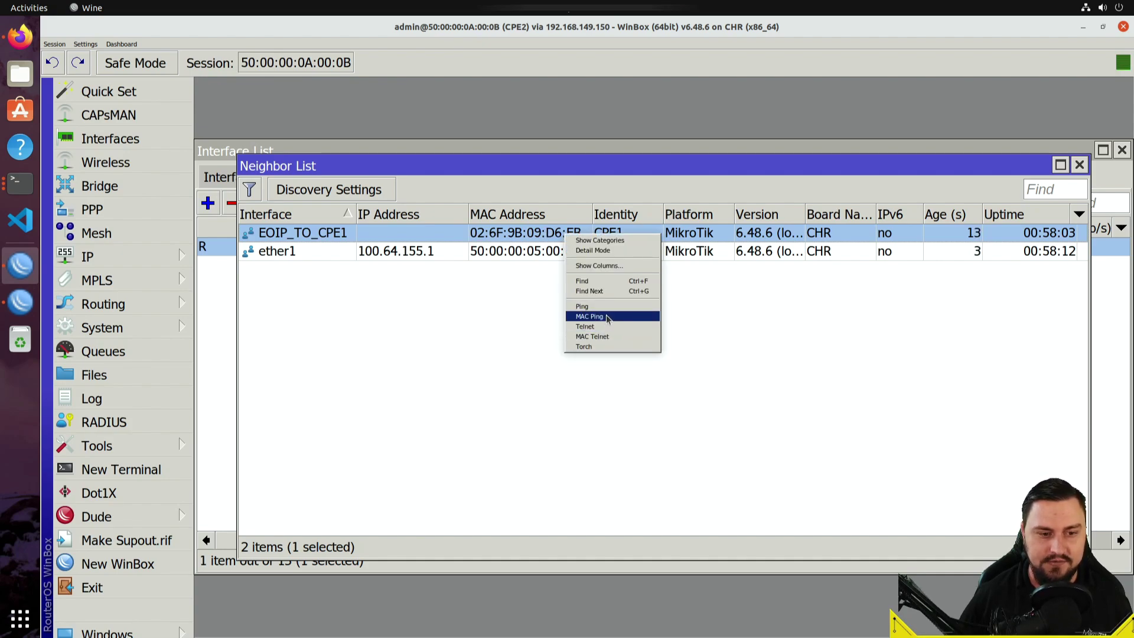
click(594, 322)
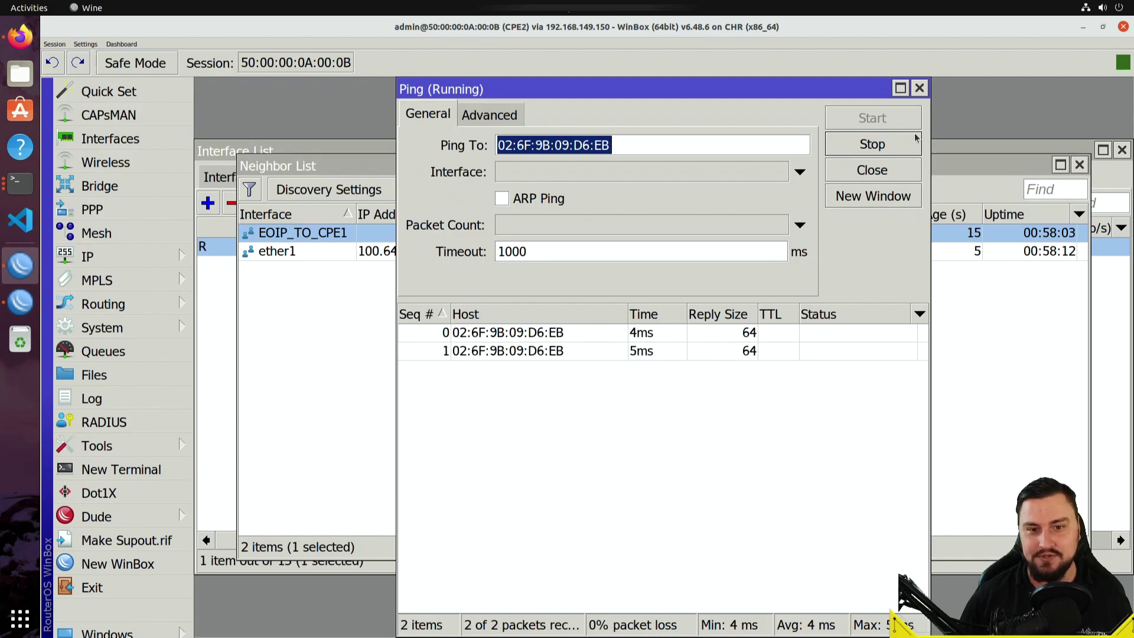
click(919, 88)
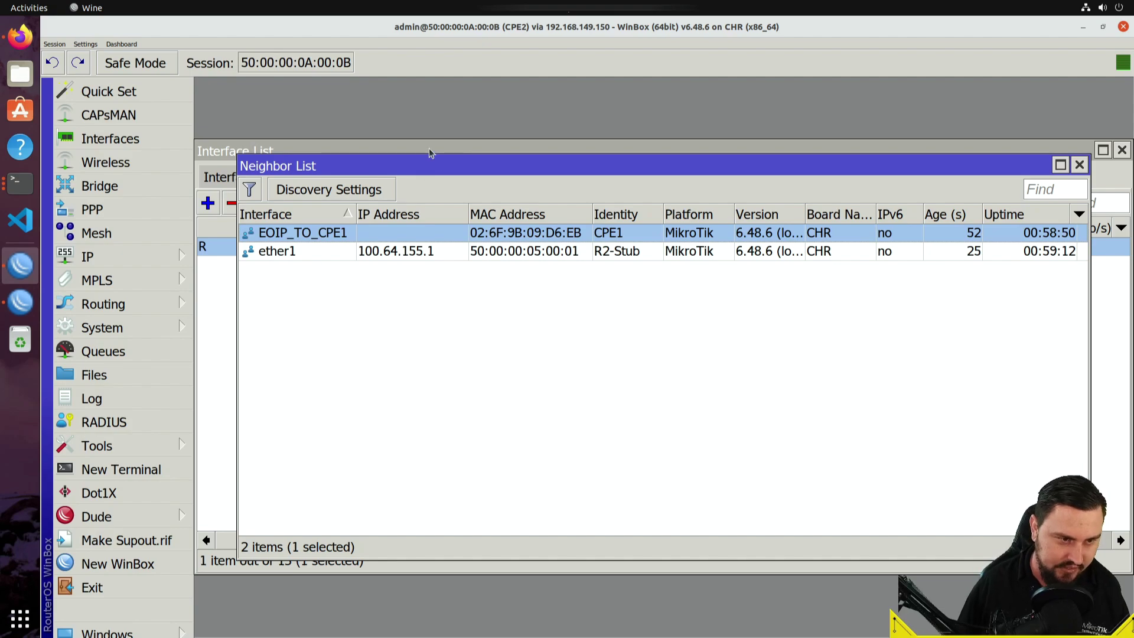
- Browse EOIP_TO_CPE1's General, Loop Protect and Status tabs, cancel, and show the empty Bridge list
click(399, 148)
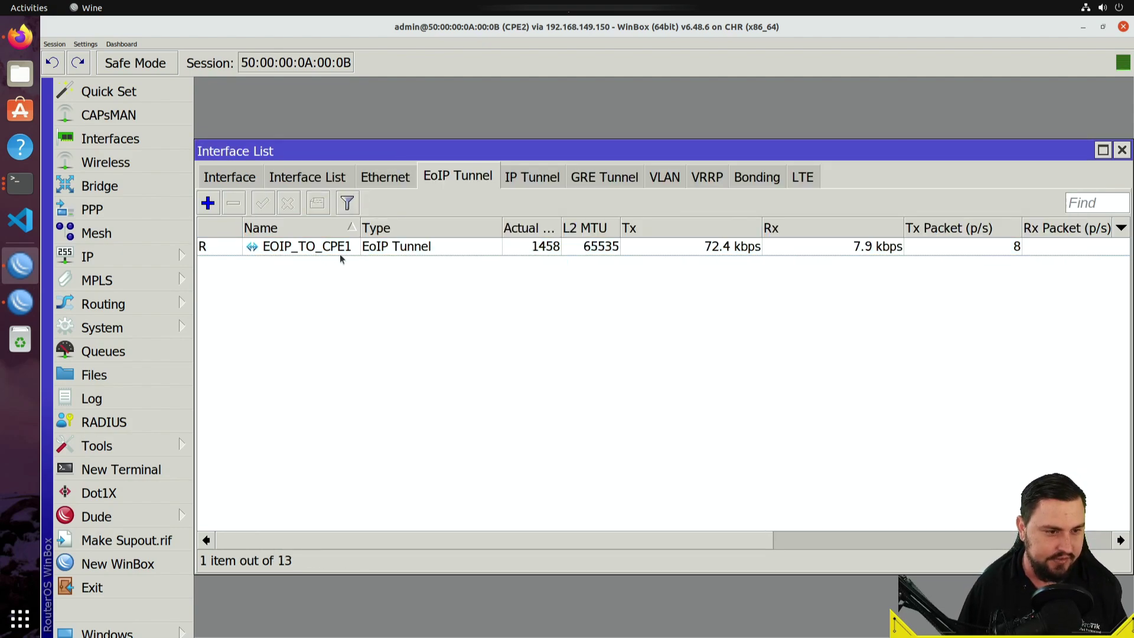
double_click(339, 252)
click(470, 116)
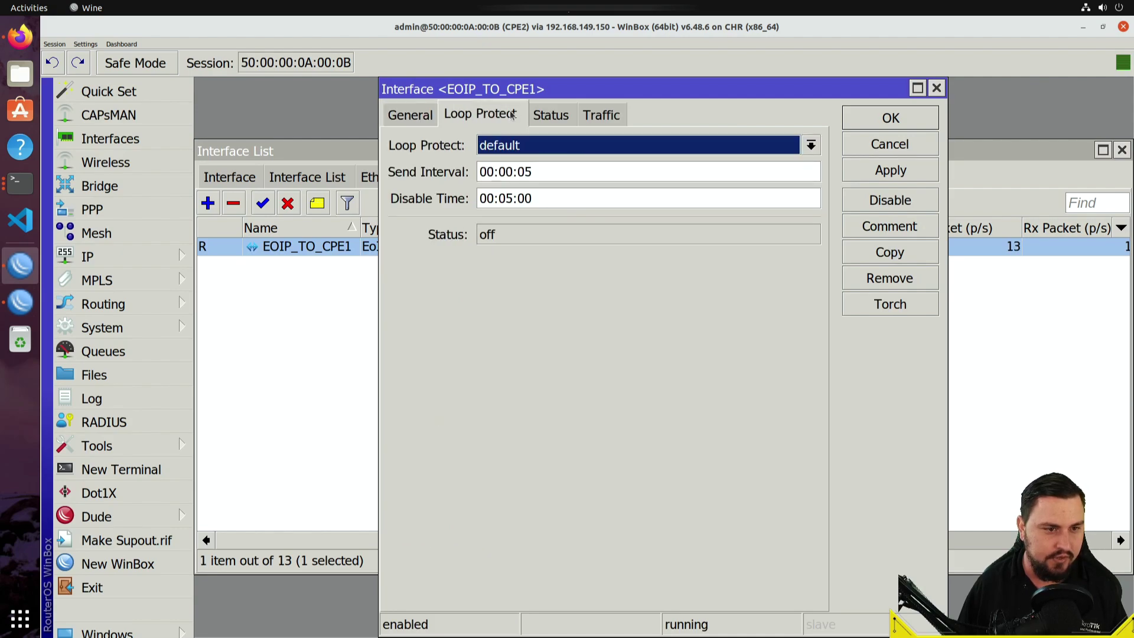
click(547, 115)
click(491, 115)
click(549, 147)
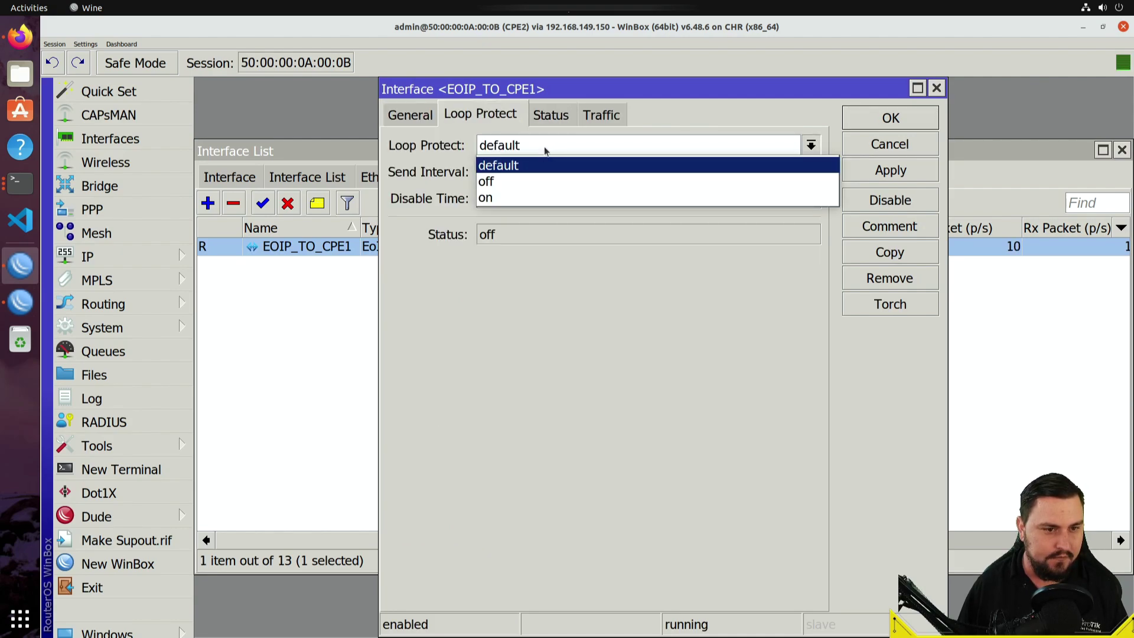
click(547, 155)
click(406, 112)
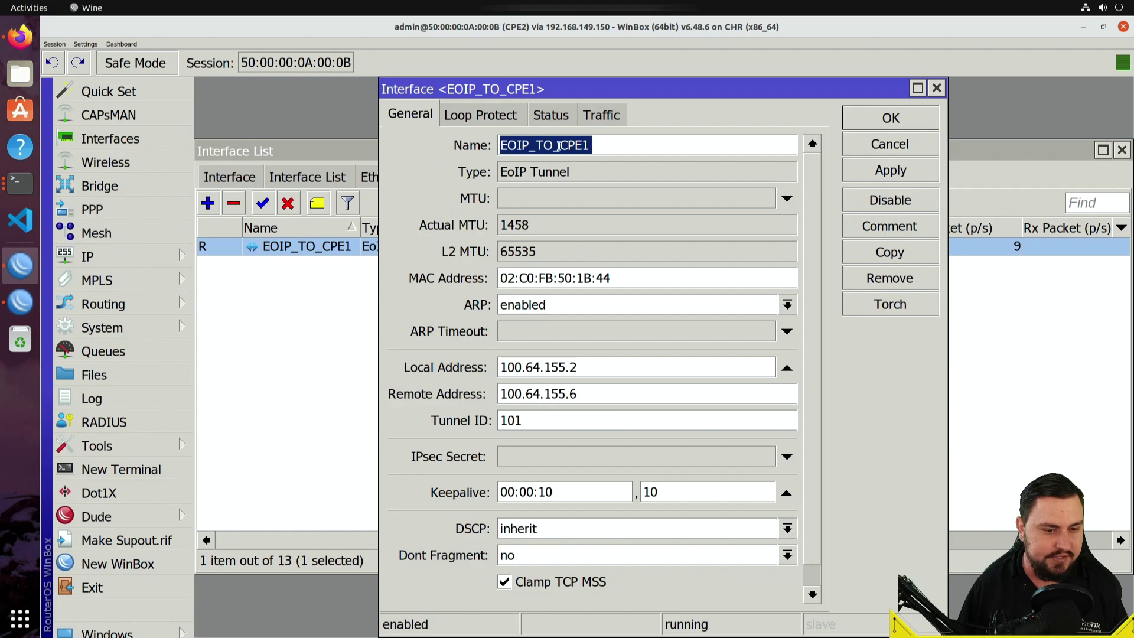
click(891, 144)
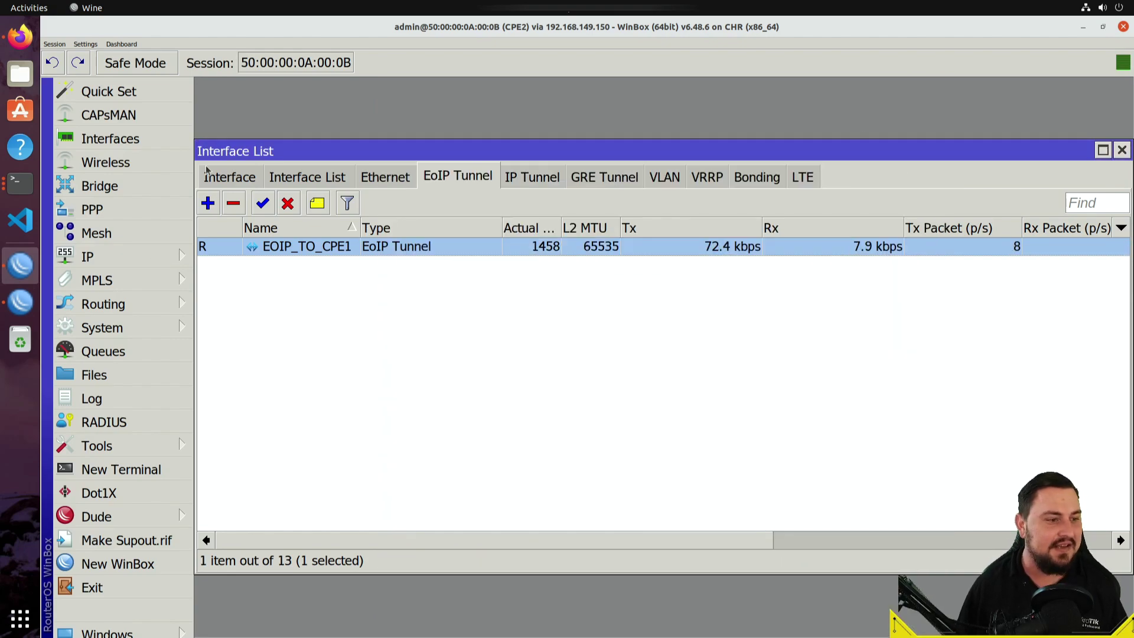
click(179, 189)
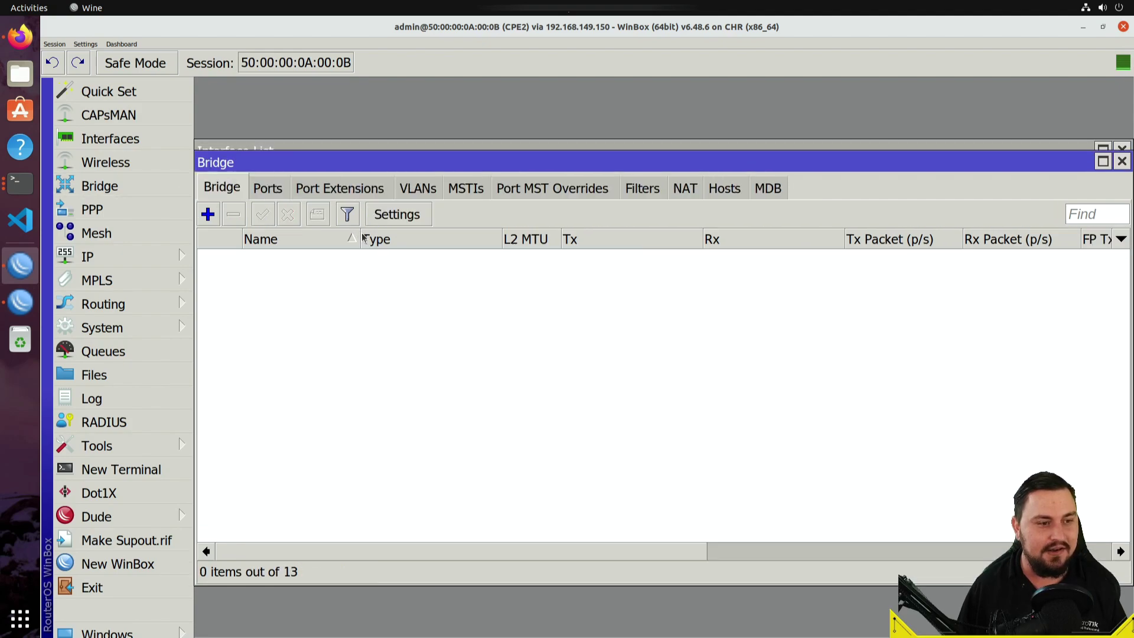
- Add a new bridge named EOIP_BR
click(207, 214)
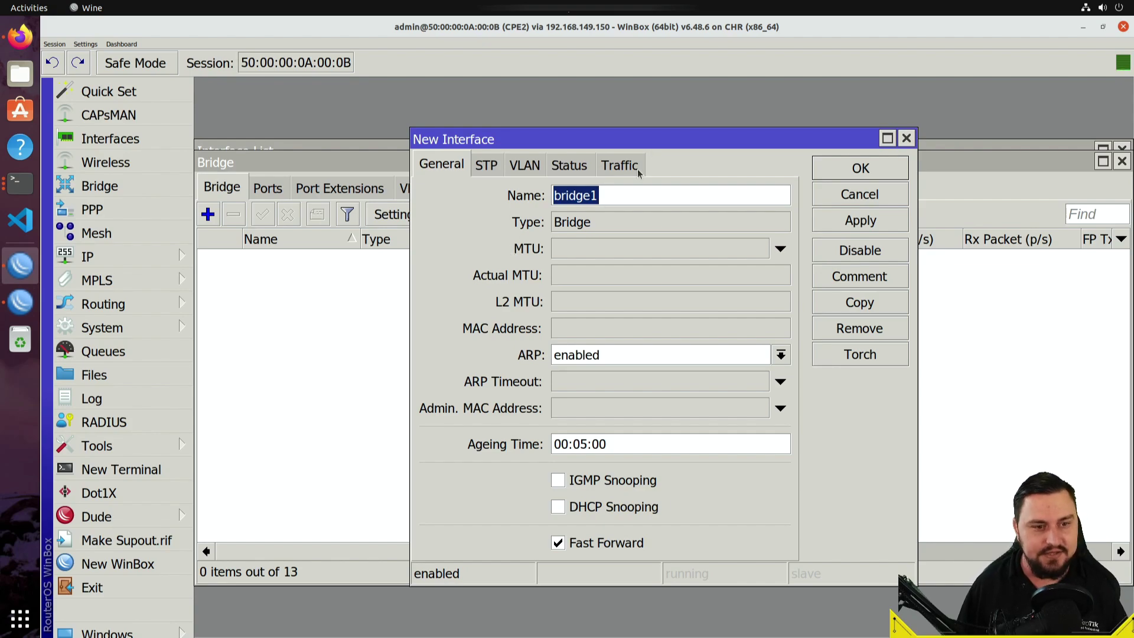
text(EO)
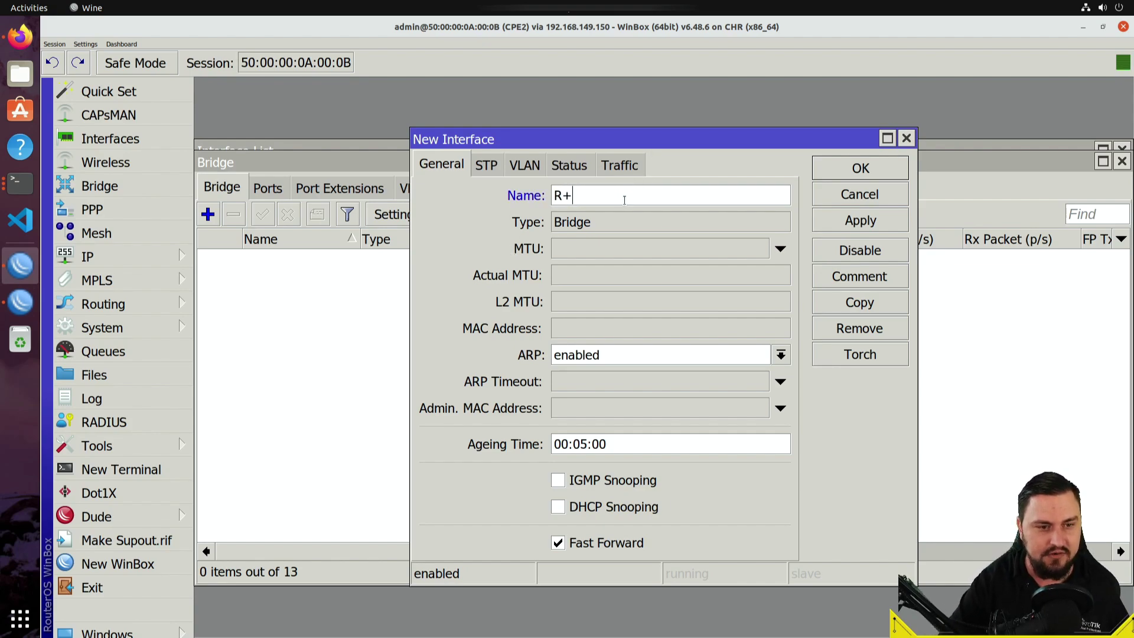
text(IP_BR)
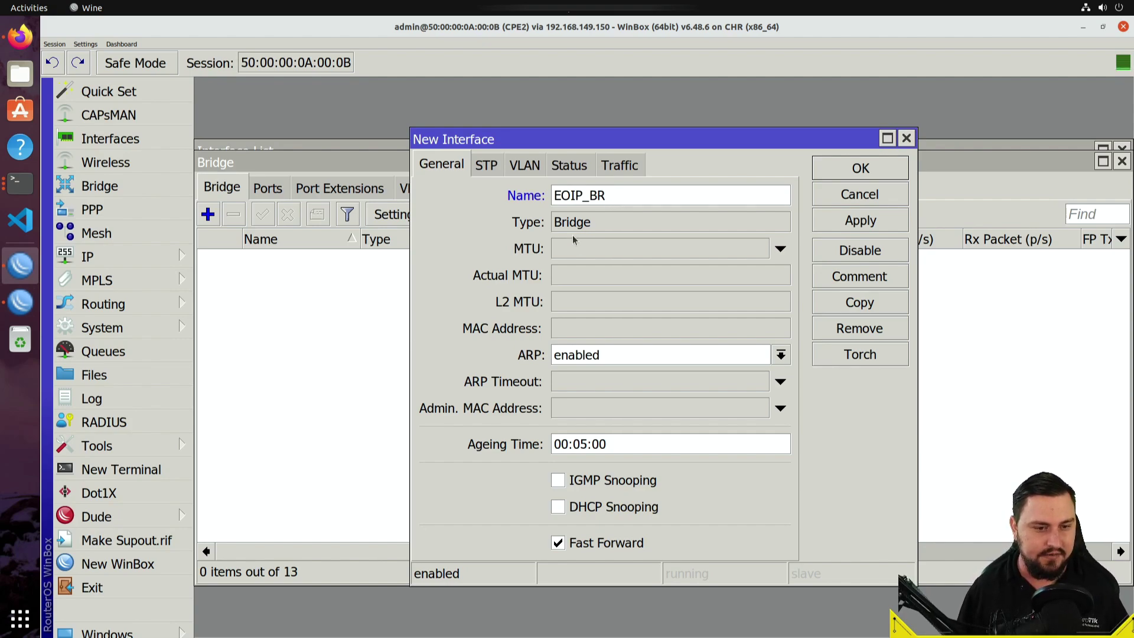
click(860, 220)
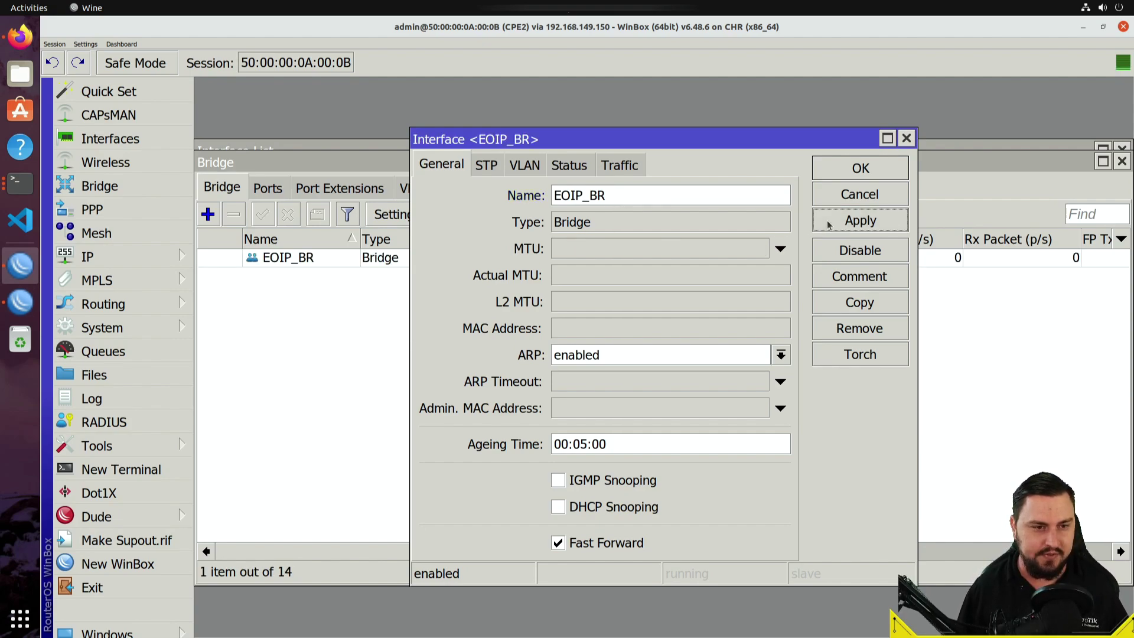
- Set EOIP_BR's STP protocol mode to none and save the bridge
click(499, 171)
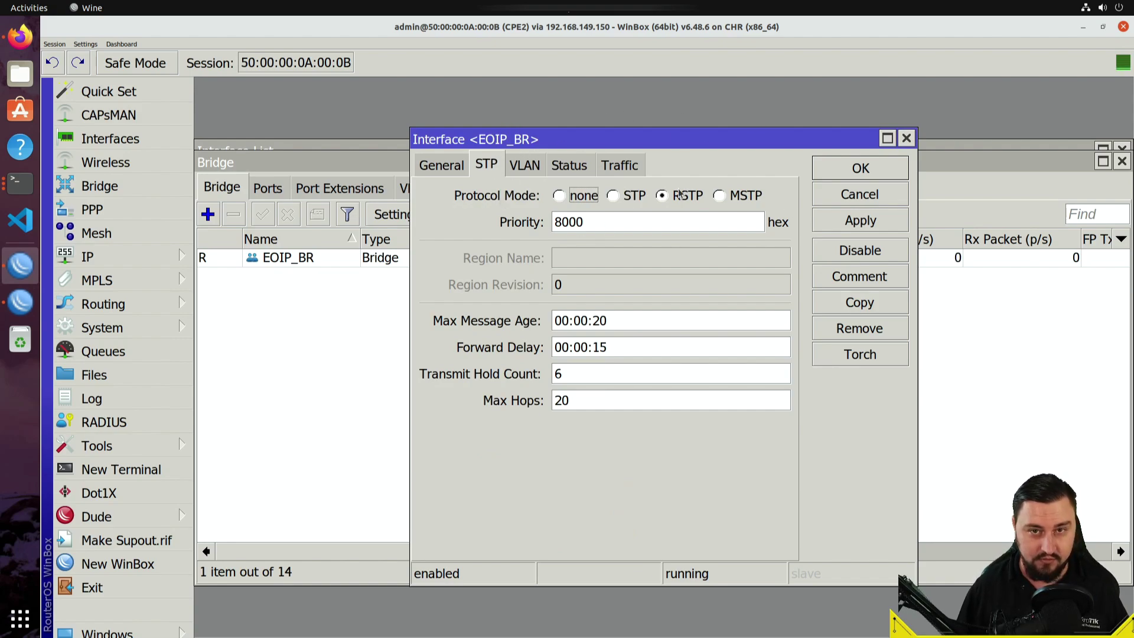
click(593, 198)
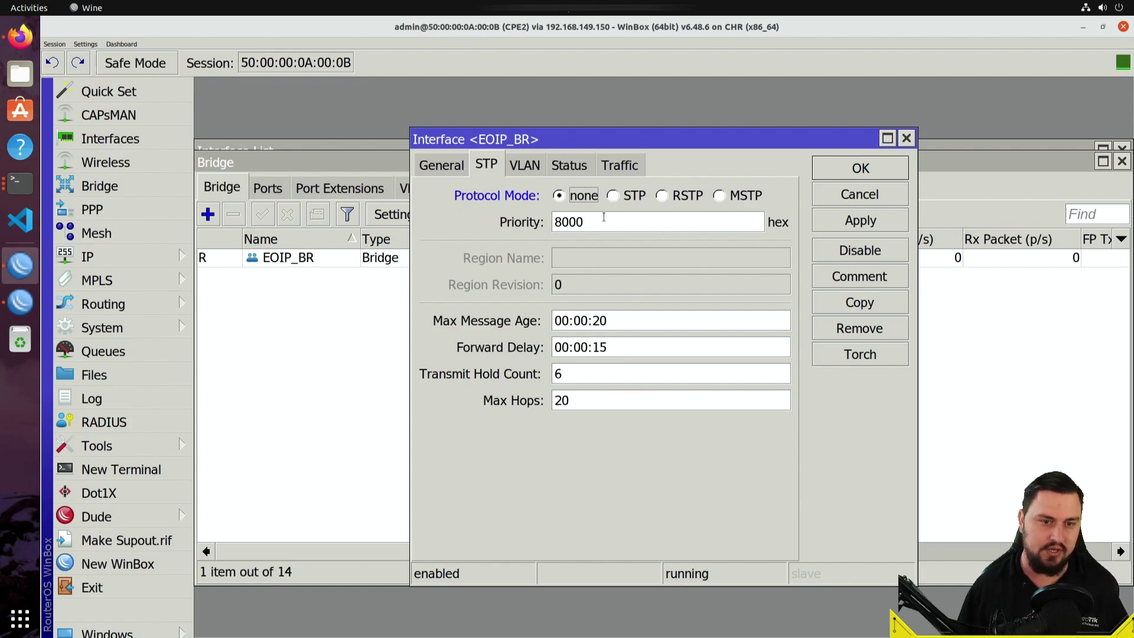
click(679, 196)
click(633, 195)
click(687, 196)
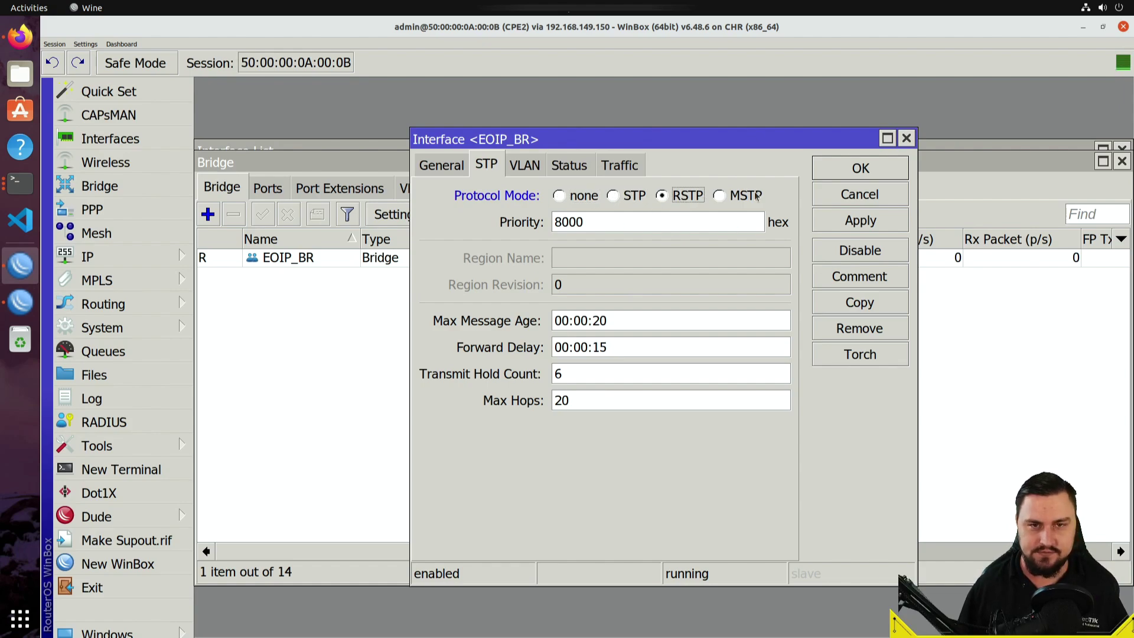
click(633, 196)
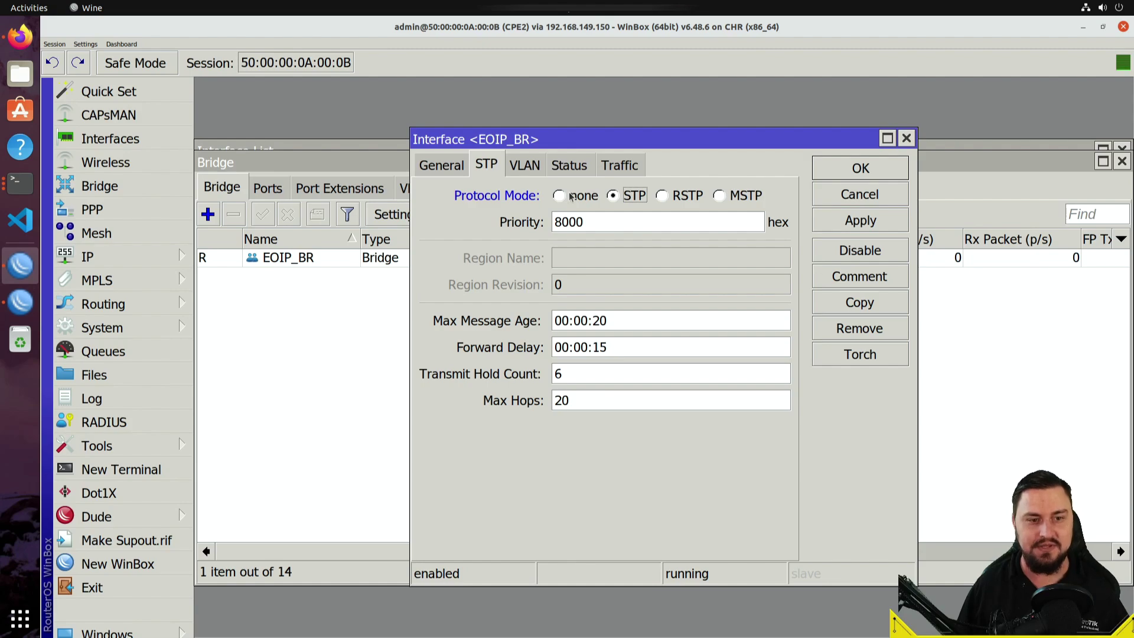
click(573, 198)
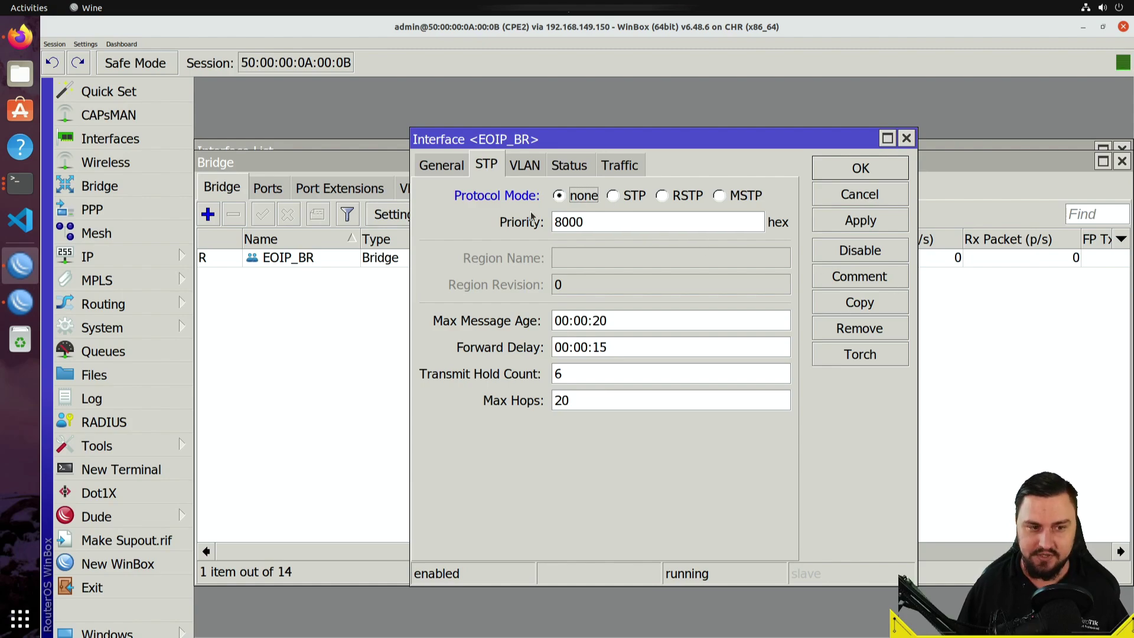
click(860, 221)
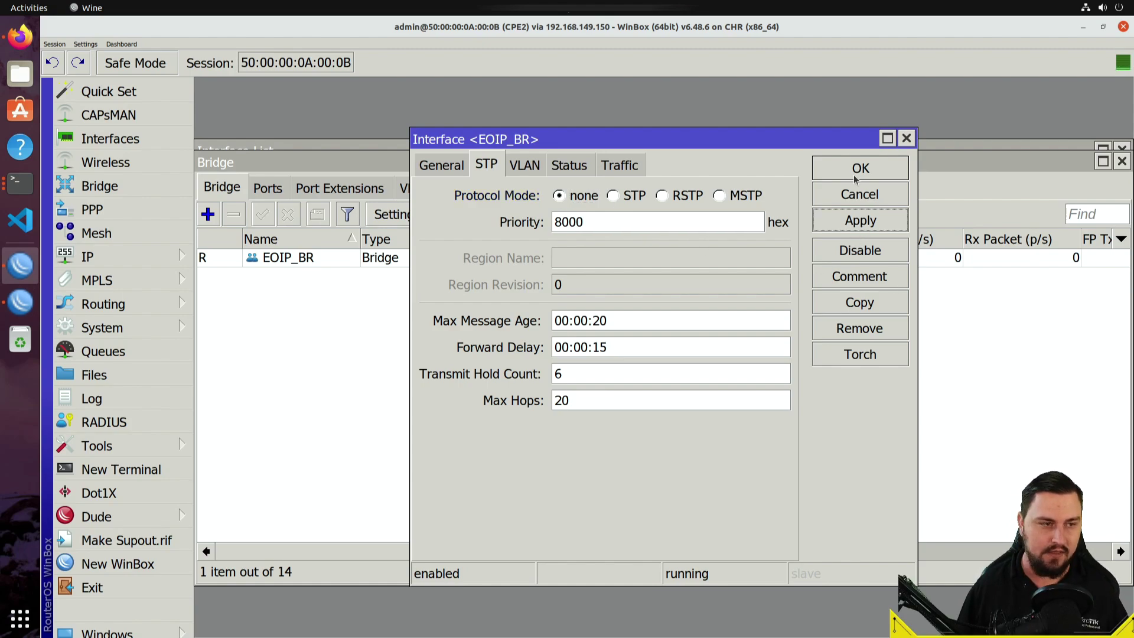
click(857, 177)
click(319, 261)
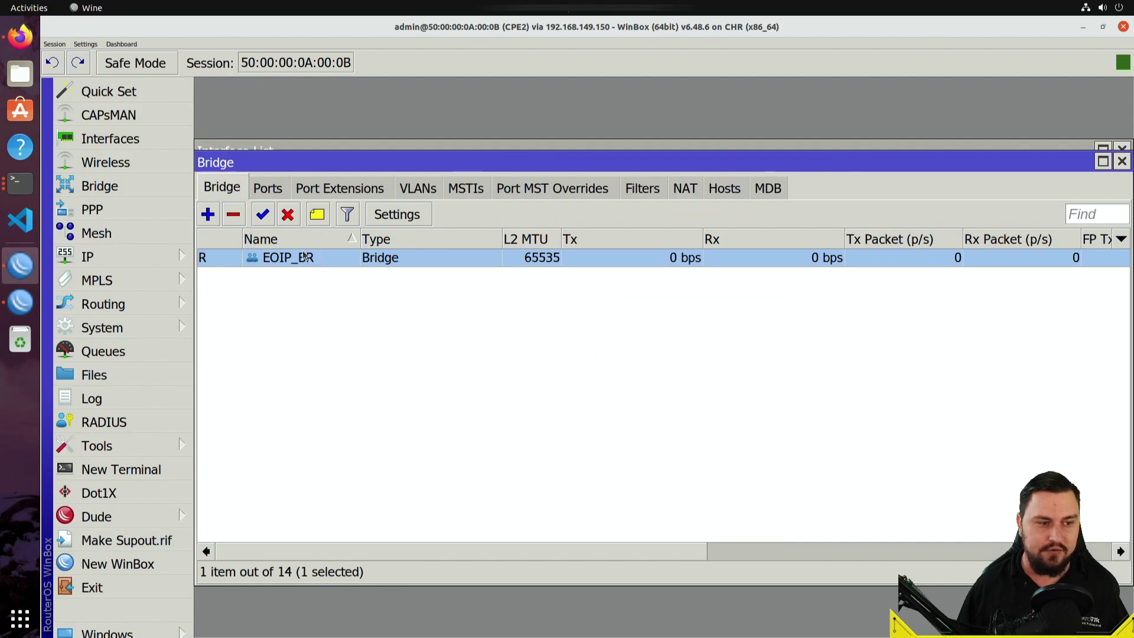
- Add the EOIP_TO_CPE1 tunnel as a port of bridge EOIP_BR
click(275, 191)
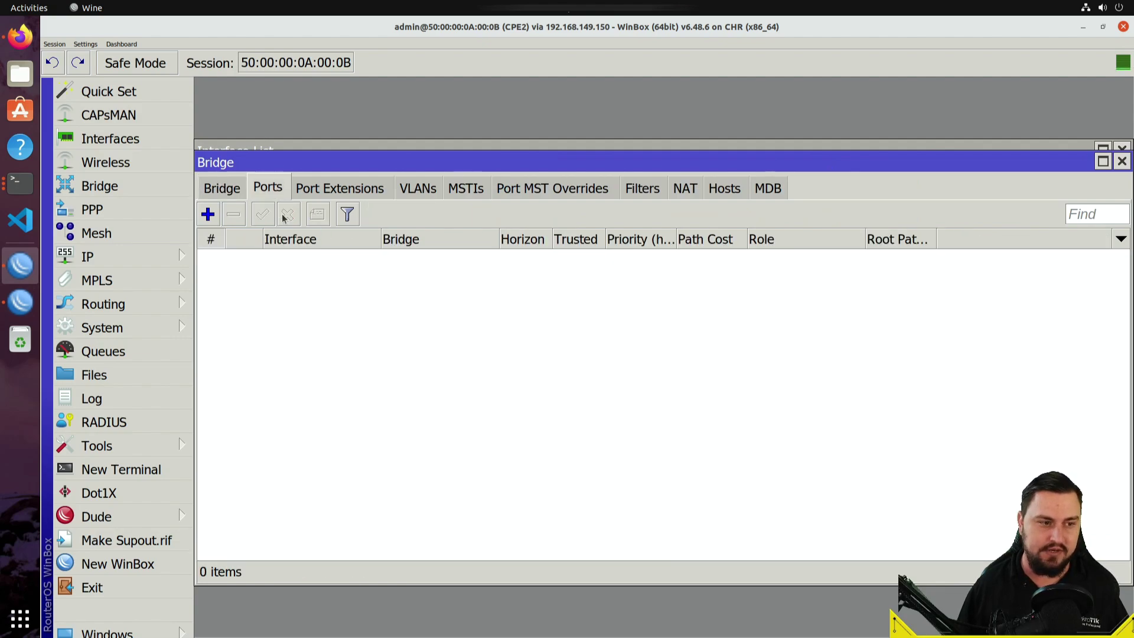
click(216, 223)
click(566, 249)
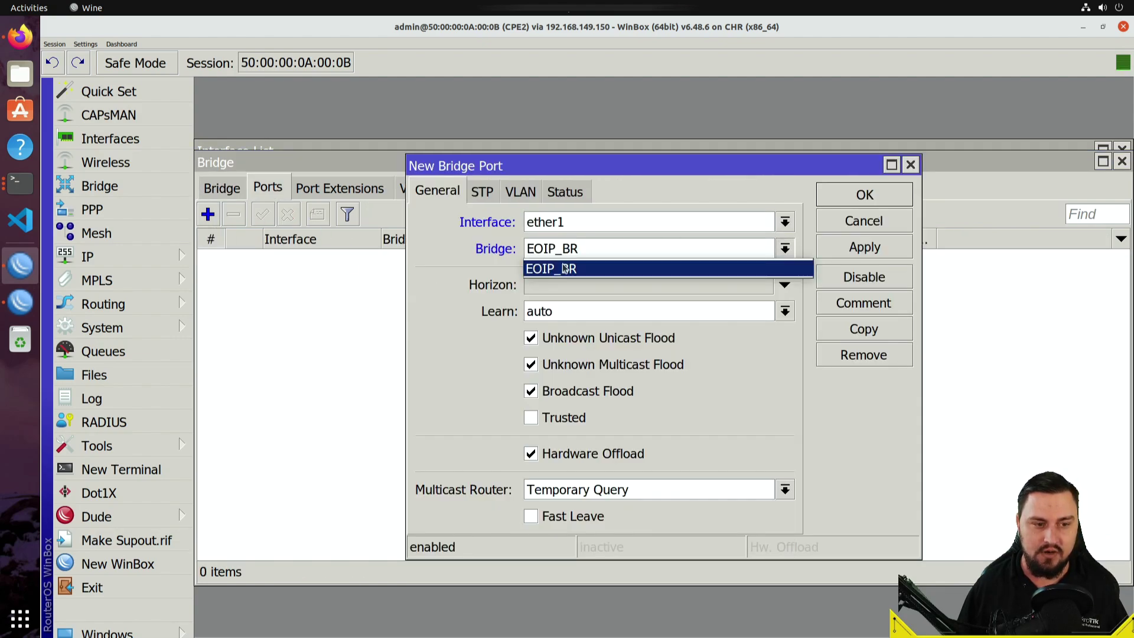
click(566, 267)
click(576, 225)
click(573, 243)
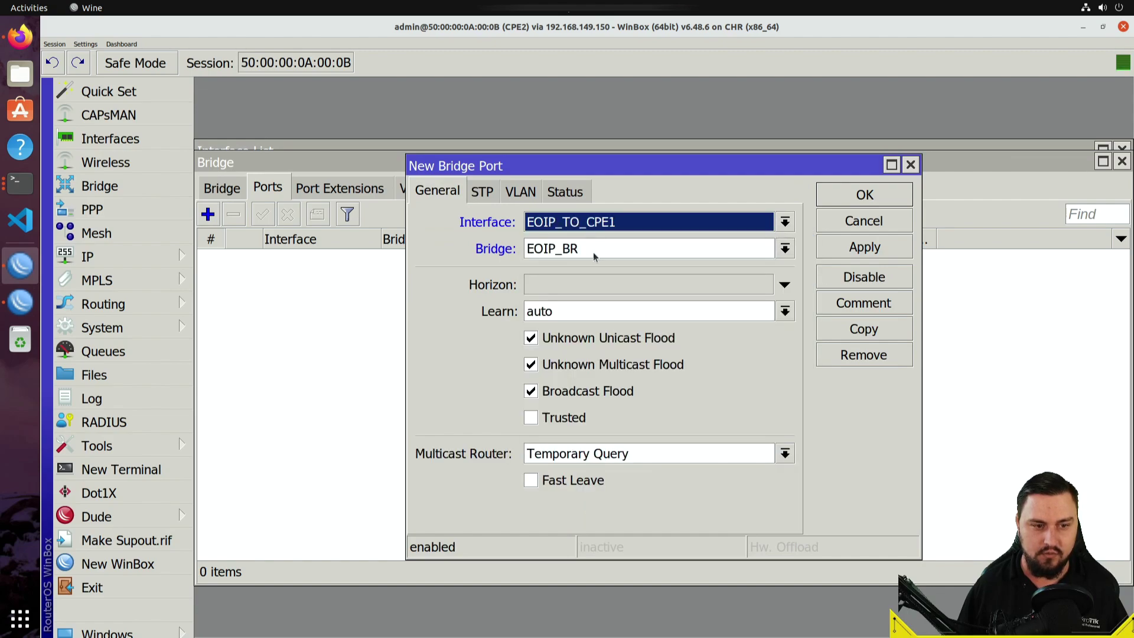
click(853, 255)
click(850, 202)
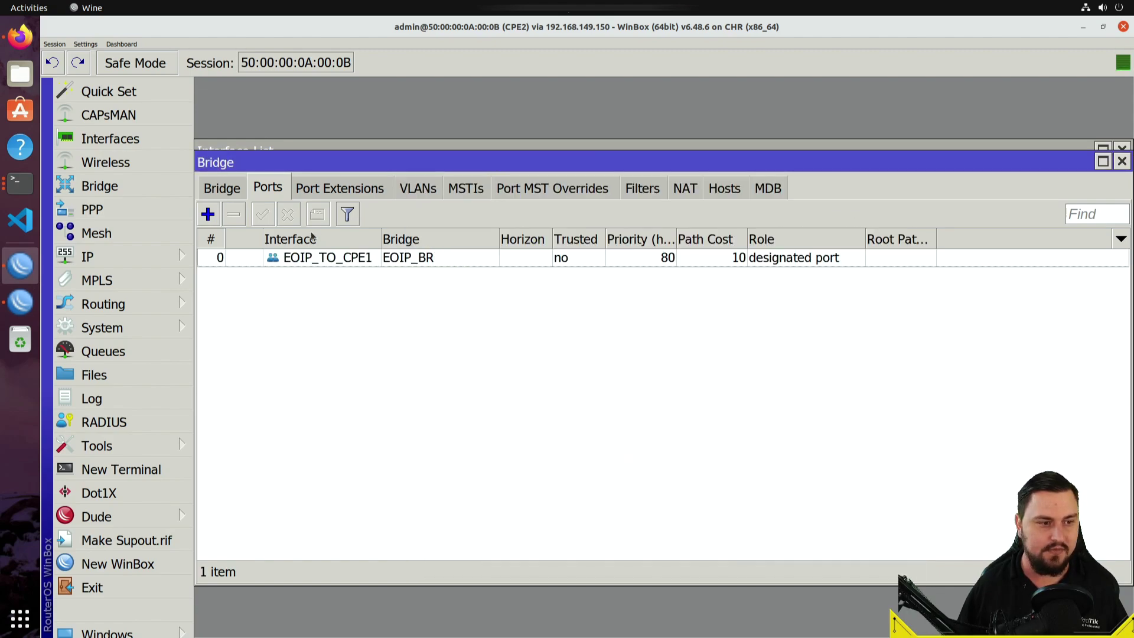
- Add ether2 as a second EOIP_BR port and show the bridge list
click(215, 212)
click(583, 219)
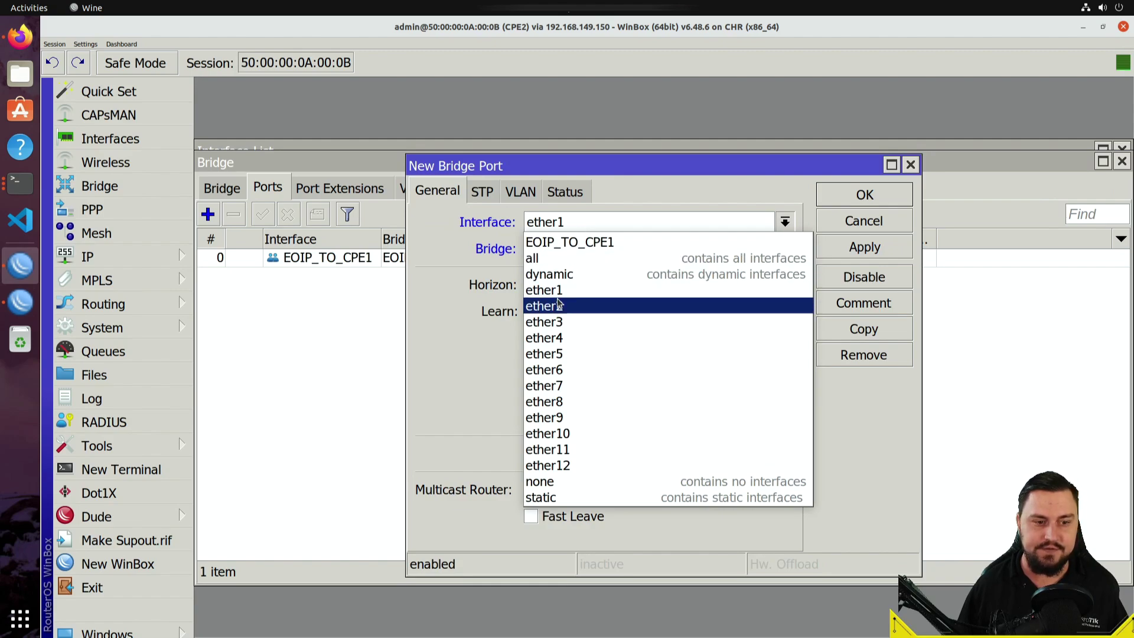
click(662, 303)
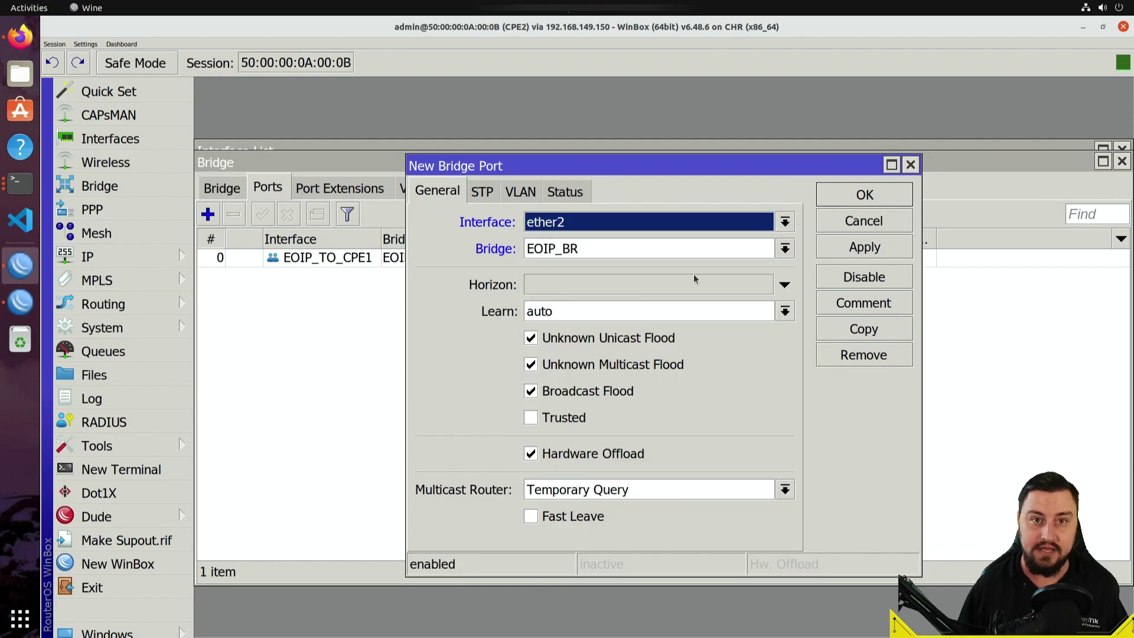
click(651, 243)
click(629, 265)
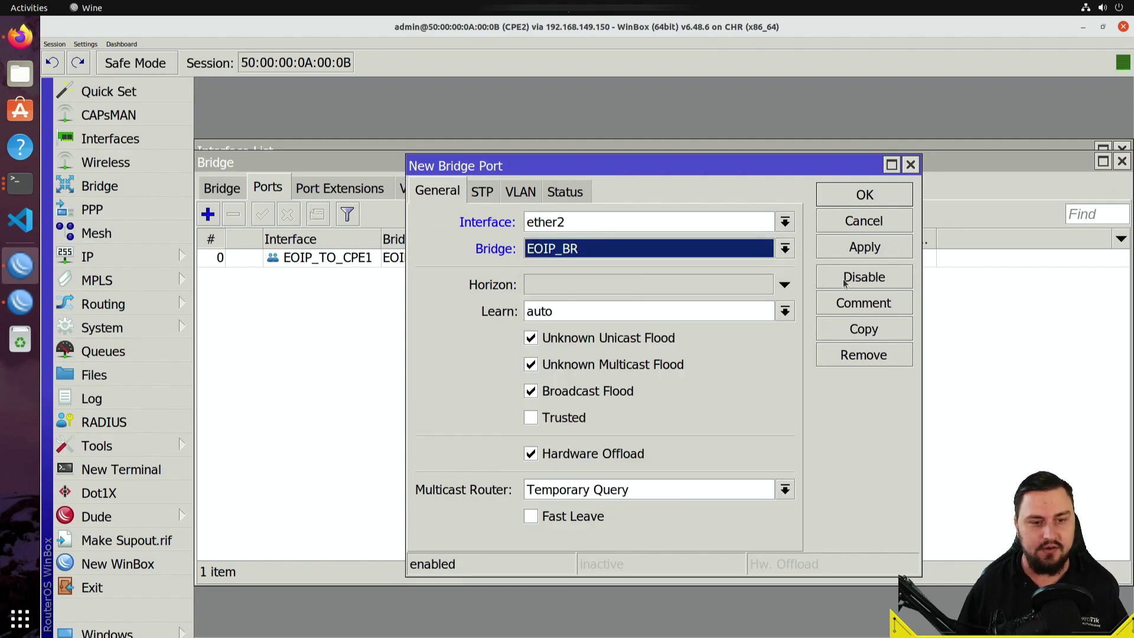
click(842, 253)
click(851, 198)
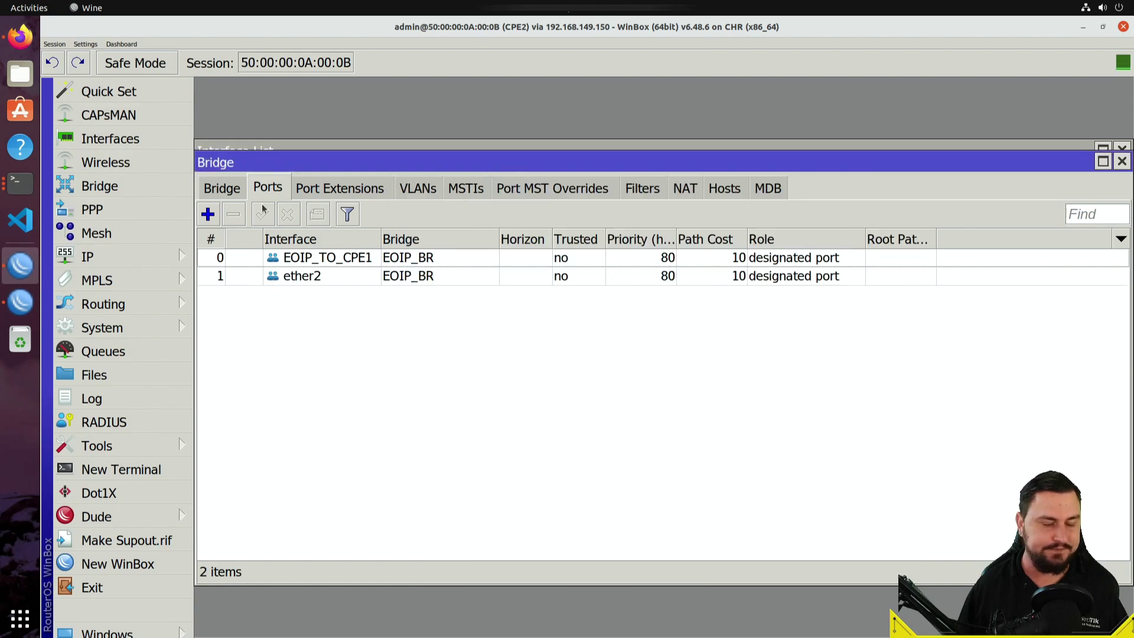
click(231, 189)
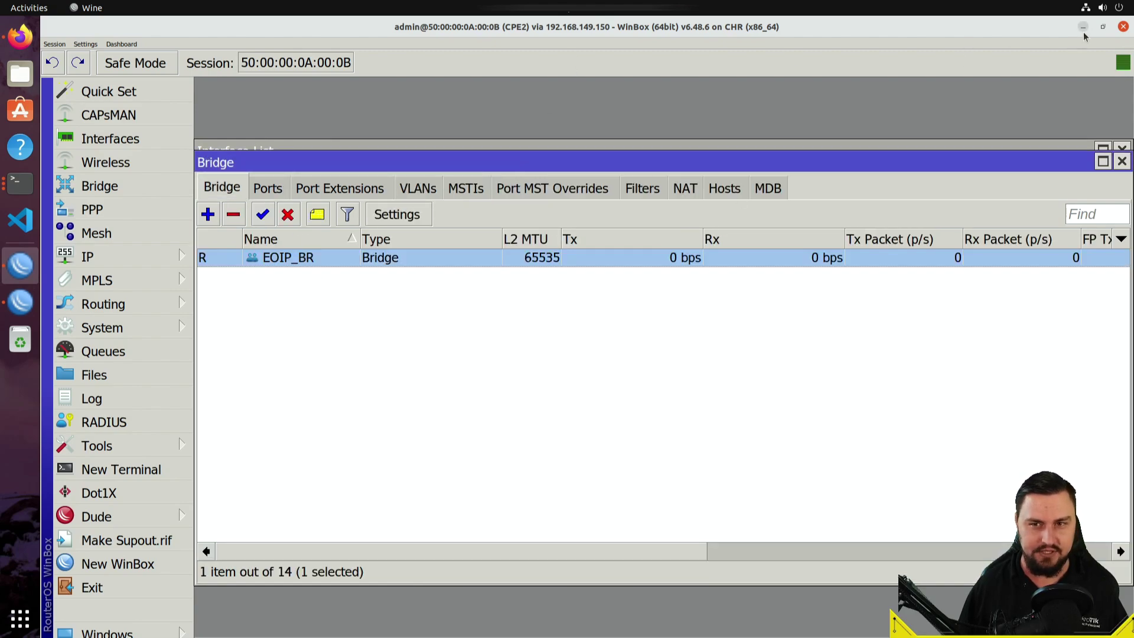
- On CPE1, create a new bridge named EOIP_BR
click(35, 304)
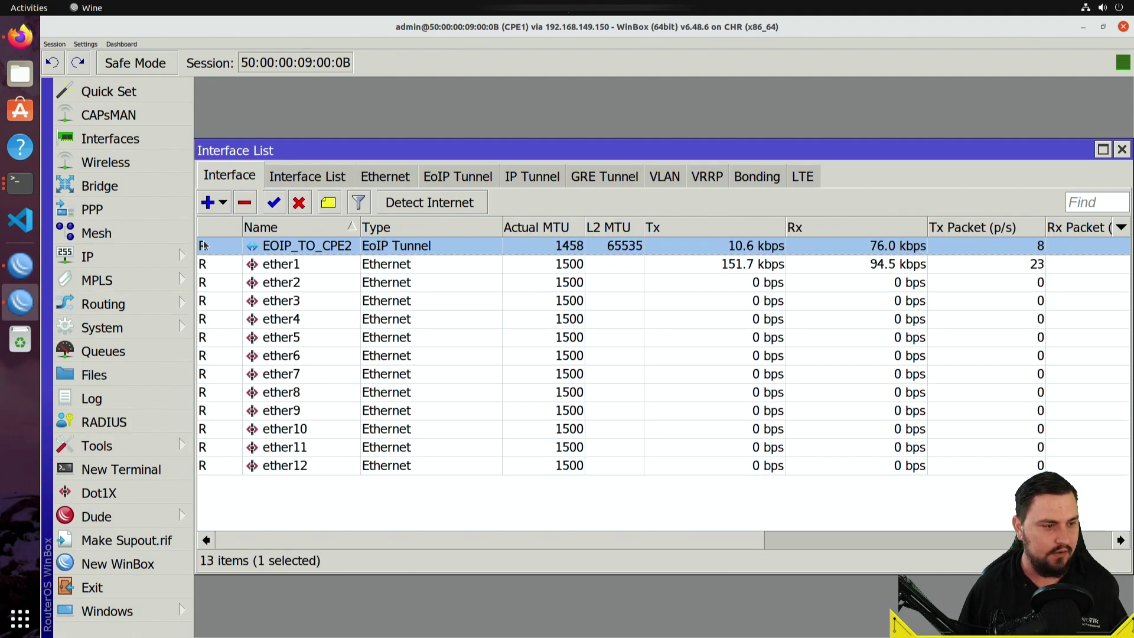
click(112, 184)
click(213, 203)
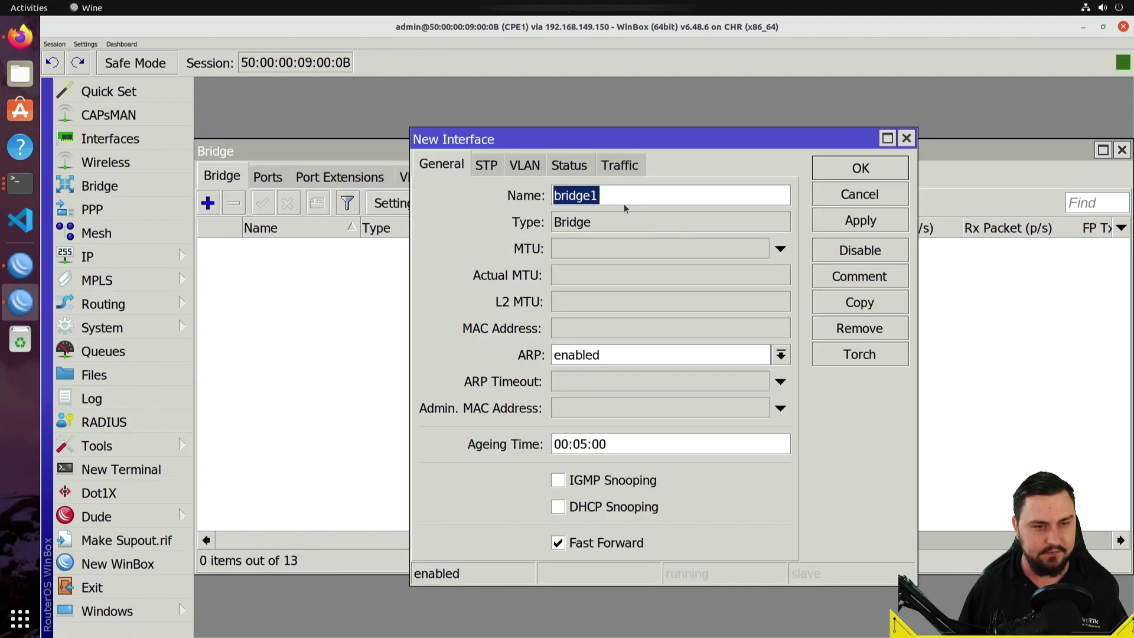
text(EOIP)
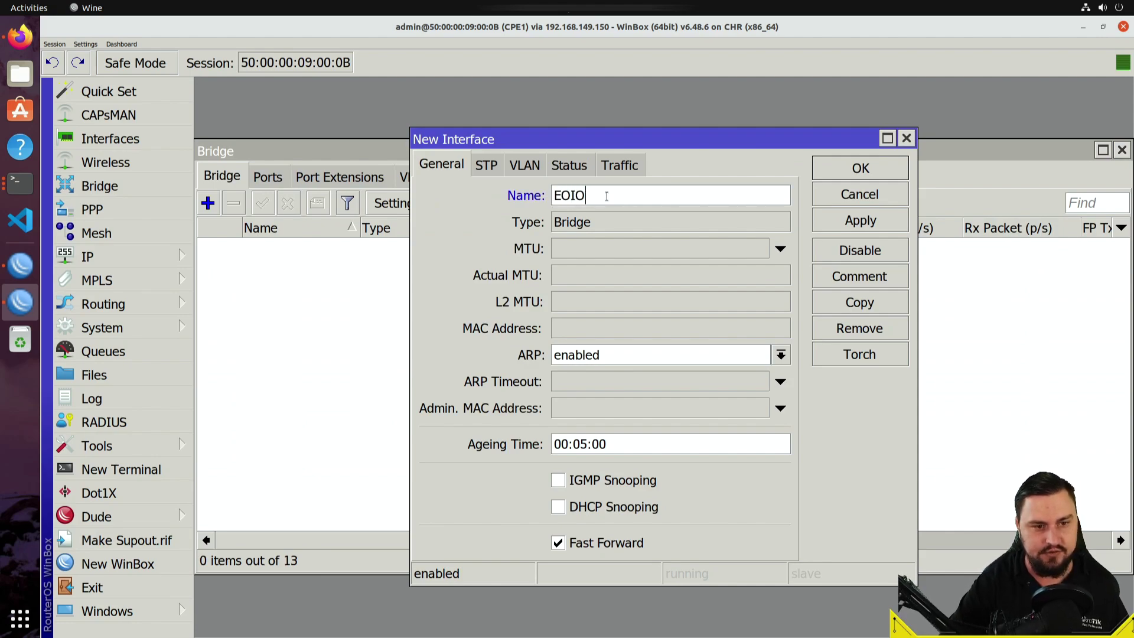
text(_BRIDGE)
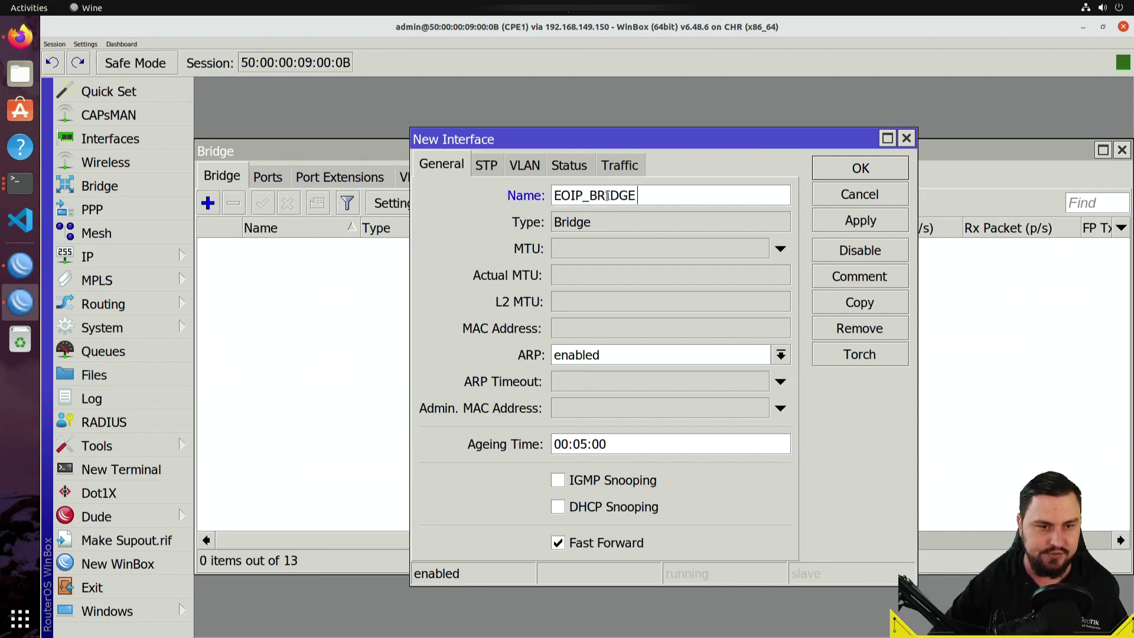
key(BackSpace)
key(BackSpace)
key(BackSpace)
key(BackSpace)
key(Tab)
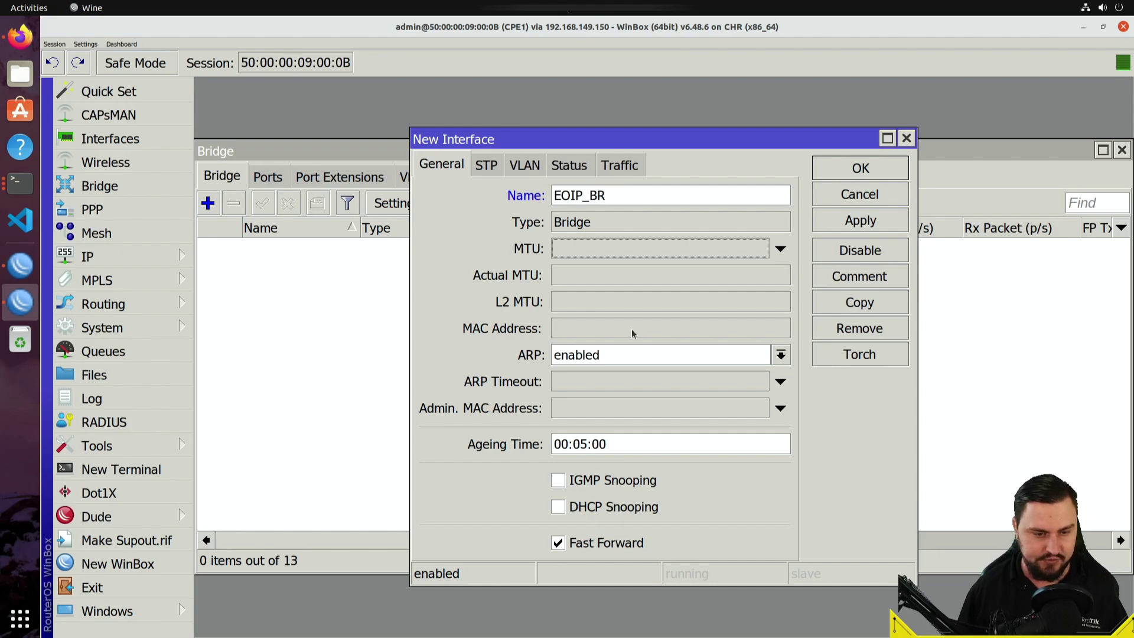
click(486, 164)
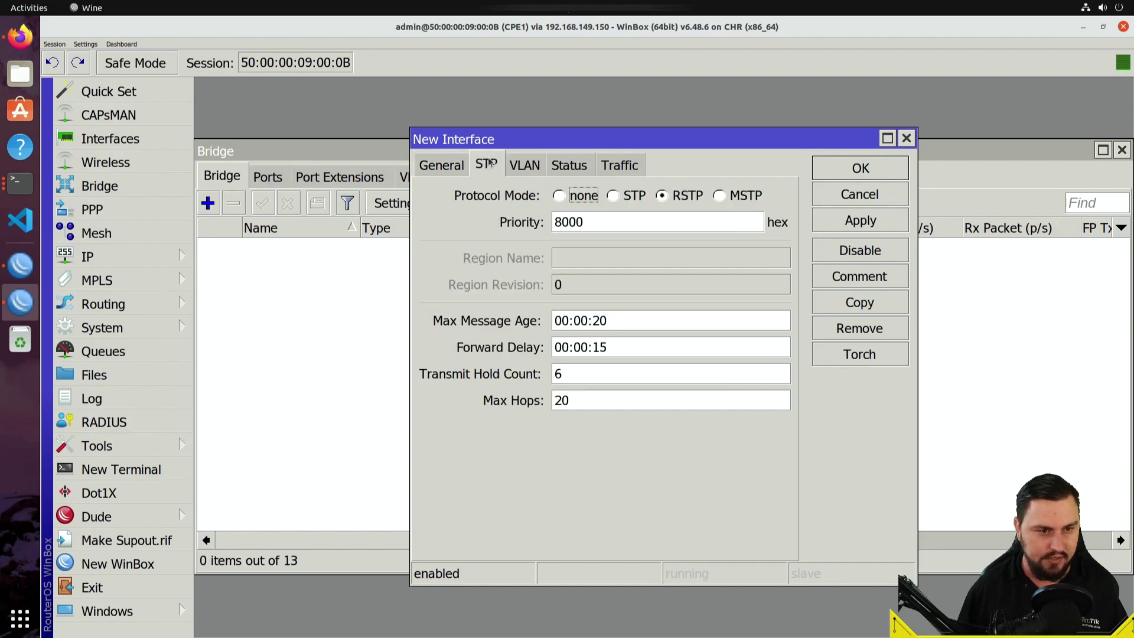
click(877, 218)
click(862, 172)
- Add the EOIP_TO_CPE2 tunnel as a port of EOIP_BR
click(273, 183)
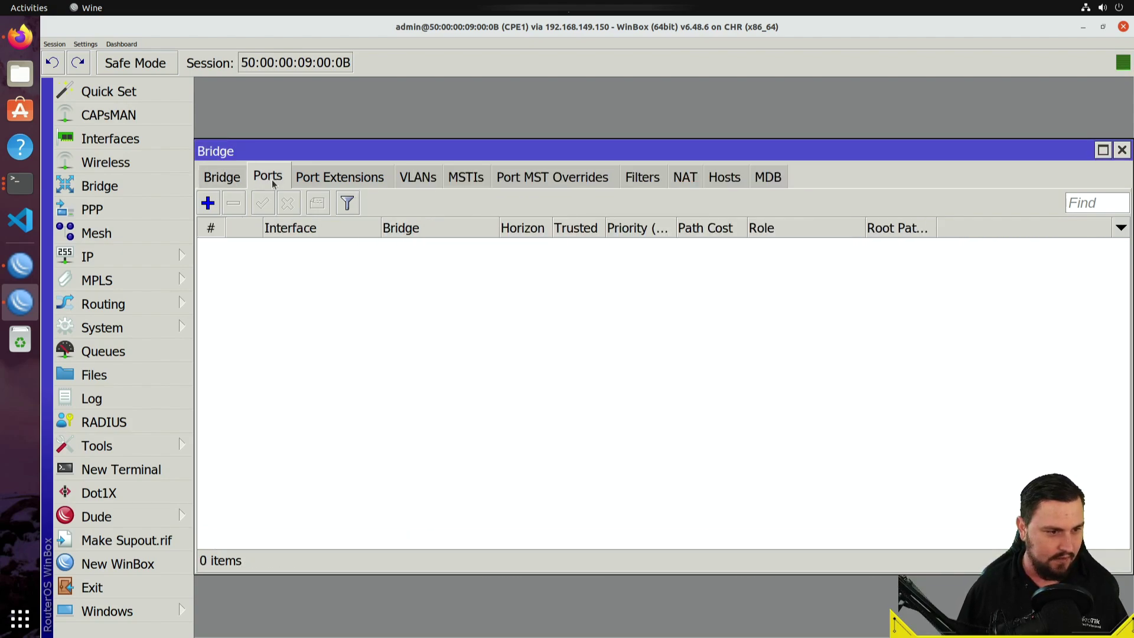
click(208, 202)
click(566, 222)
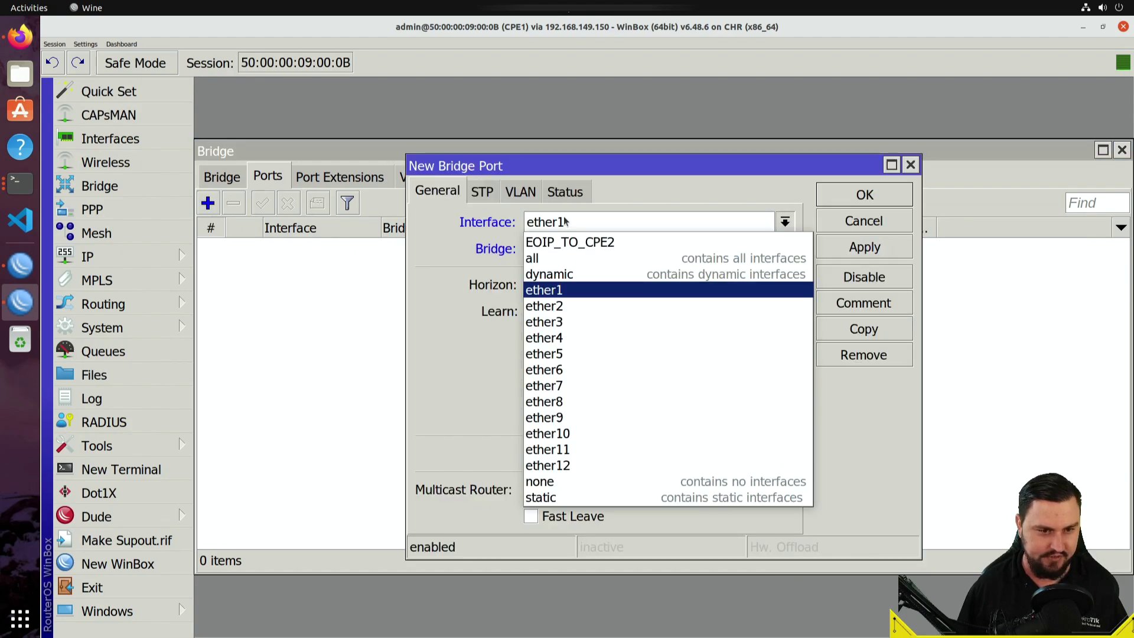
click(570, 243)
click(574, 249)
click(578, 264)
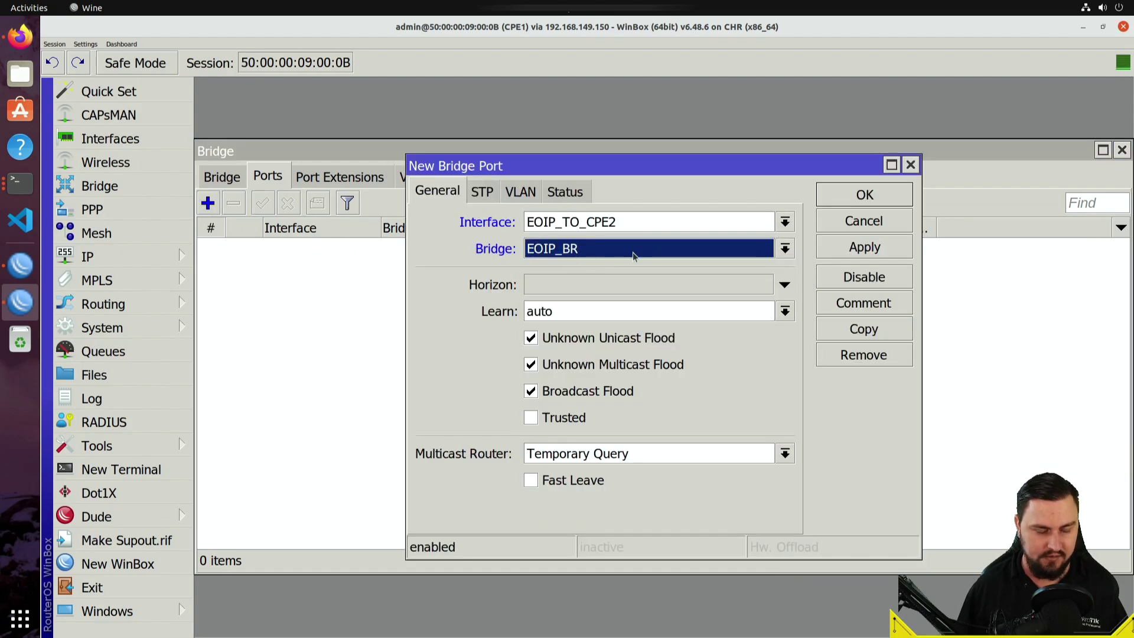
click(856, 253)
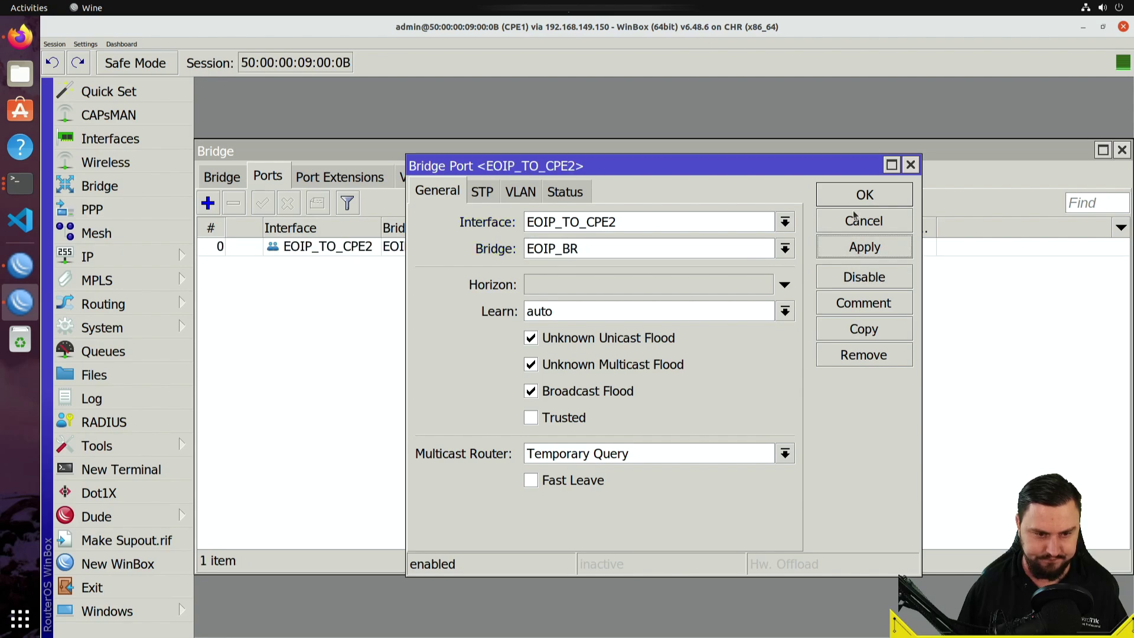
click(856, 199)
- Add ether2 as a second port of EOIP_BR
click(207, 205)
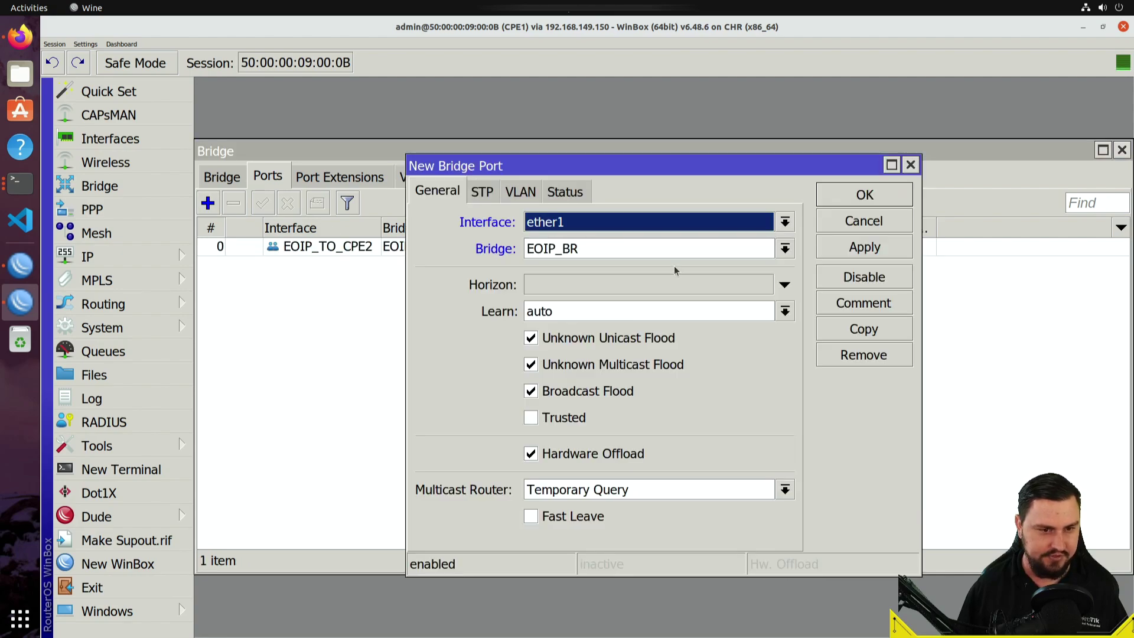
click(630, 222)
click(664, 304)
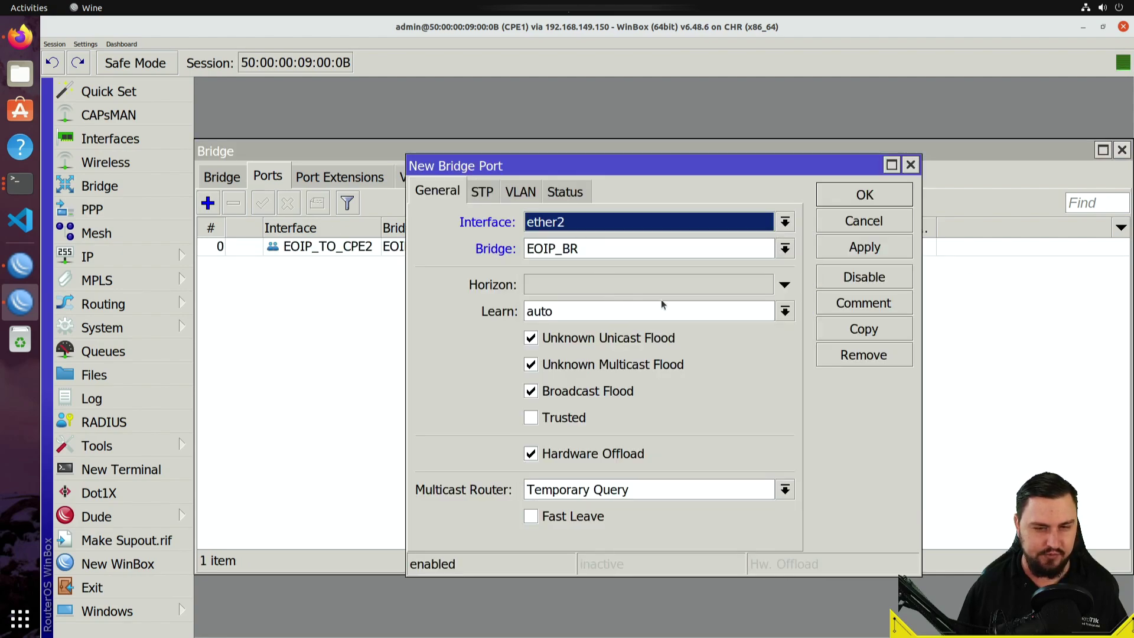
click(886, 253)
click(889, 205)
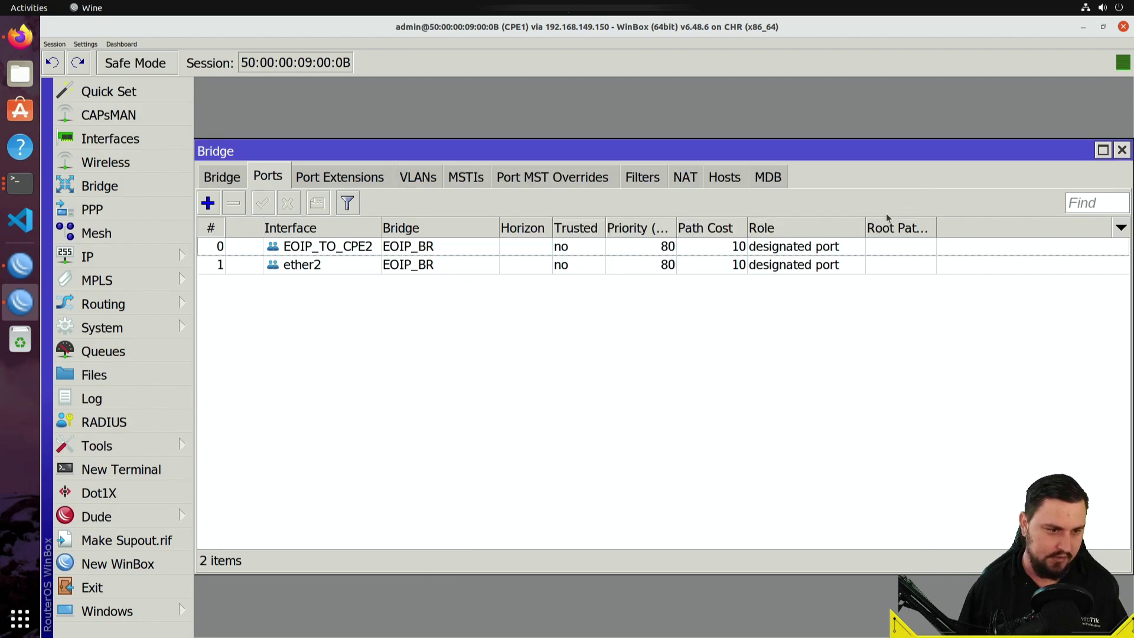
click(163, 260)
- Ping CPE2 at 192.168.50.2 via its EOIP_TO_CPE2 neighbor entry, then minimize both WinBox windows
click(253, 336)
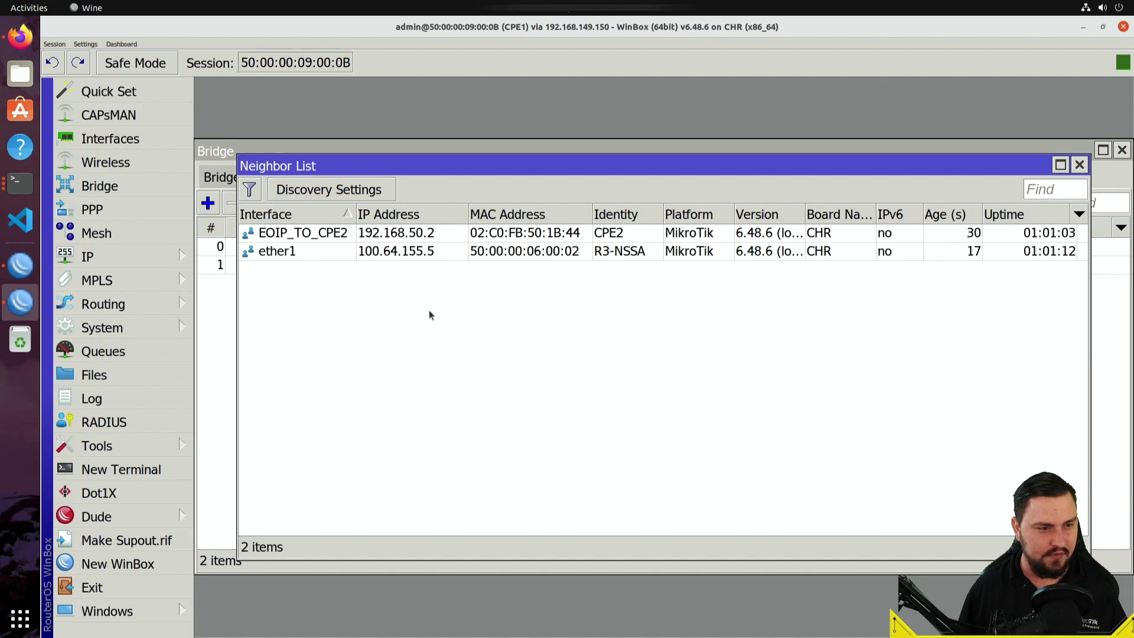
click(380, 253)
click(385, 239)
click(386, 247)
click(386, 239)
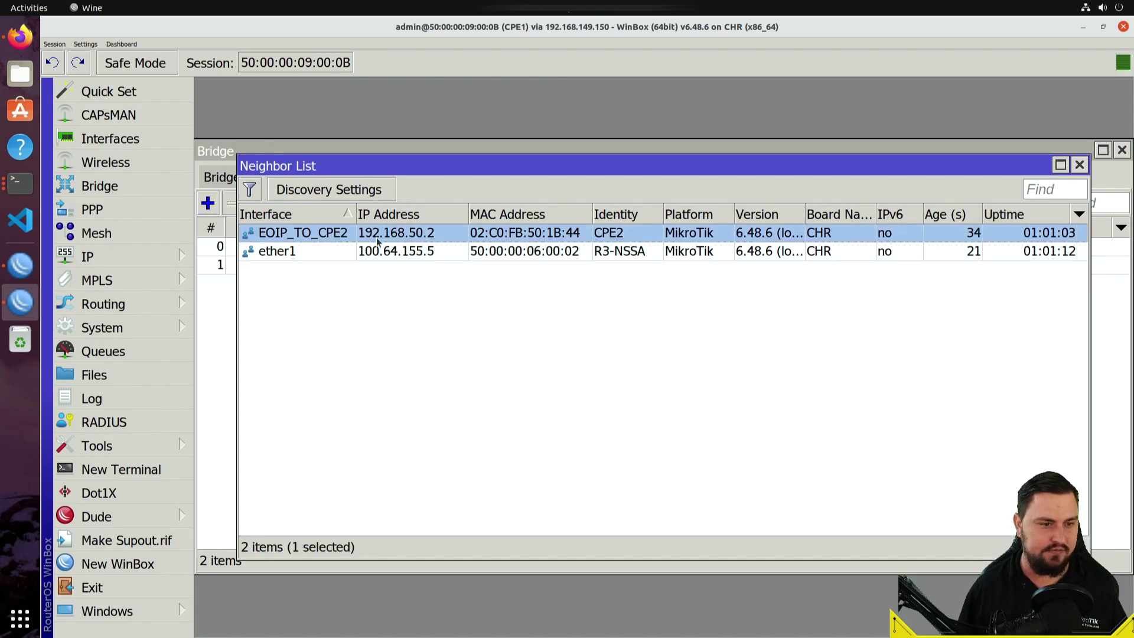
right_click(426, 236)
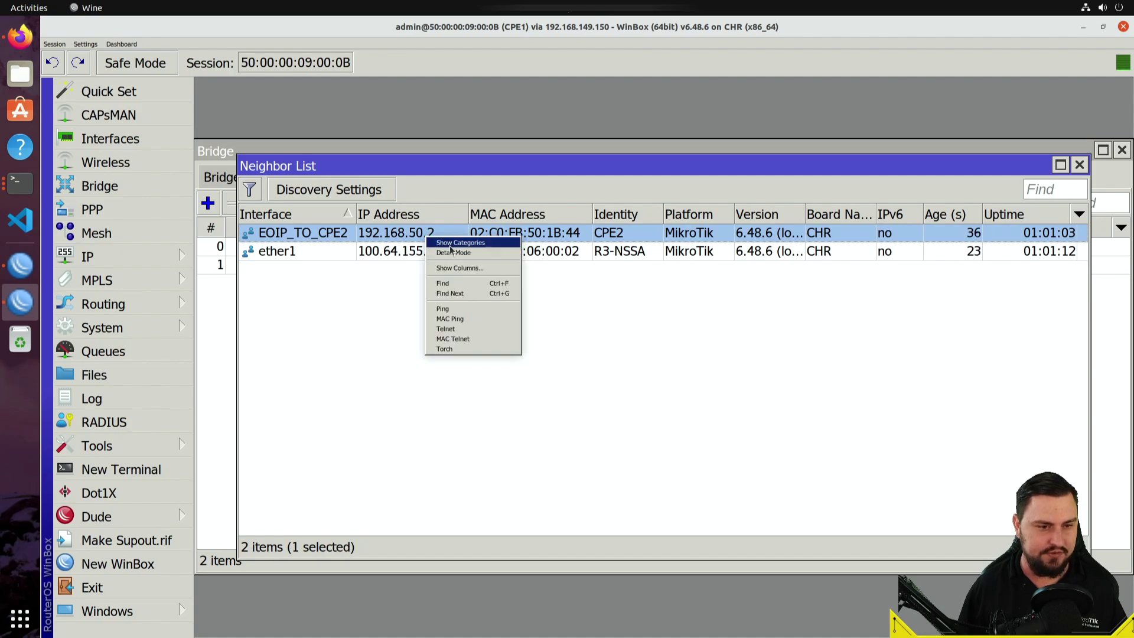
click(448, 309)
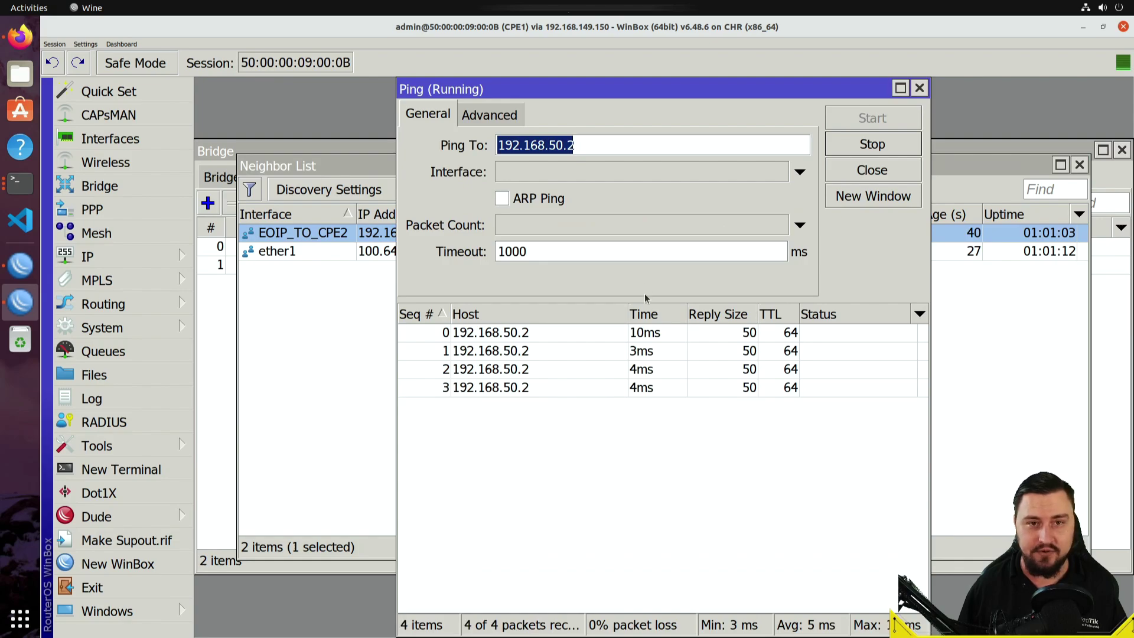
click(920, 88)
click(1083, 27)
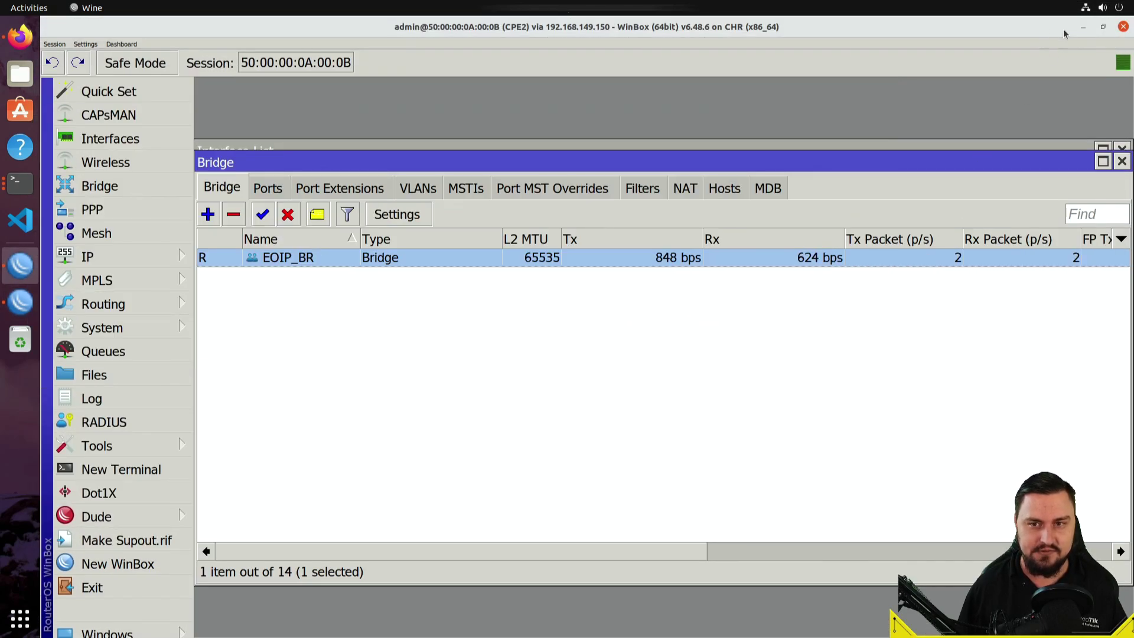
click(1083, 27)
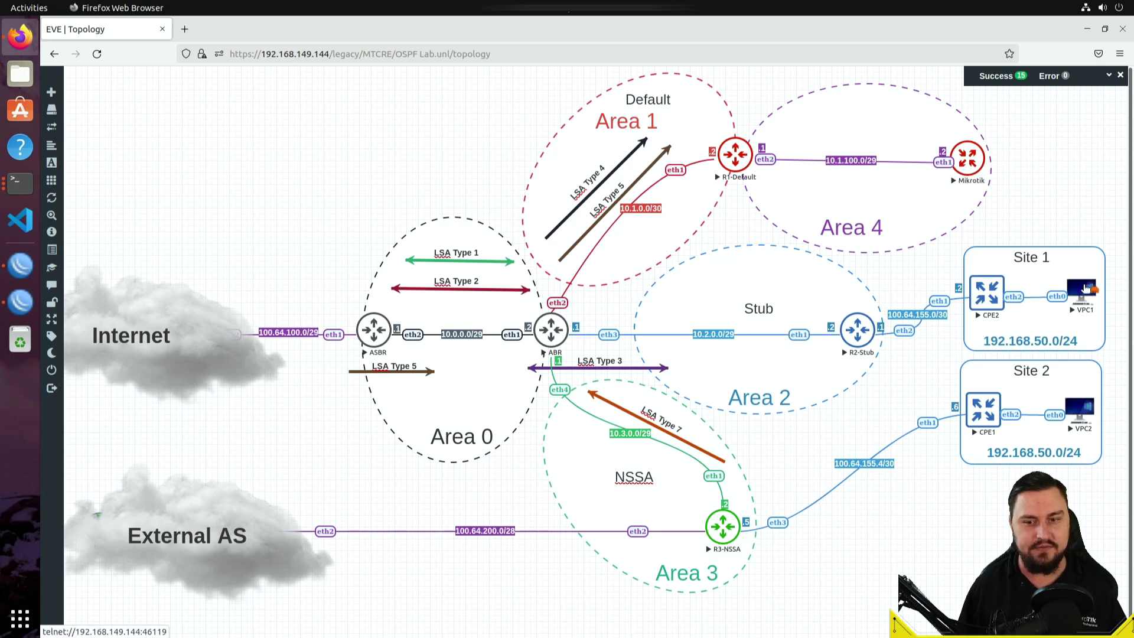
- In the VPC1 console, run 'ip 192.168.50.100/24 192.168.50.1', then minimize the console
click(1085, 287)
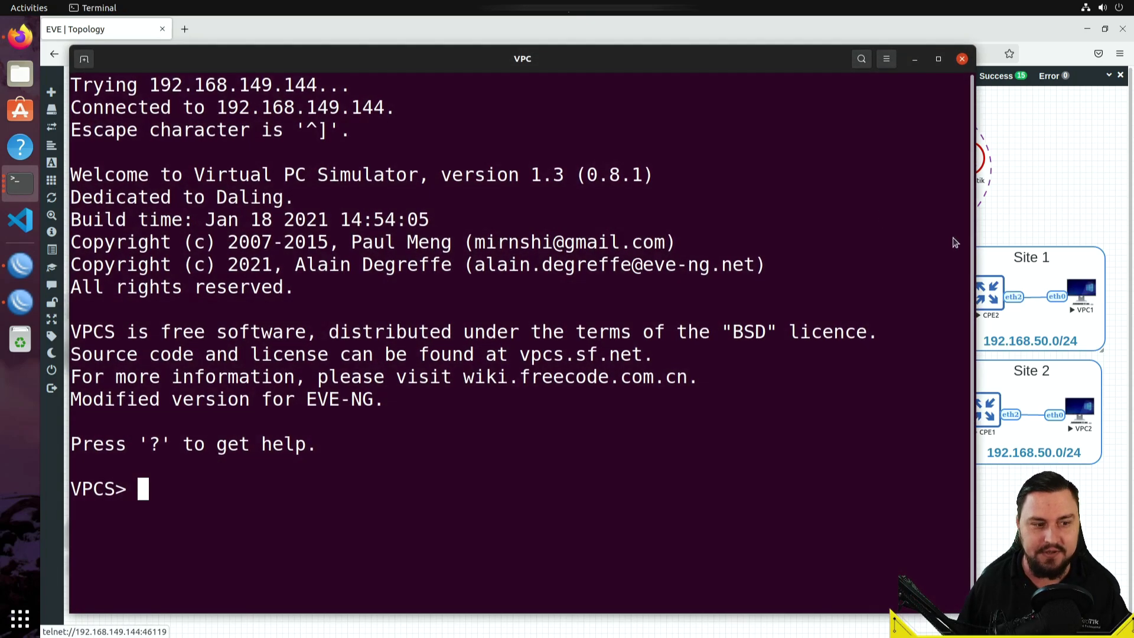
key(Return)
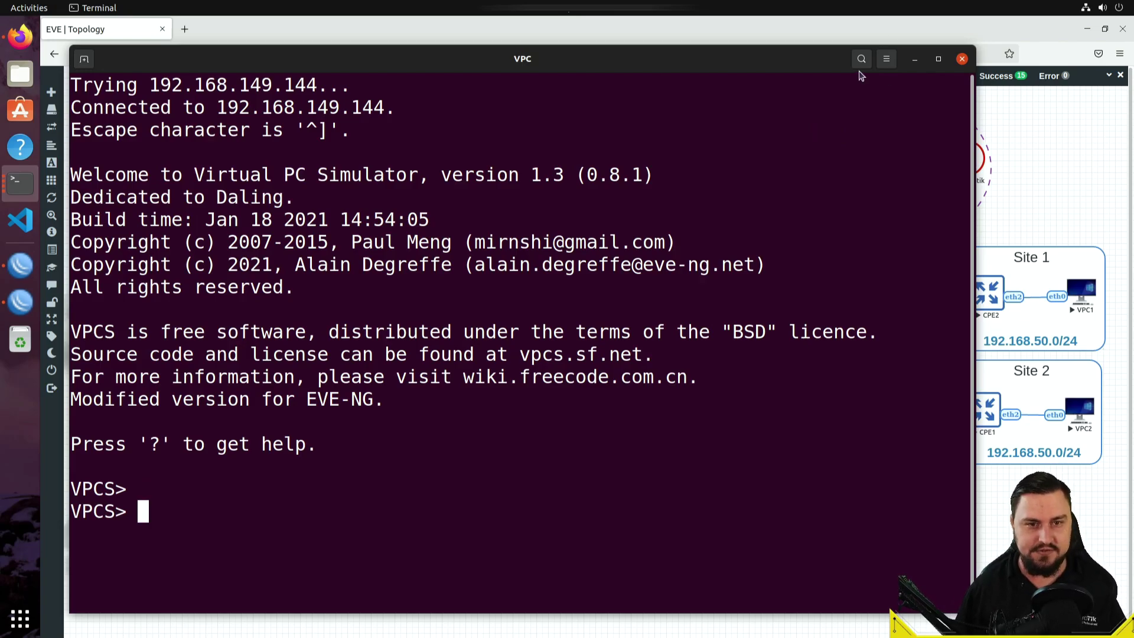
drag(817, 62, 762, 61)
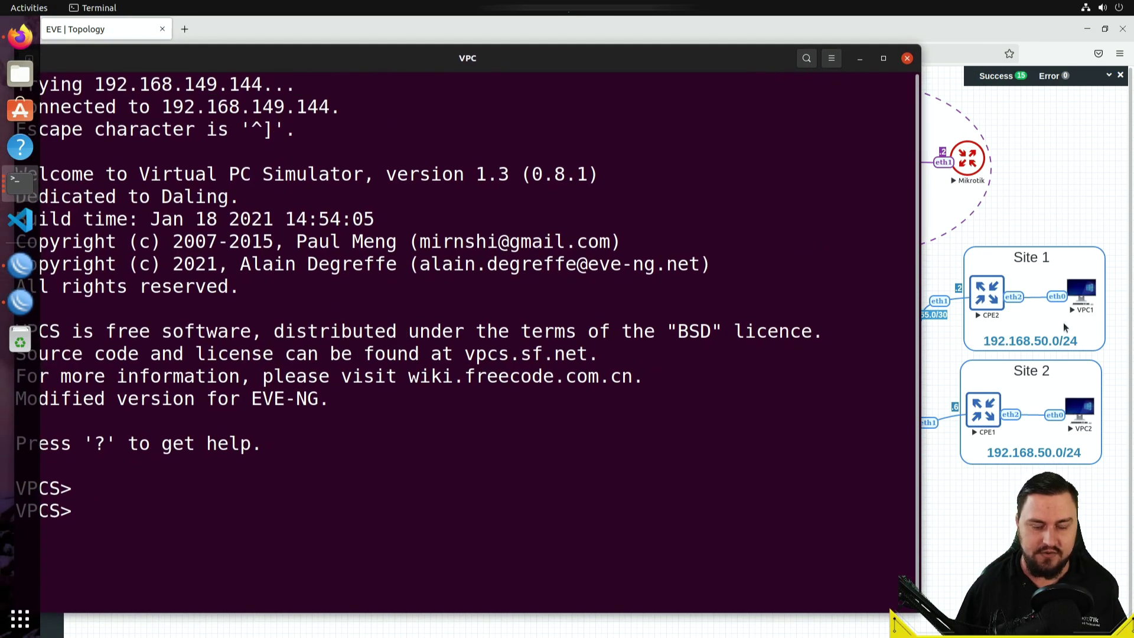
drag(636, 62, 674, 62)
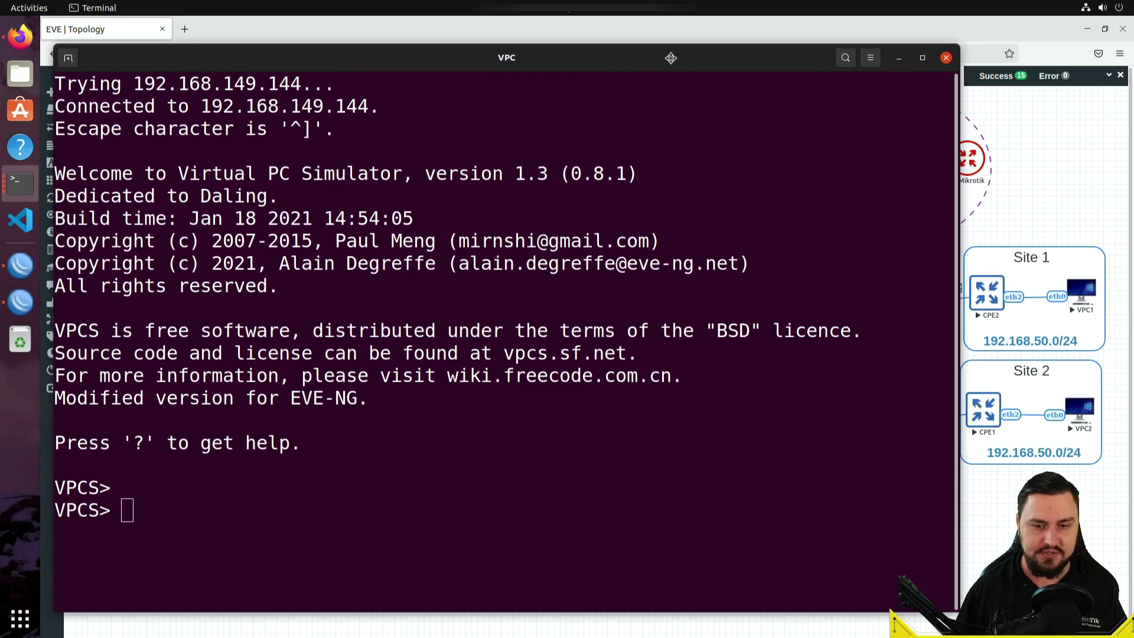
text(op)
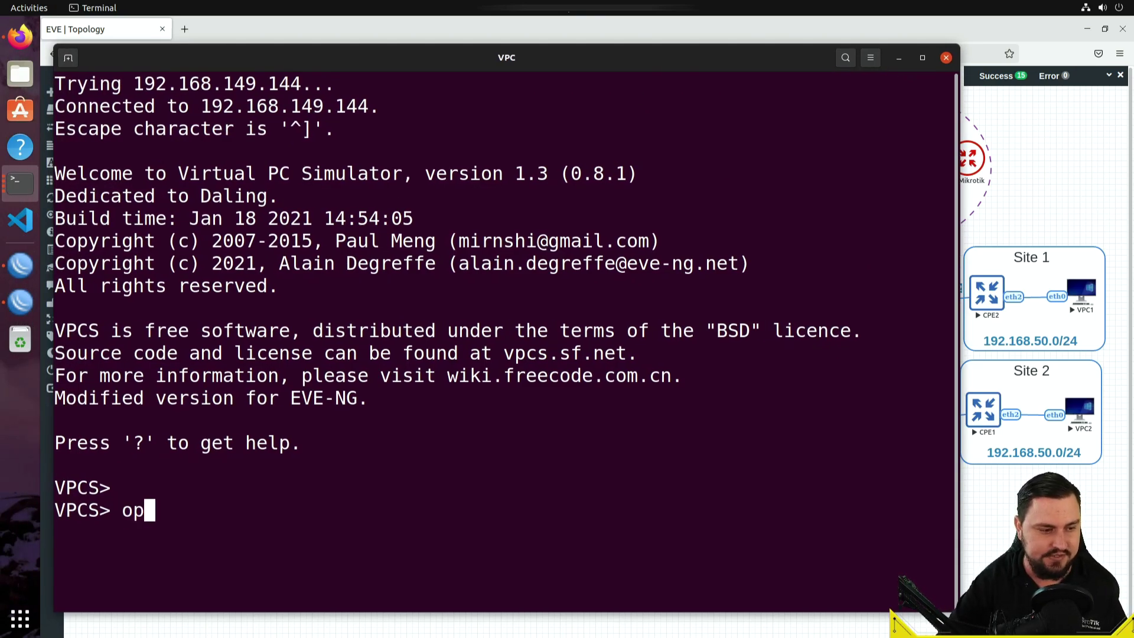
key(BackSpace)
key(BackSpace)
text(ip 19)
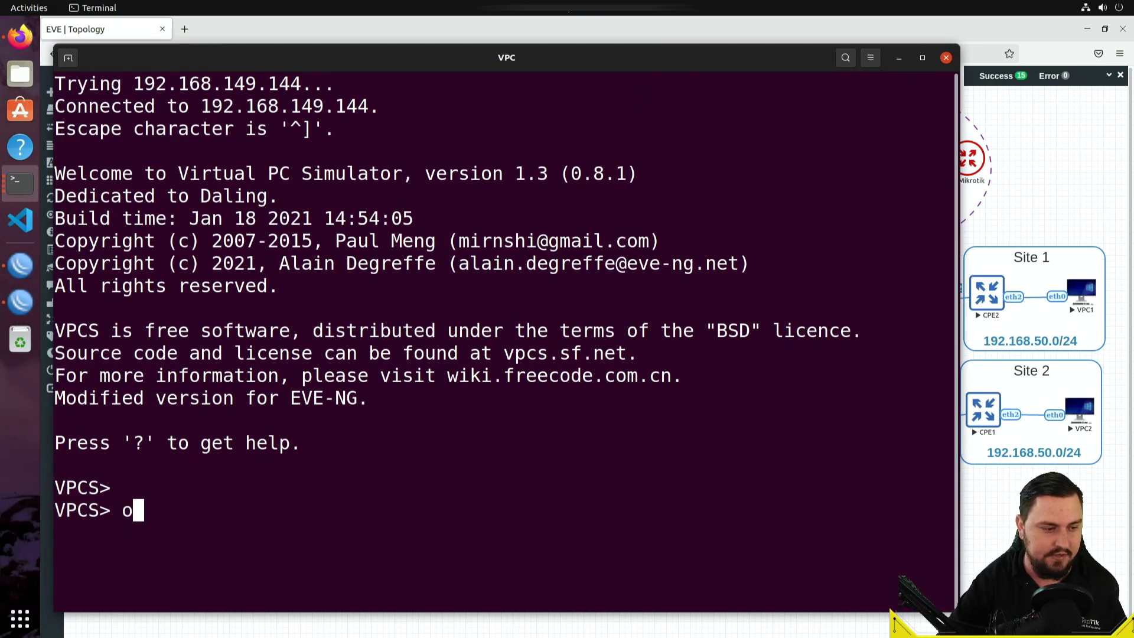
text(2.168.)
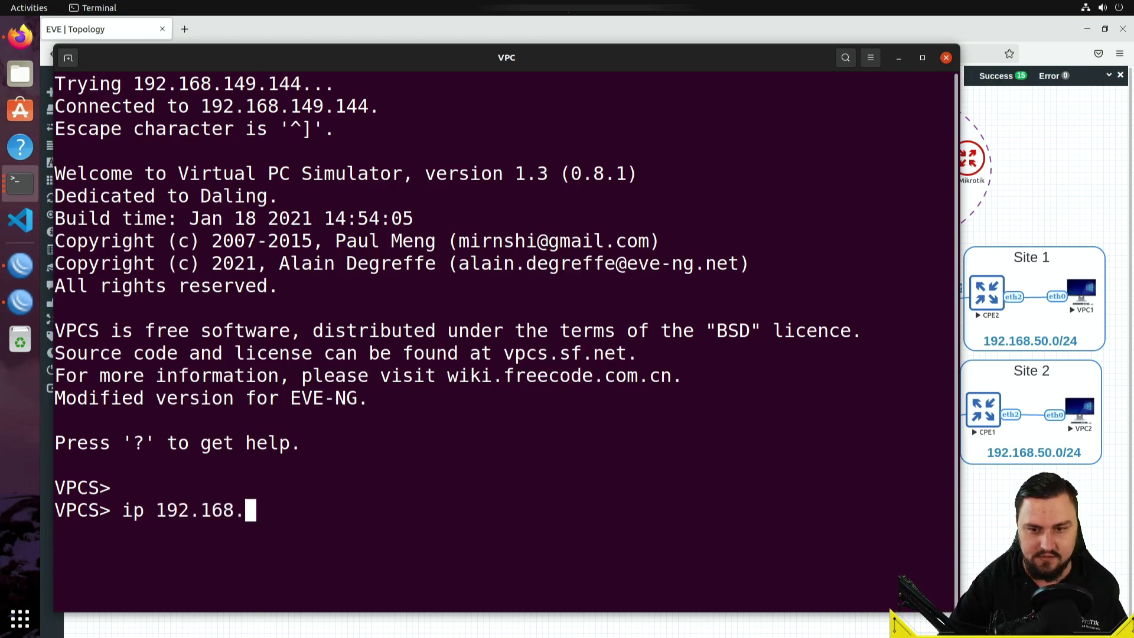
text(50.100)
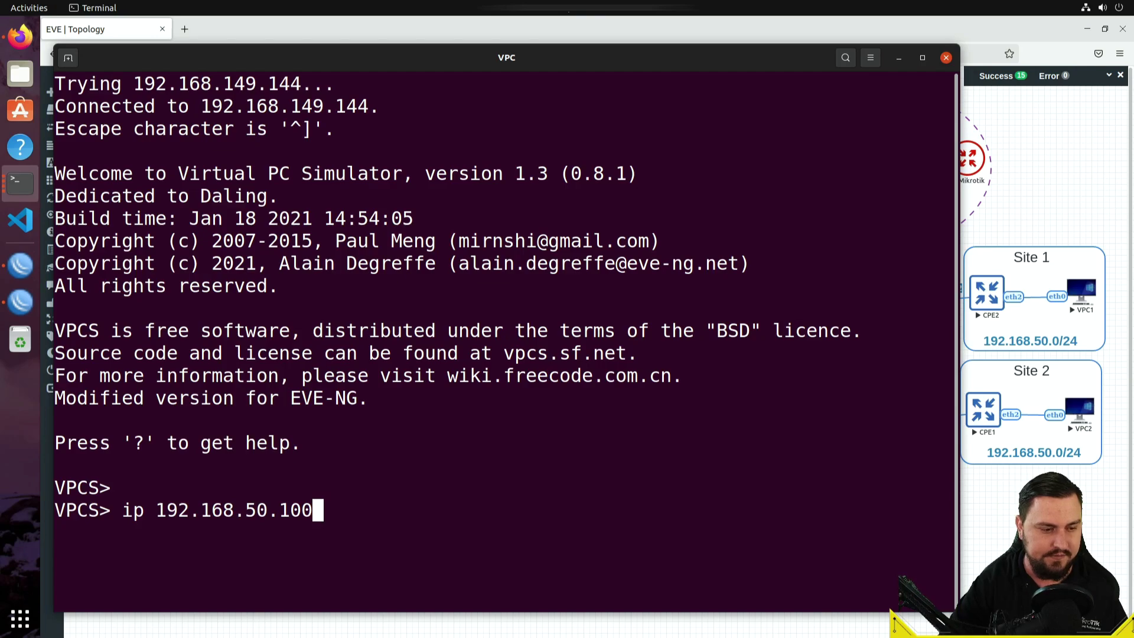
text(/24 192.168.1)
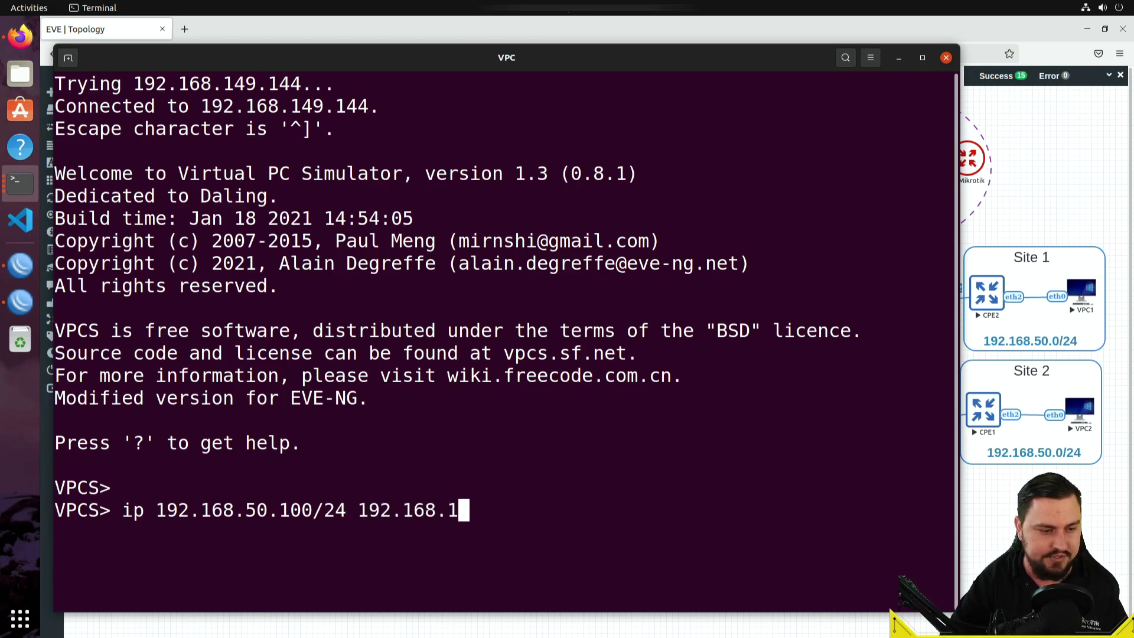
key(BackSpace)
text(50.1)
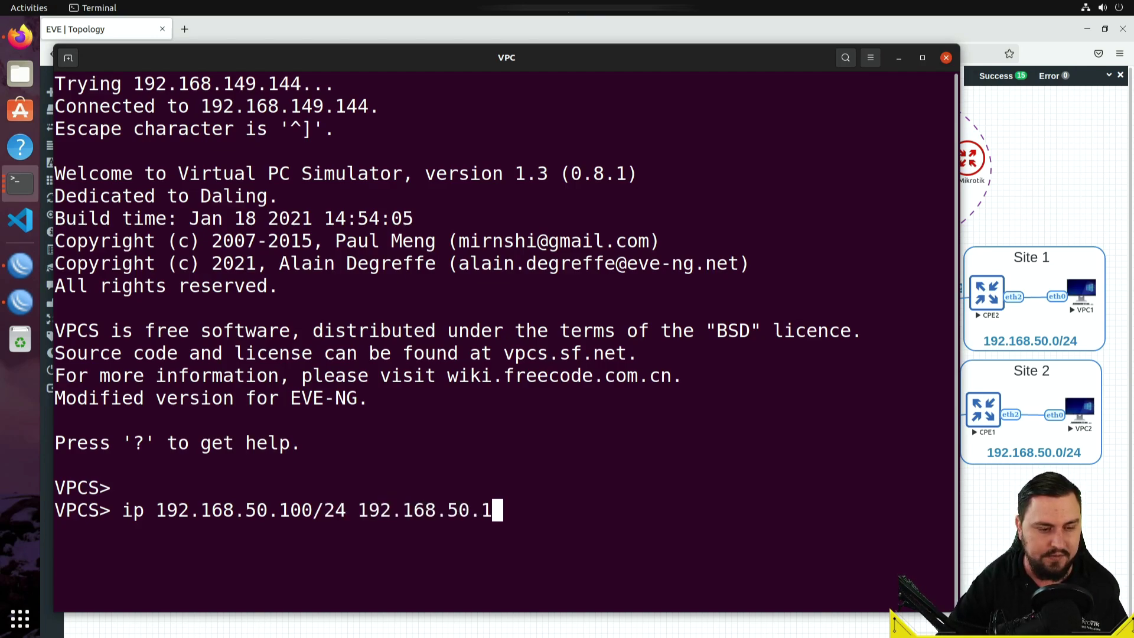
key(Return)
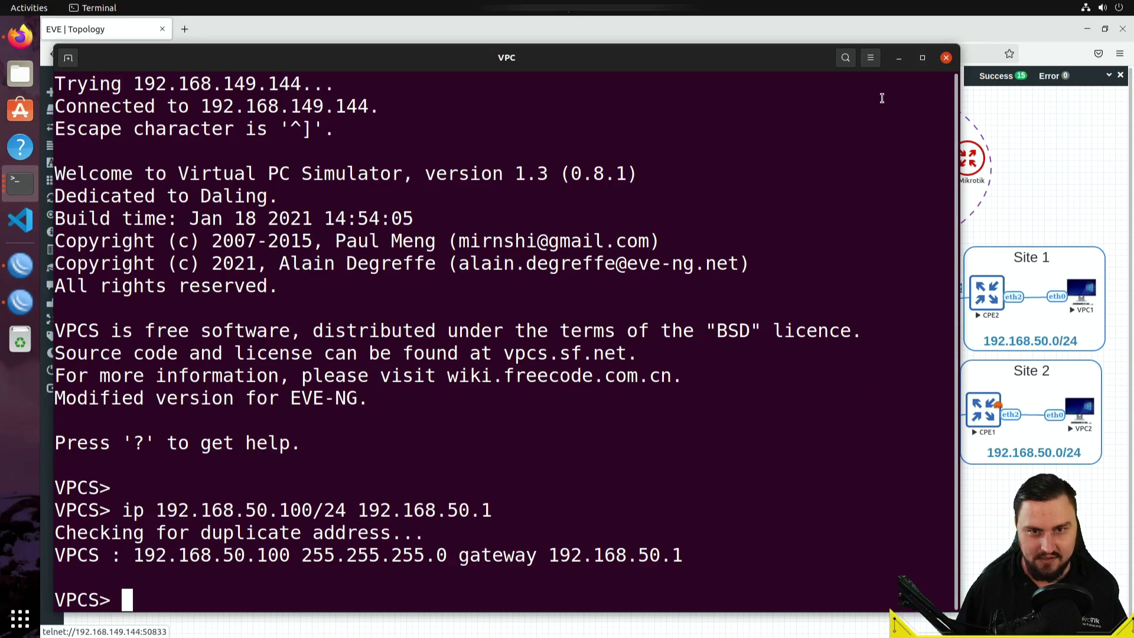
click(899, 57)
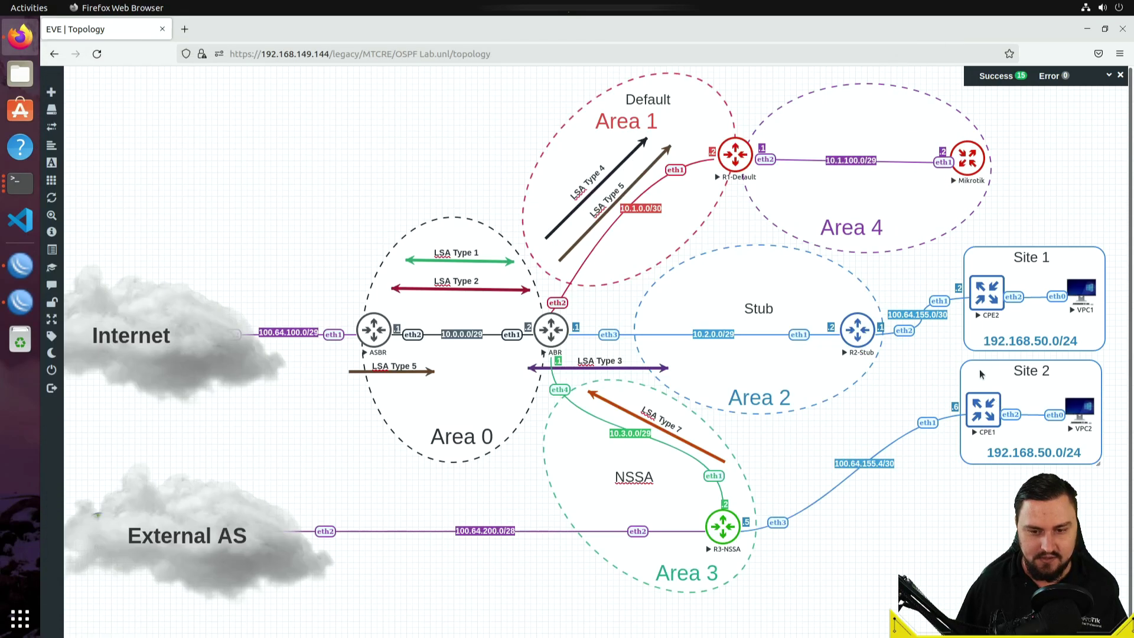
- In the VPC2 console, run 'ip 192.168.50.200/24 192.168.50.1'
click(1080, 408)
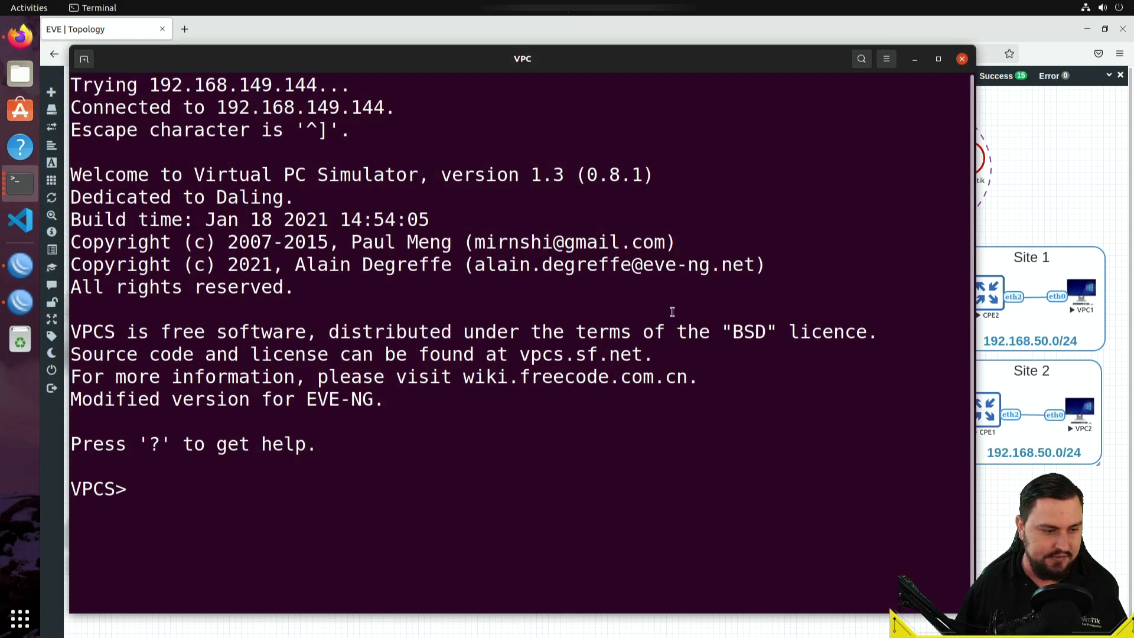
text(ip)
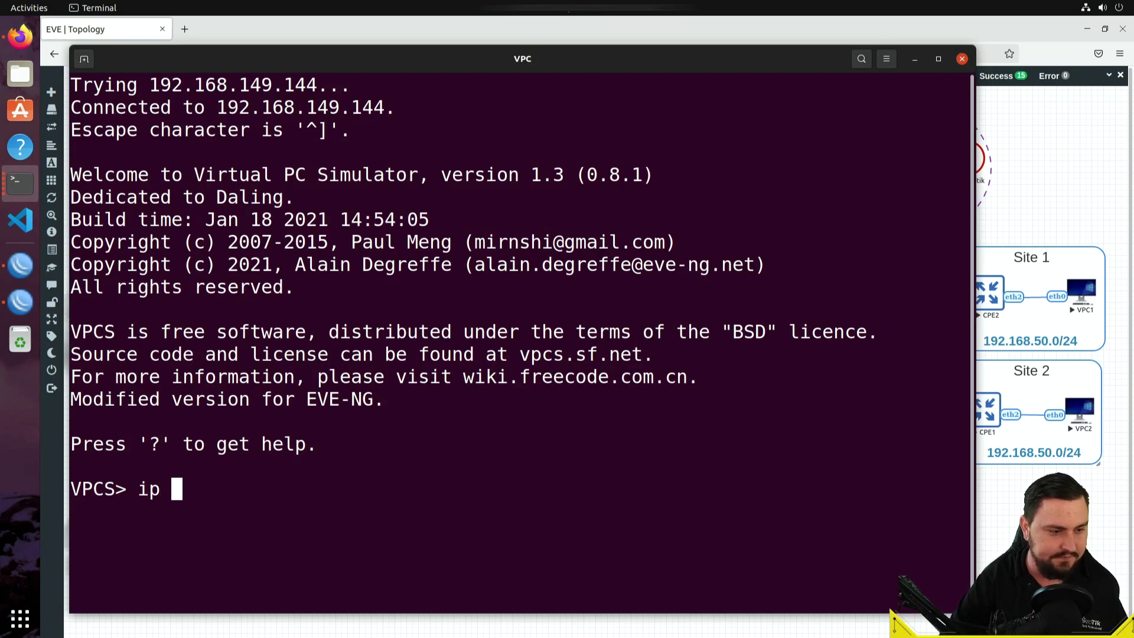
text( 192.168)
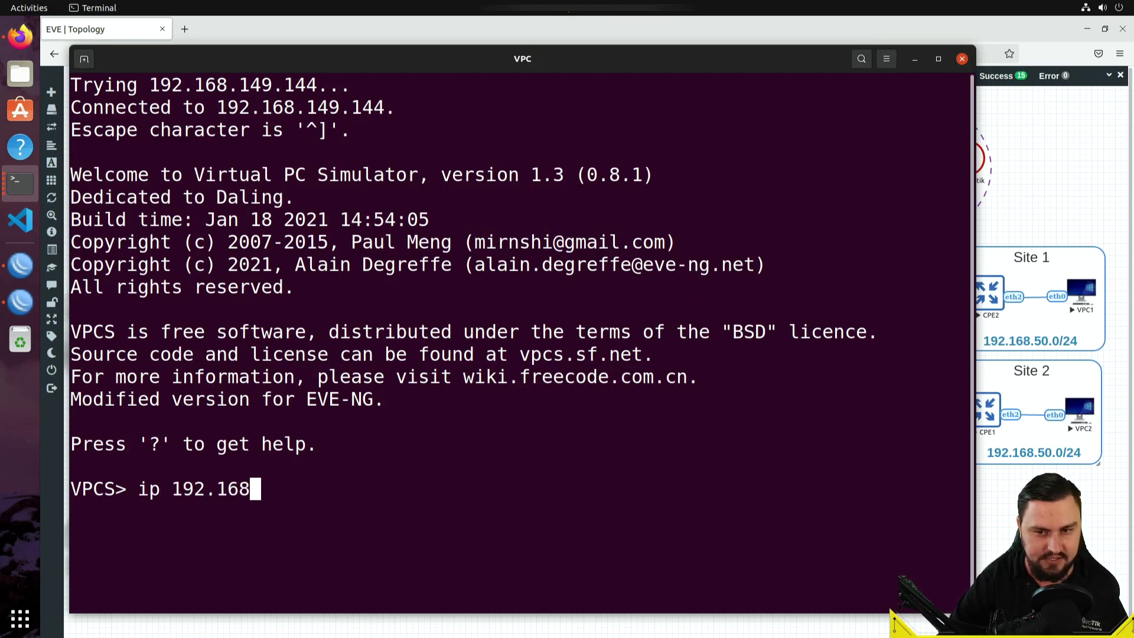
text(.50.200/24 )
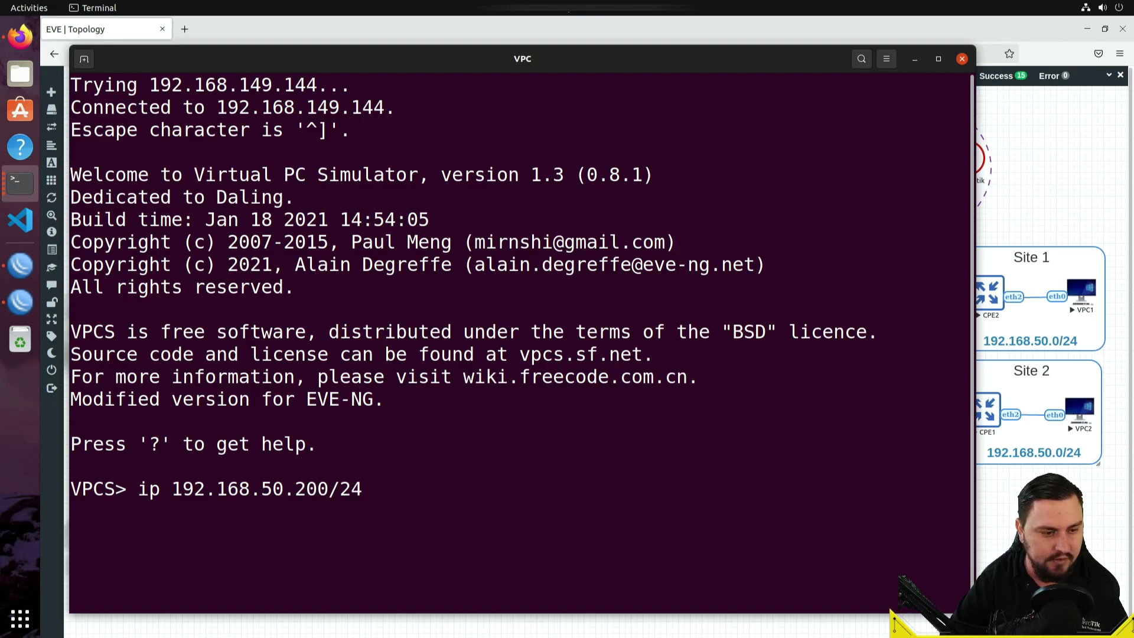
text(192.168)
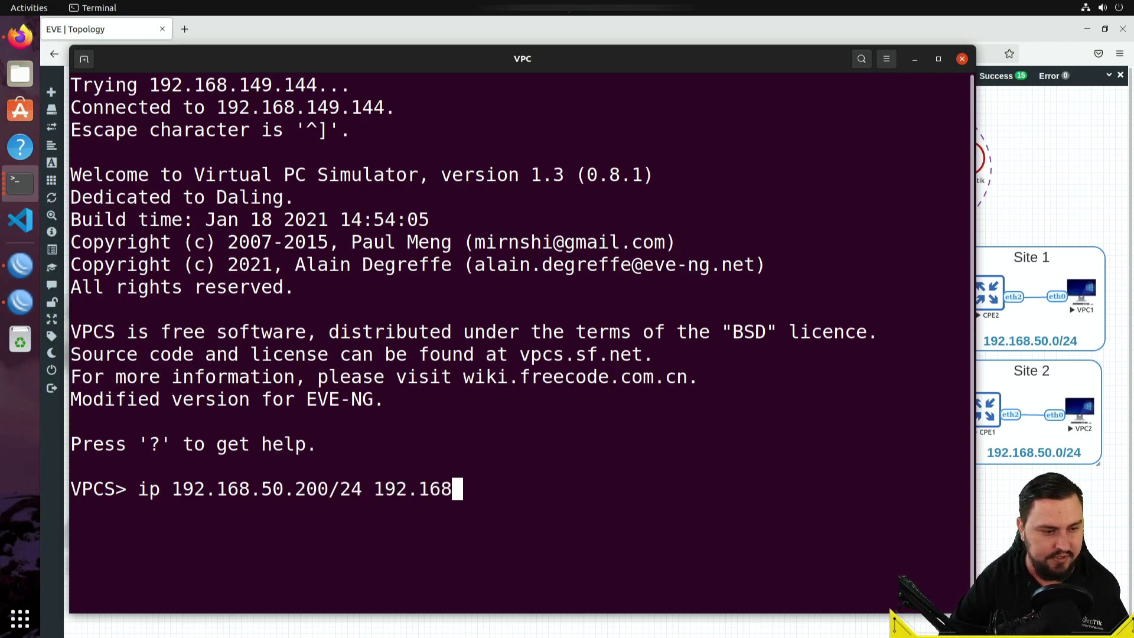
text(.50.)
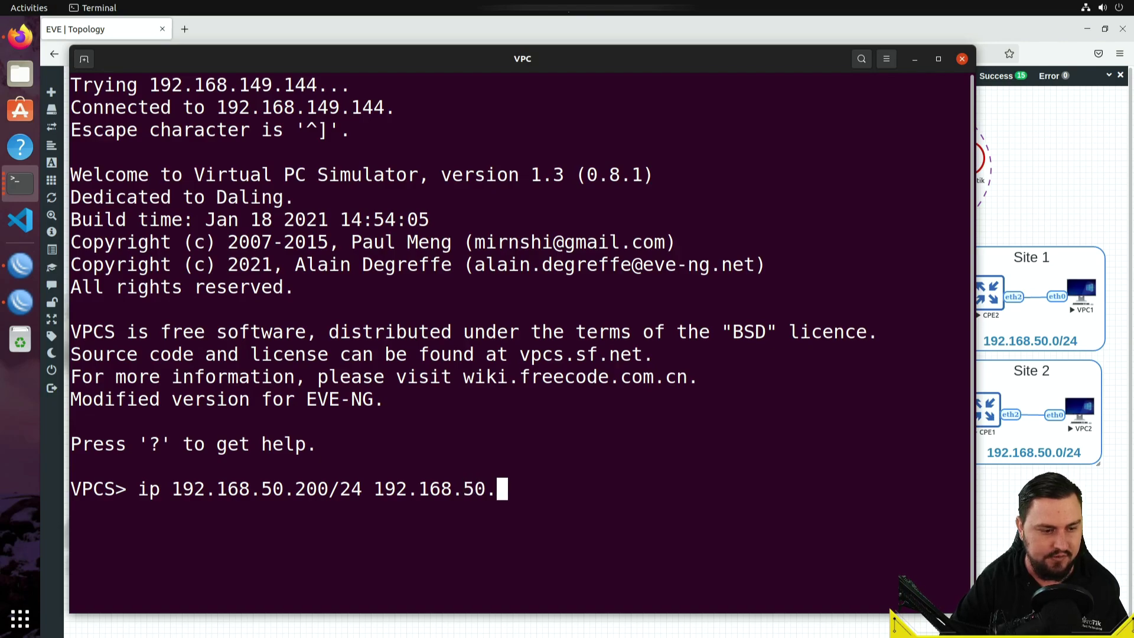
text(1)
key(Return)
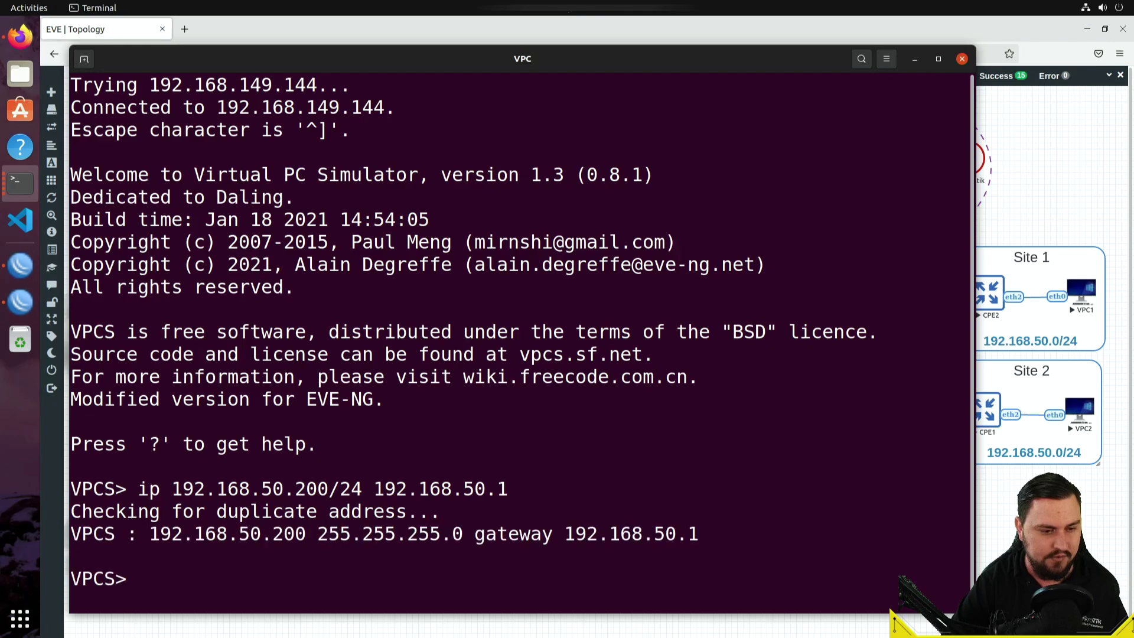
- Ping the gateway 192.168.50.1 and confirm five replies
key(Return)
key(Return)
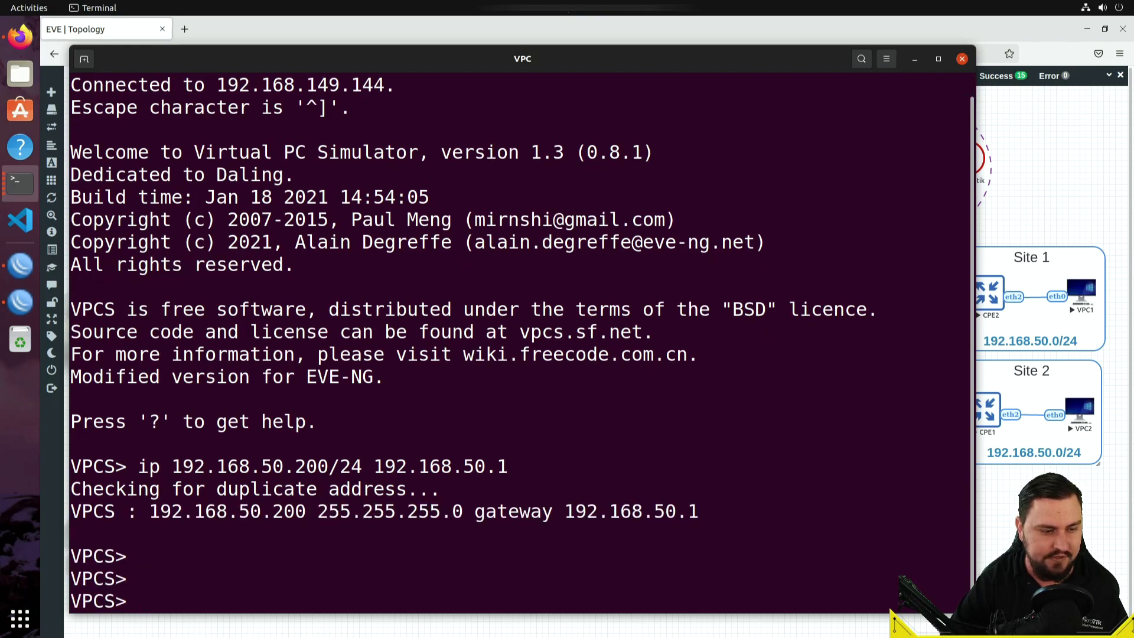
text(ping 192.168,)
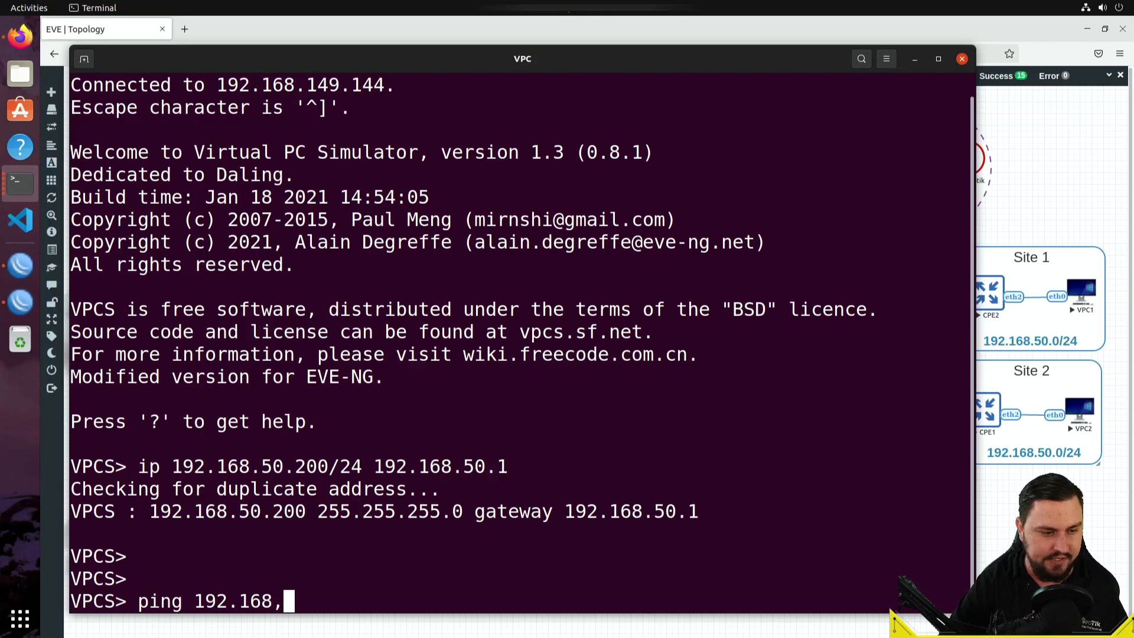
key(BackSpace)
text(.50.1)
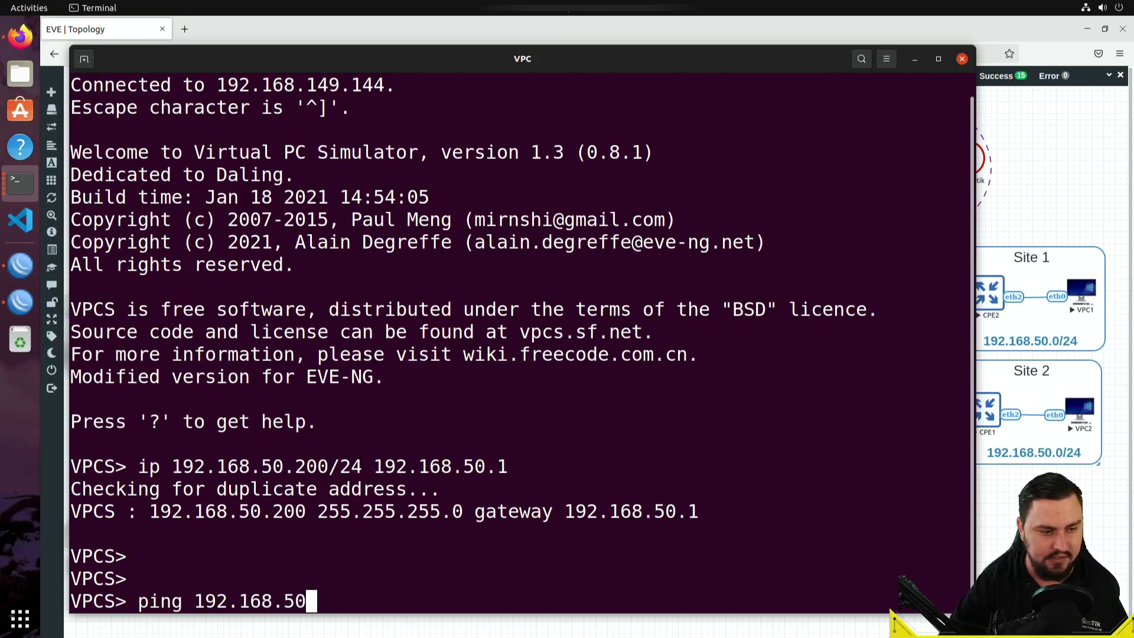
key(Return)
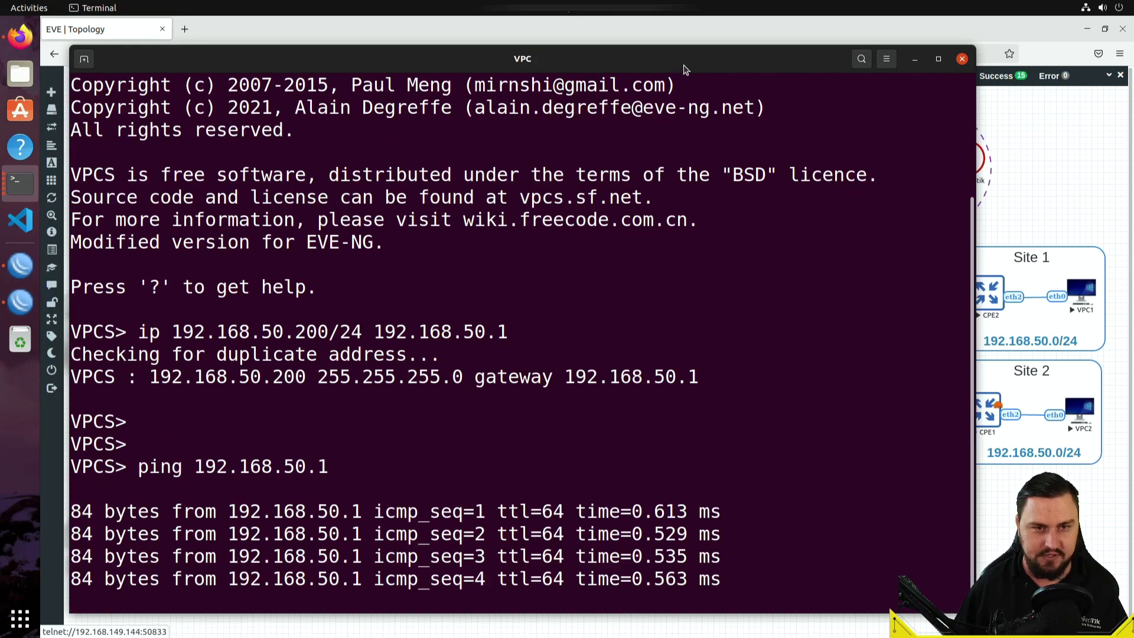
drag(677, 65, 644, 63)
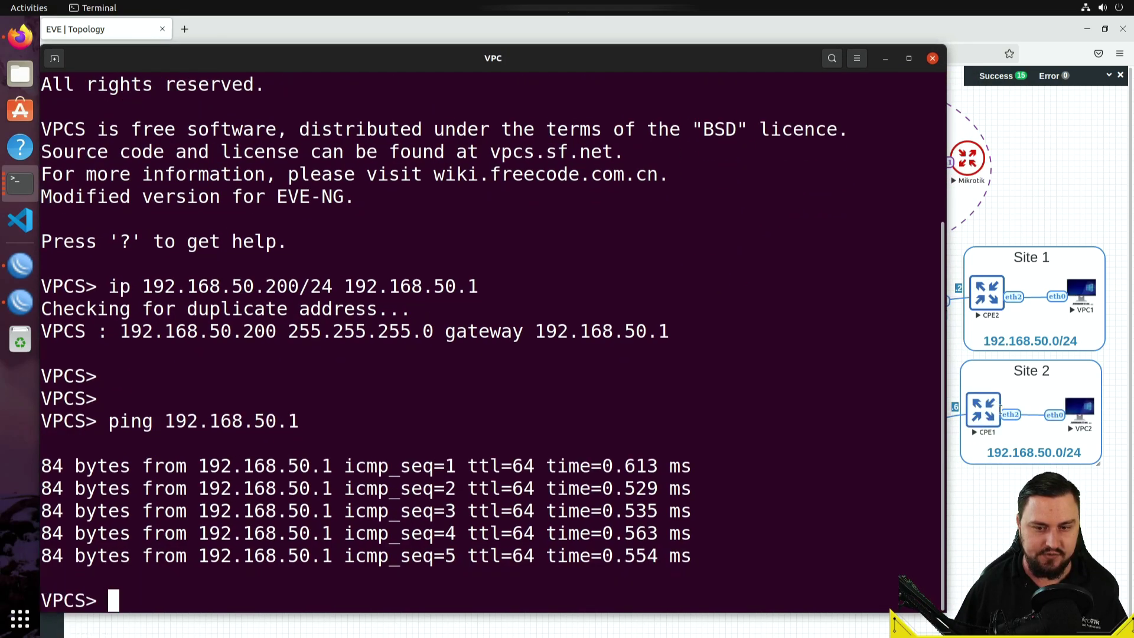
- From VPC2, ping 192.168.50.2 by editing the recalled ping command
key(Return)
key(Up)
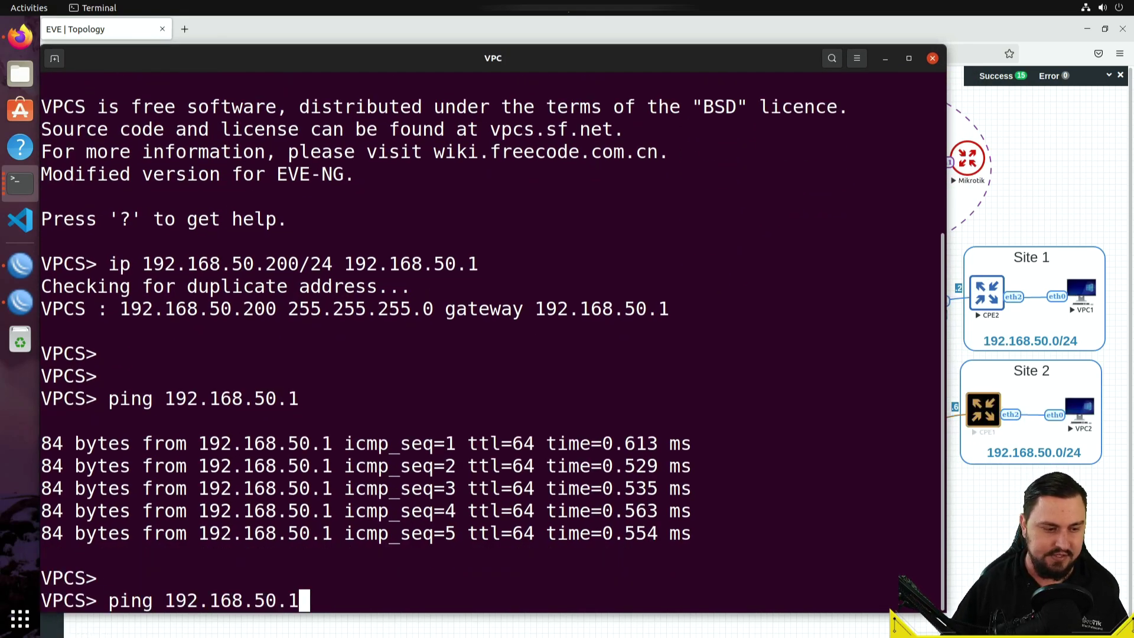
key(Left)
key(Right)
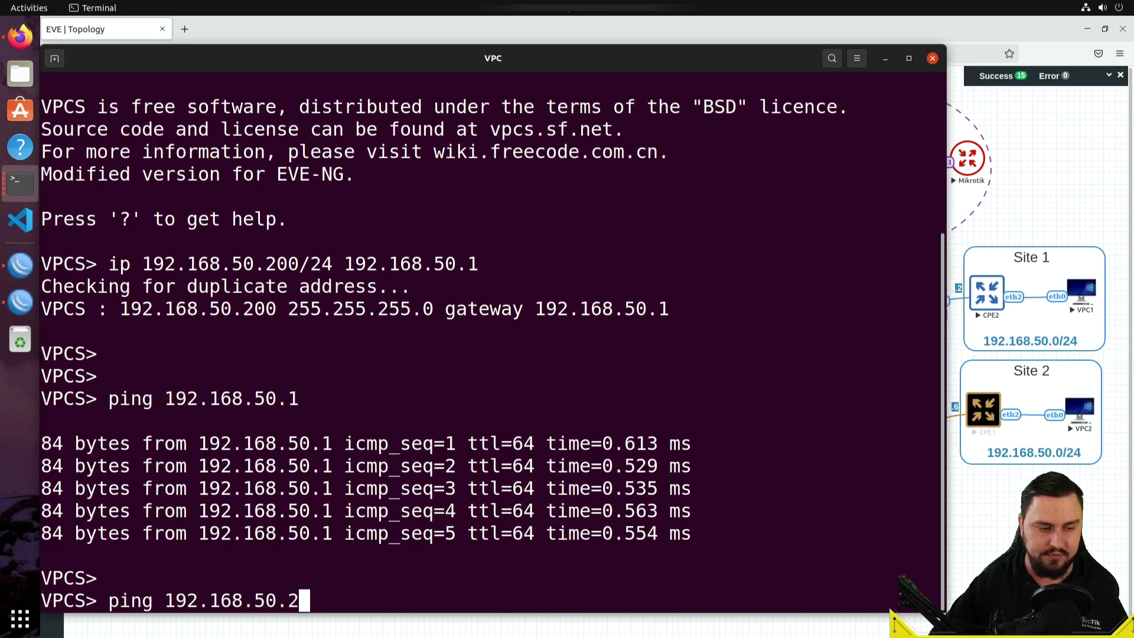
text(2)
key(Return)
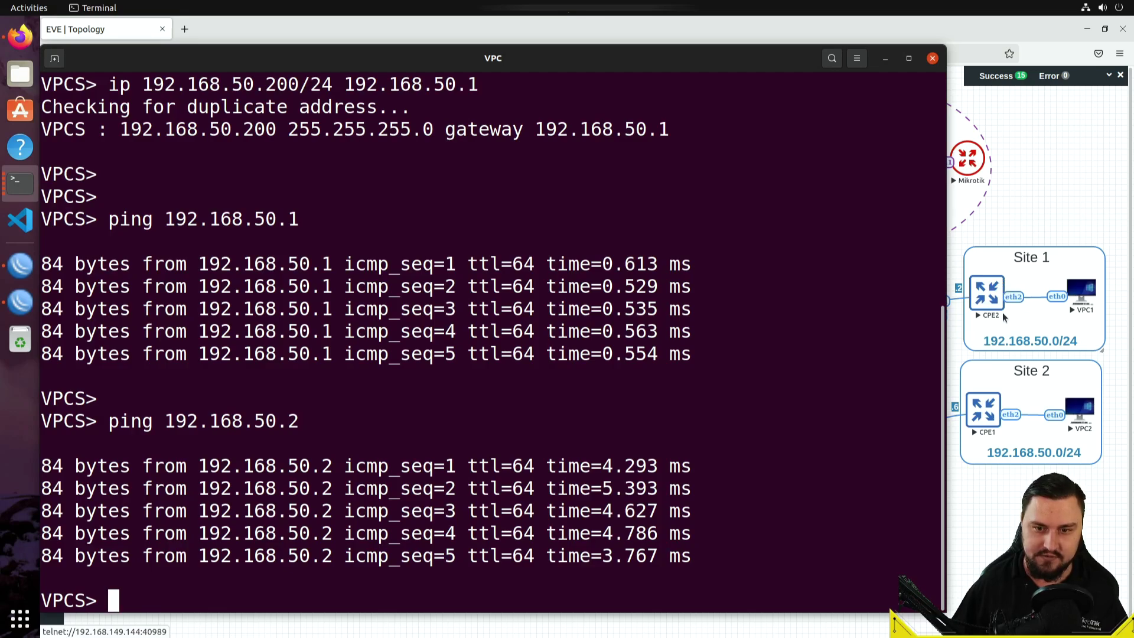
- Ping the other site's PC at 192.168.50.100 from VPC2
key(Up)
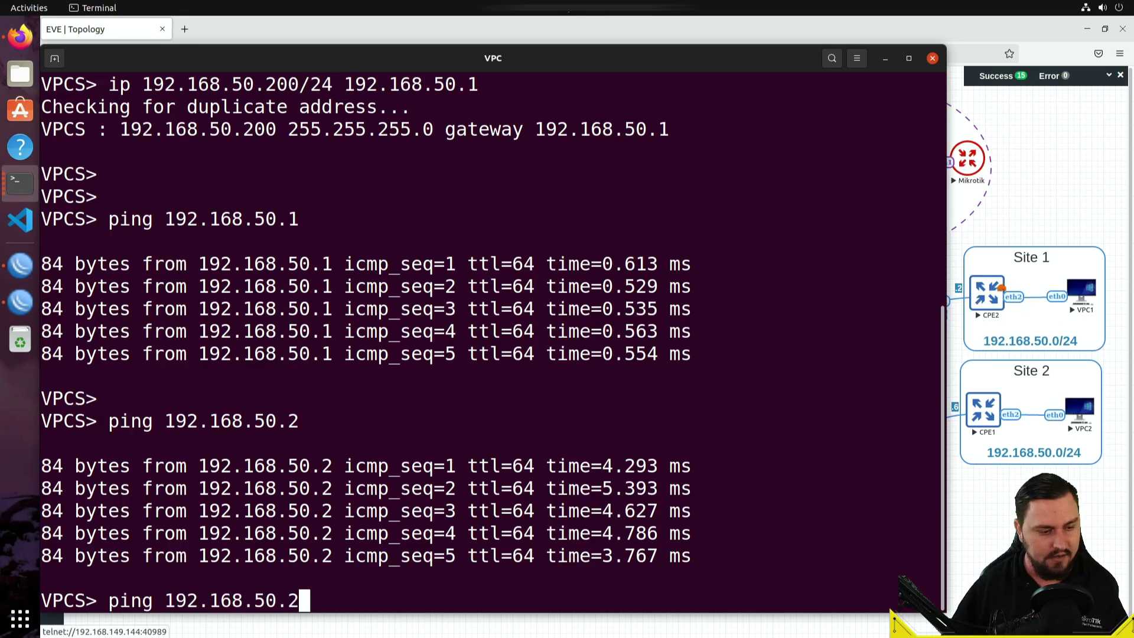
key(BackSpace)
text(1--)
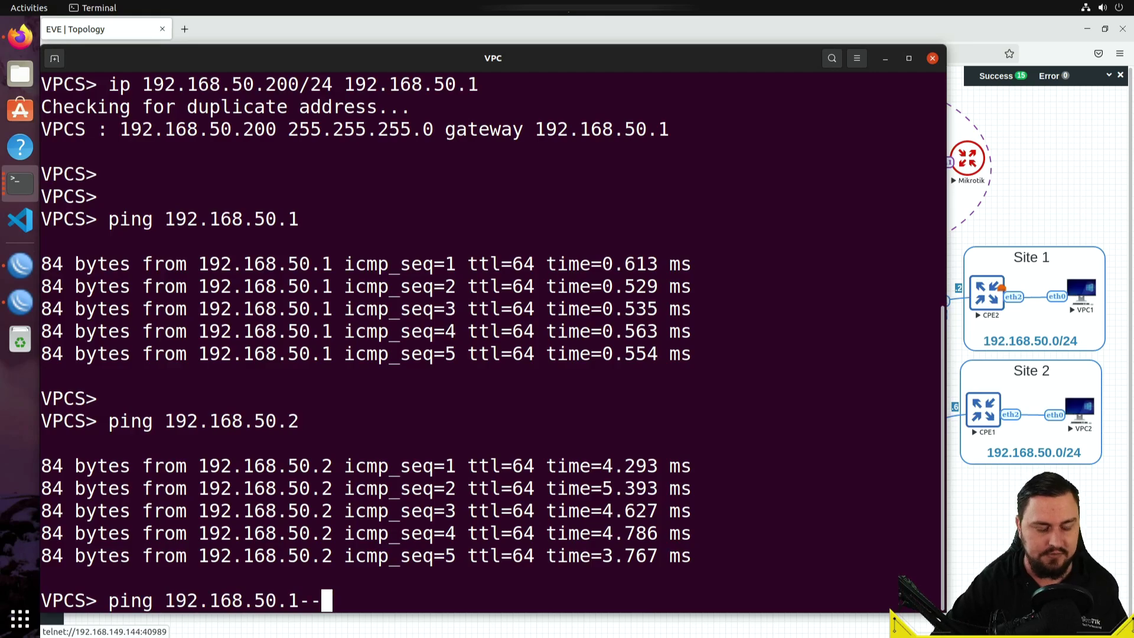
key(BackSpace)
key(BackSpace)
text(00)
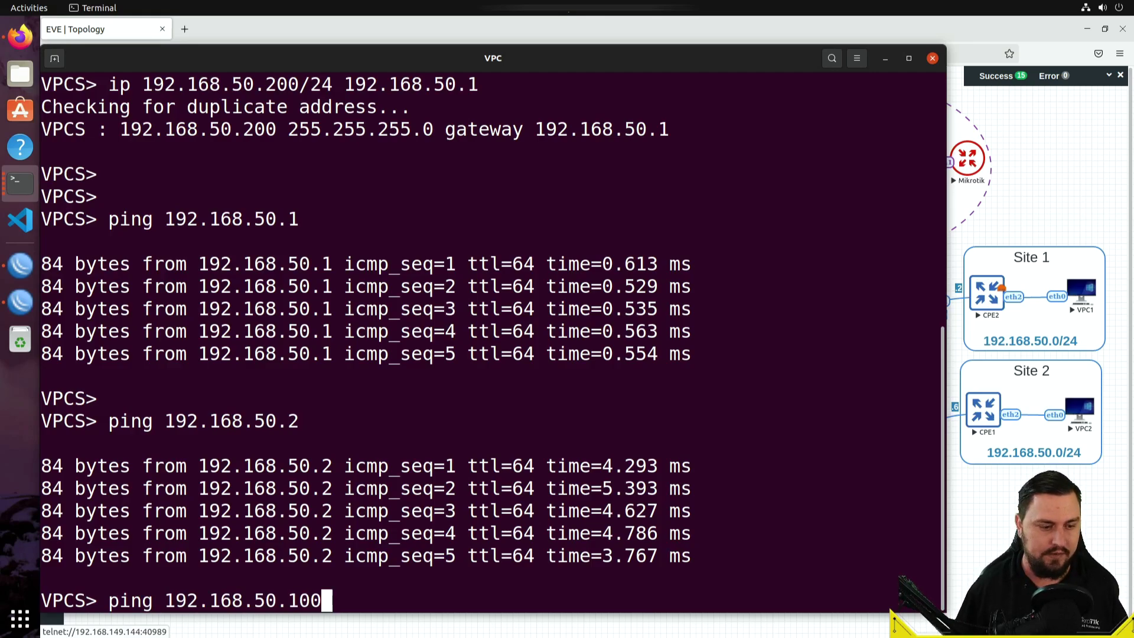
key(Return)
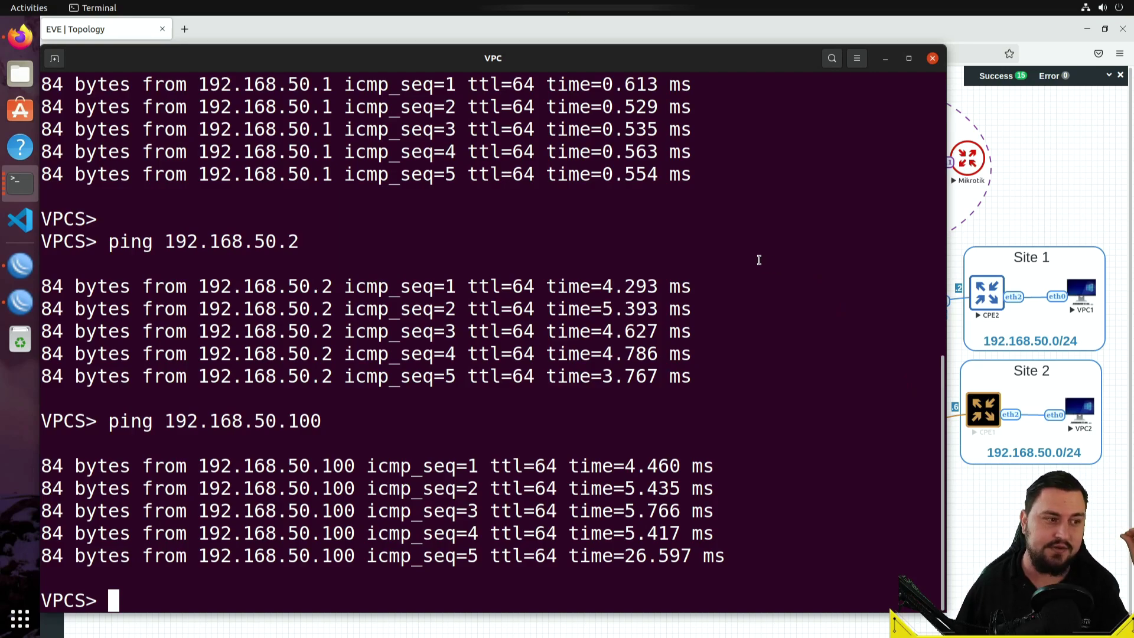
click(21, 266)
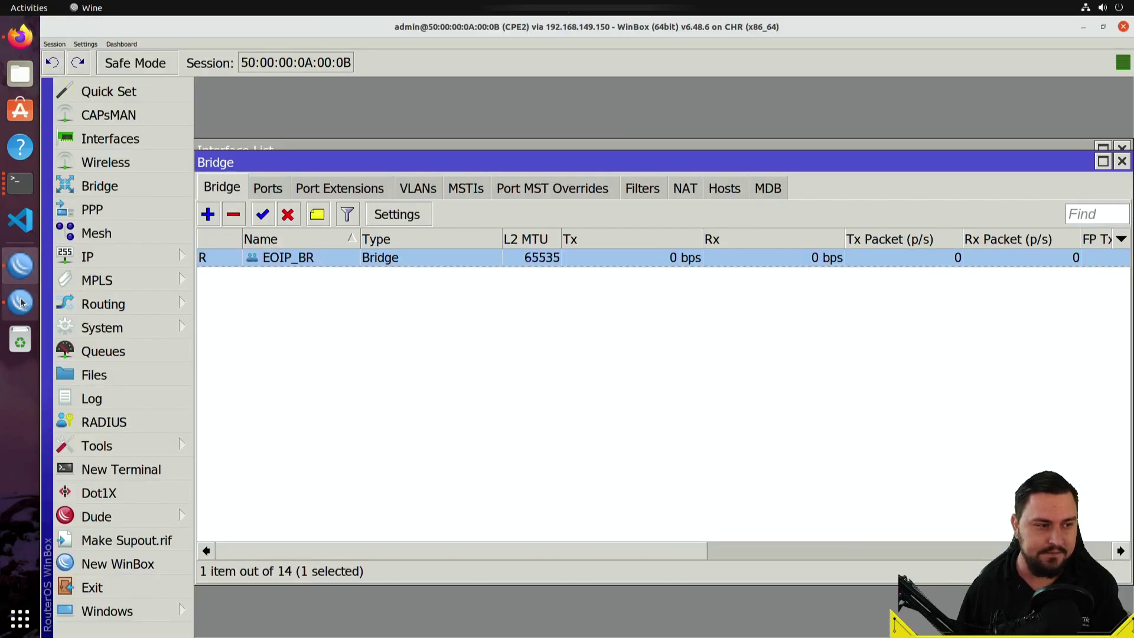
click(19, 302)
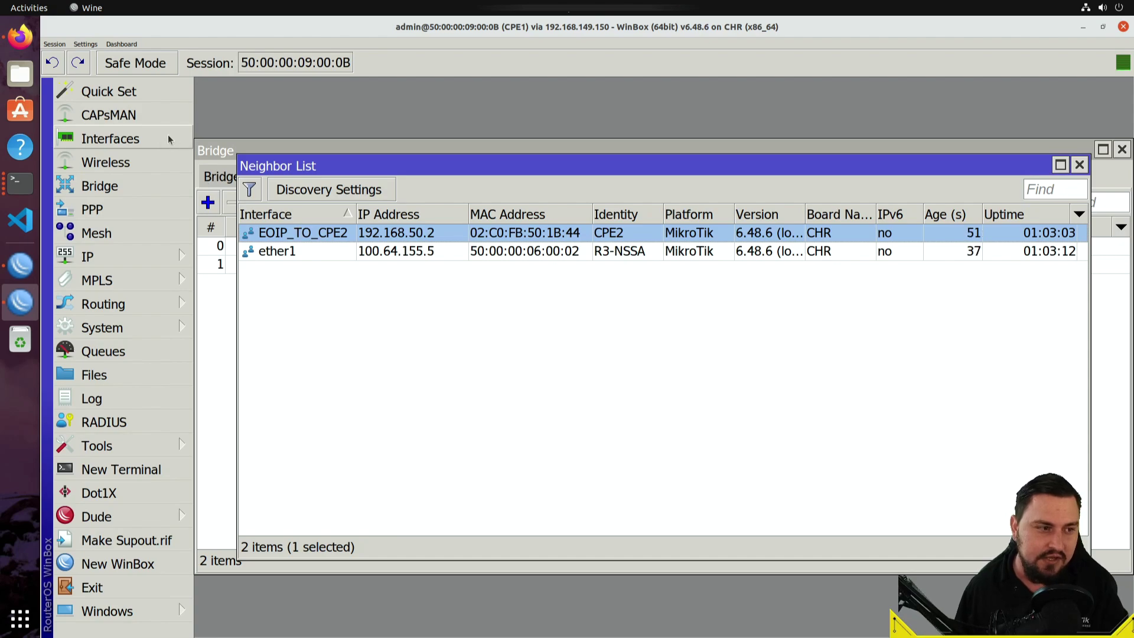
click(109, 138)
click(287, 228)
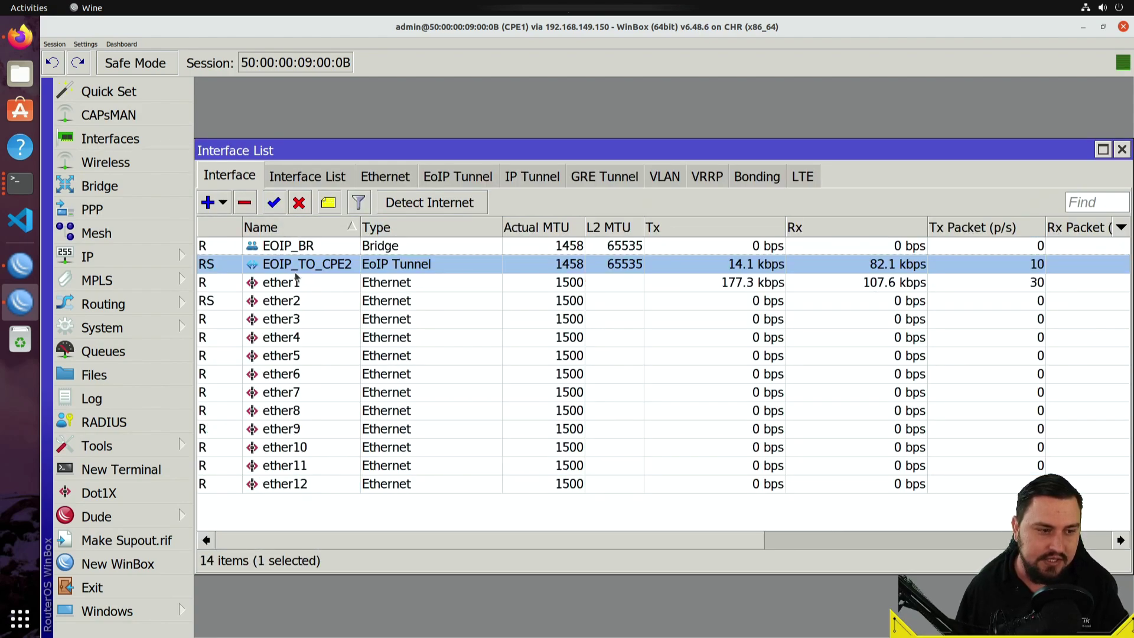
click(297, 281)
click(298, 265)
click(329, 283)
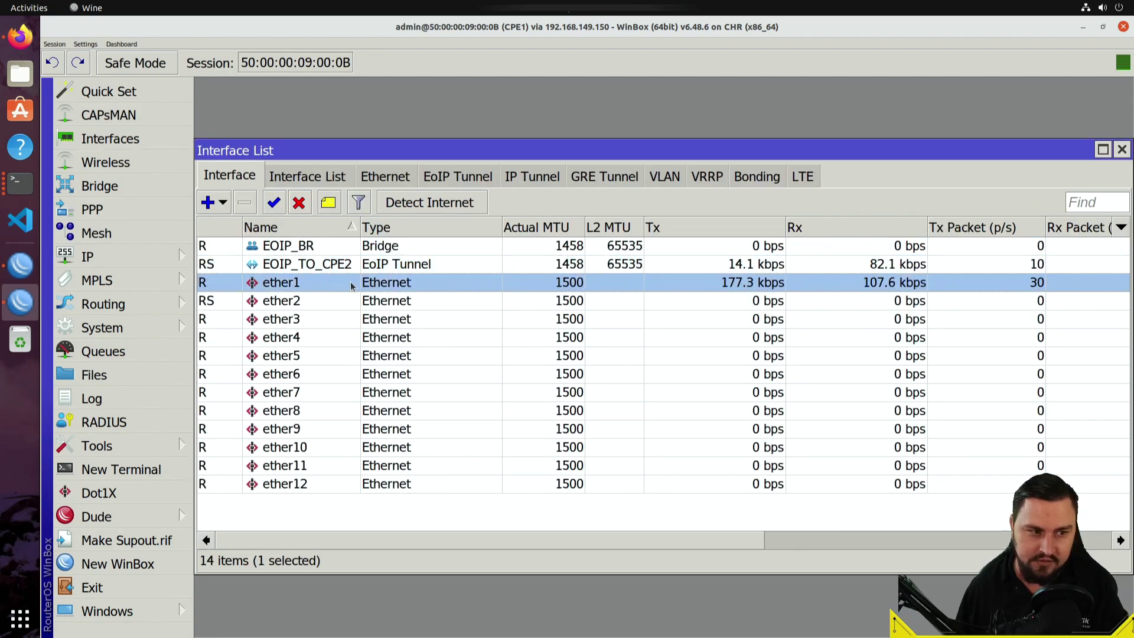
click(353, 265)
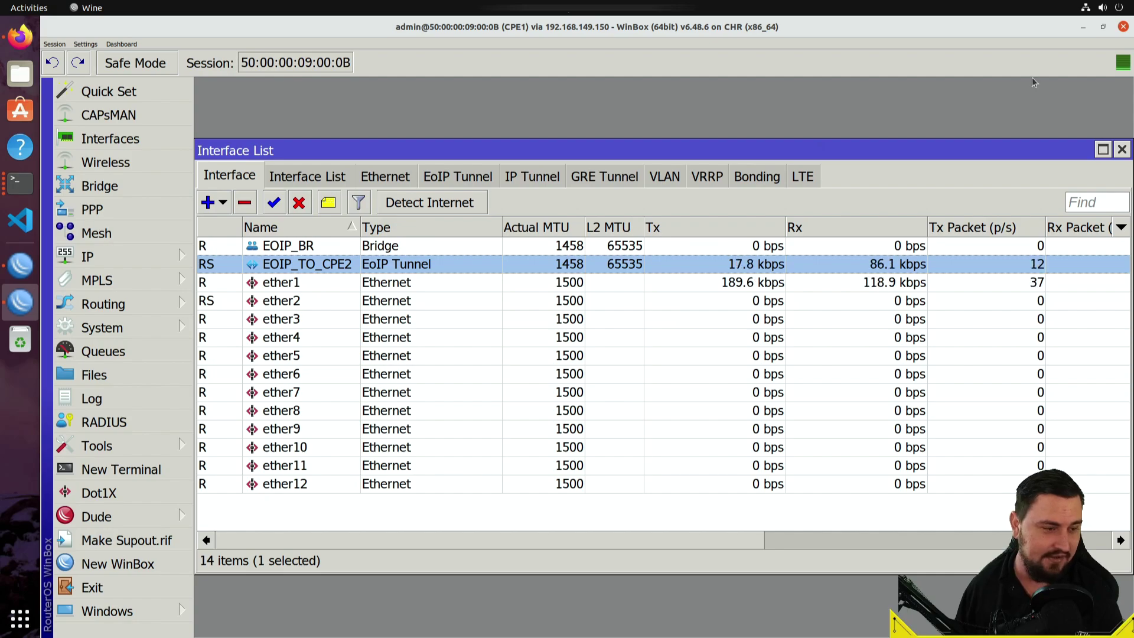
click(1083, 27)
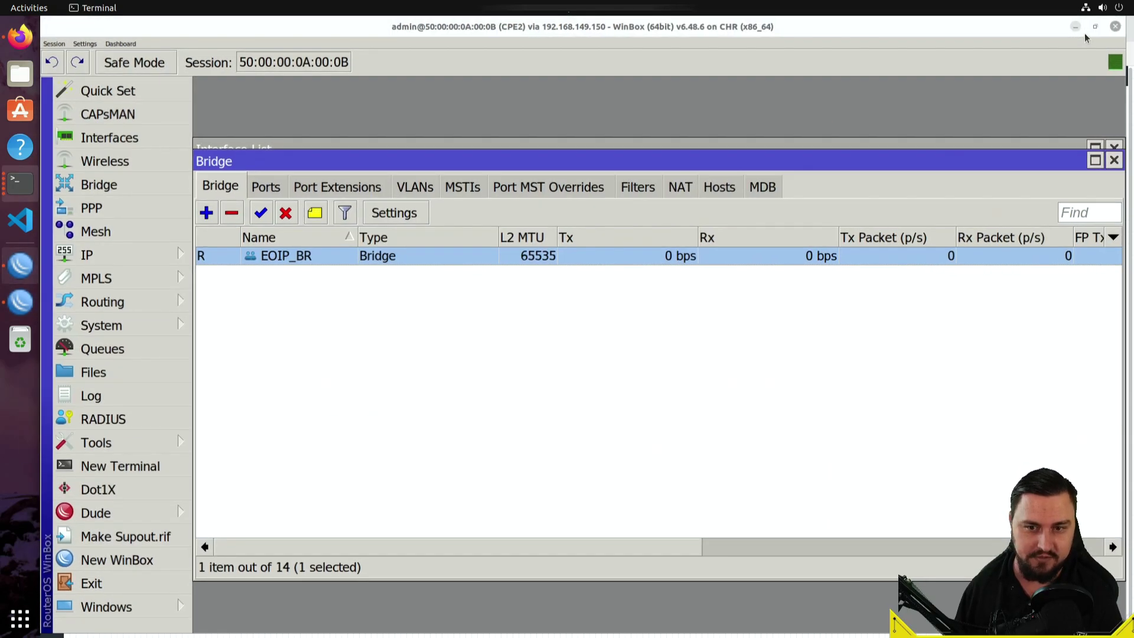
click(1084, 28)
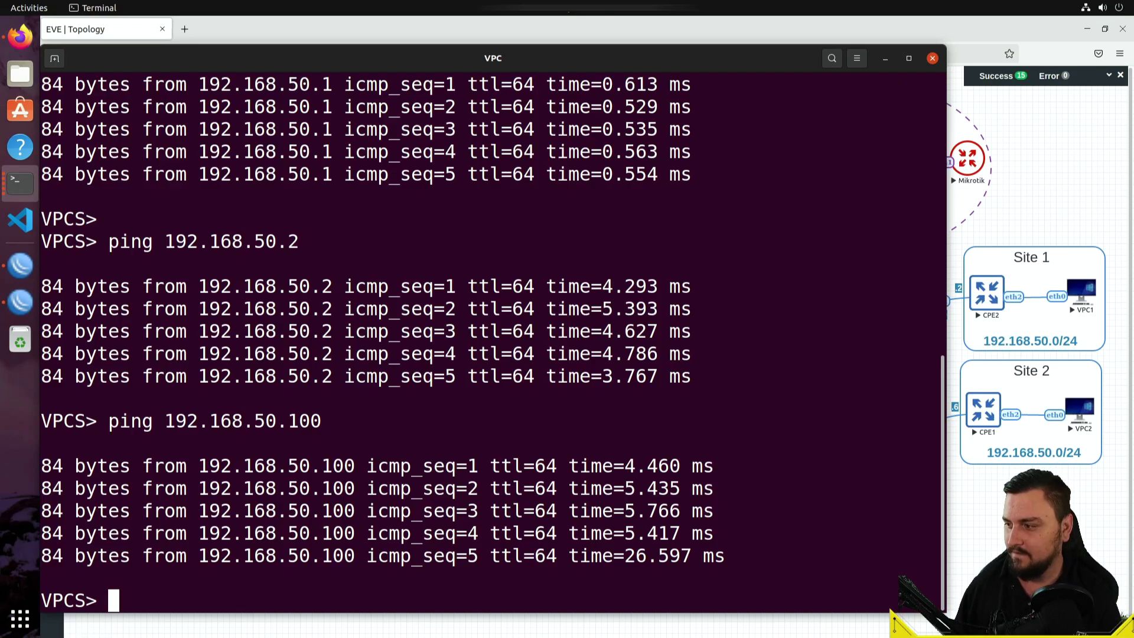
- Edit the Site 2 subnet label on the EVE-NG topology to read 192.168.51.0/24
key(alt+Tab)
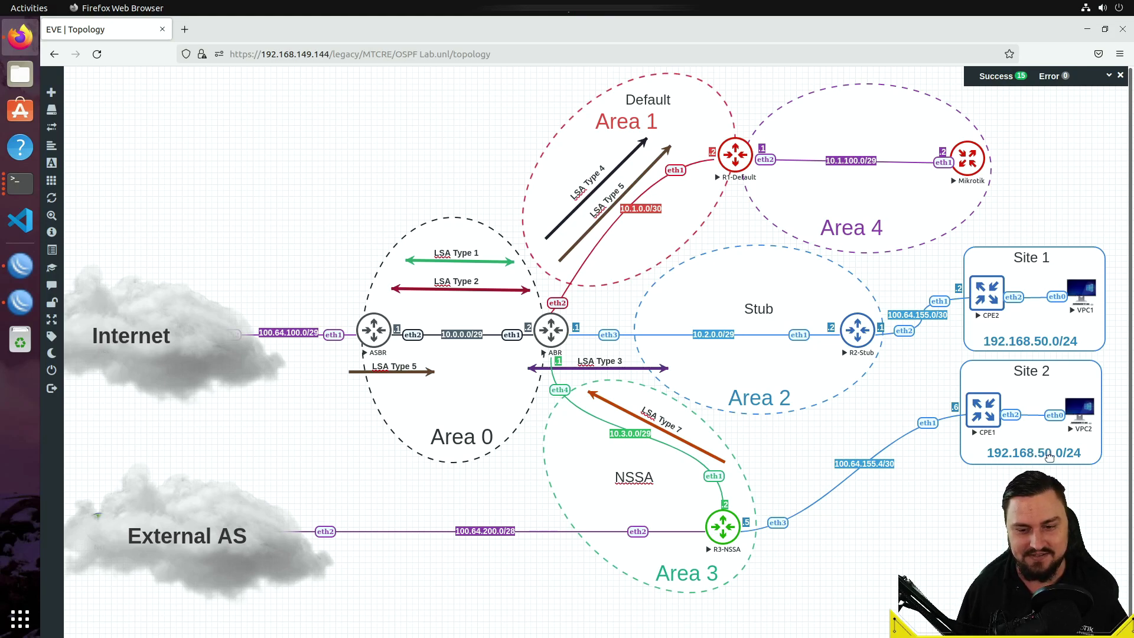
double_click(1034, 452)
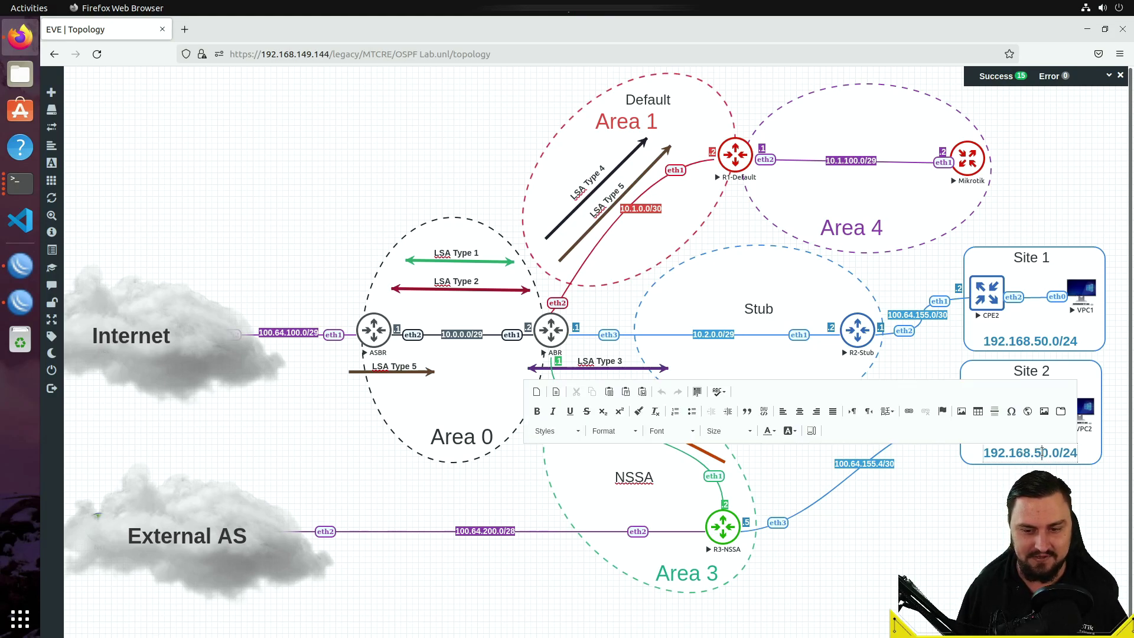
key(Escape)
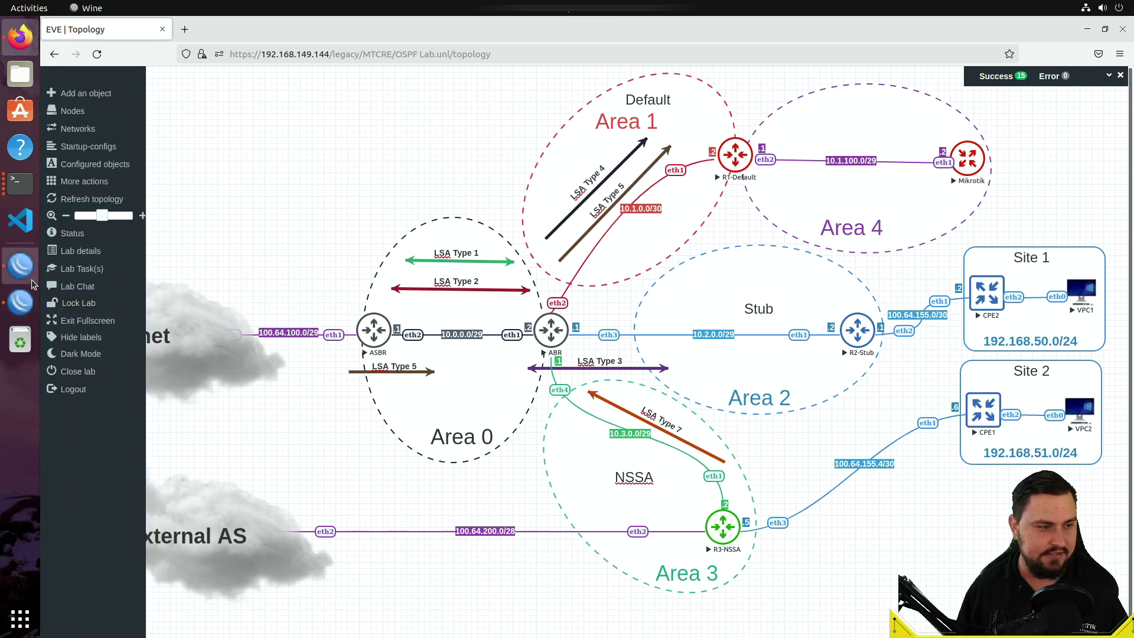
click(24, 304)
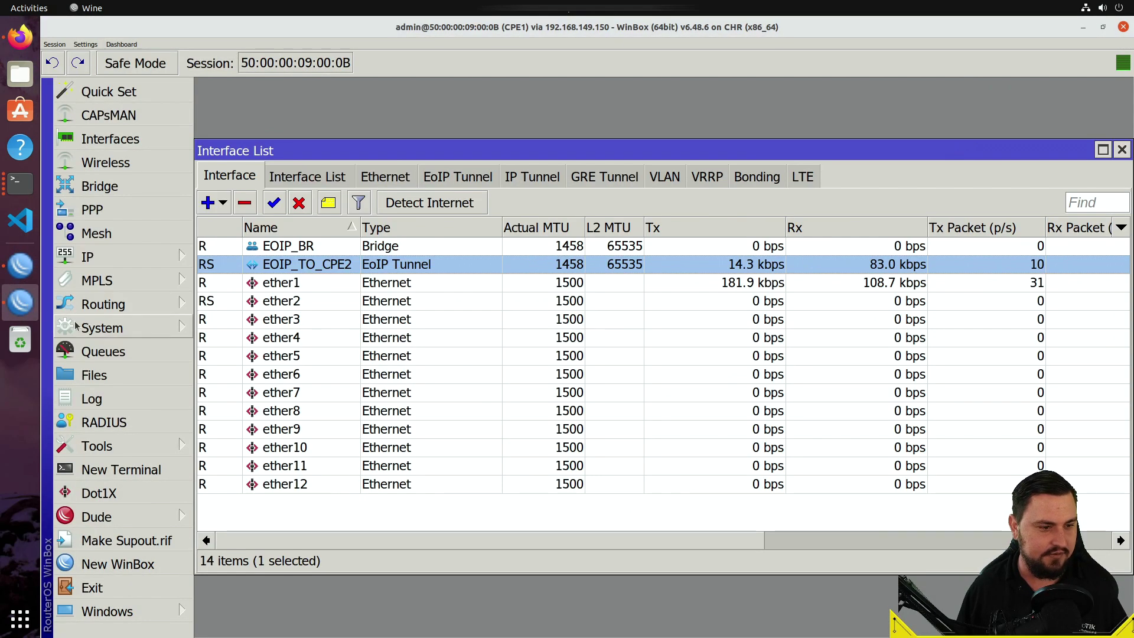
- Under IP > Addresses on CPE1, change 192.168.50.1/24 to 192.168.51.1/24
click(101, 257)
click(264, 106)
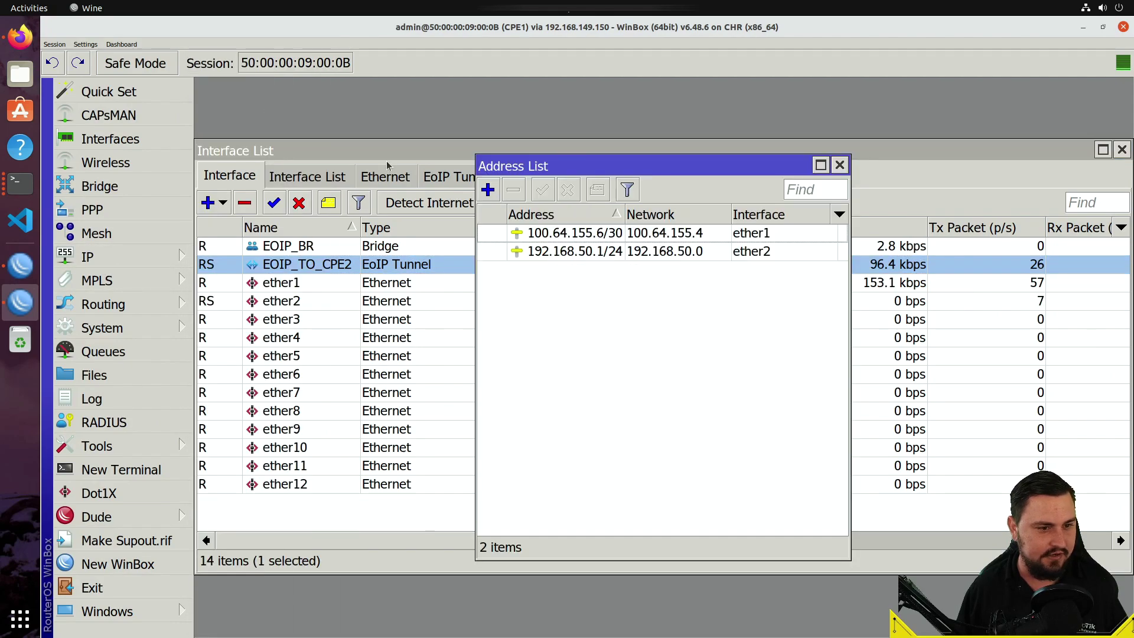
click(622, 251)
double_click(650, 253)
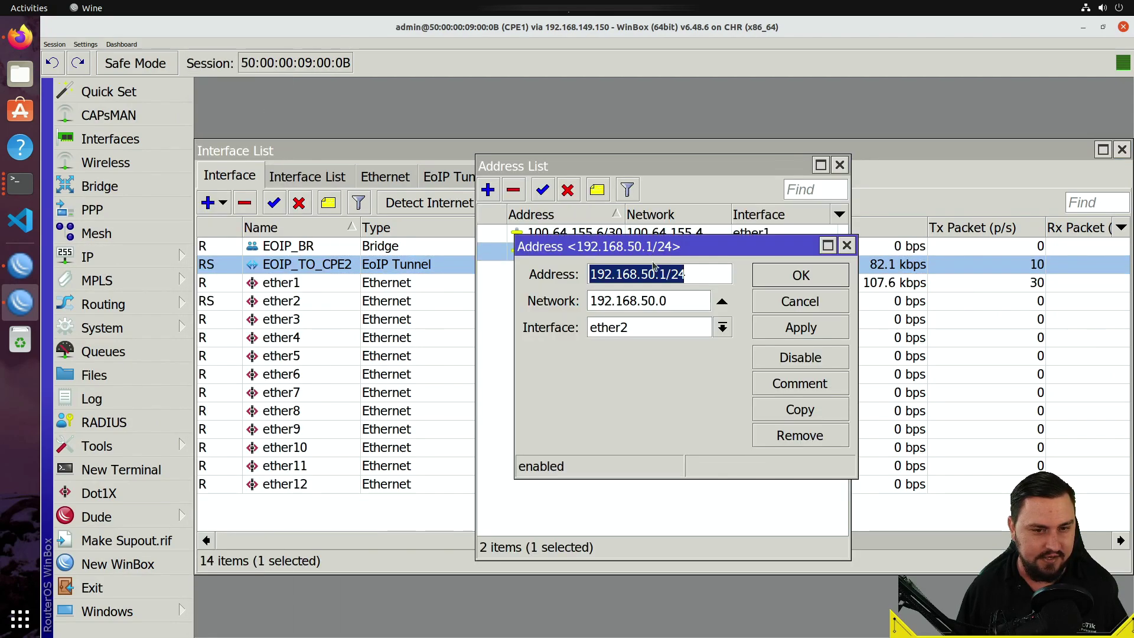
click(653, 274)
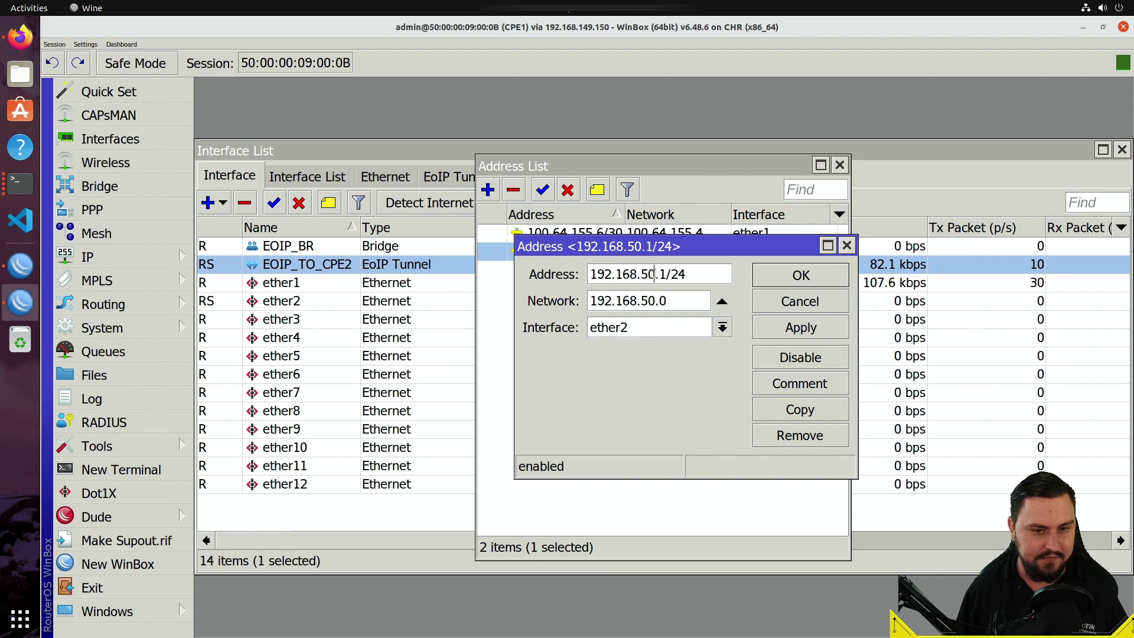
key(BackSpace)
text(1)
click(785, 319)
click(784, 280)
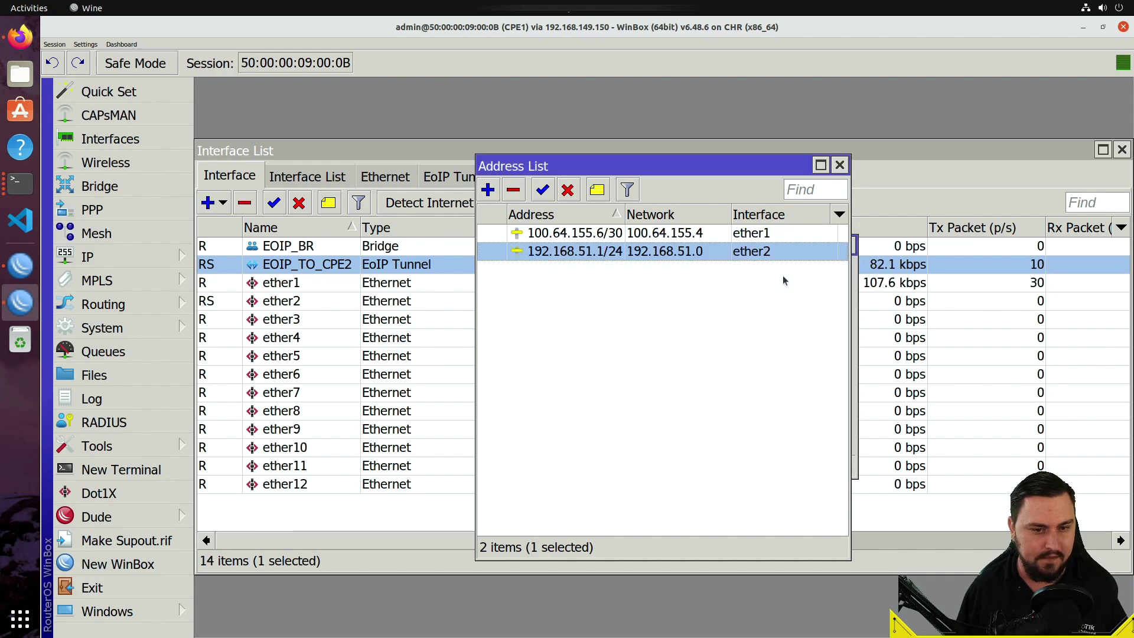
- On CPE2, change the LAN address 192.168.50.2/24 to 192.168.50.1/24
click(20, 265)
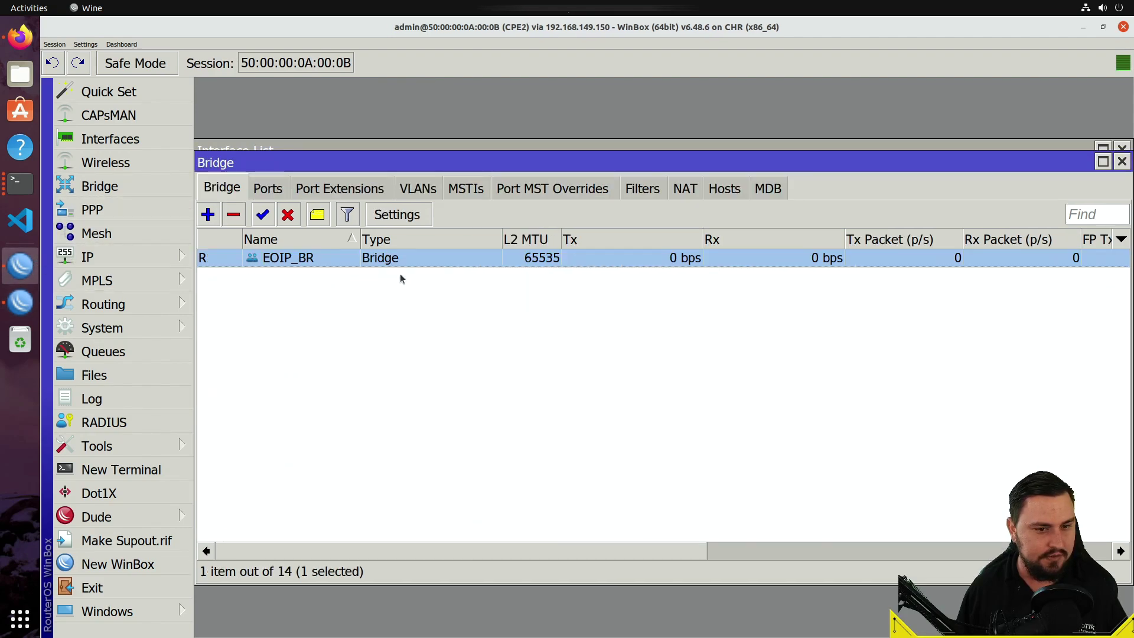
click(93, 257)
click(235, 104)
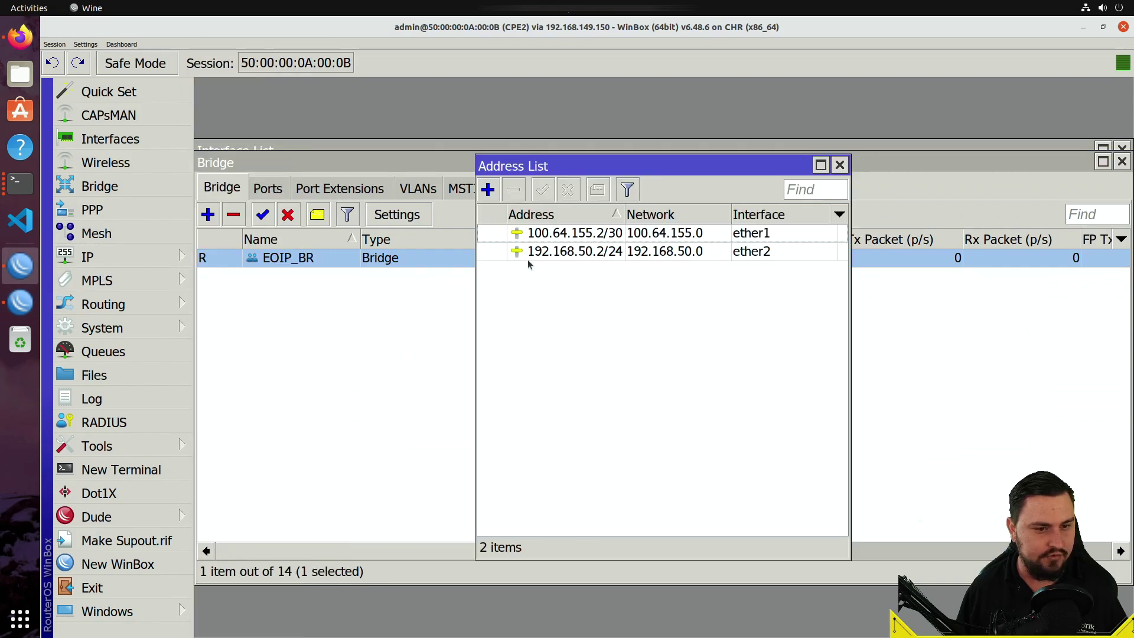
click(600, 251)
double_click(592, 259)
click(671, 287)
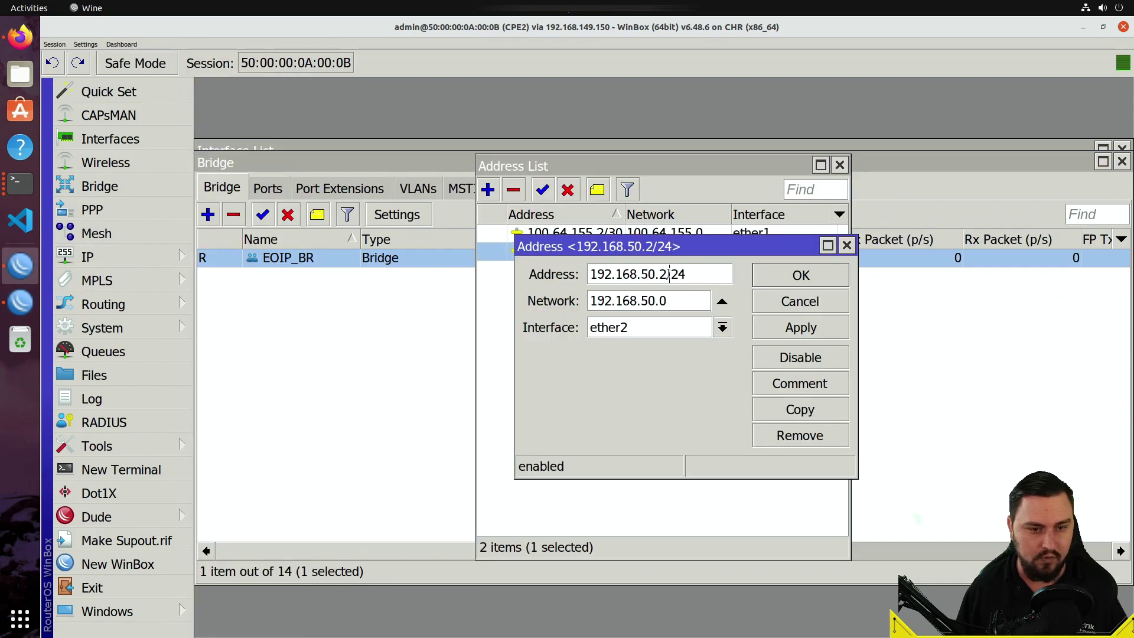
key(BackSpace)
text(1)
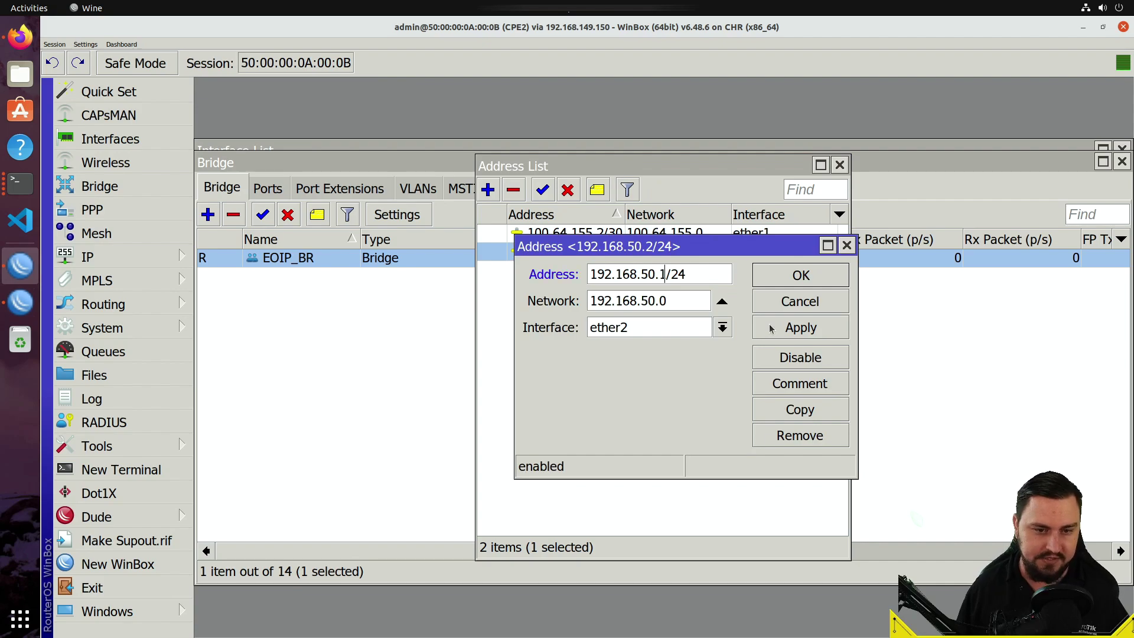
click(764, 286)
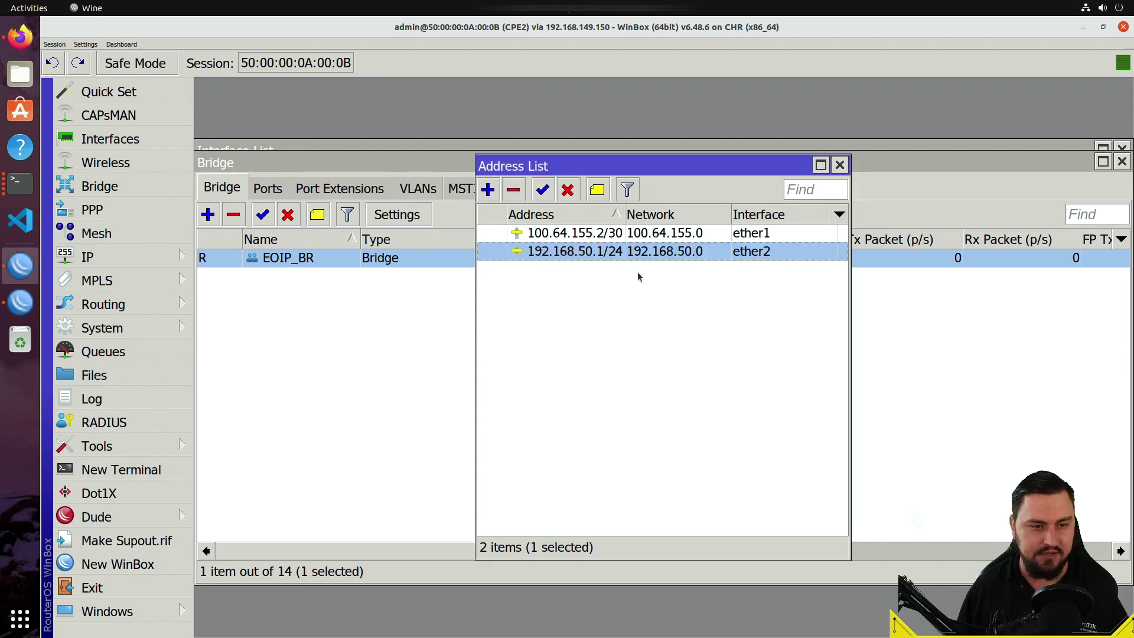
- Disable CPE2's EOIP_BR bridge and its EOIP_TO_CPE1 EoIP tunnel
click(222, 286)
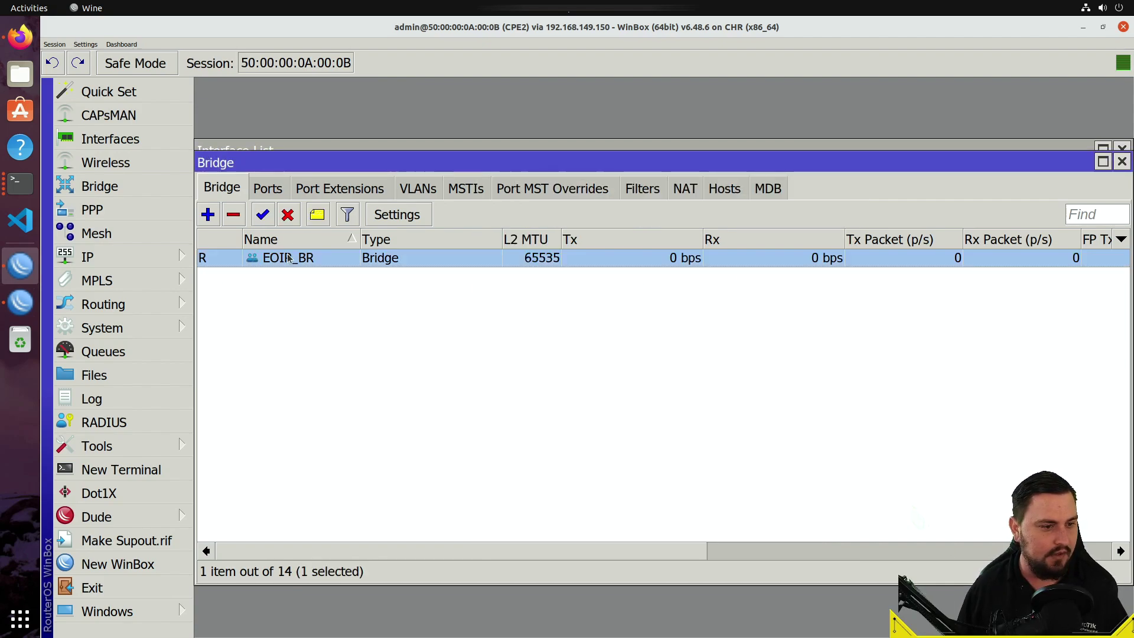
click(286, 216)
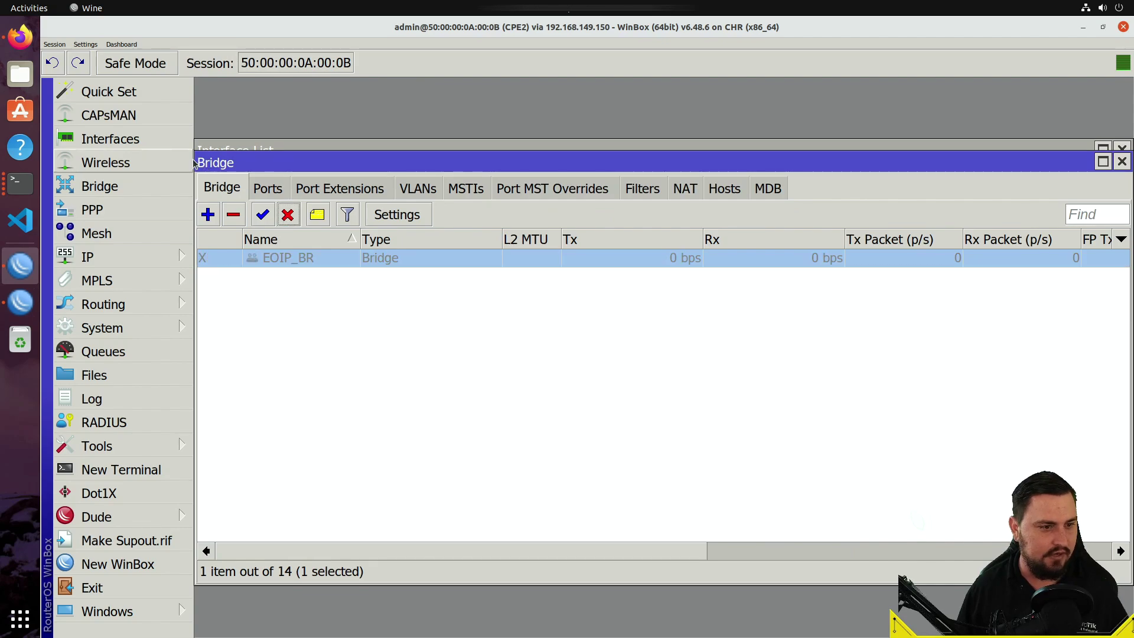
click(118, 140)
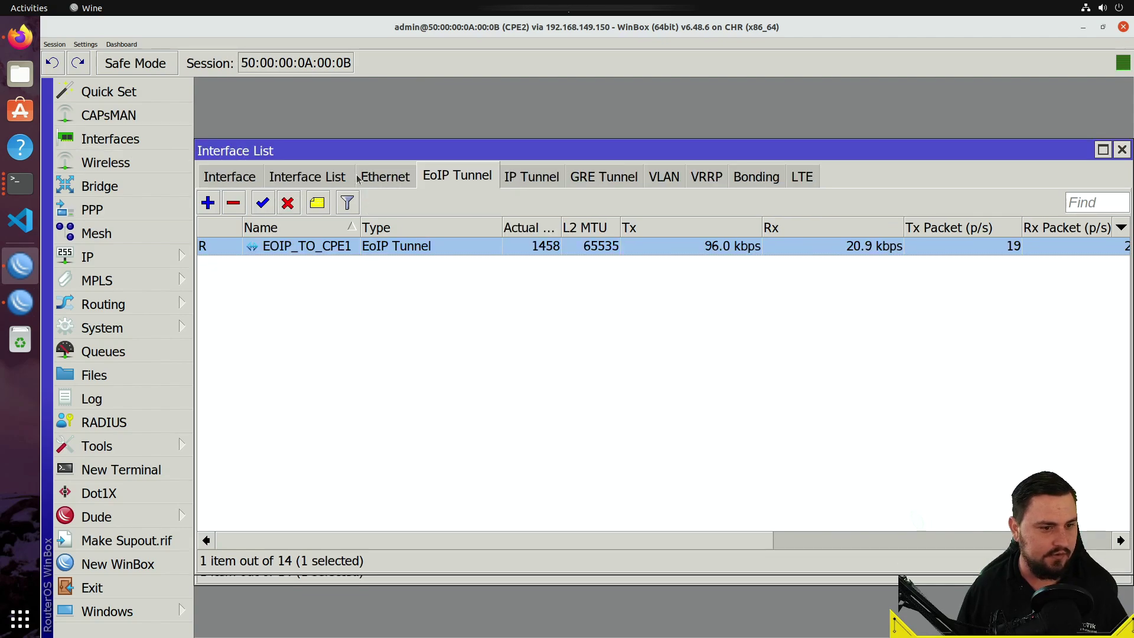
click(287, 202)
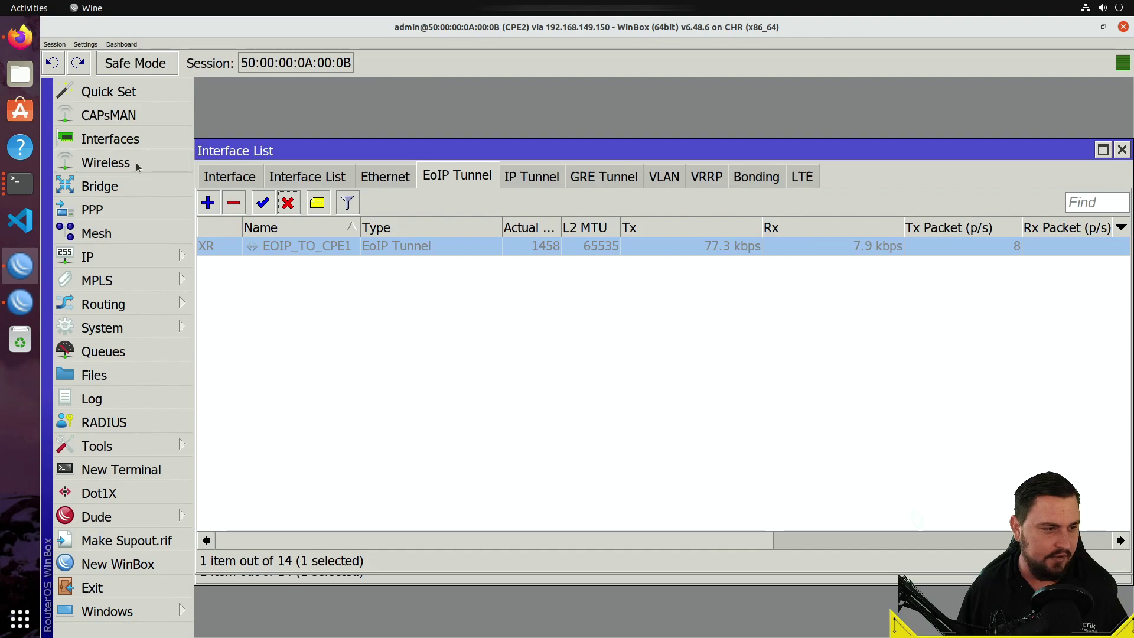
click(20, 302)
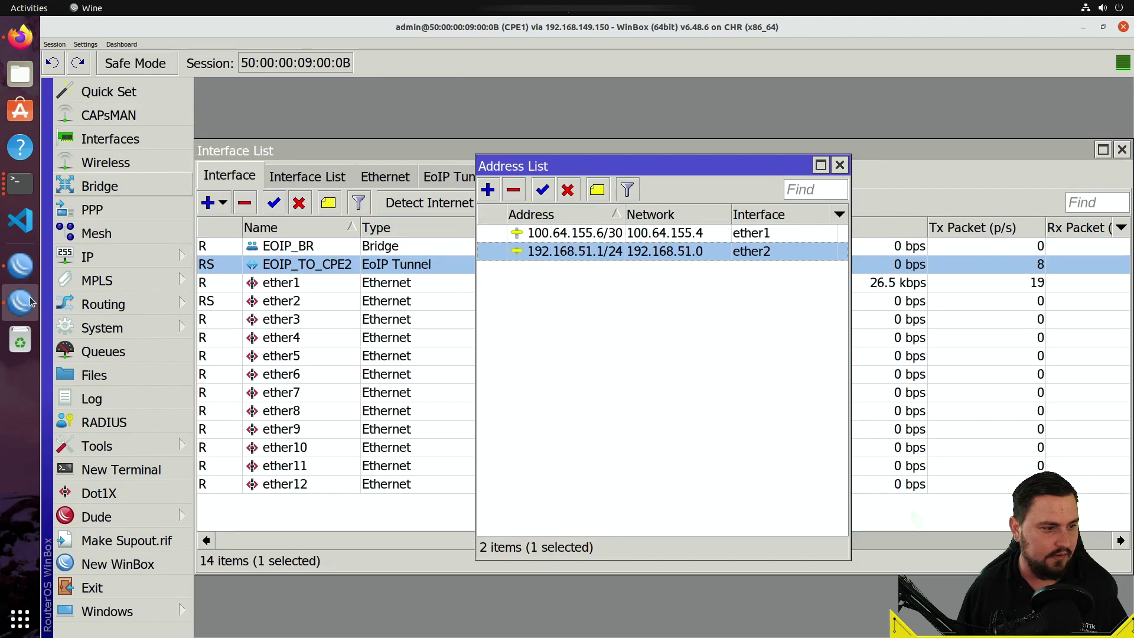
click(319, 265)
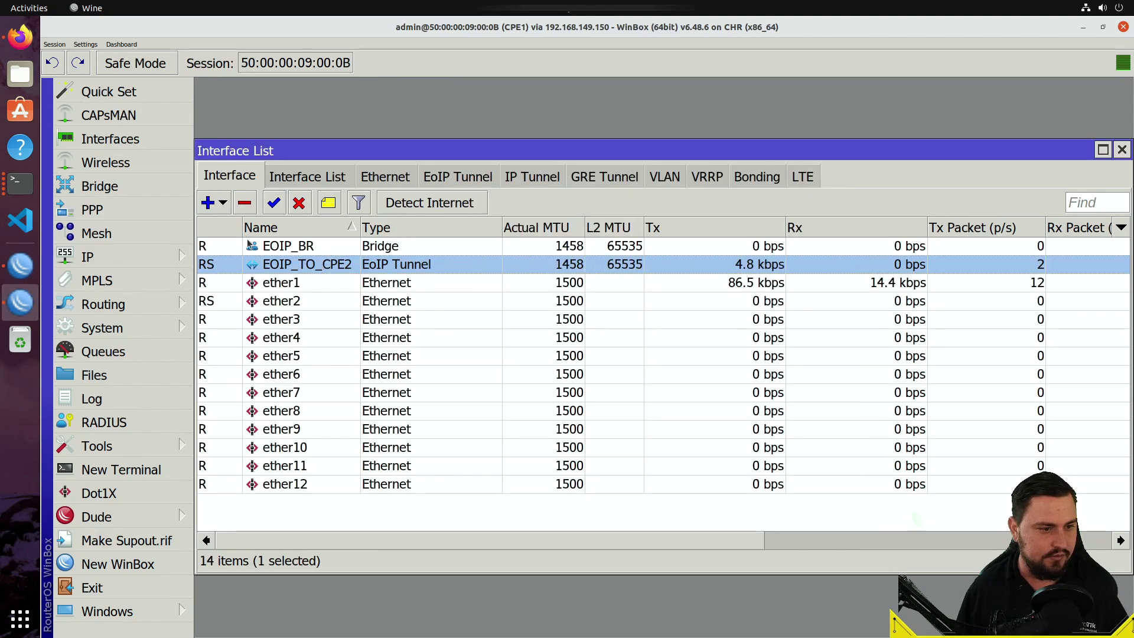
- Disable CPE1's EOIP_TO_CPE2 tunnel and stop the CPE2 session's automatic reconnect
click(299, 204)
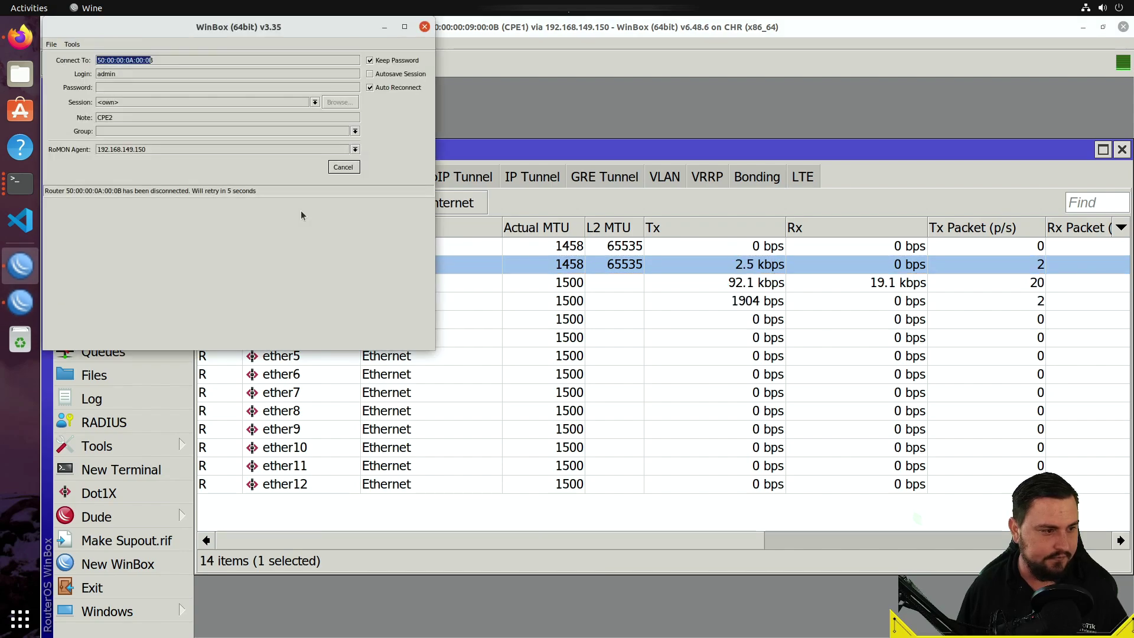
drag(343, 33, 717, 165)
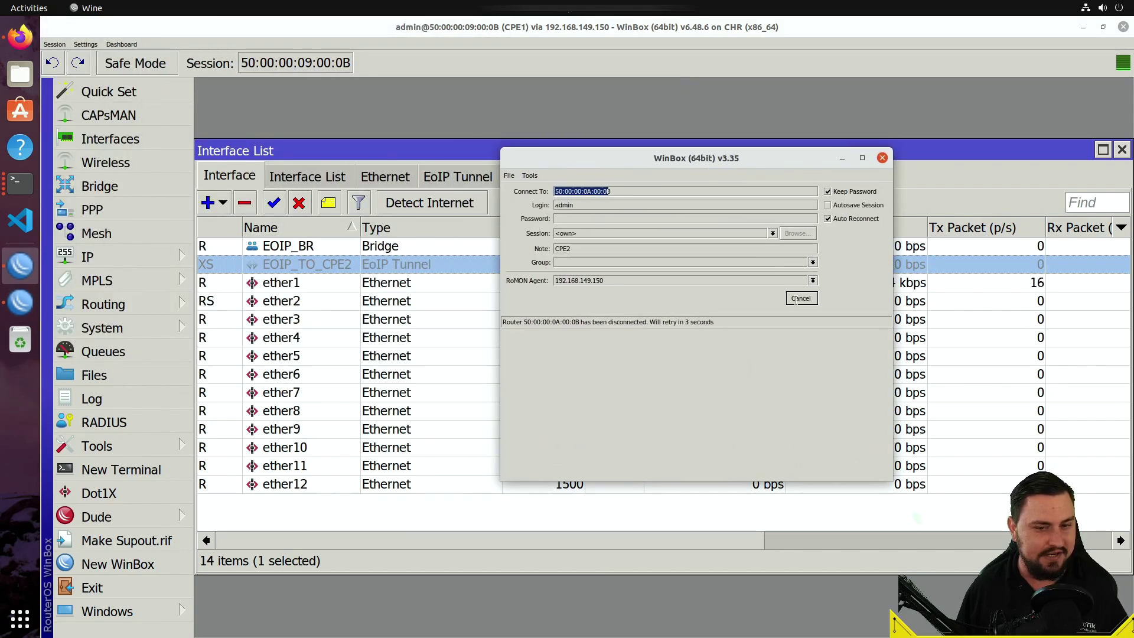
click(801, 299)
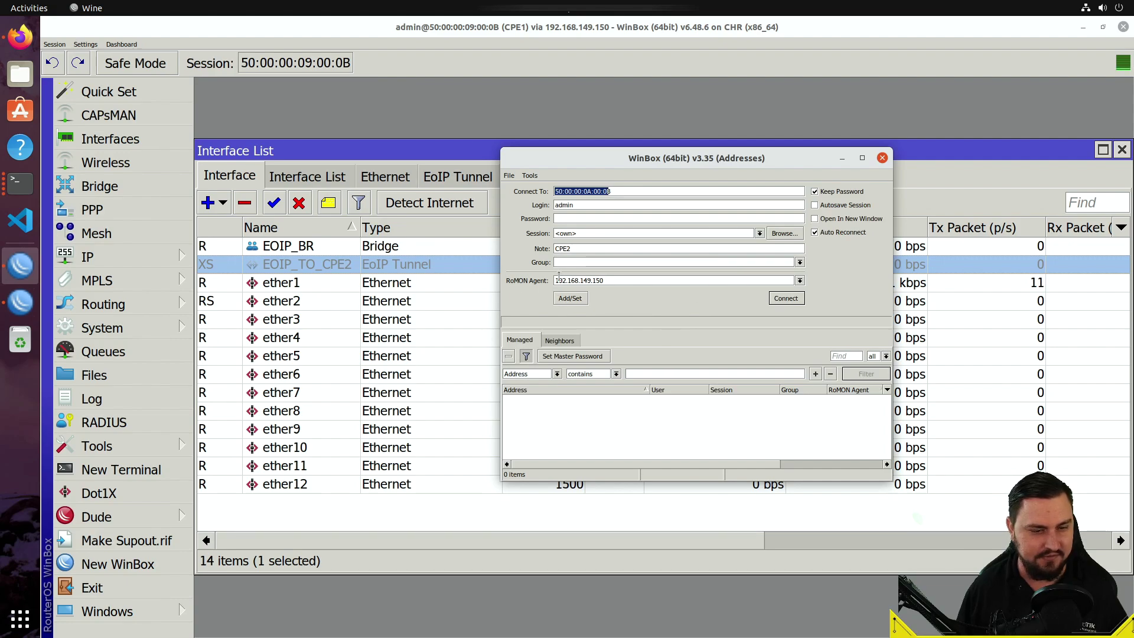
- Connect to CPE2 via RoMON, using the Internet router 192.168.149.152 as agent
click(786, 300)
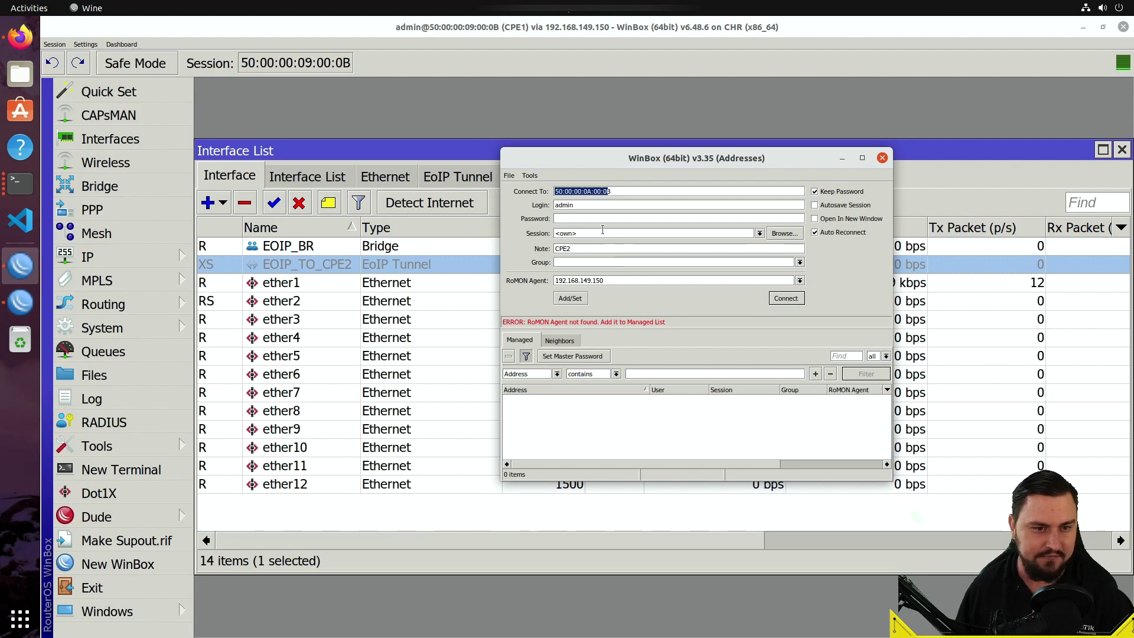
drag(744, 281, 504, 356)
key(BackSpace)
click(560, 341)
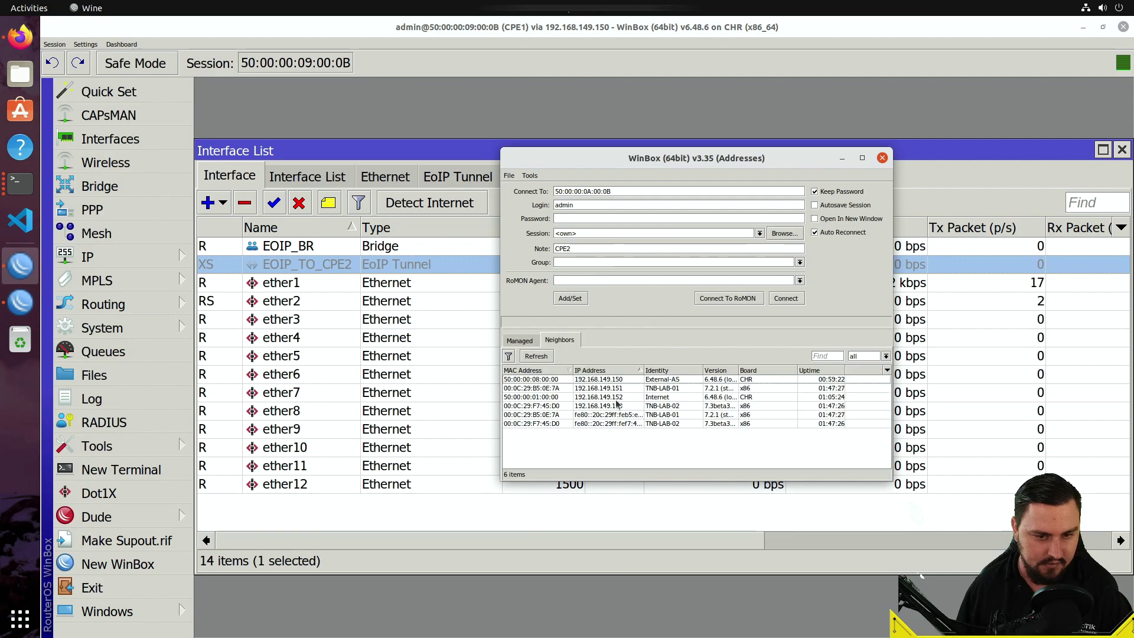
click(610, 415)
click(607, 397)
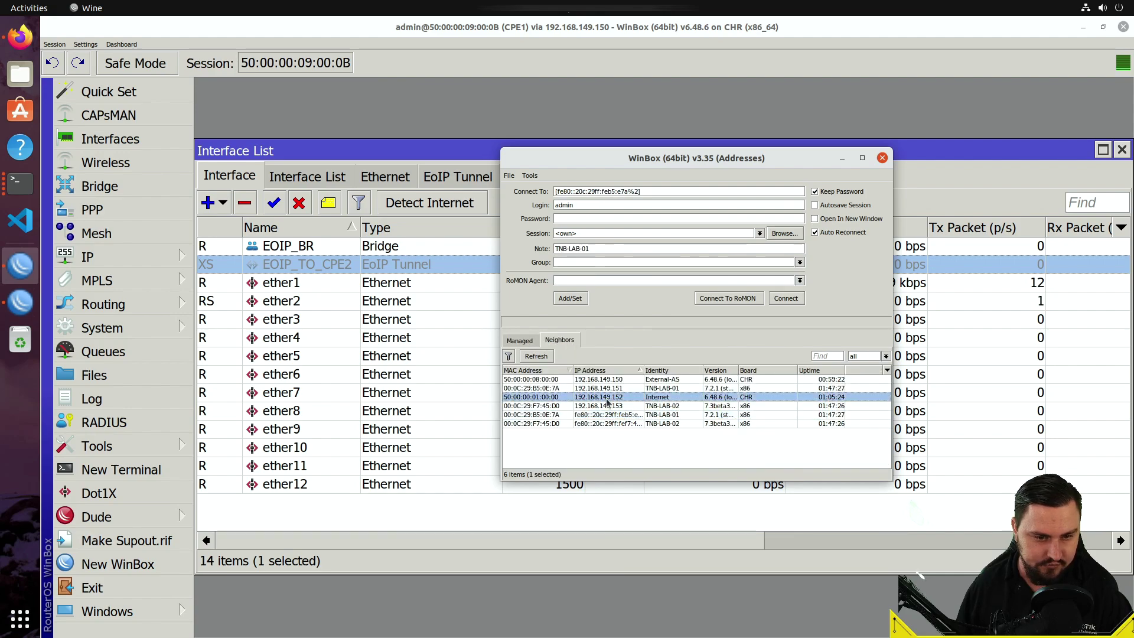
click(733, 298)
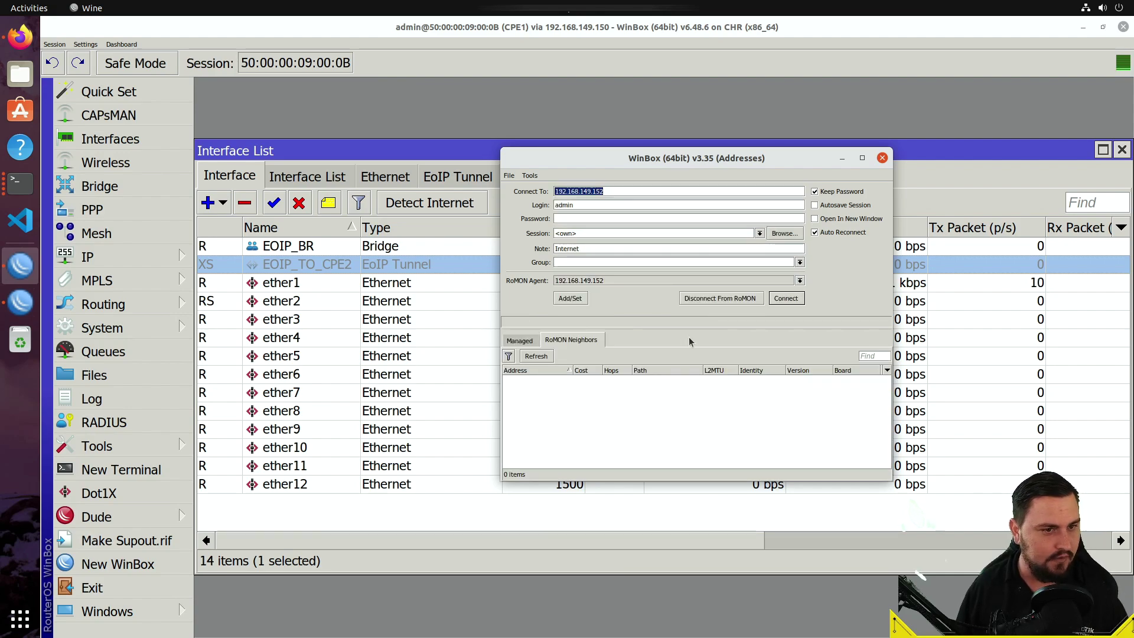
click(625, 450)
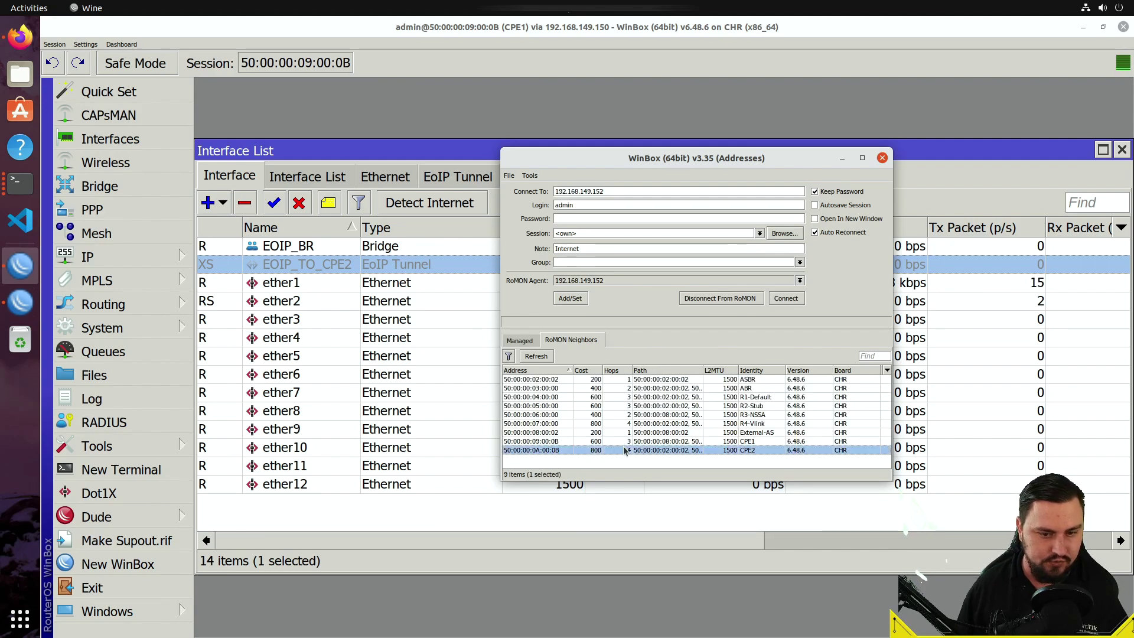
click(786, 298)
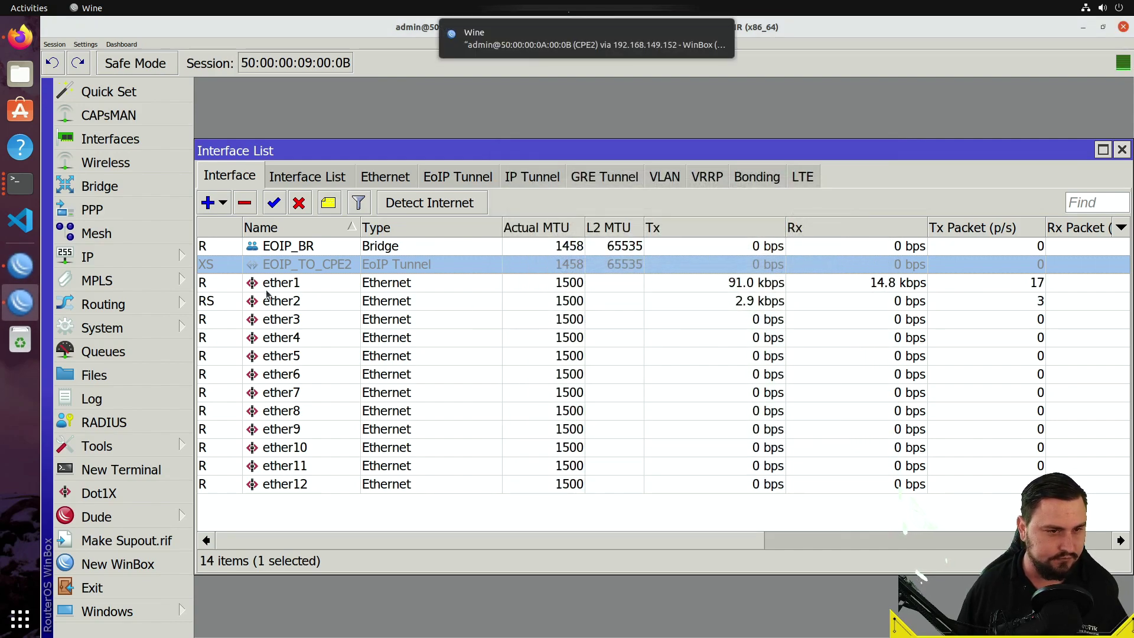
- On CPE2, remove both member ports from the EOIP_BR bridge
double_click(564, 161)
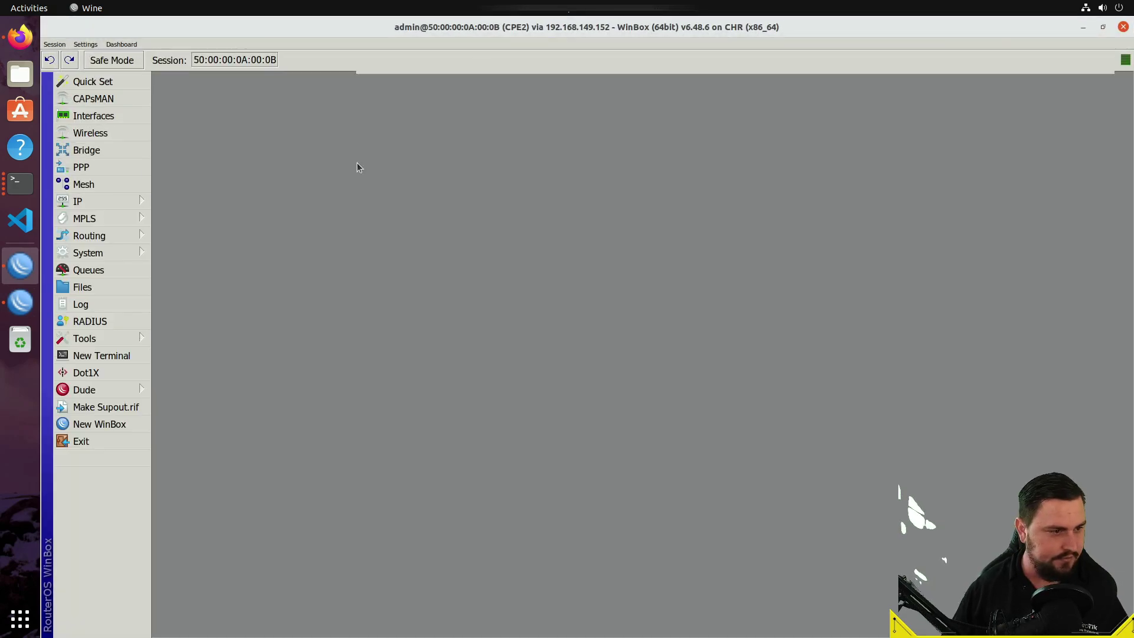
click(127, 152)
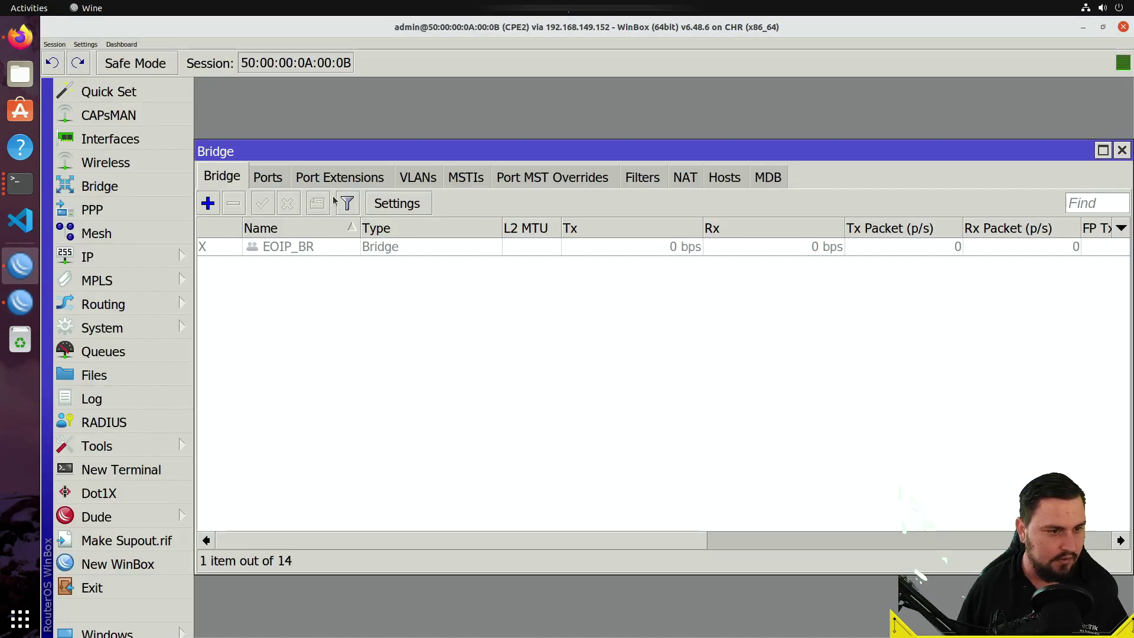
click(267, 177)
click(316, 249)
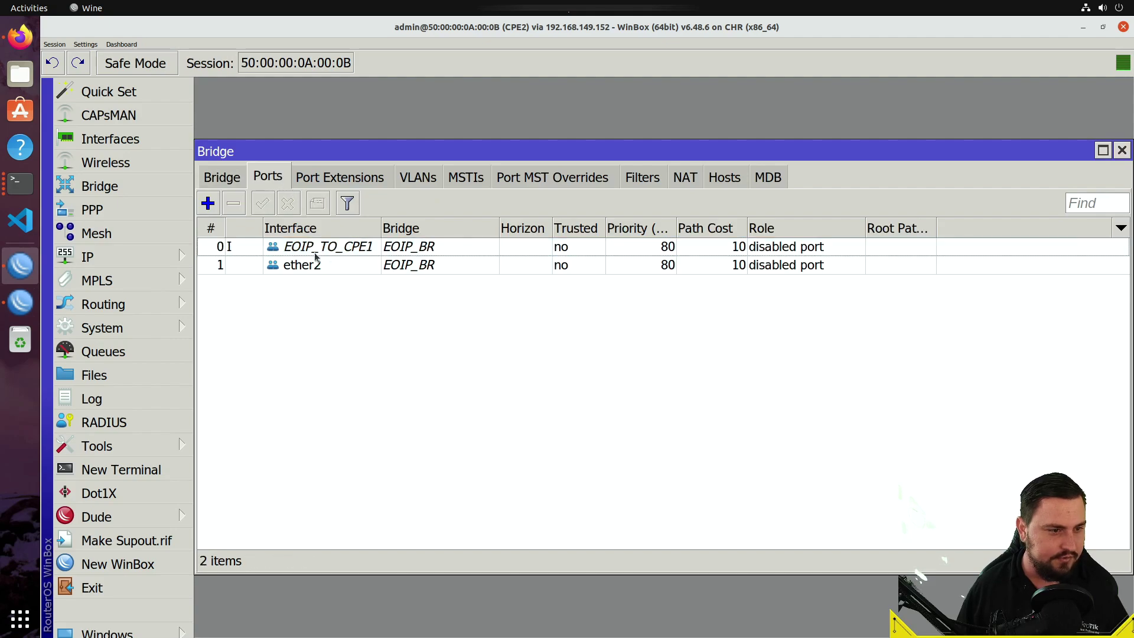
click(316, 260)
key(ctrl+a)
click(240, 213)
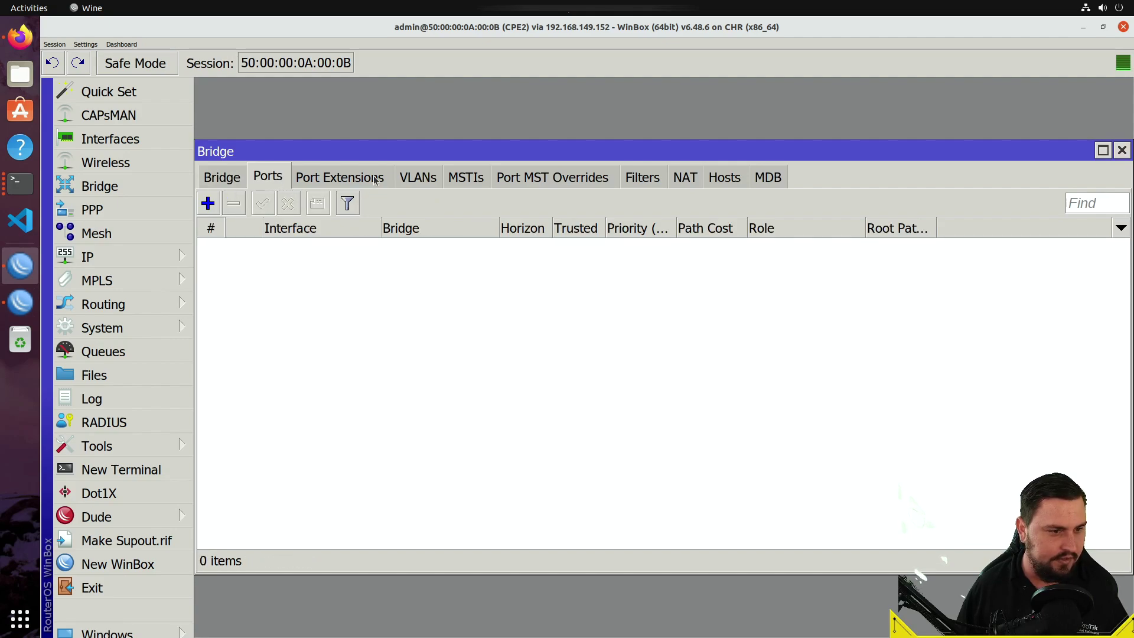
click(375, 178)
click(425, 179)
click(239, 180)
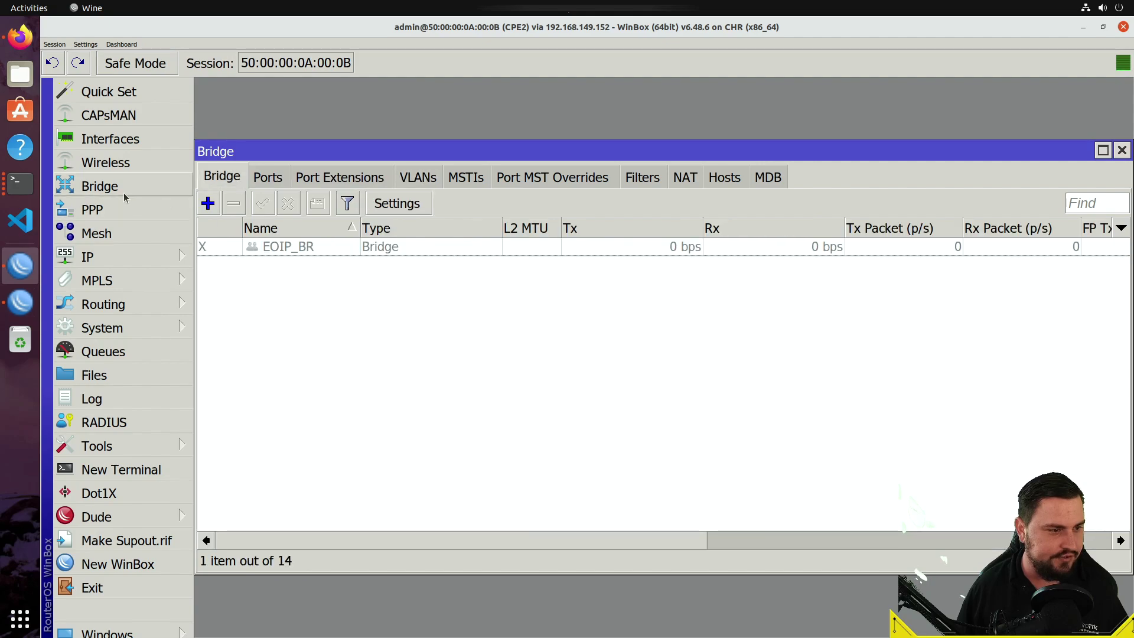
- Show CPE2's EoIP tunnel interfaces
click(134, 161)
click(135, 147)
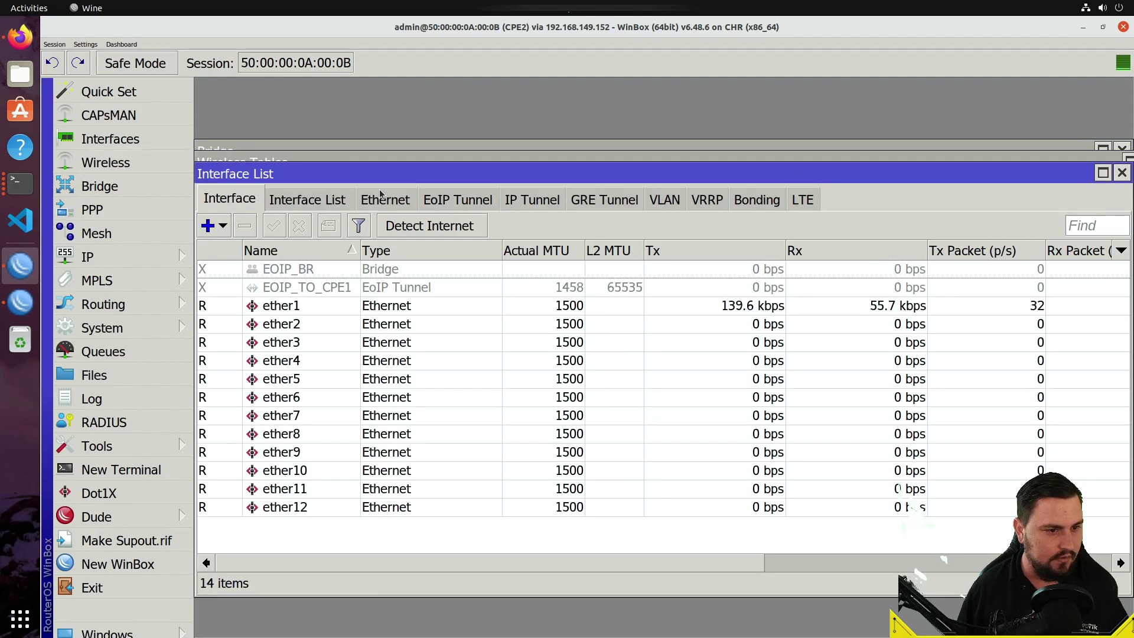
click(433, 198)
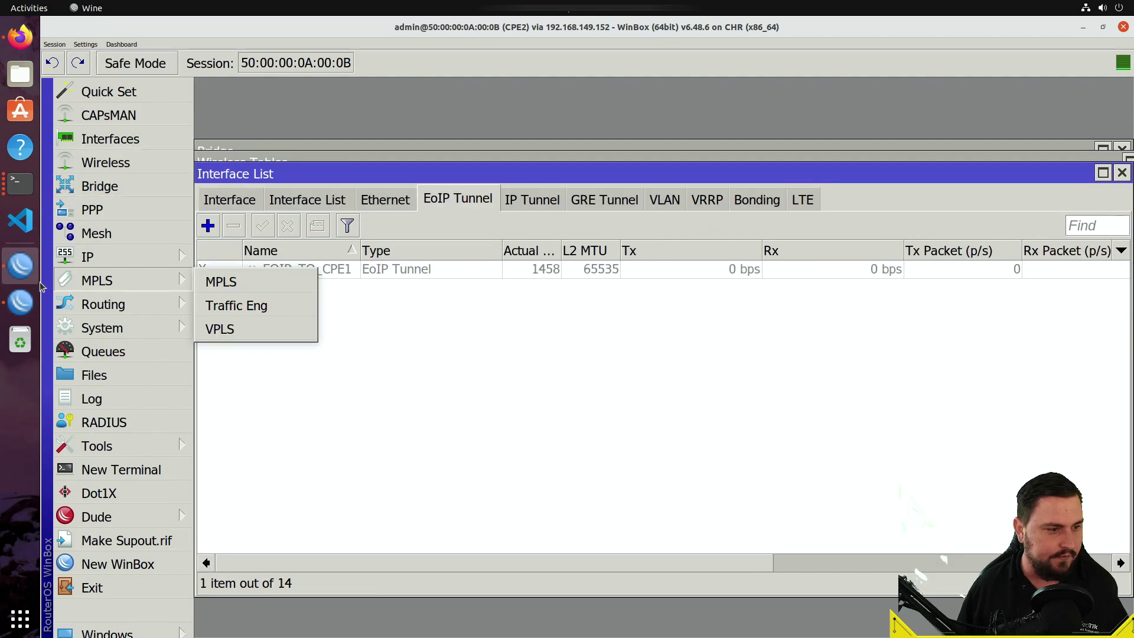
- On CPE1, disable and remove both ports from the EOIP_BR bridge
click(26, 301)
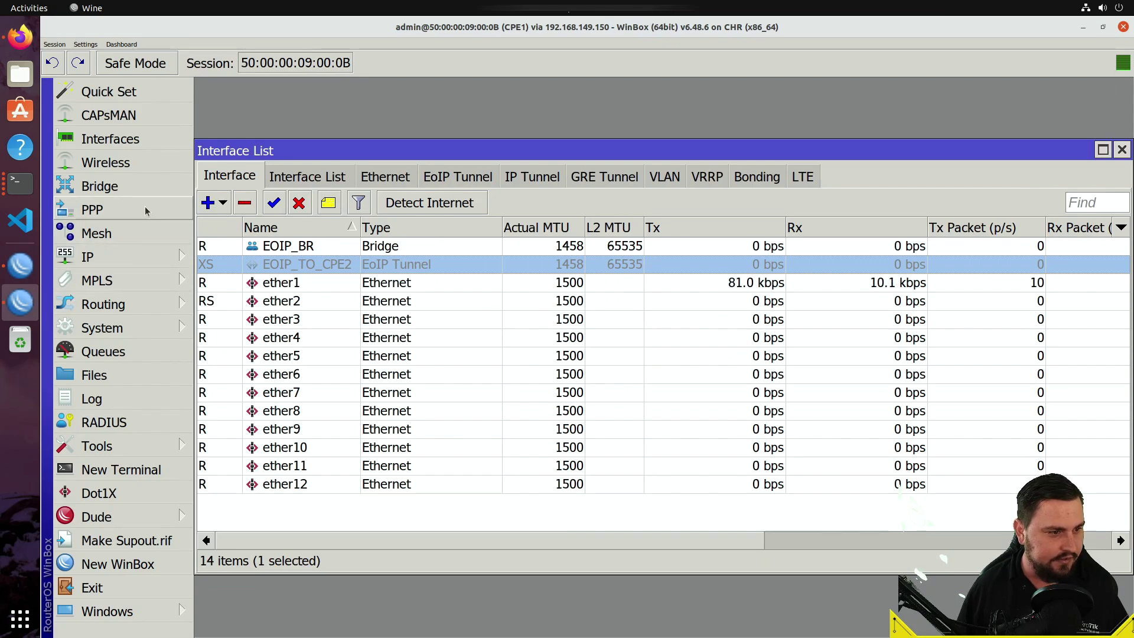
click(112, 186)
drag(316, 247, 318, 269)
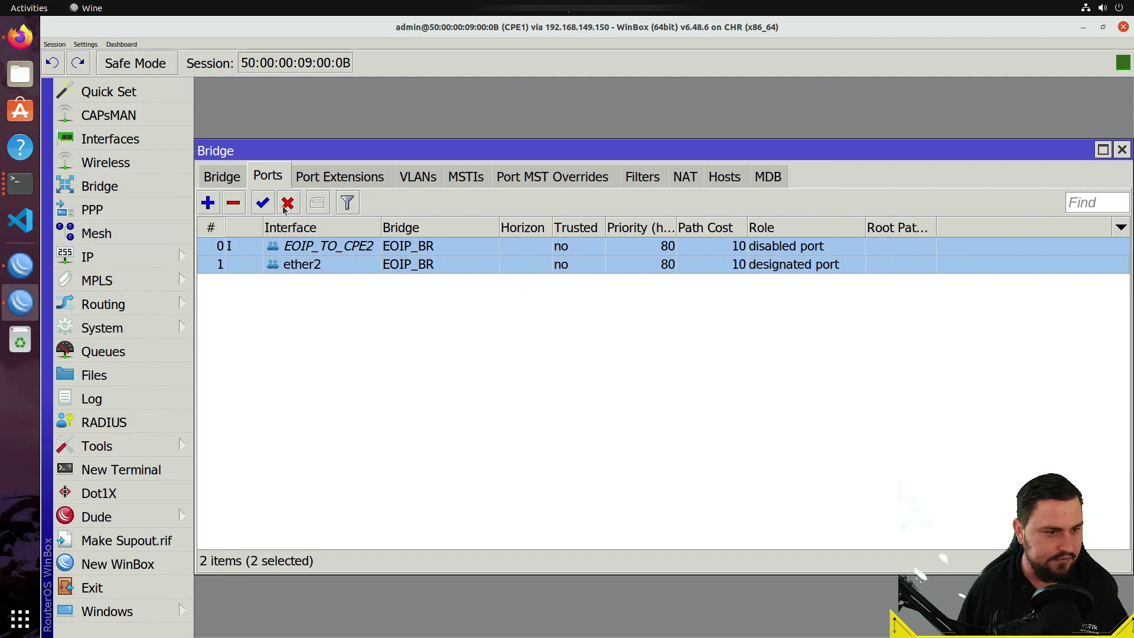
click(288, 203)
click(235, 204)
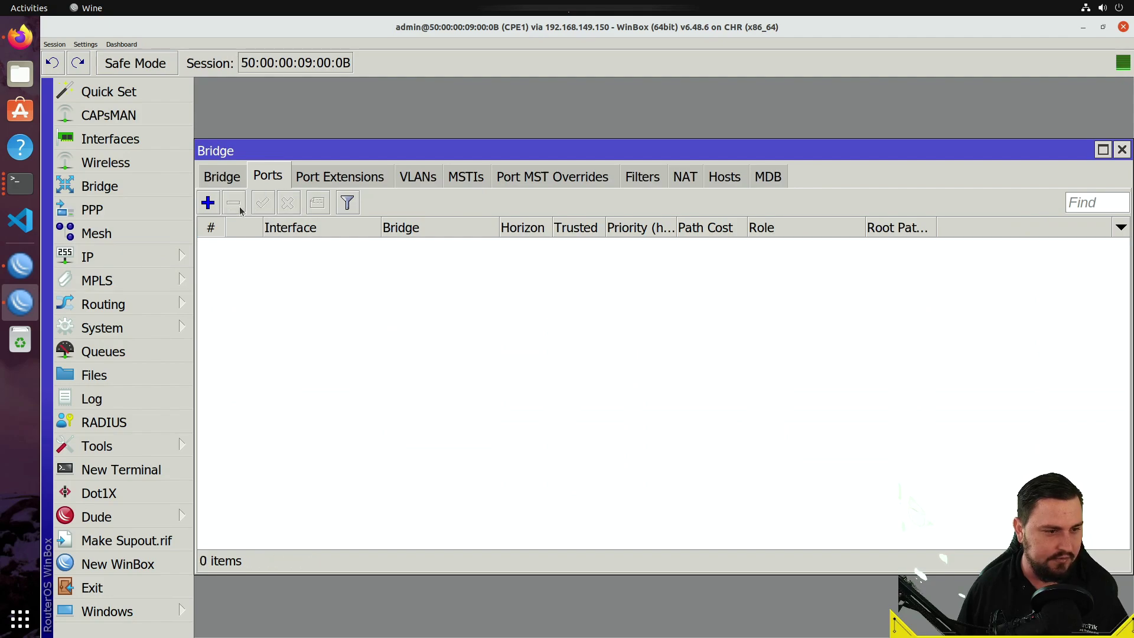
click(319, 179)
click(419, 177)
- Review CPE1's IP address list, then return to the CPE2 session
click(88, 257)
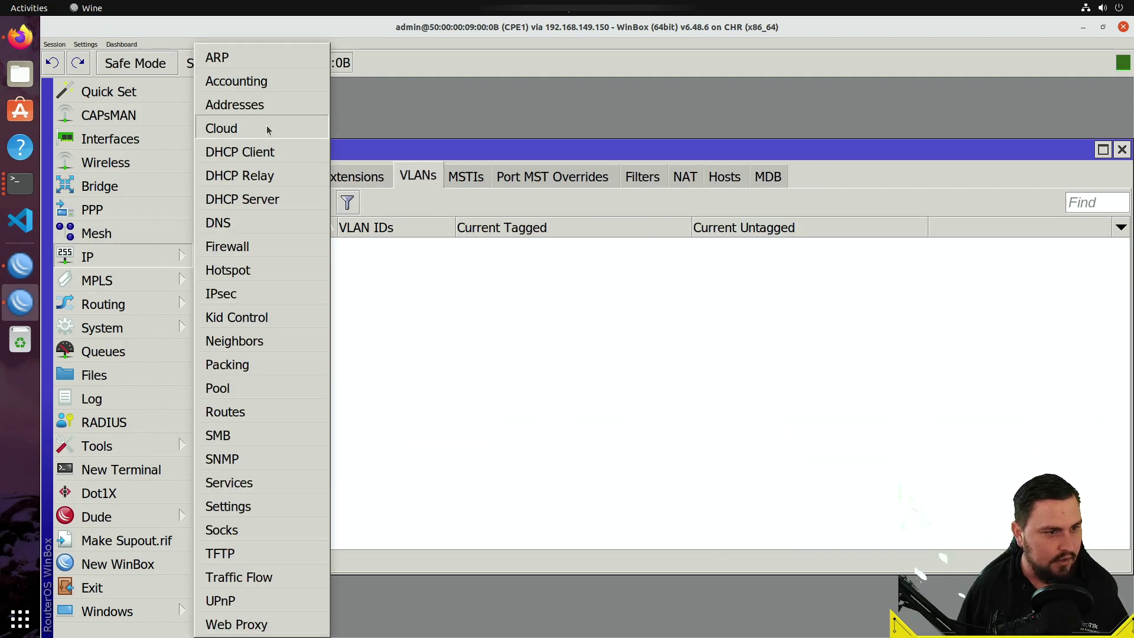
click(274, 106)
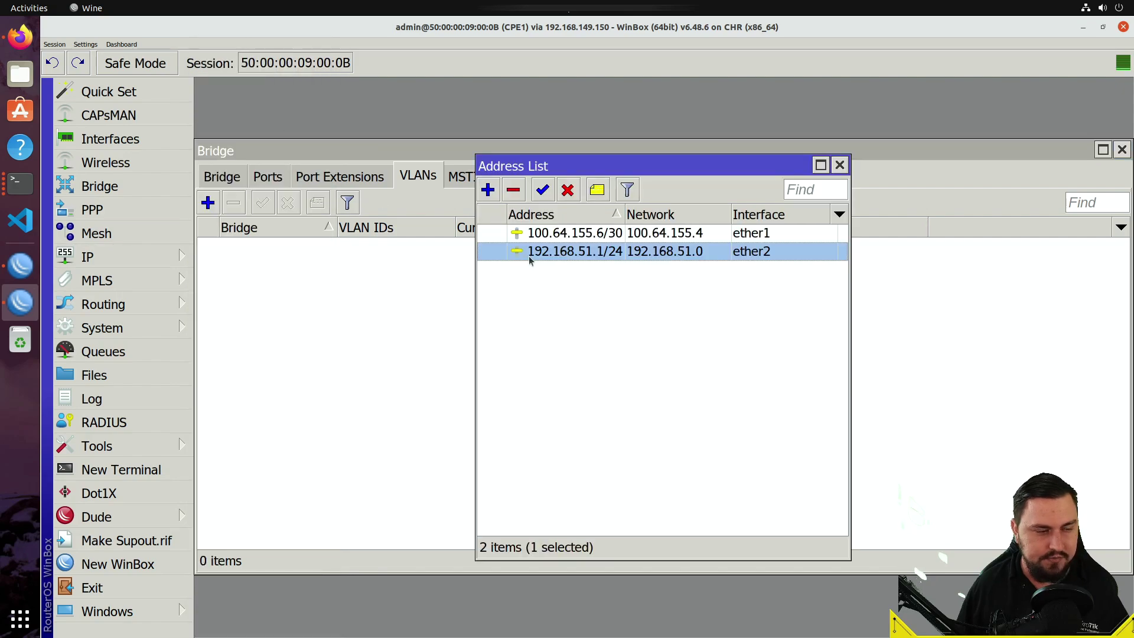
click(838, 167)
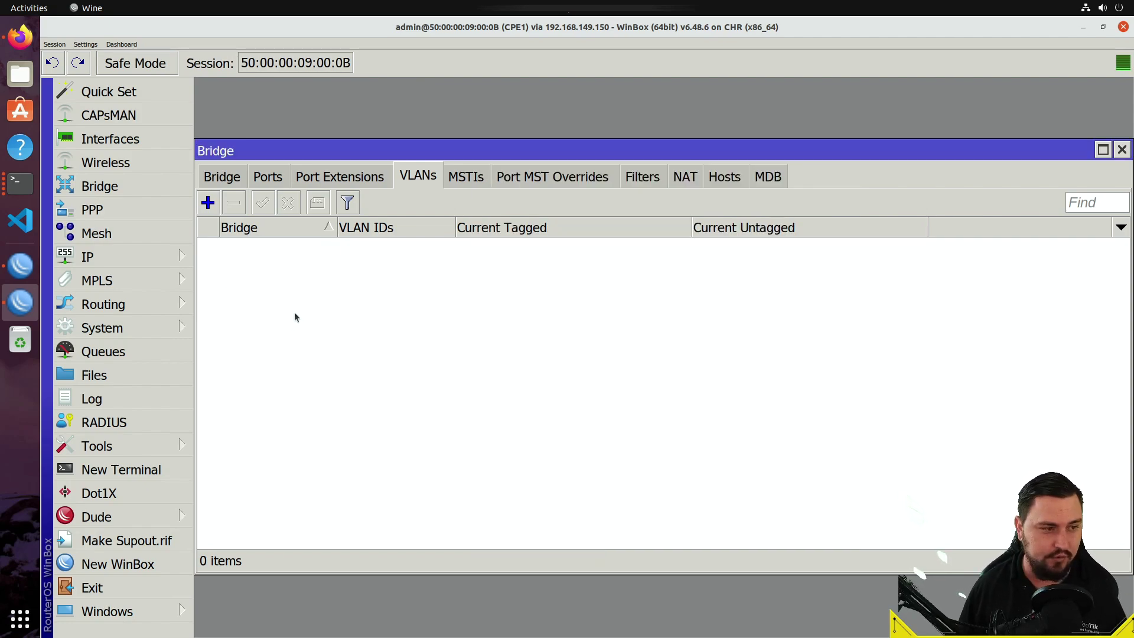
click(11, 270)
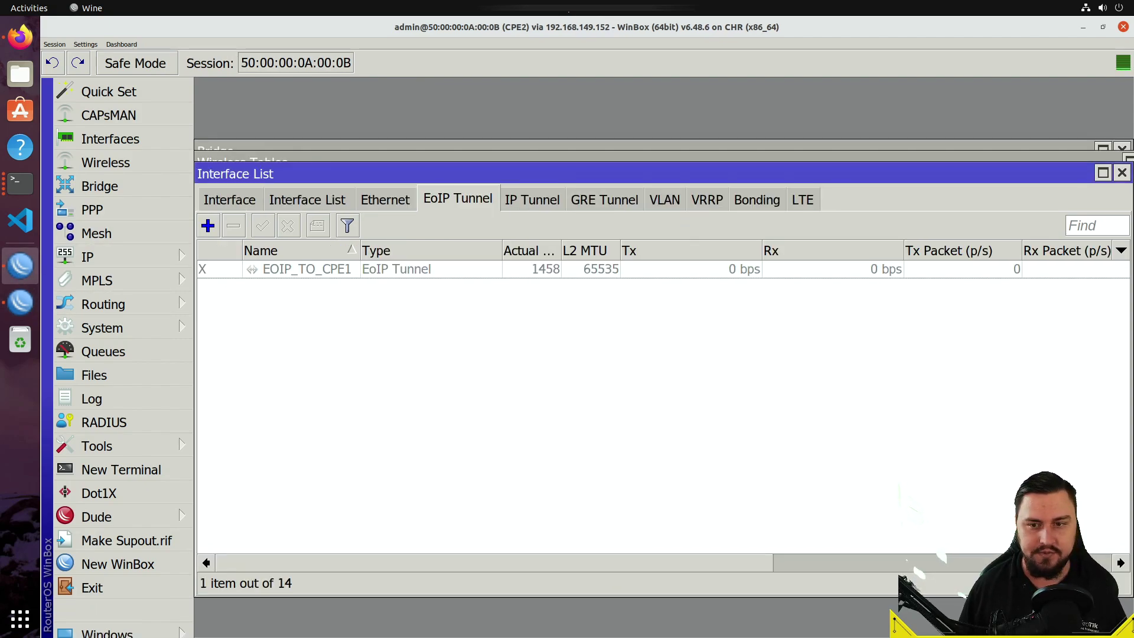
- Close CPE2's leftover interface, wireless and bridge windows
click(1122, 172)
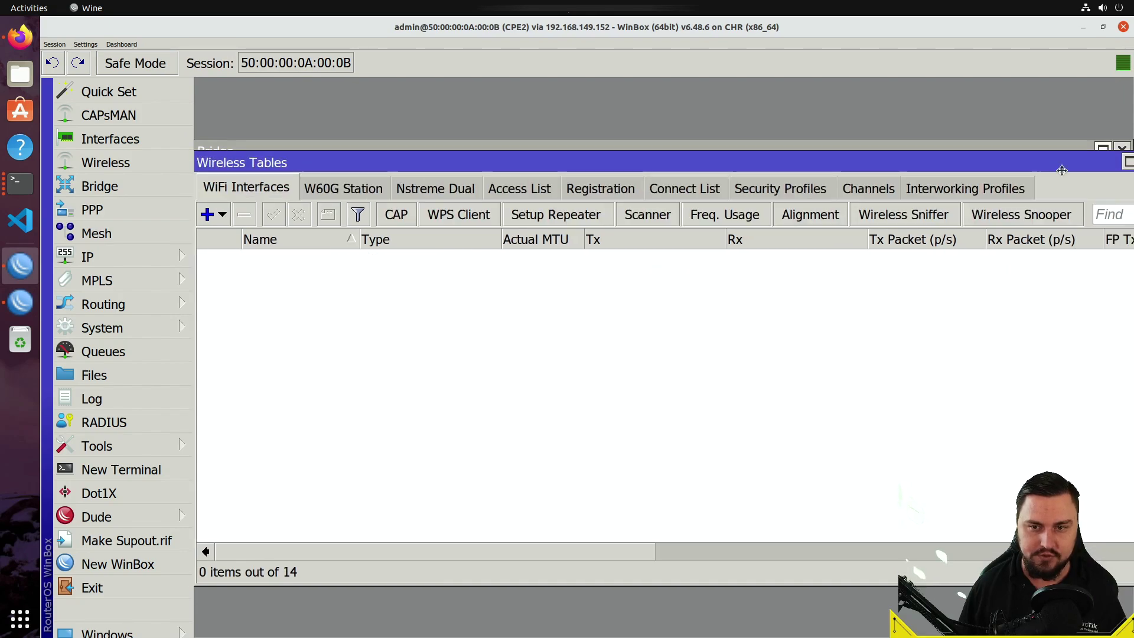
click(1104, 160)
click(988, 189)
click(1121, 150)
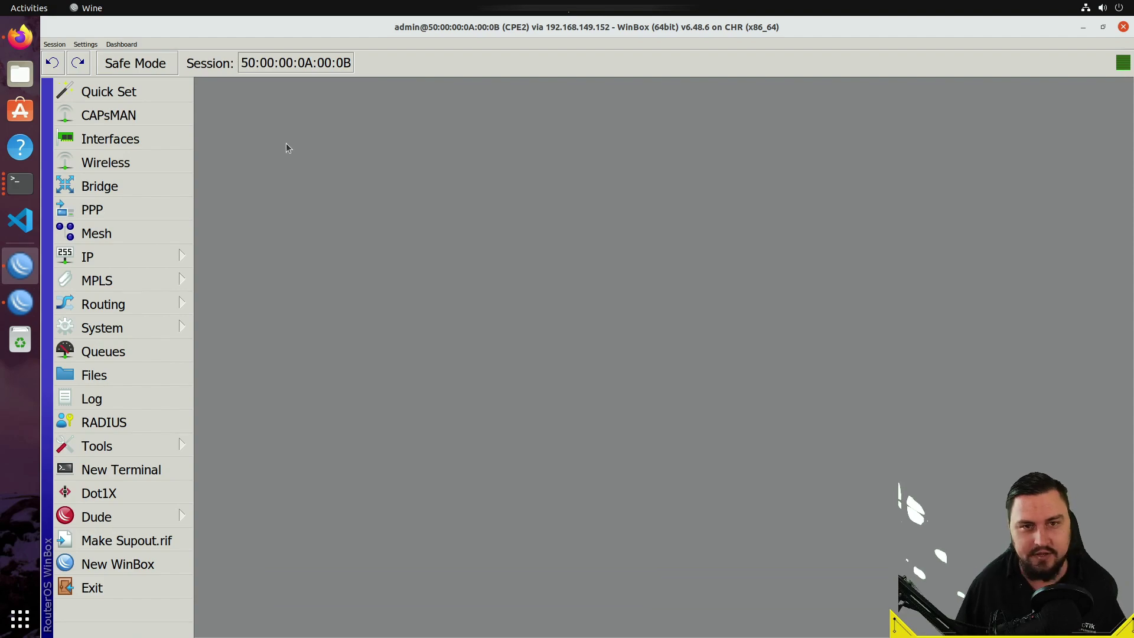
- Start a new IP tunnel on CPE2 named IPIP_TO_CPE1
click(148, 141)
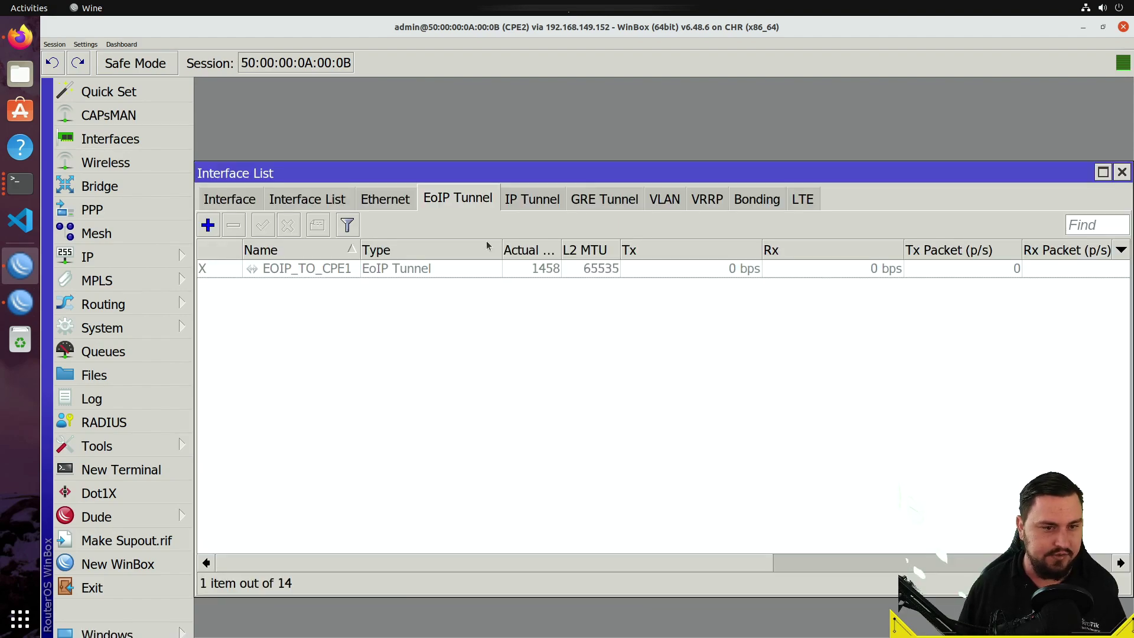
click(540, 207)
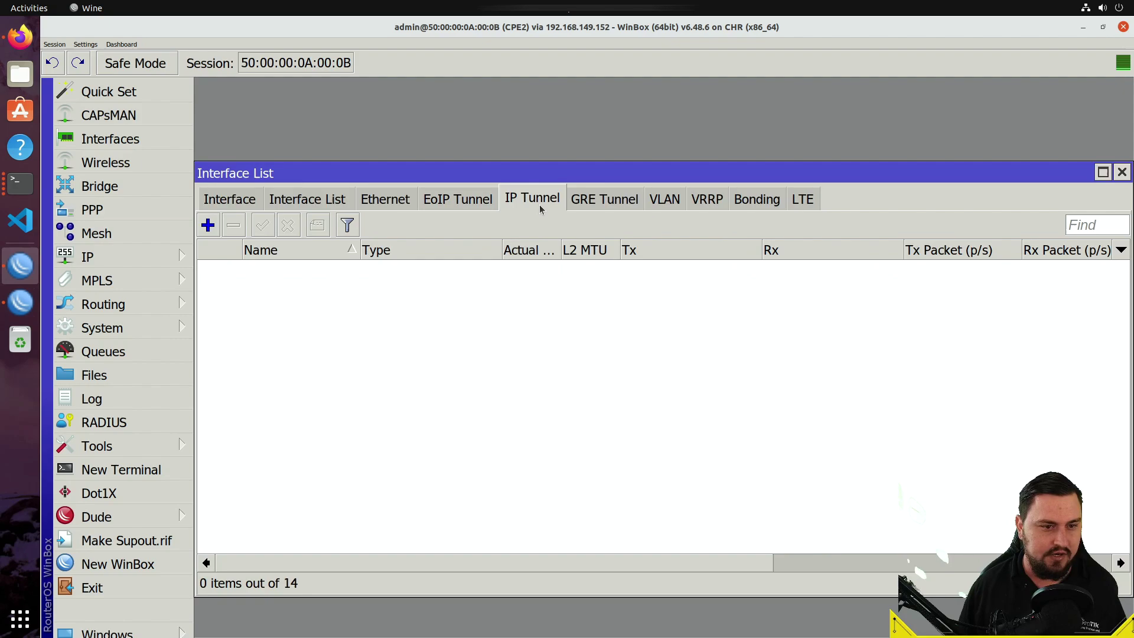
click(208, 226)
click(580, 196)
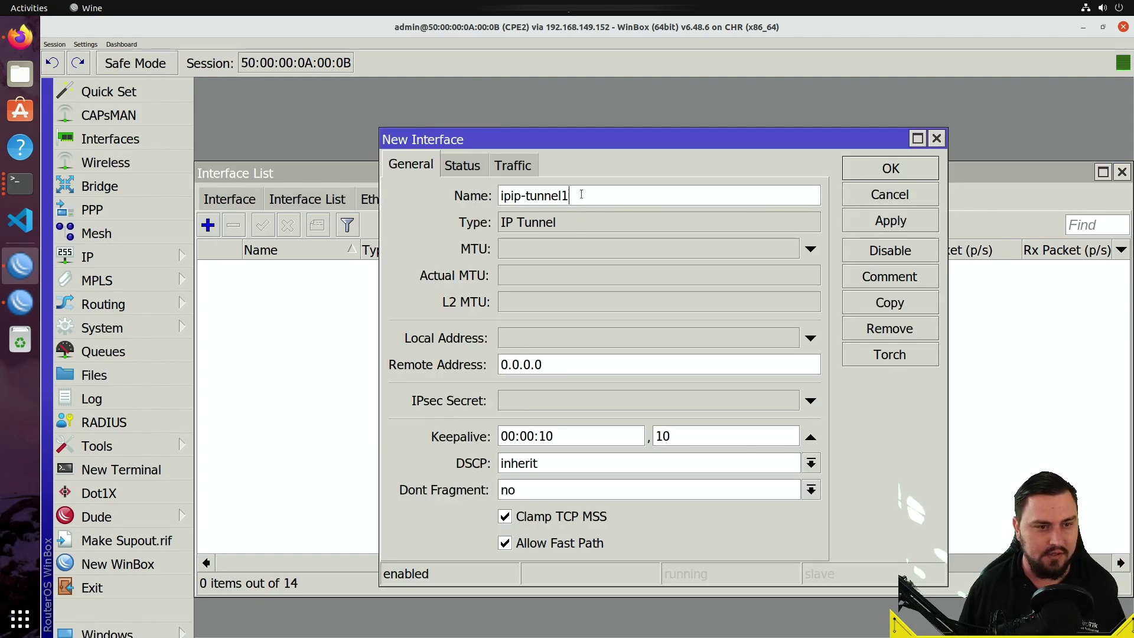
double_click(580, 195)
text(IPIP)
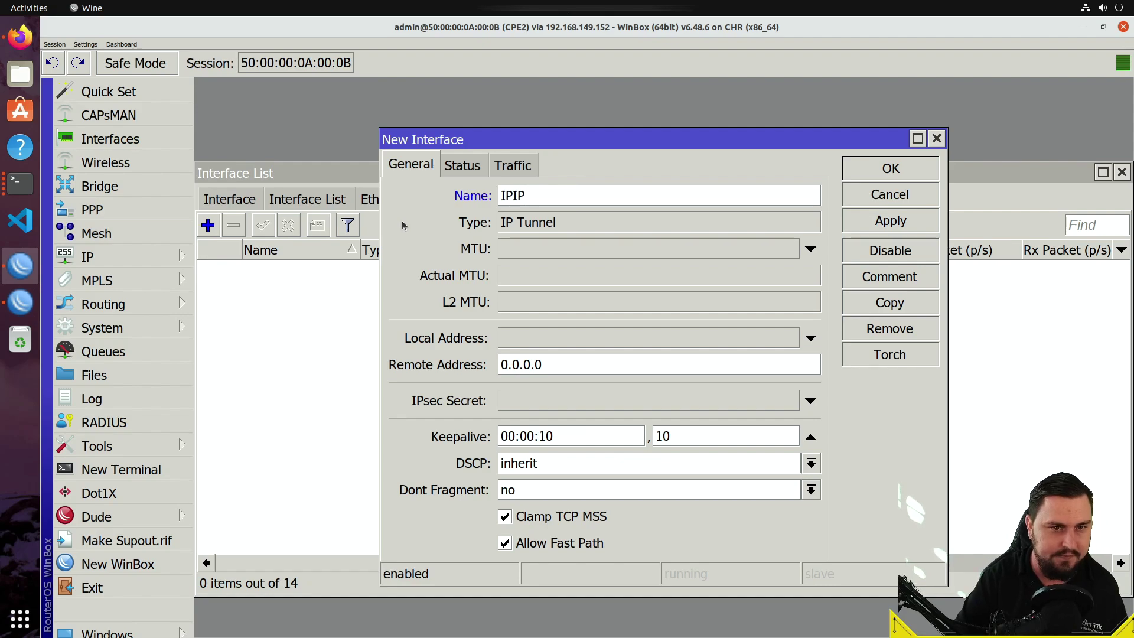
text(_TO_CPE1)
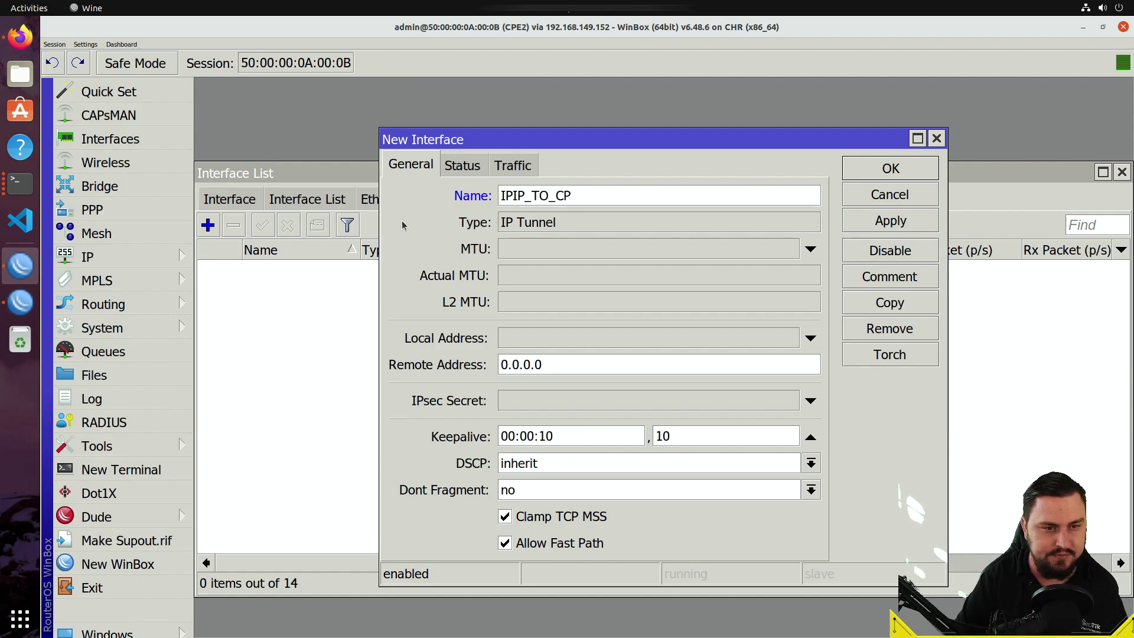
- Set the tunnel's local address 100.64.155.2 and remote 100.64.155.6, and apply
click(545, 333)
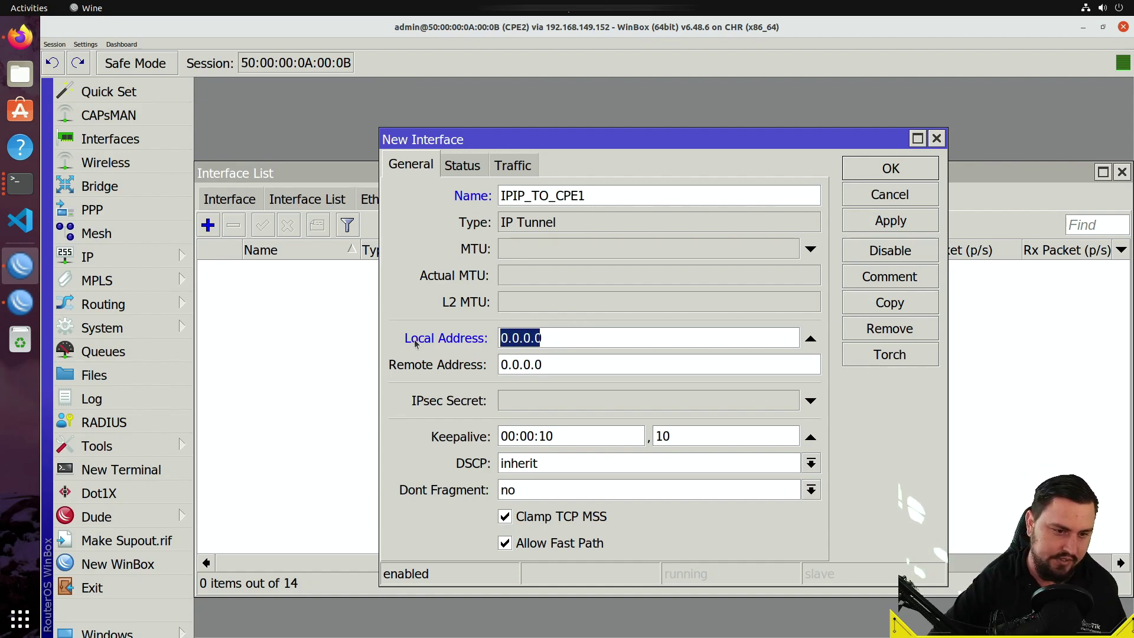
text(100.64.)
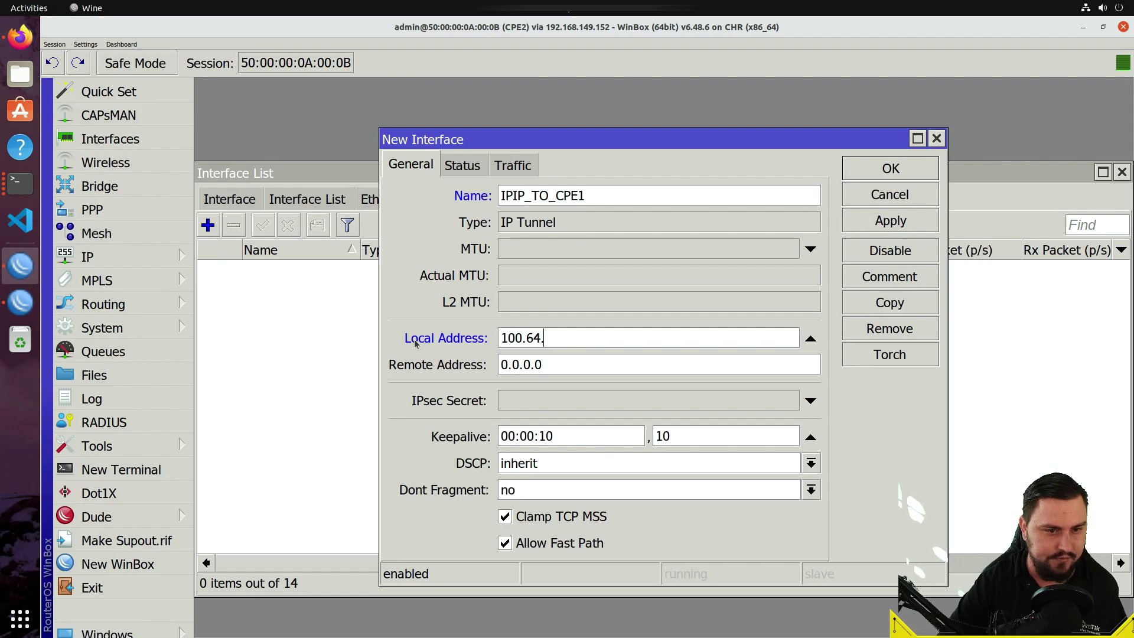
text(155.)
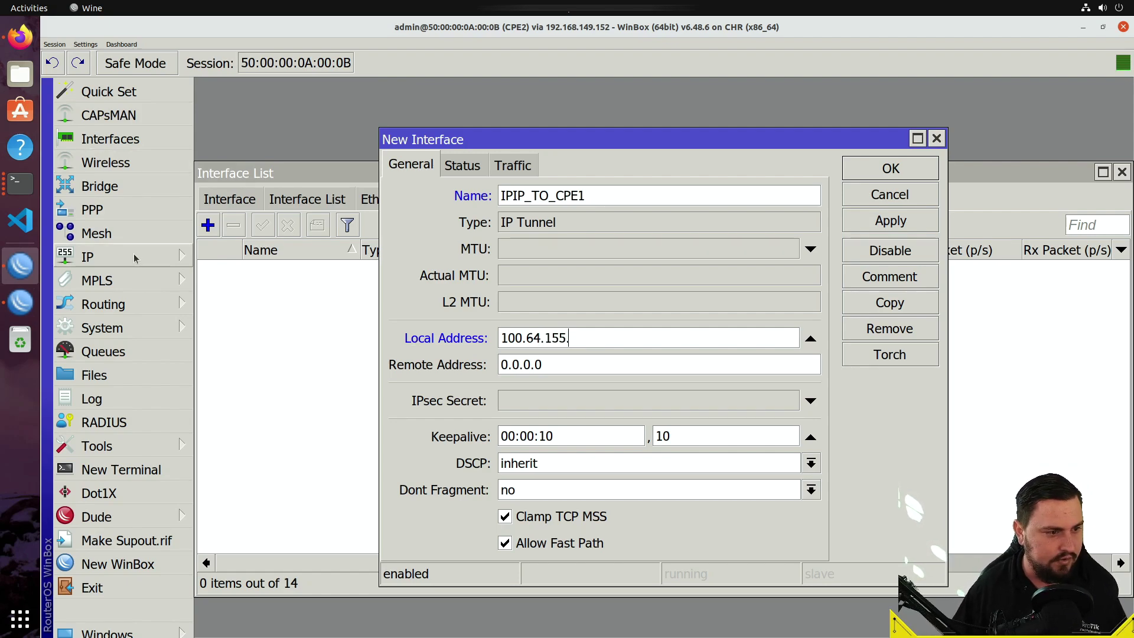
click(87, 257)
click(237, 104)
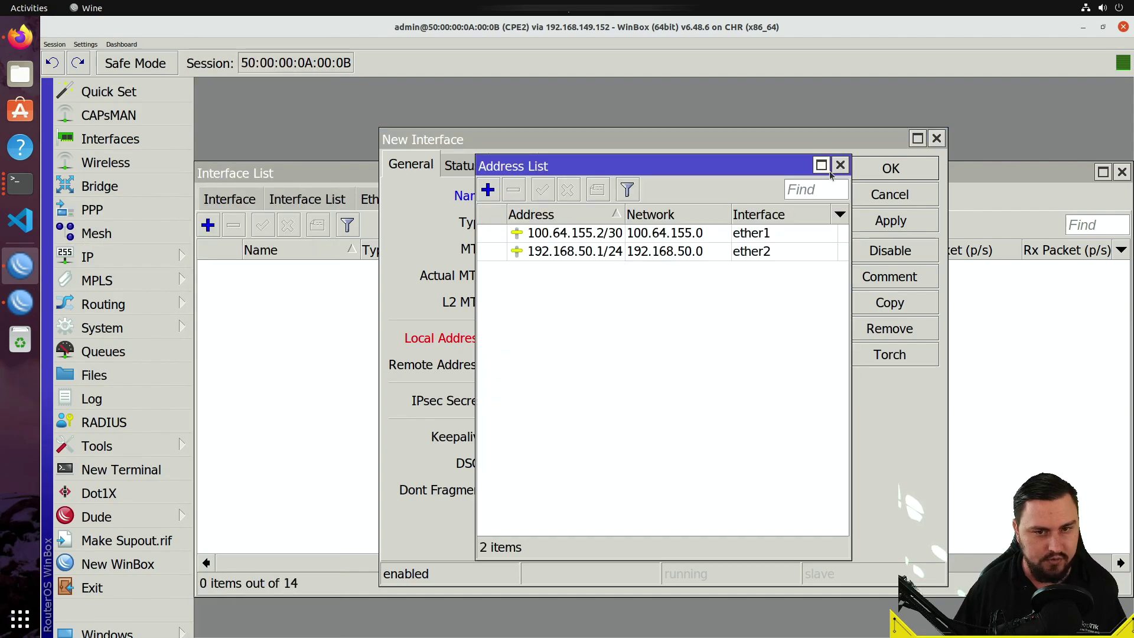
click(840, 165)
click(632, 337)
text(2)
key(Tab)
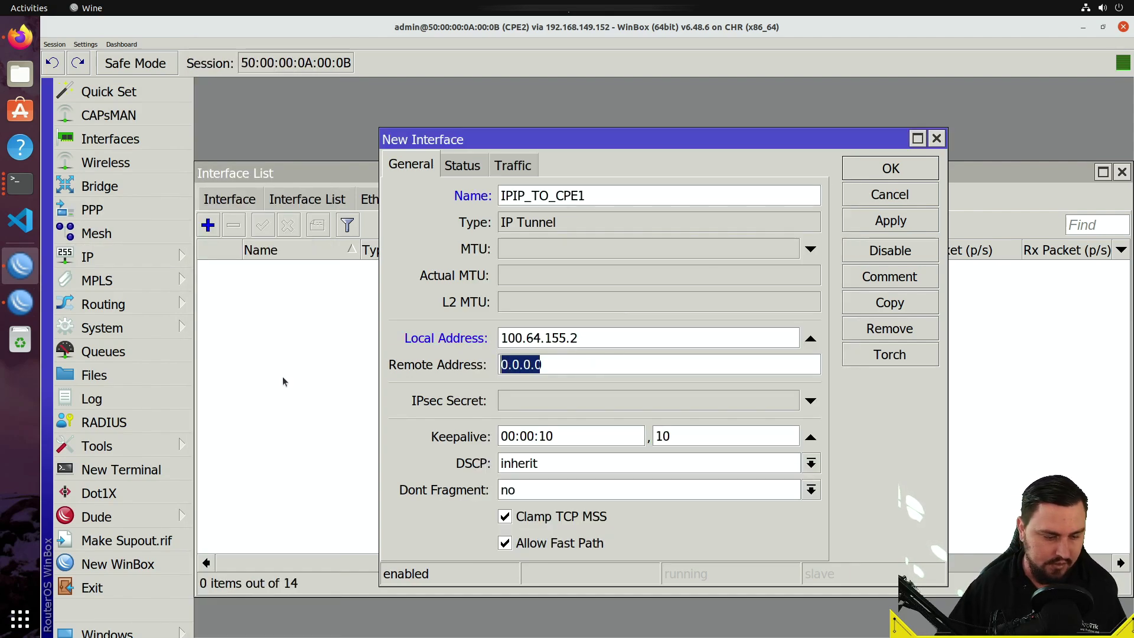
text(100.64)
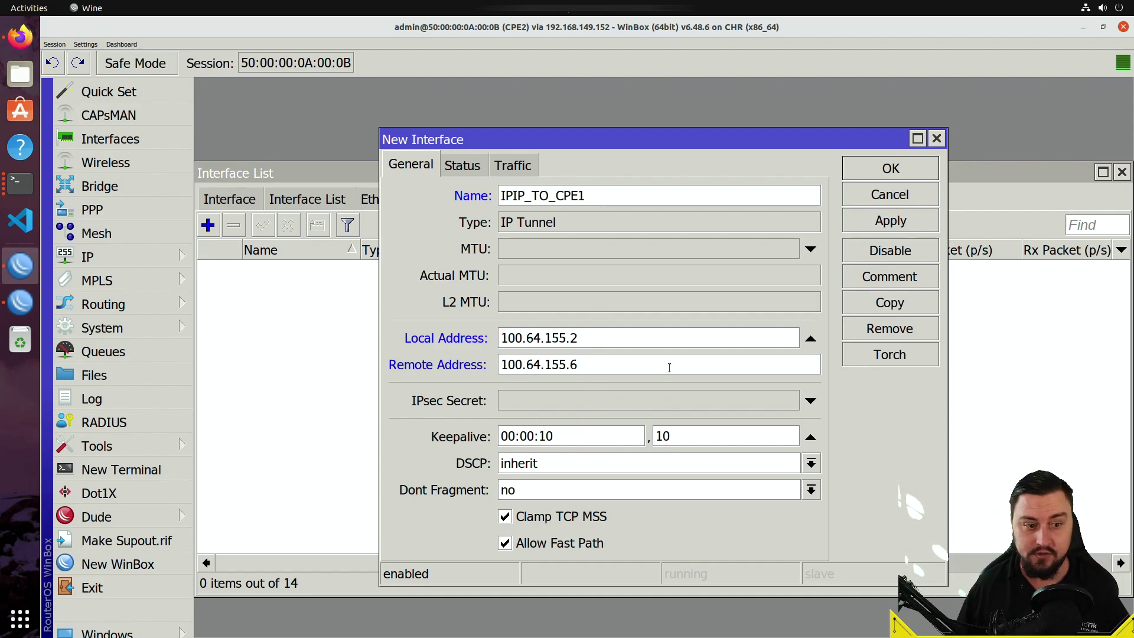
click(886, 237)
- Save IPIP_TO_CPE1 and inspect its properties, including the 1480 actual MTU
click(884, 171)
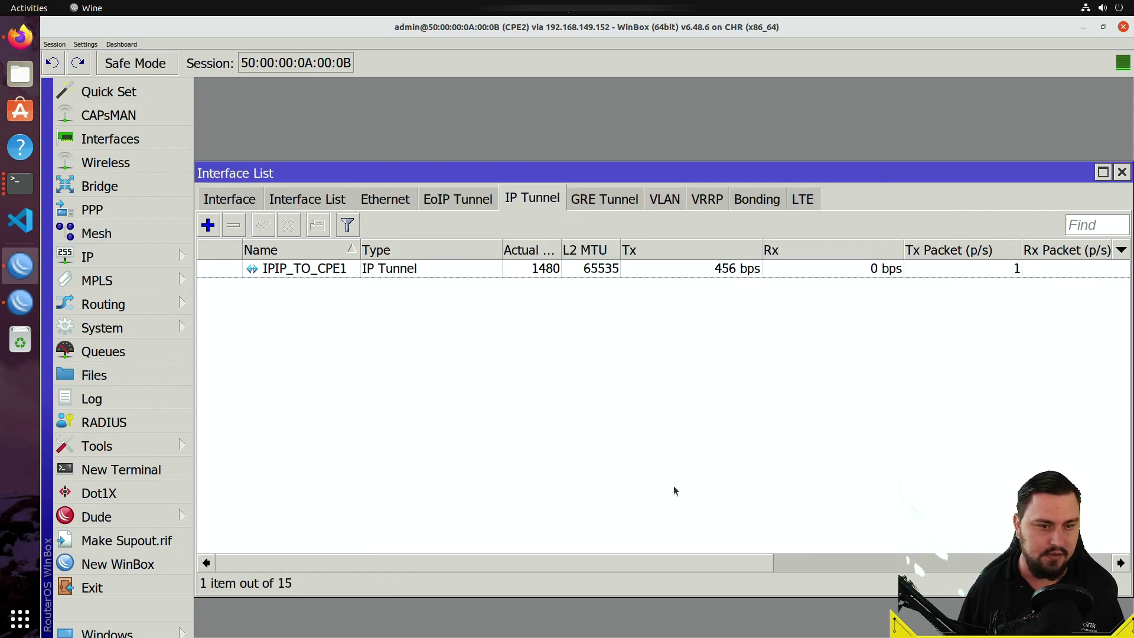
double_click(544, 267)
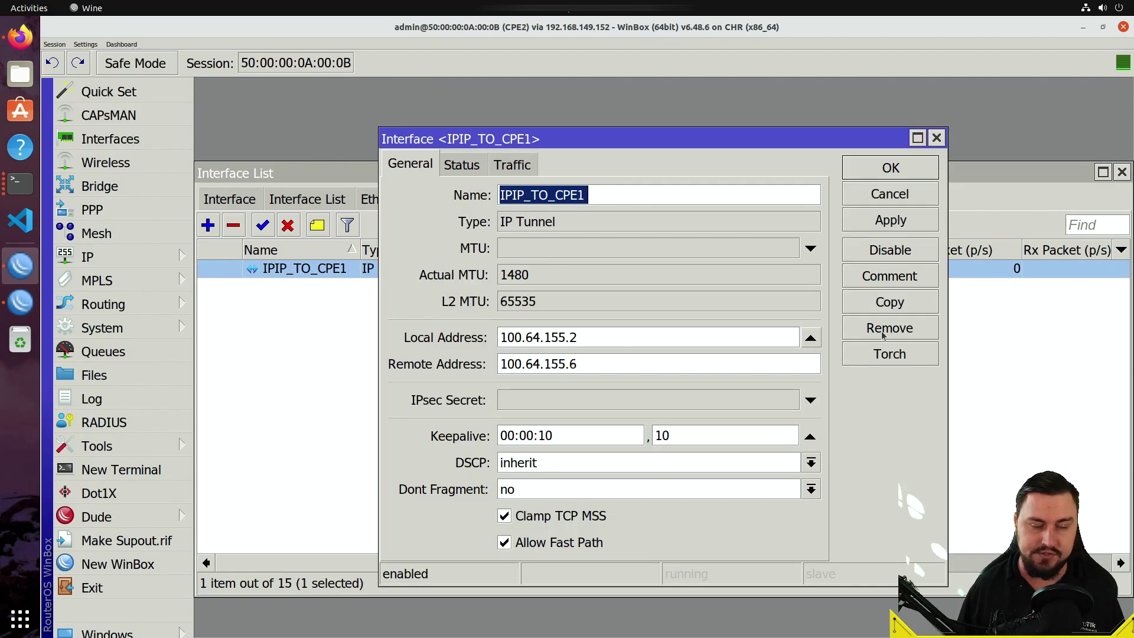
double_click(510, 274)
click(937, 138)
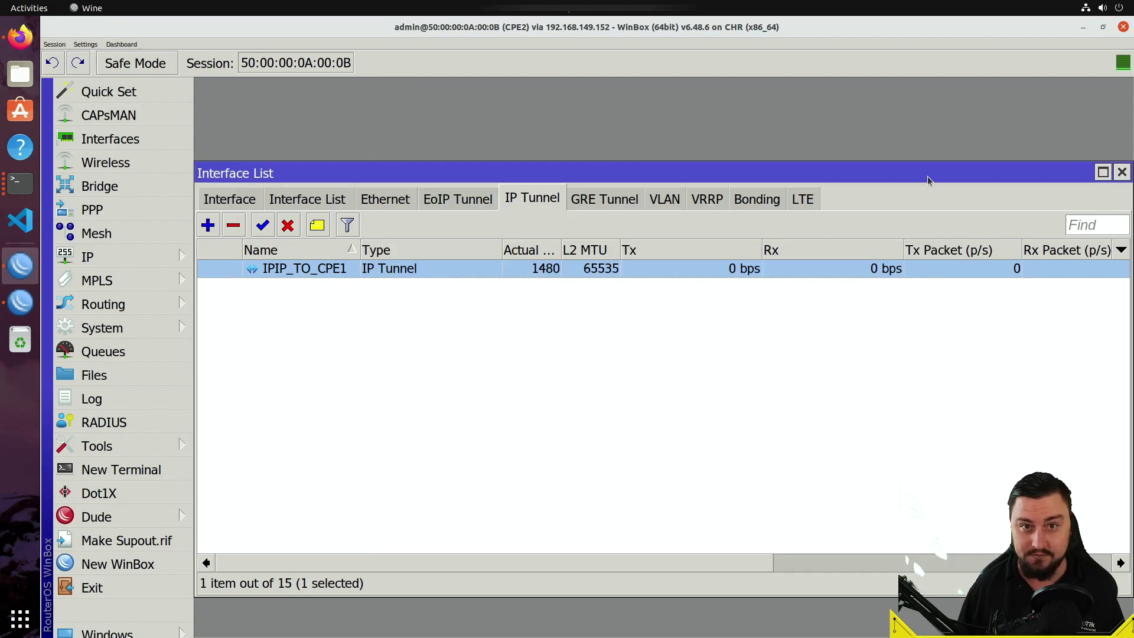
- Select IPIP_TO_CPE1 in CPE2's full interface list, then switch to the CPE1 session
drag(701, 558, 328, 357)
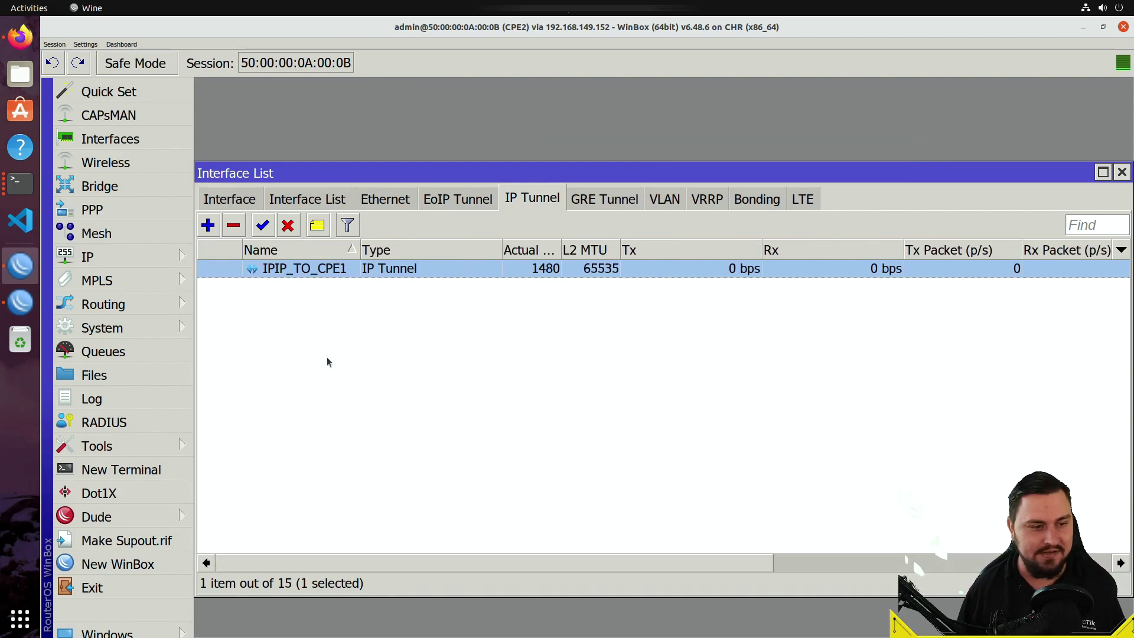
click(231, 198)
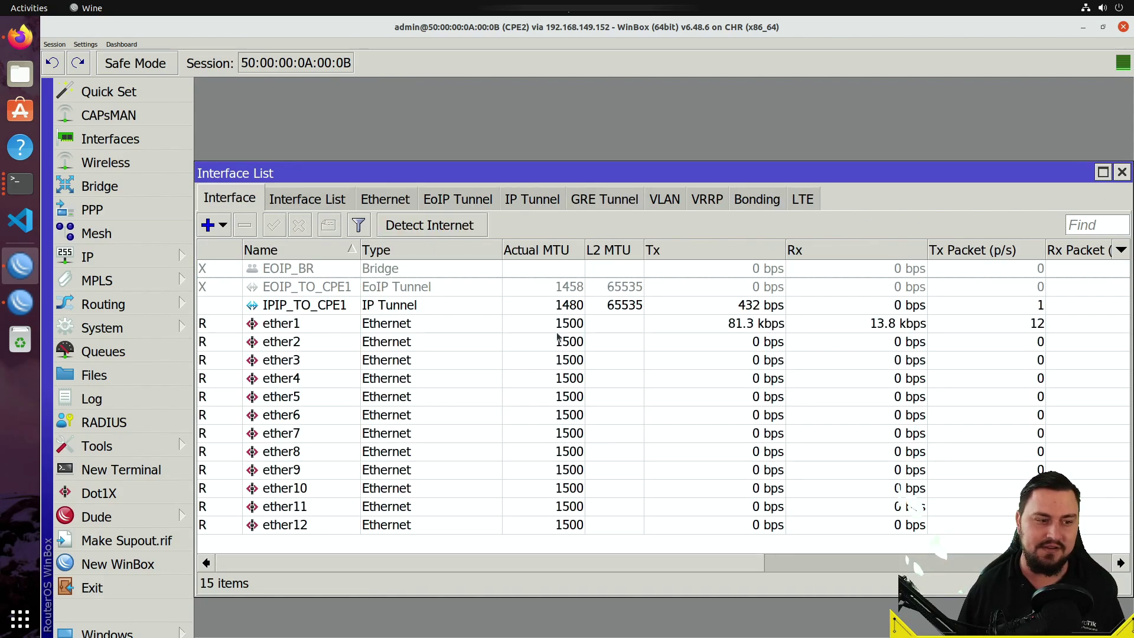
click(506, 309)
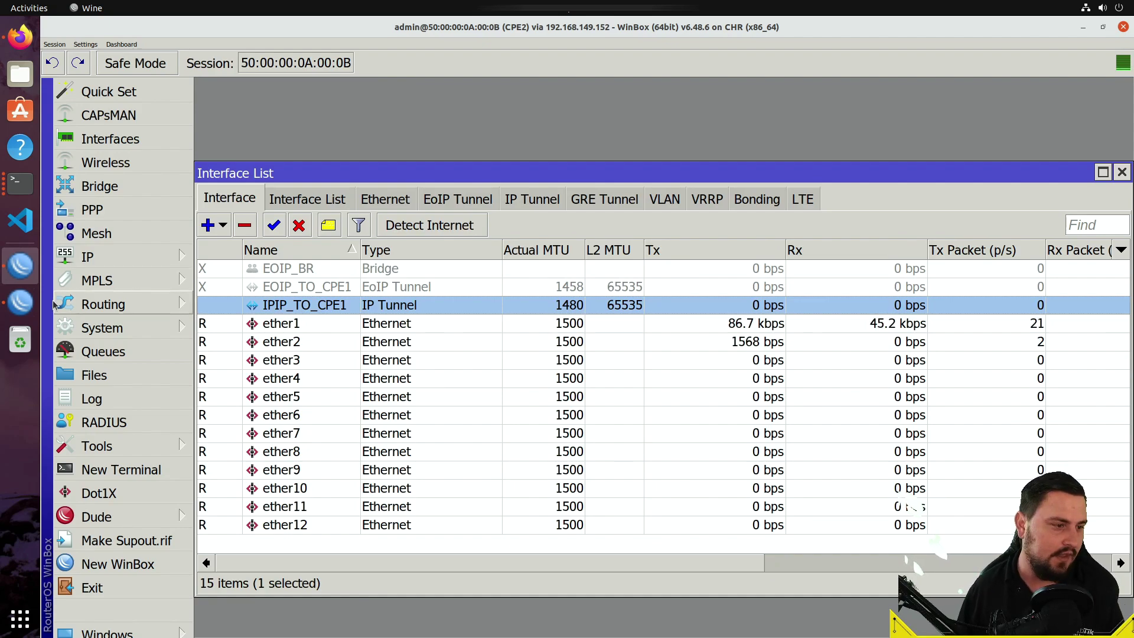
click(20, 302)
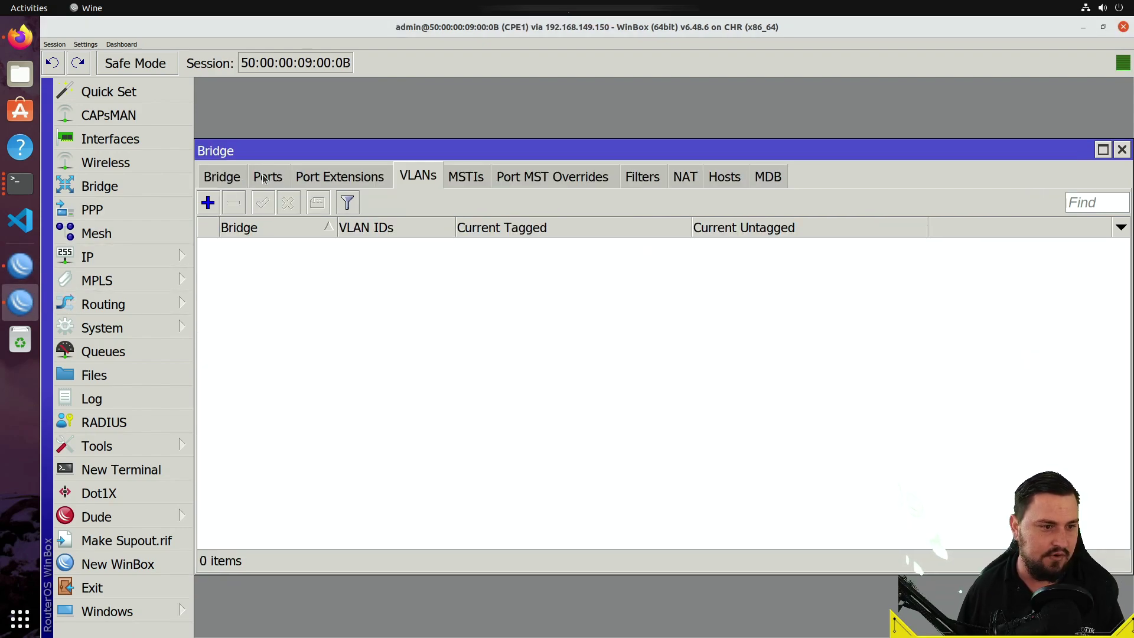
- Create IP tunnel IPIP_TO_CPE2 with local 100.64.155.6 and remote 100.64.155.2
click(153, 138)
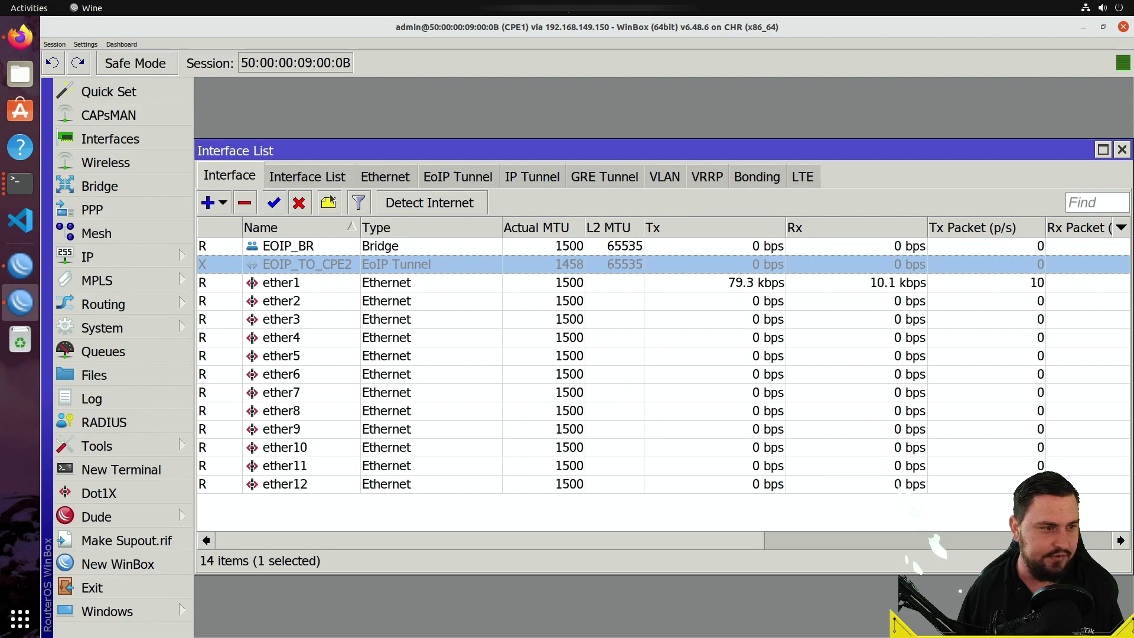
click(545, 172)
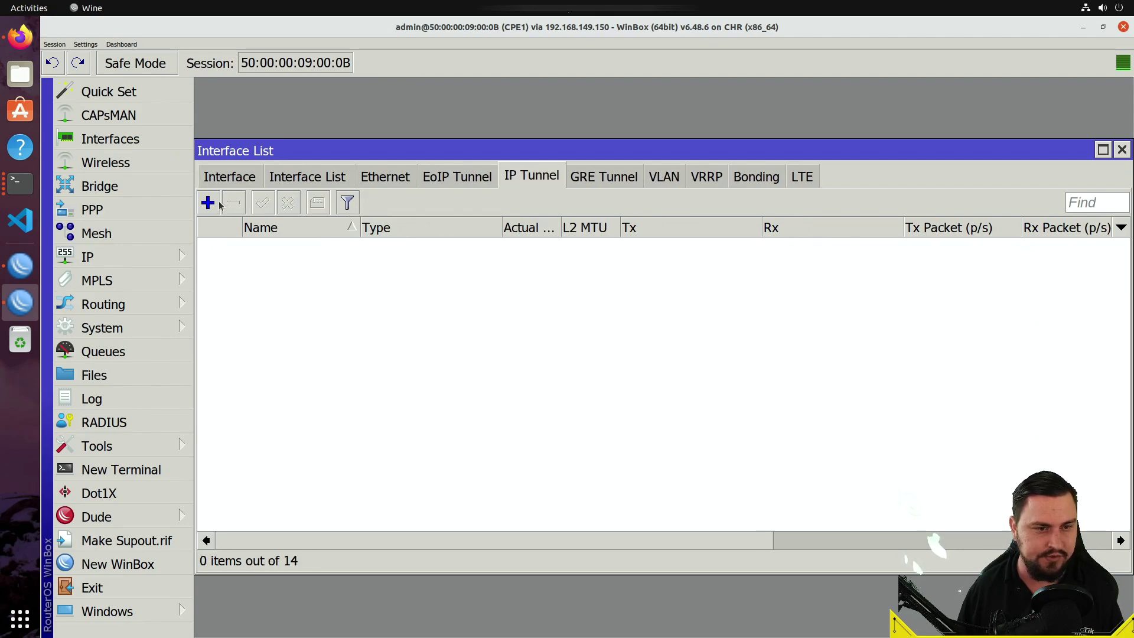
click(216, 202)
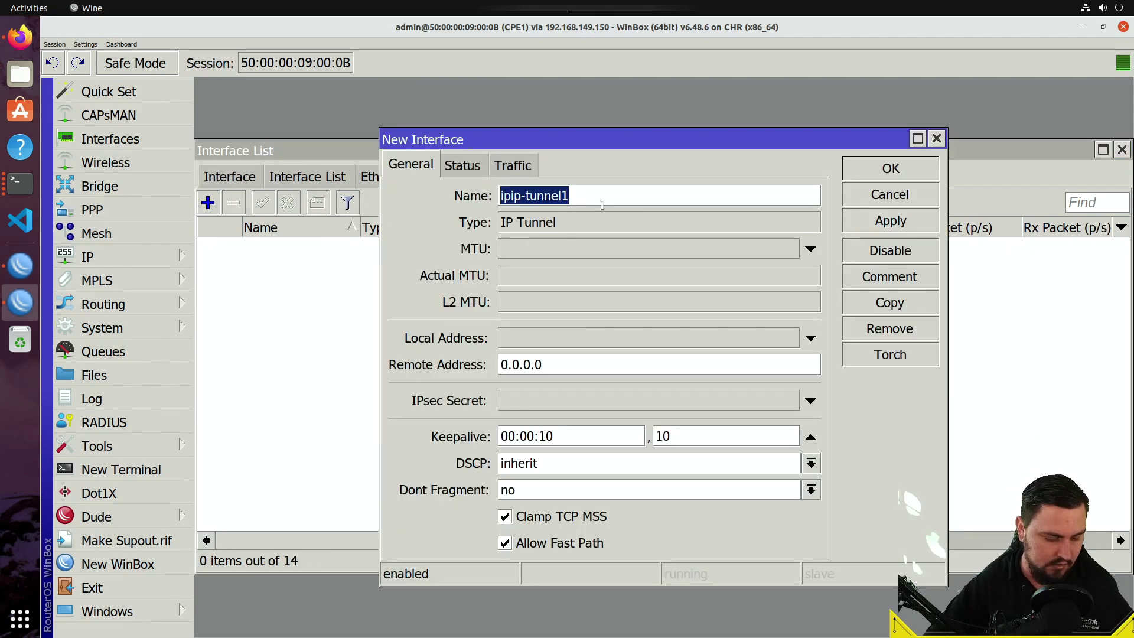
text(IPIP_TO_CP)
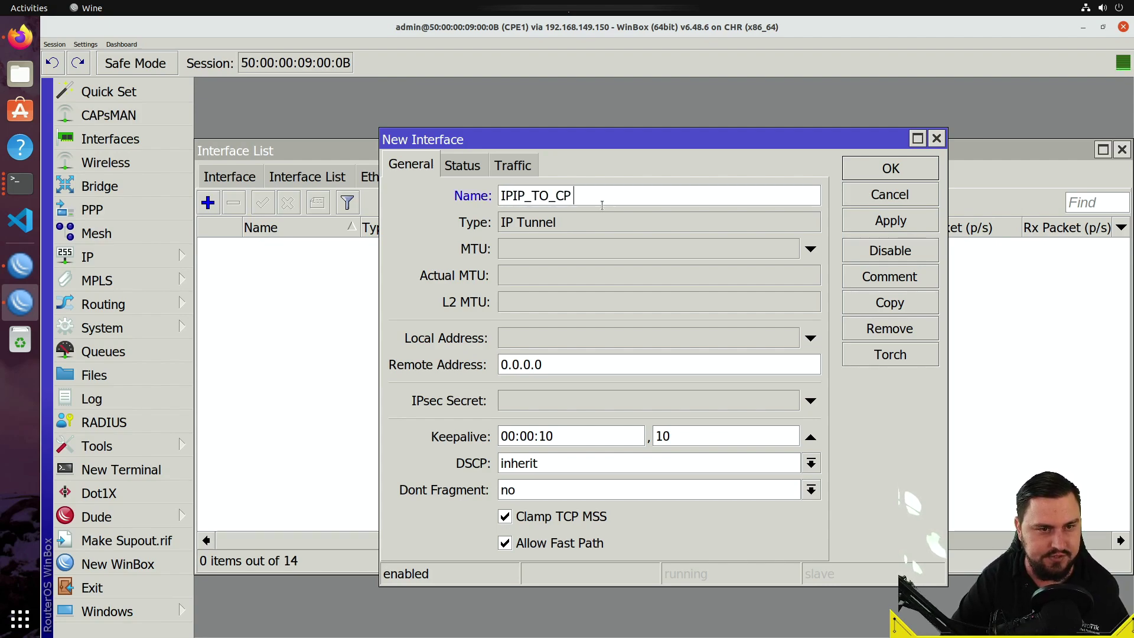
text(E2)
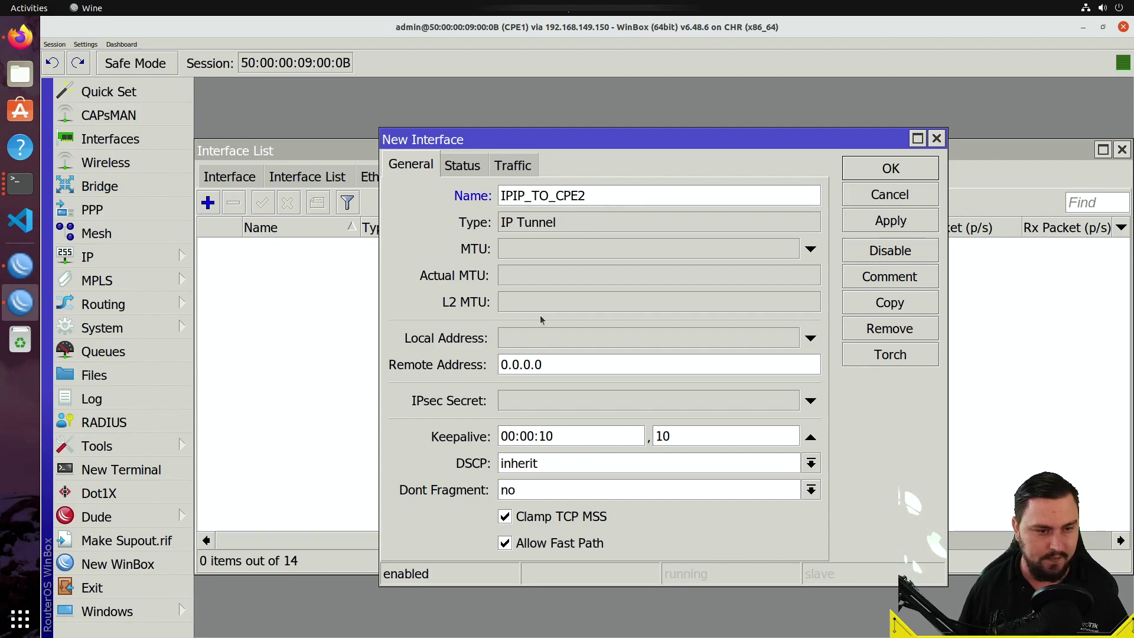
click(537, 337)
text(100.6)
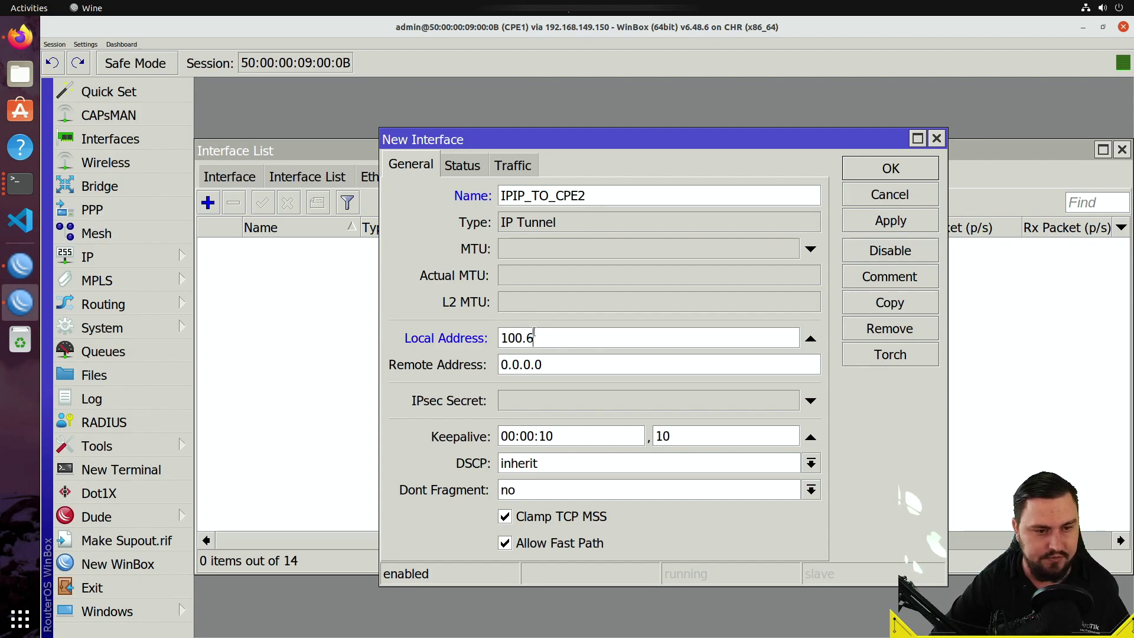
text(4.155.6)
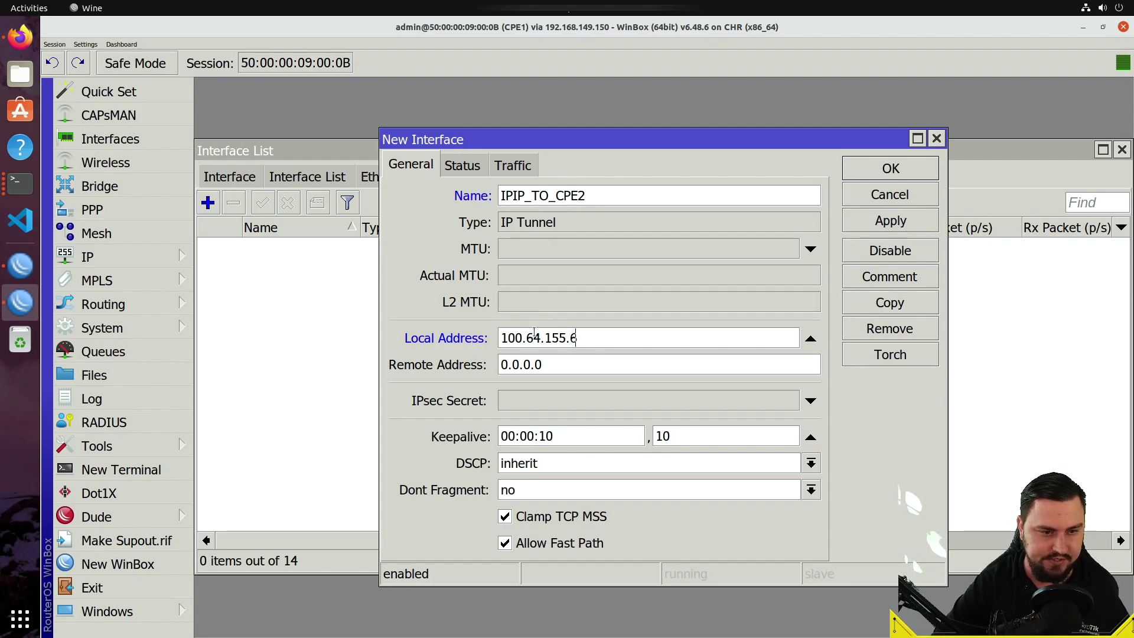
key(Tab)
text(100.6)
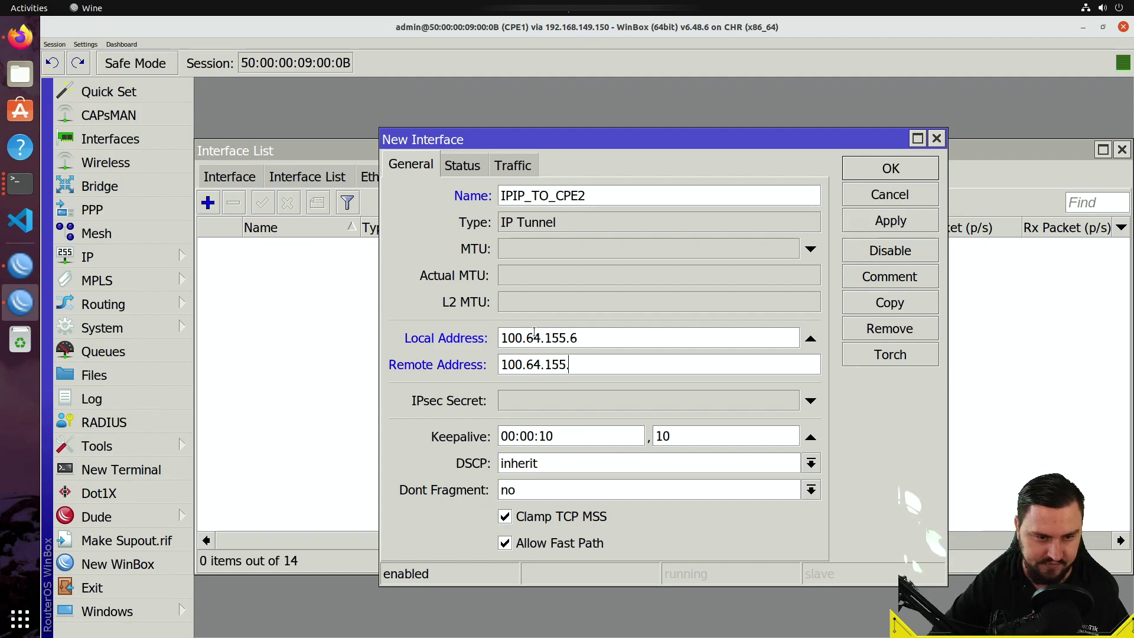
click(844, 228)
click(886, 170)
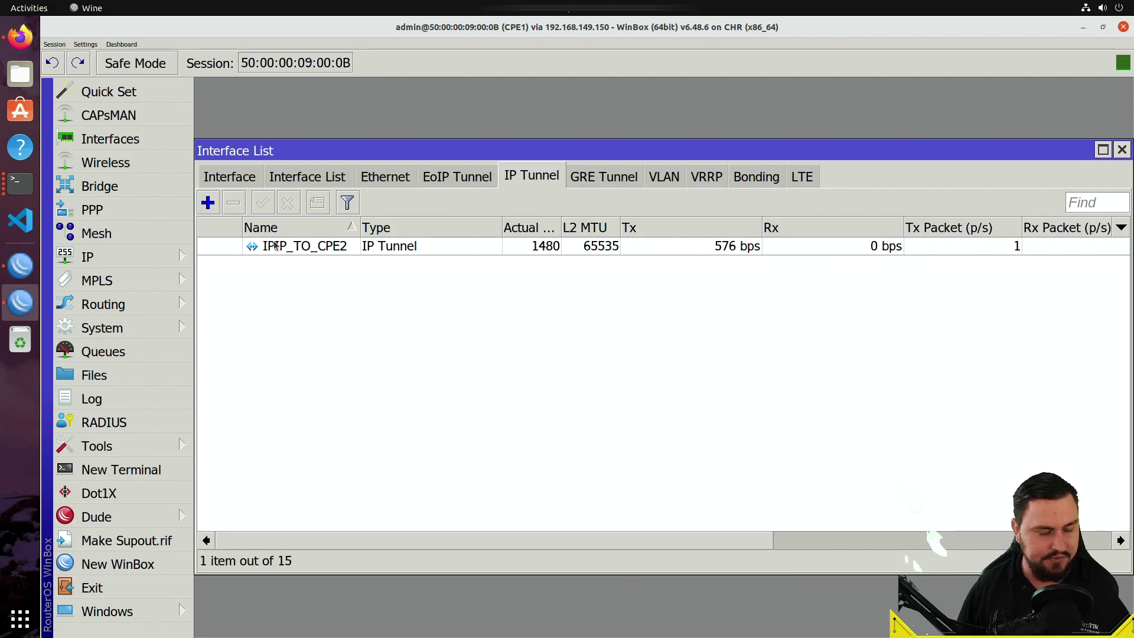
- Open IPIP_TO_CPE2's properties to verify them, closing without changes
click(230, 253)
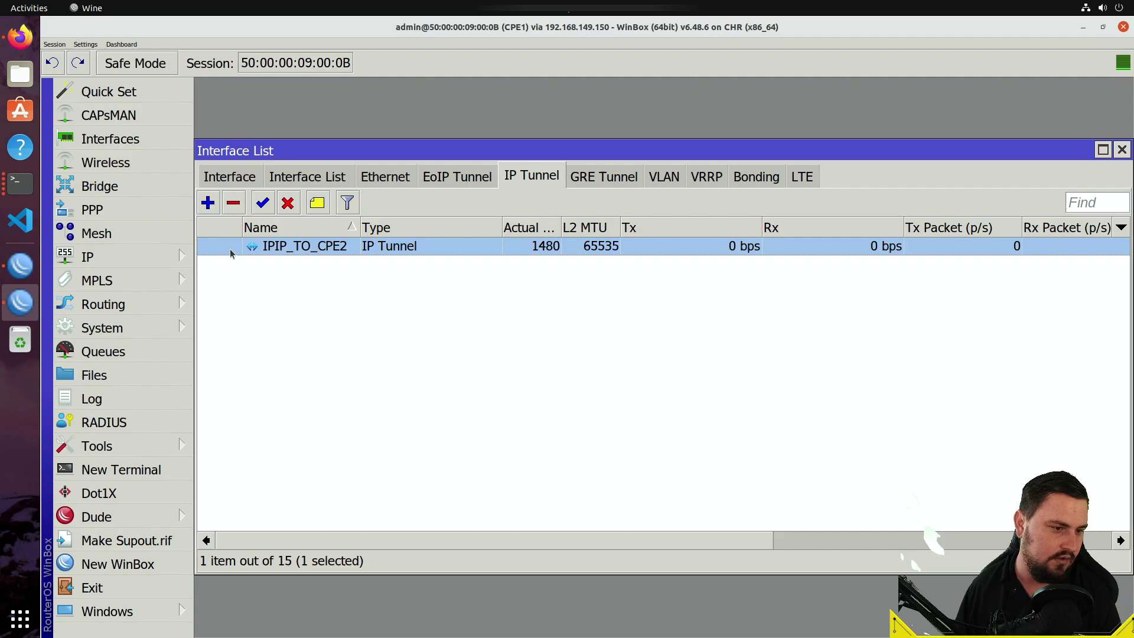
double_click(301, 250)
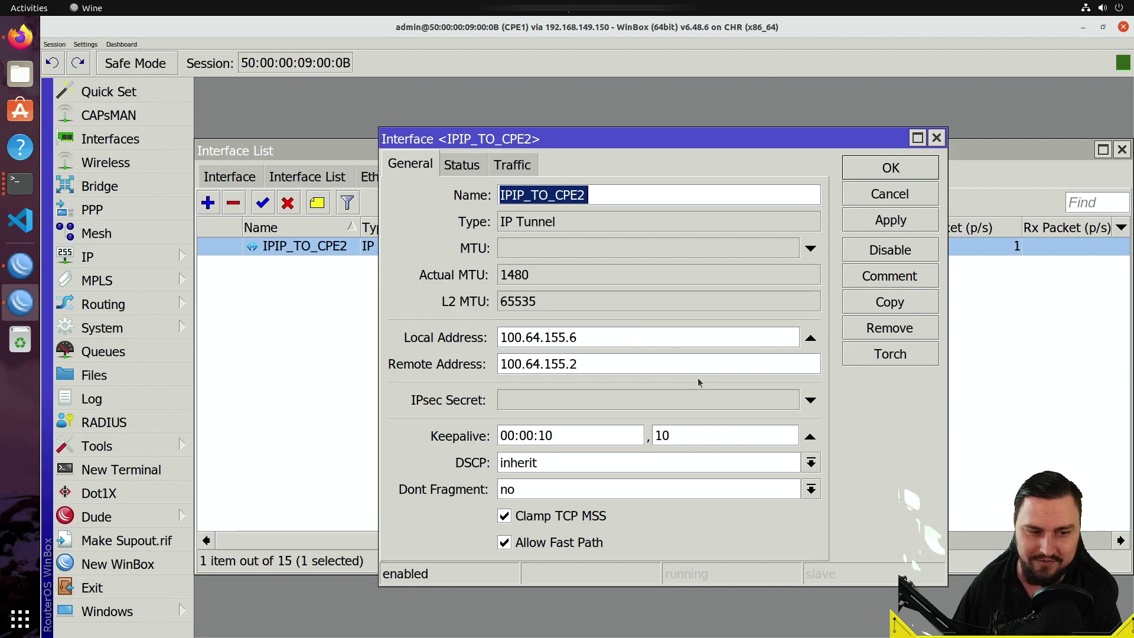
click(890, 194)
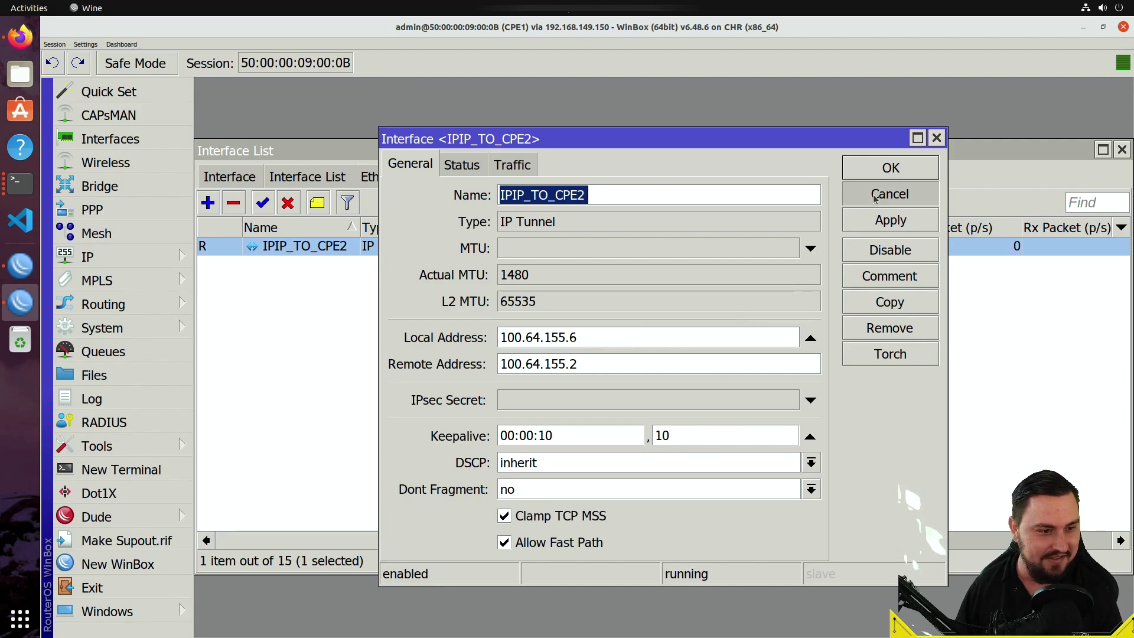
click(594, 260)
double_click(583, 253)
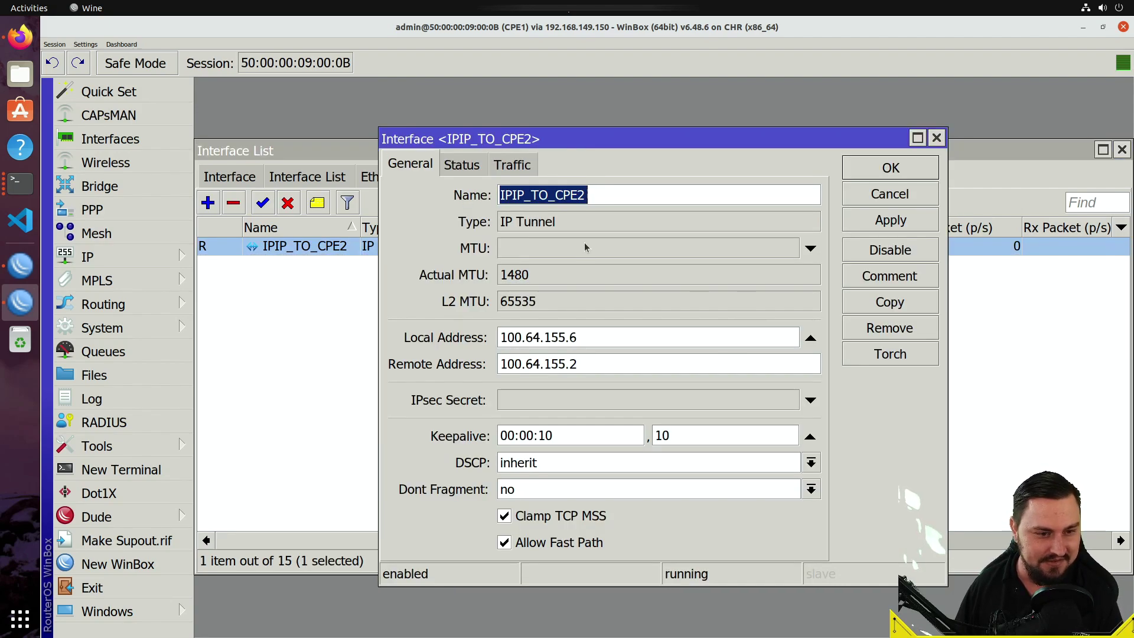
click(910, 195)
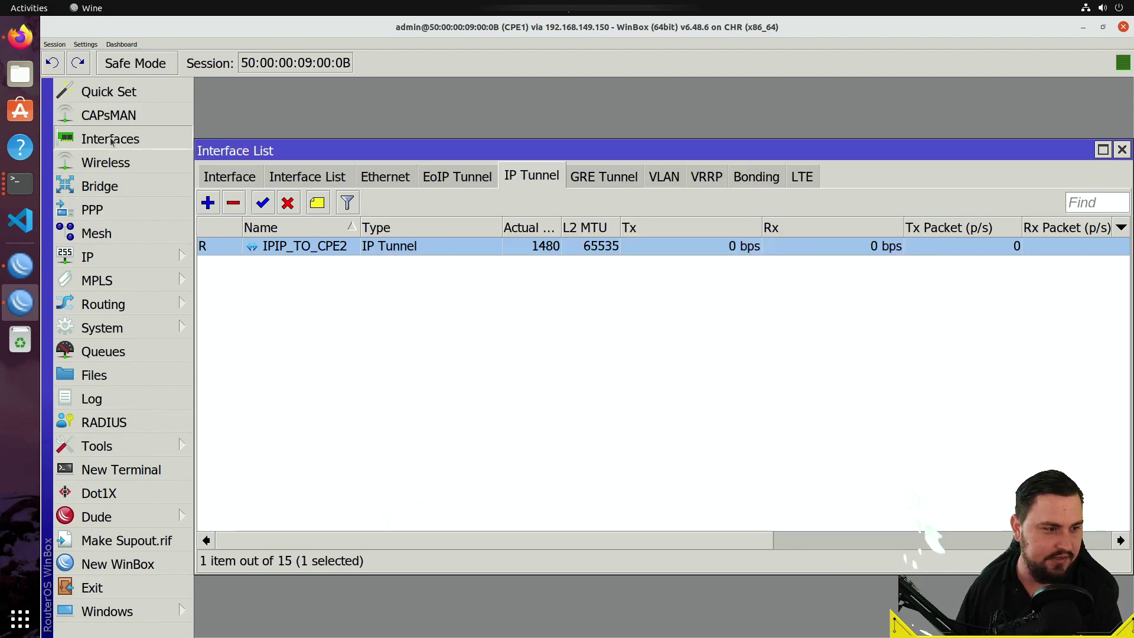
- Under IP > Routes, add destination 192.168.50.0/24 with gateway IPIP_TO_CPE2 and save it
click(132, 256)
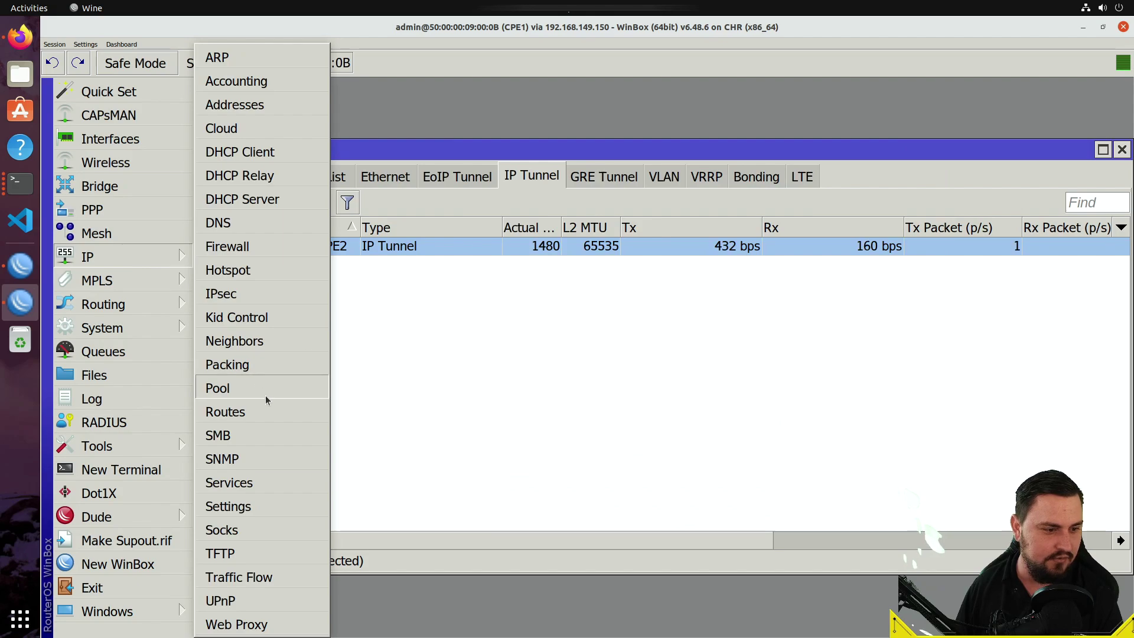
click(264, 411)
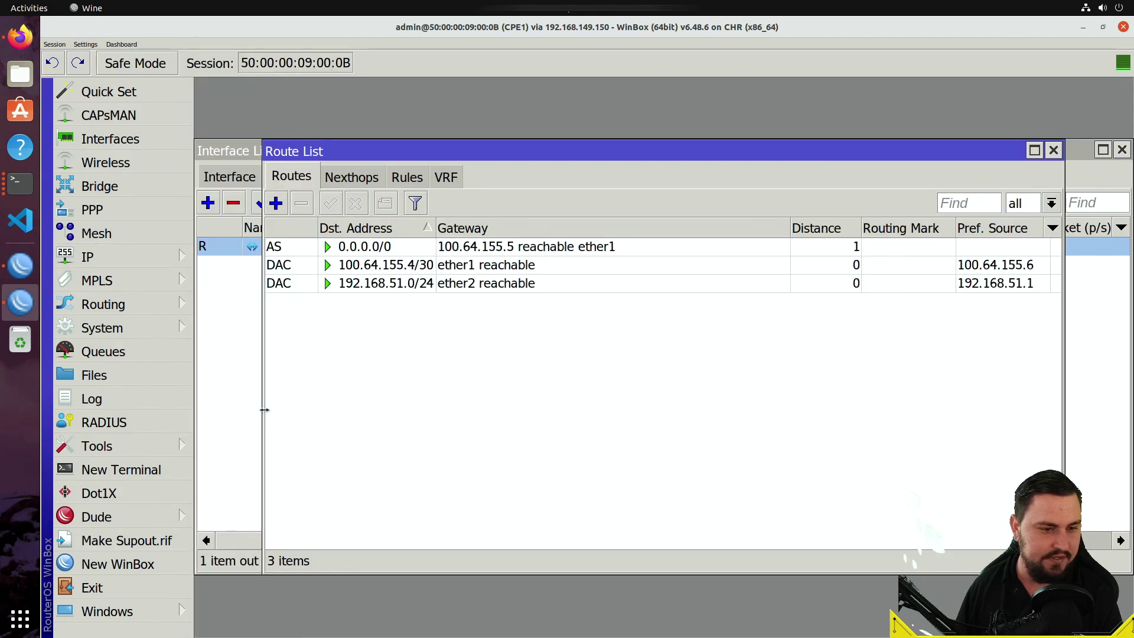
click(276, 203)
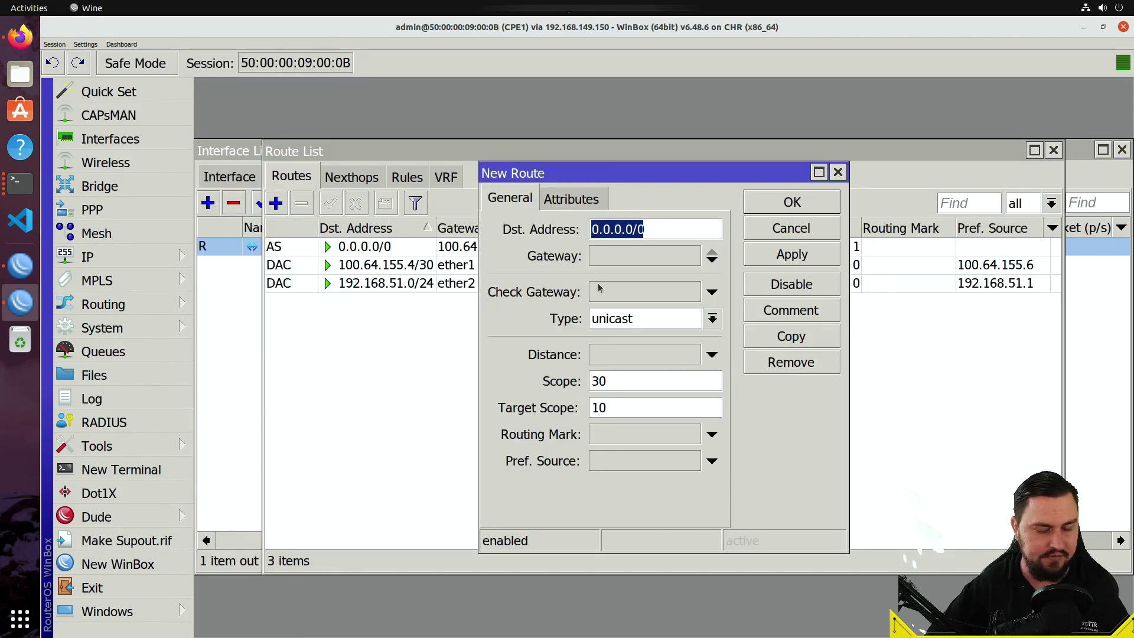
text(192.168)
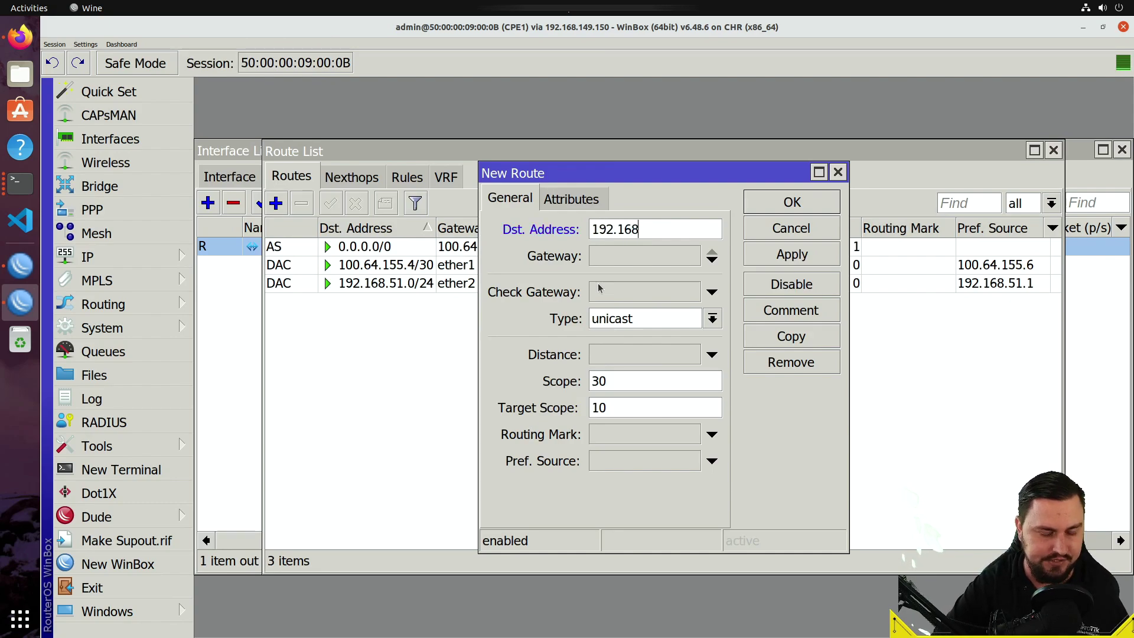
text(.50.0/24)
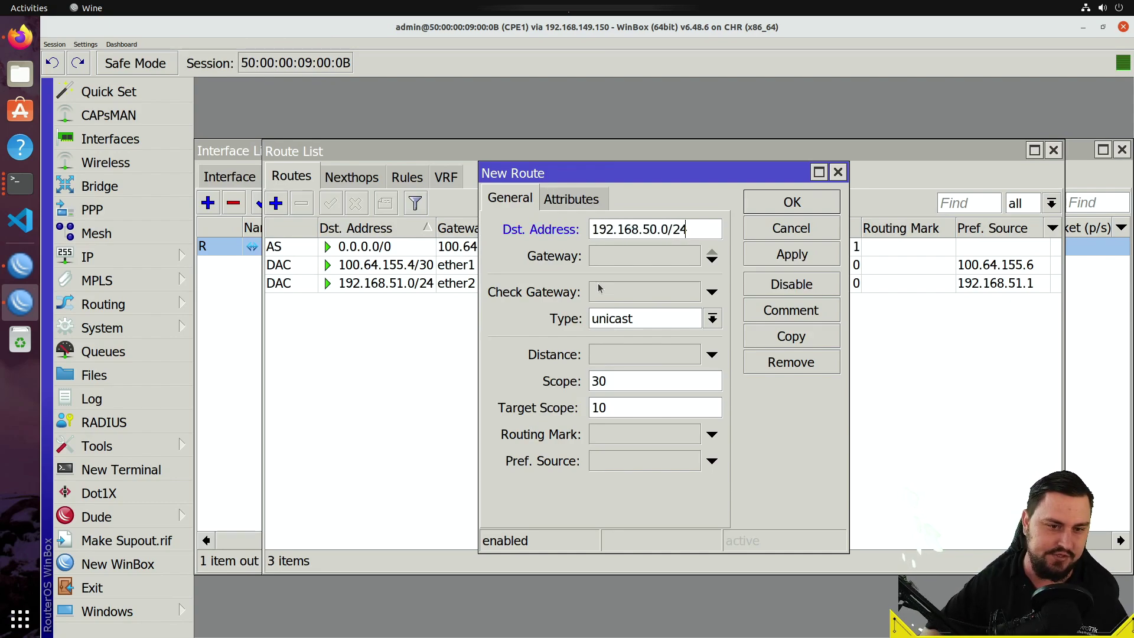
click(676, 253)
click(660, 260)
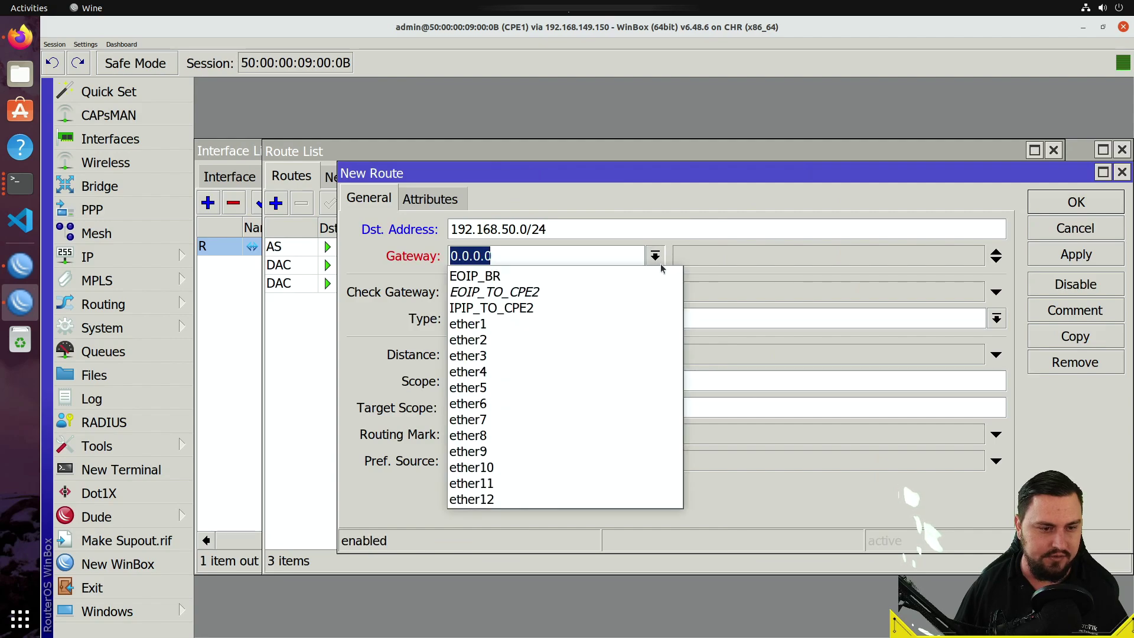
click(614, 304)
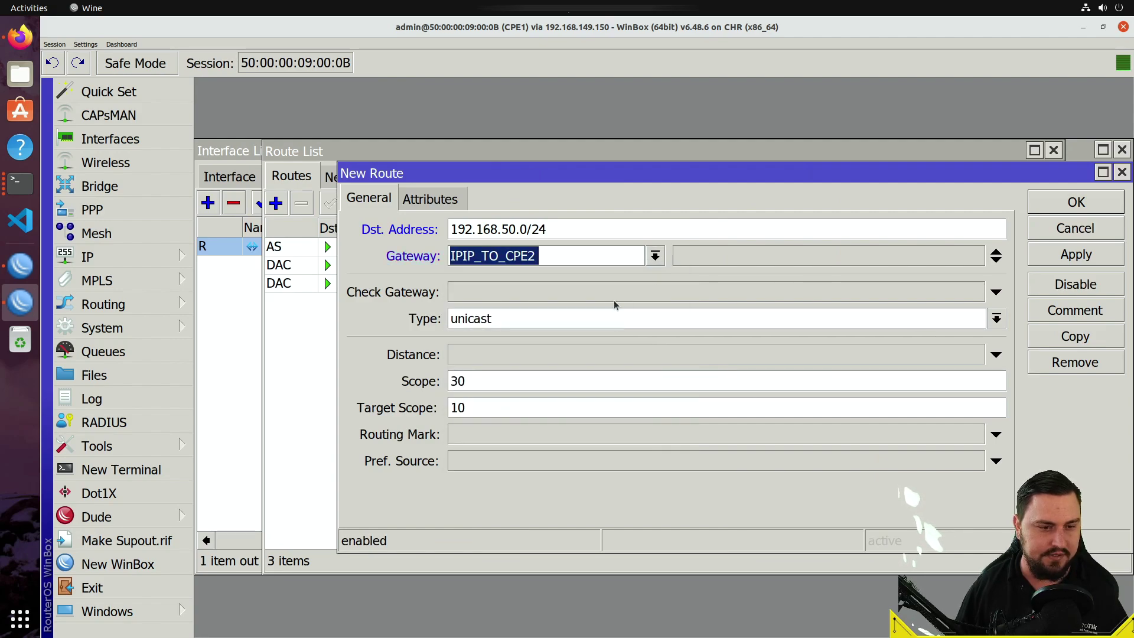
click(1055, 254)
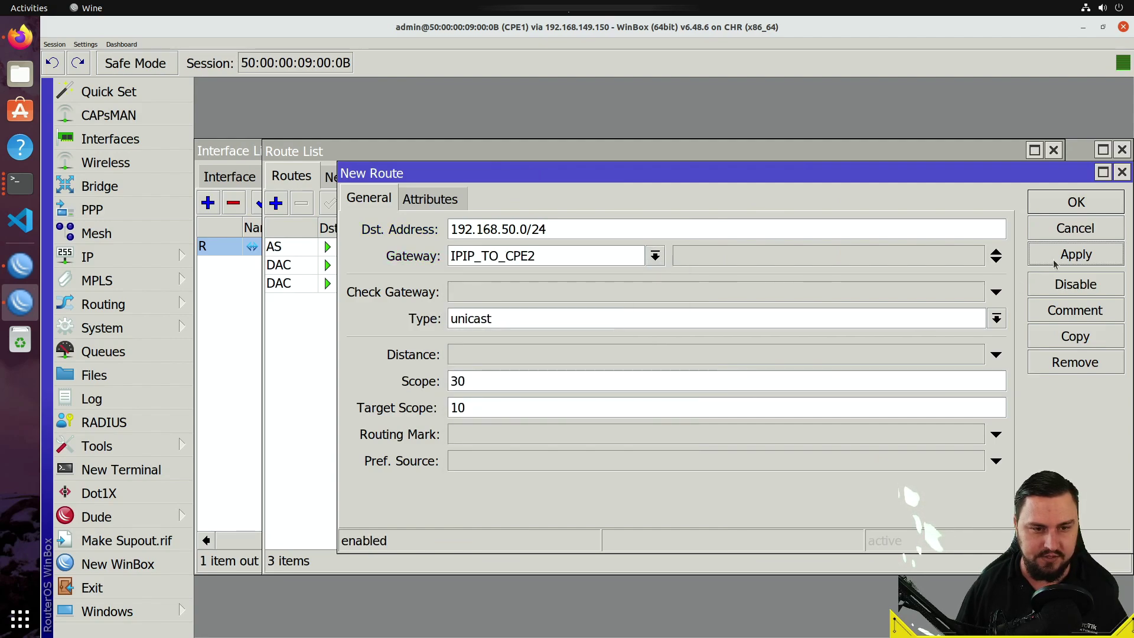
click(1070, 204)
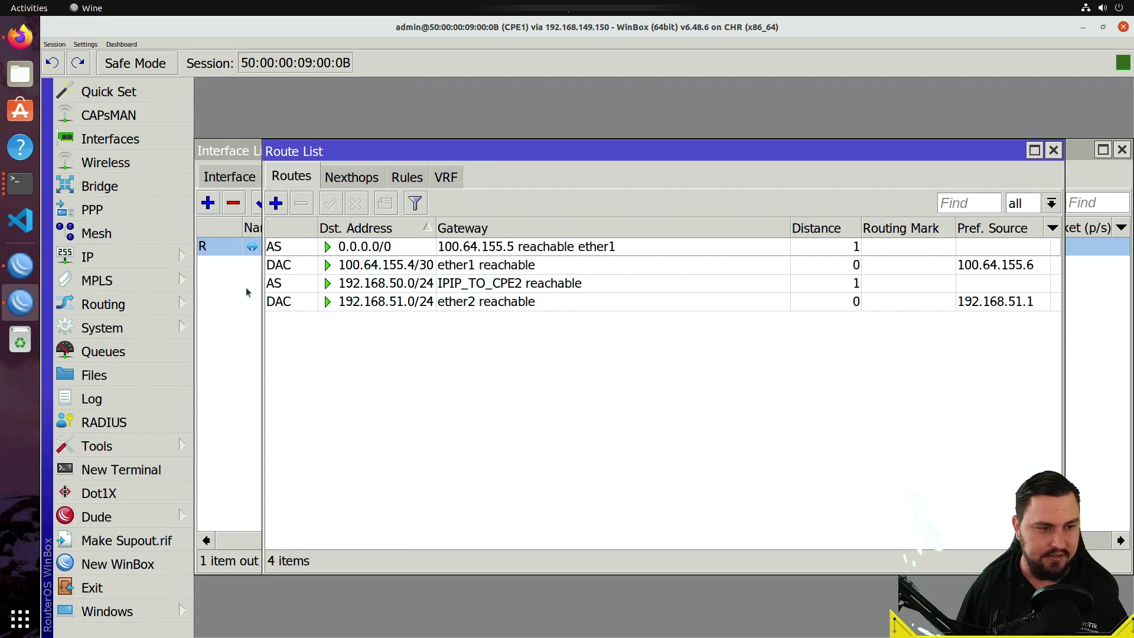
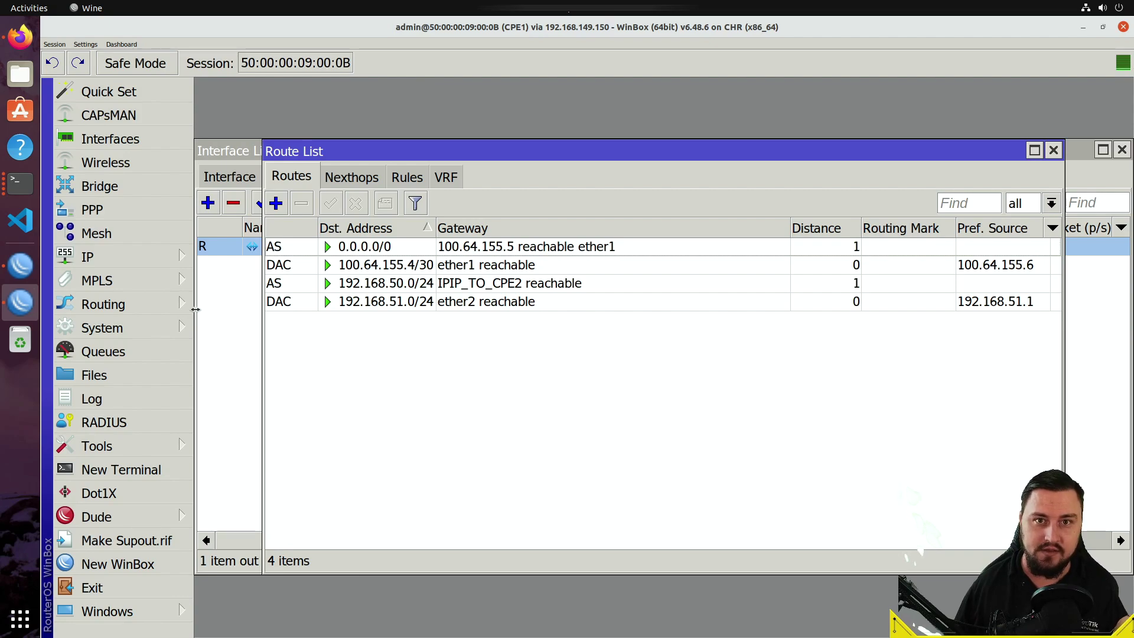
- On CPE2, add route 192.168.51.0/24 with gateway IPIP_TO_CPE1, then apply and save it
click(26, 263)
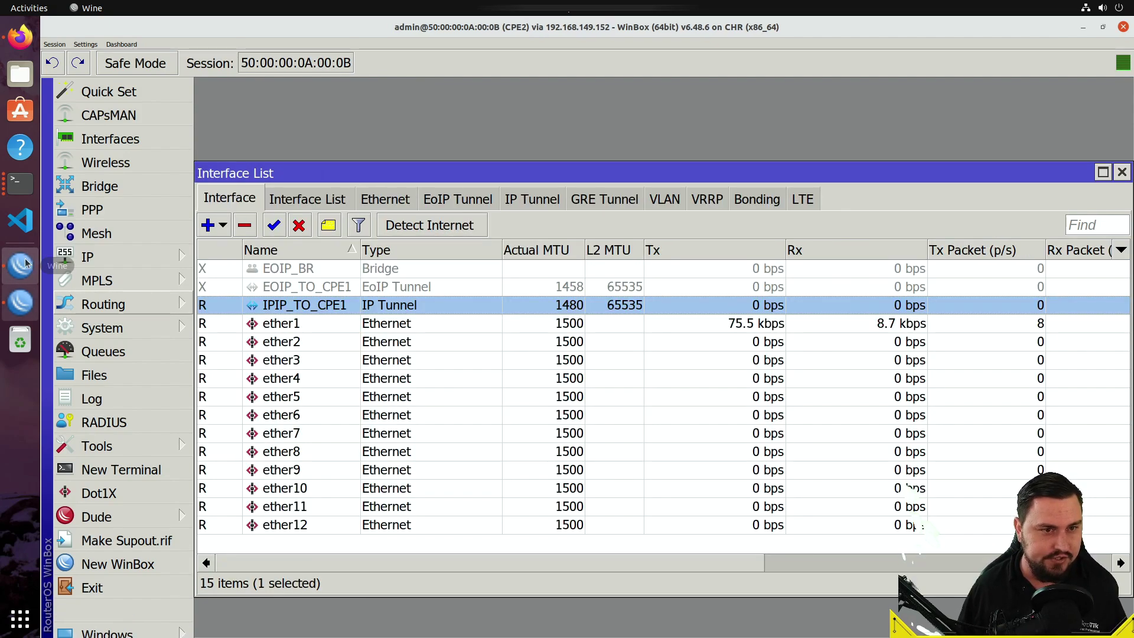
click(133, 260)
click(225, 412)
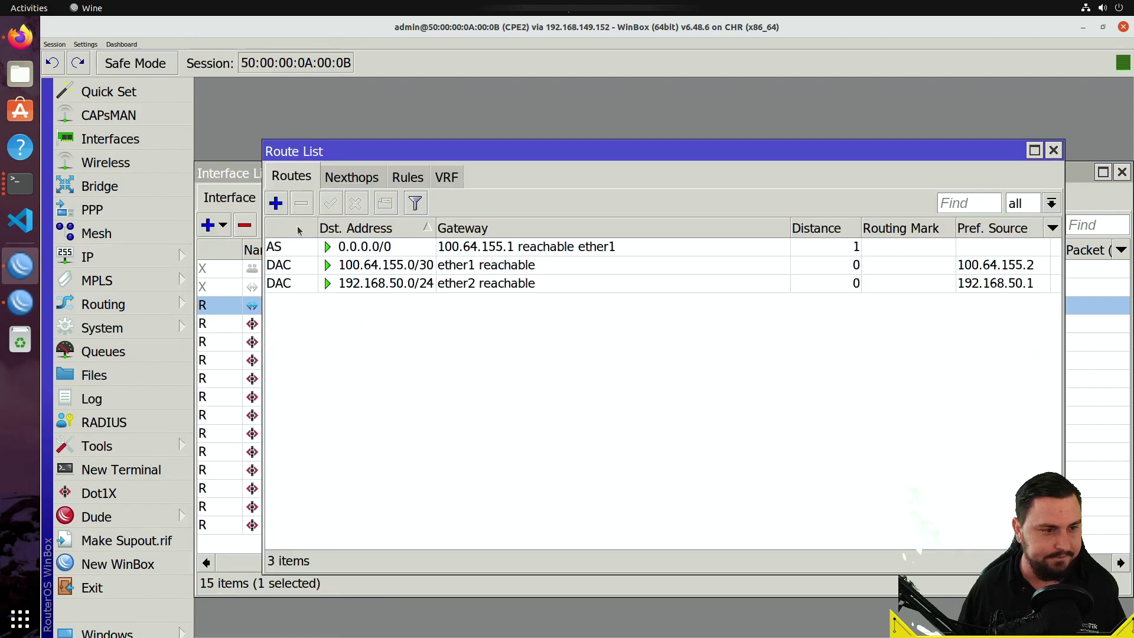
click(279, 207)
text(19)
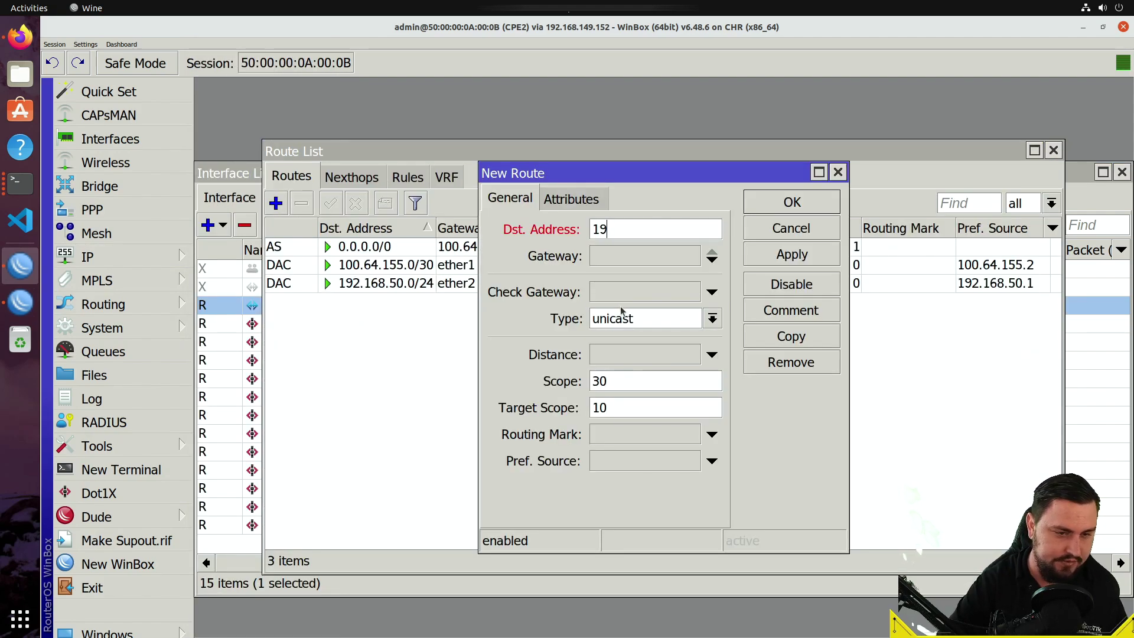
text(2.168)
text(.51.0/24)
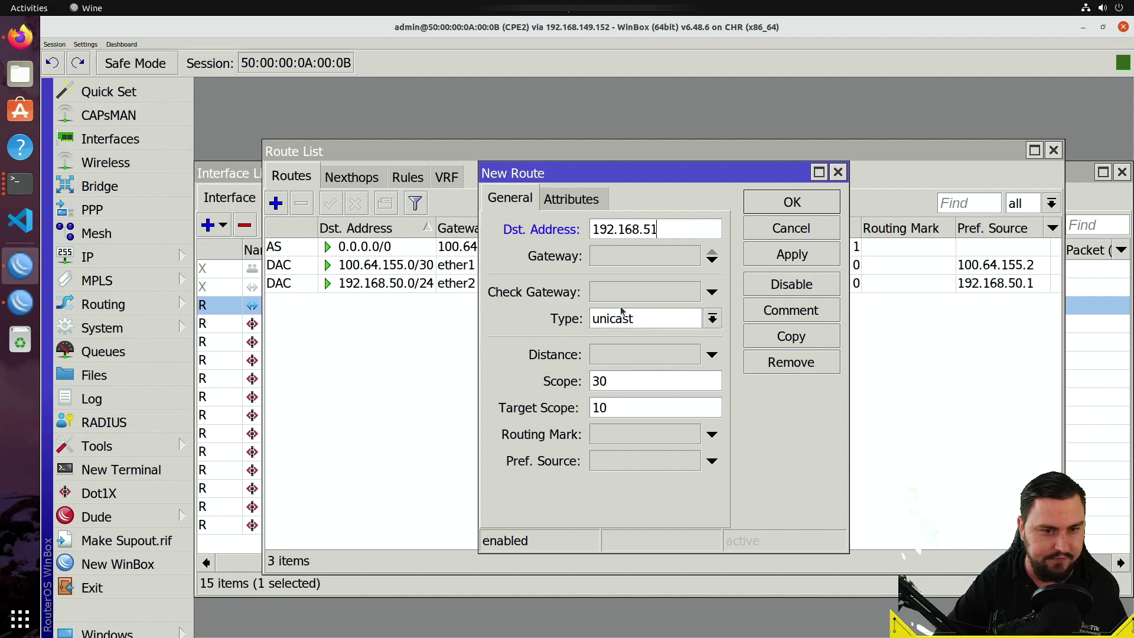
key(Tab)
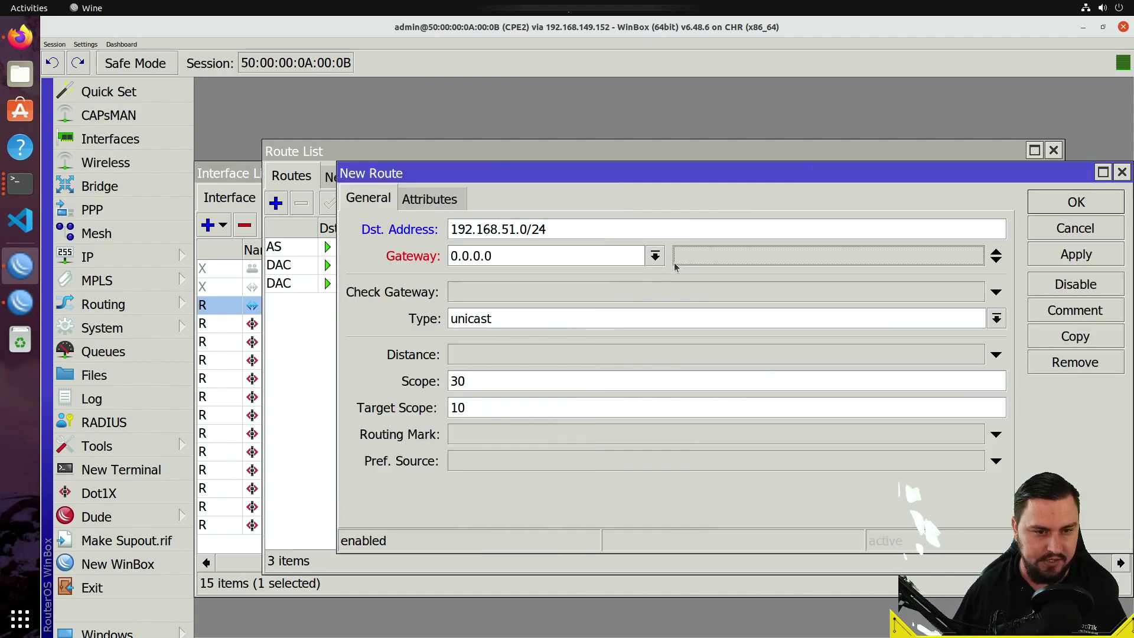
click(655, 255)
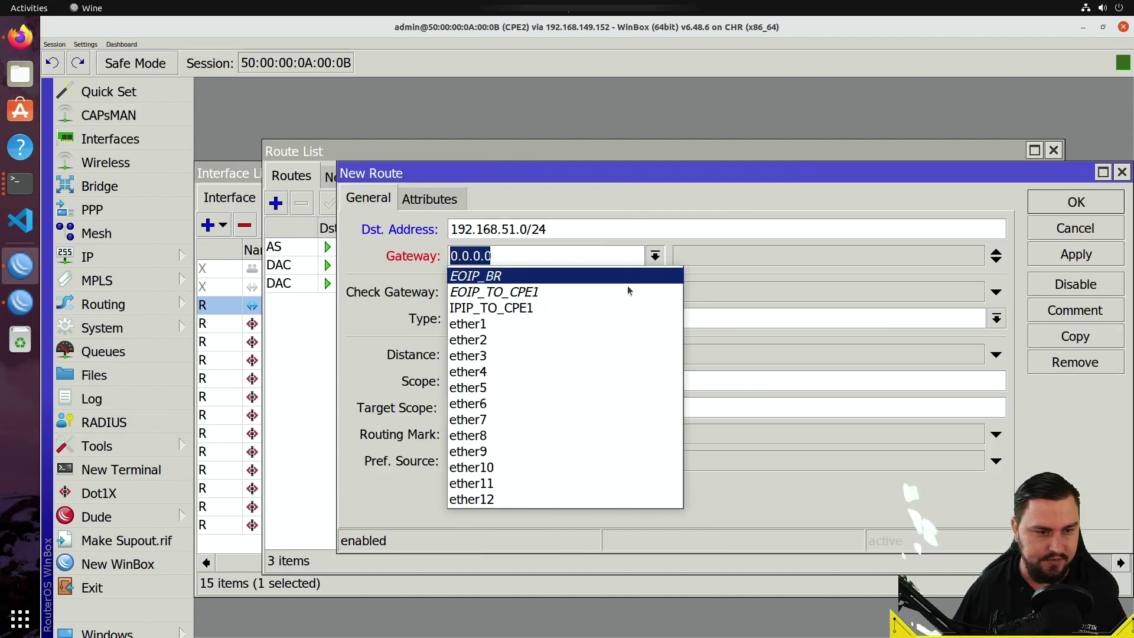
click(619, 307)
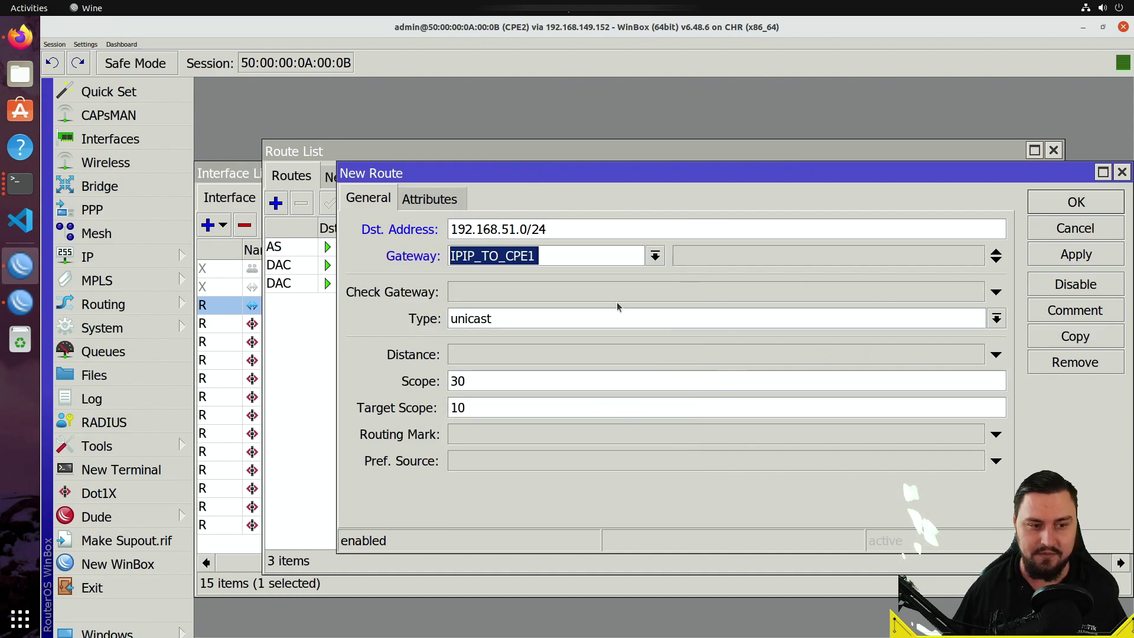
click(1041, 256)
click(1037, 204)
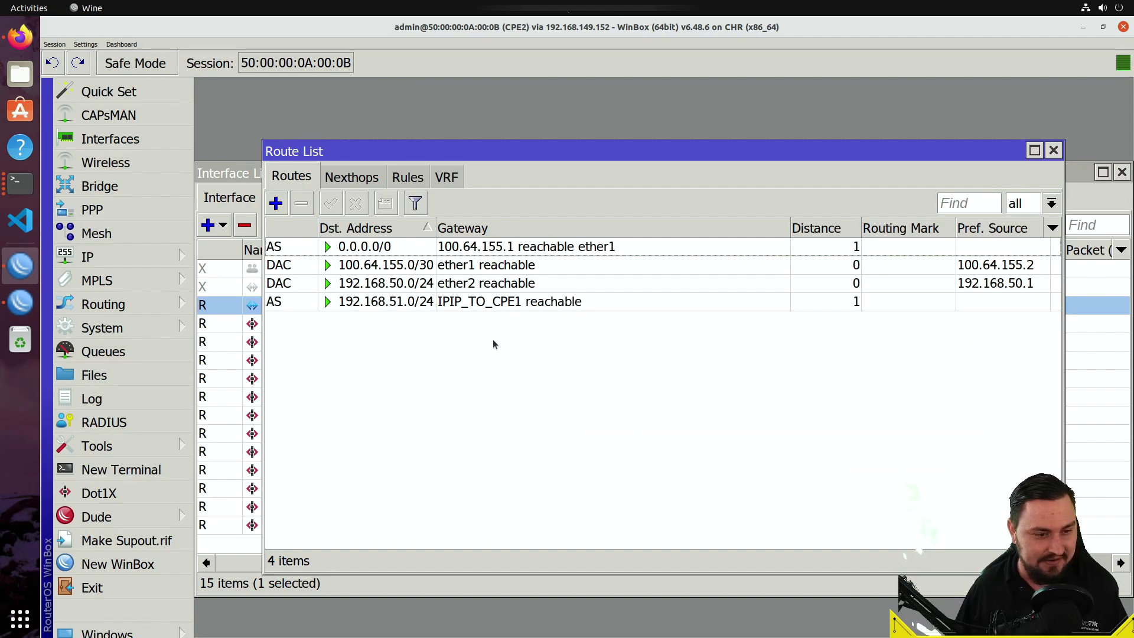
- In a CPE2 terminal, ping 192.168.51.1 and stop after four replies with 0% loss
click(172, 467)
drag(560, 170, 736, 169)
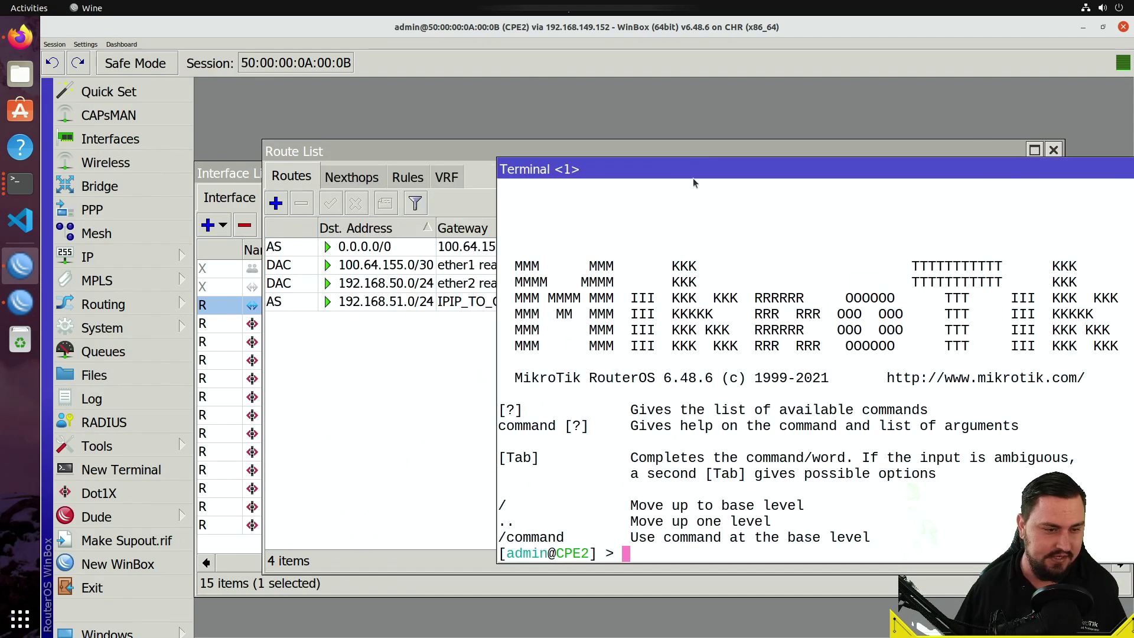
key(Return)
key(Return)
text(ping )
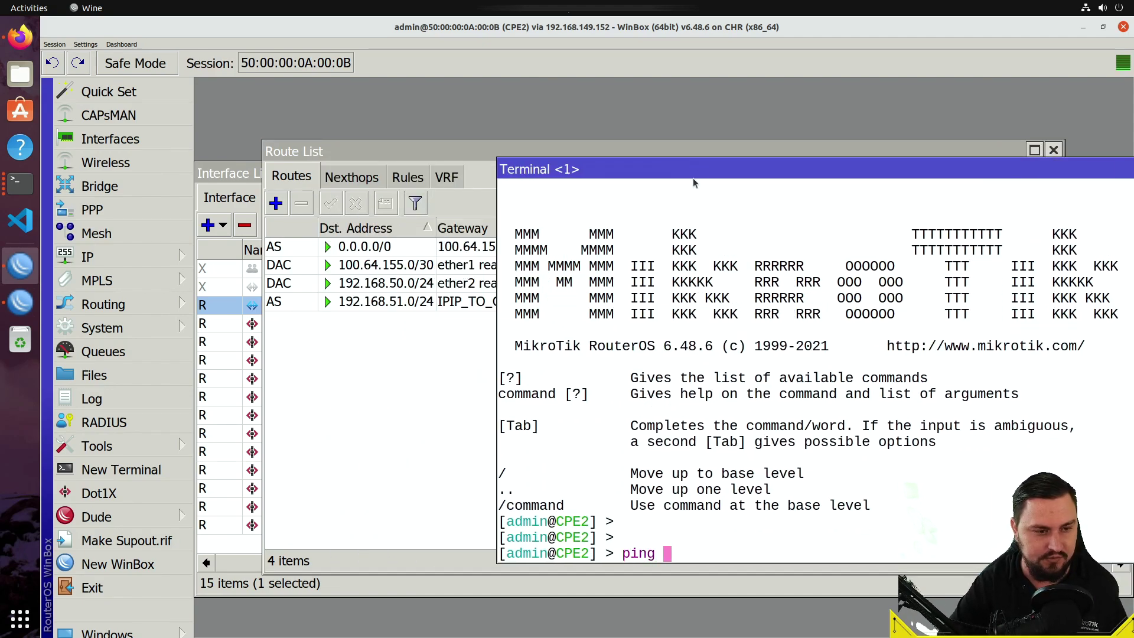
text(192.168.51.1)
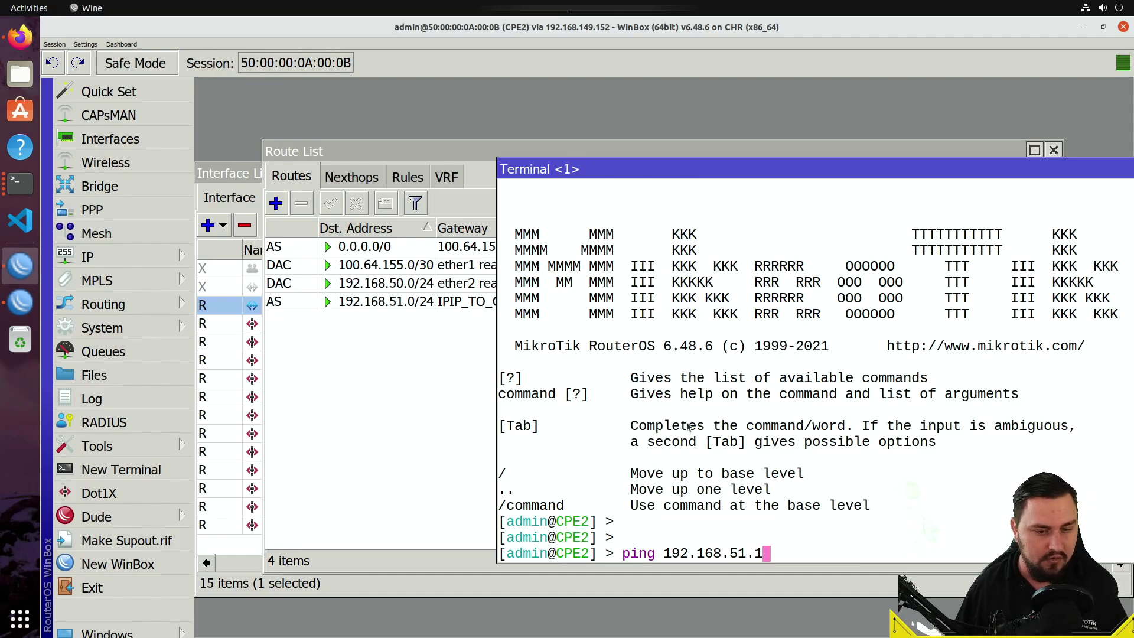
click(662, 543)
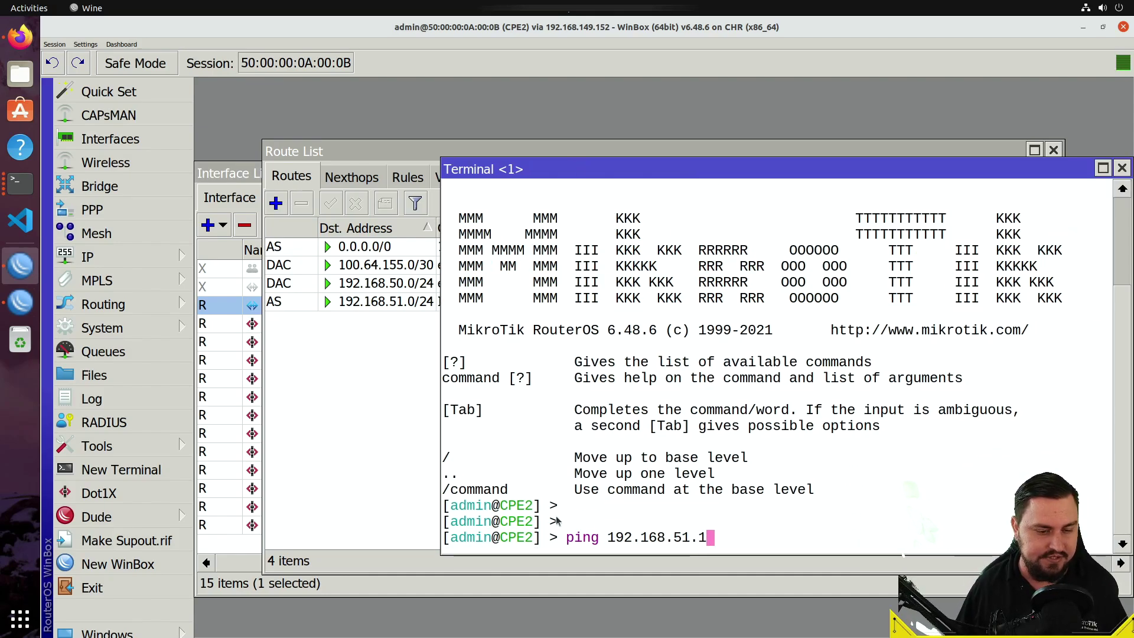
key(Return)
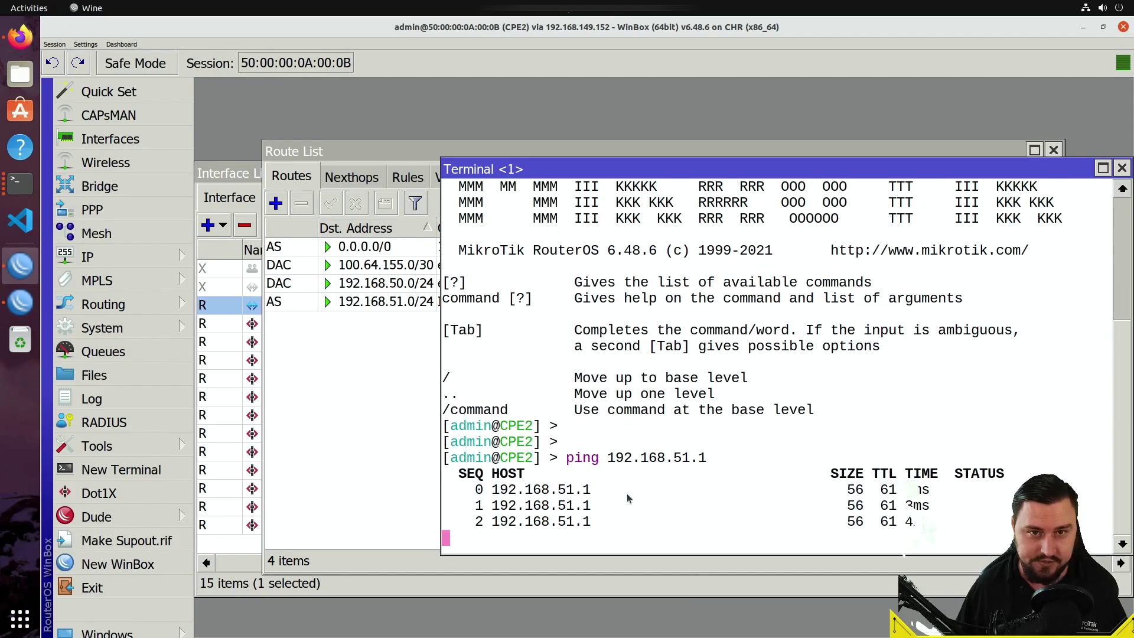
key(ctrl+c)
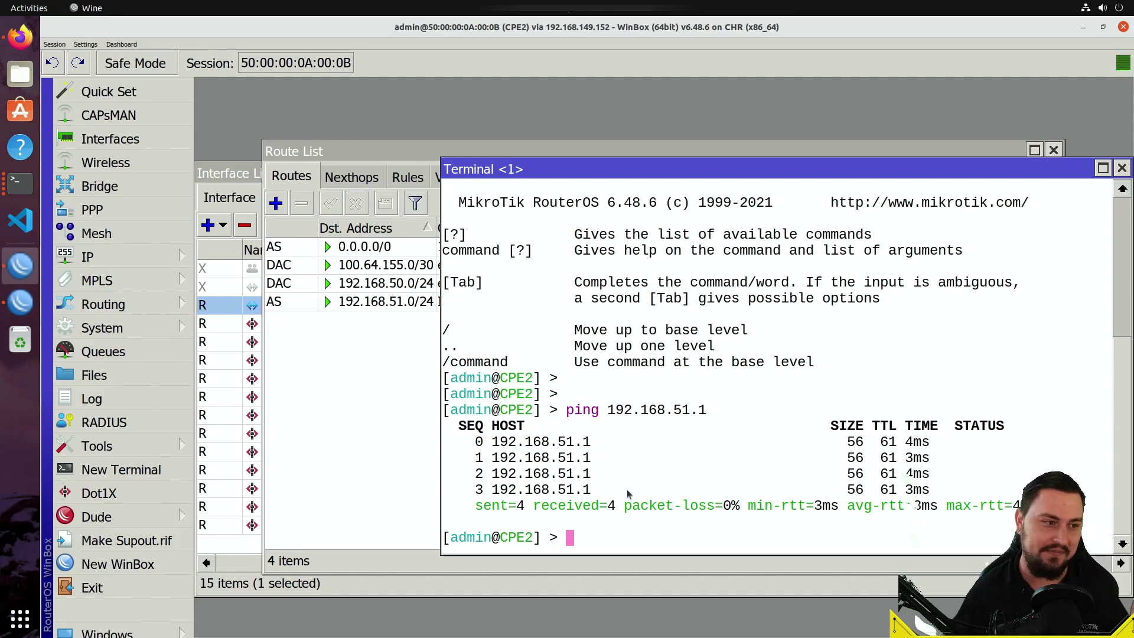
- Back on CPE2, show the Interface List's GRE Tunnel tab, which lists no tunnels
click(12, 297)
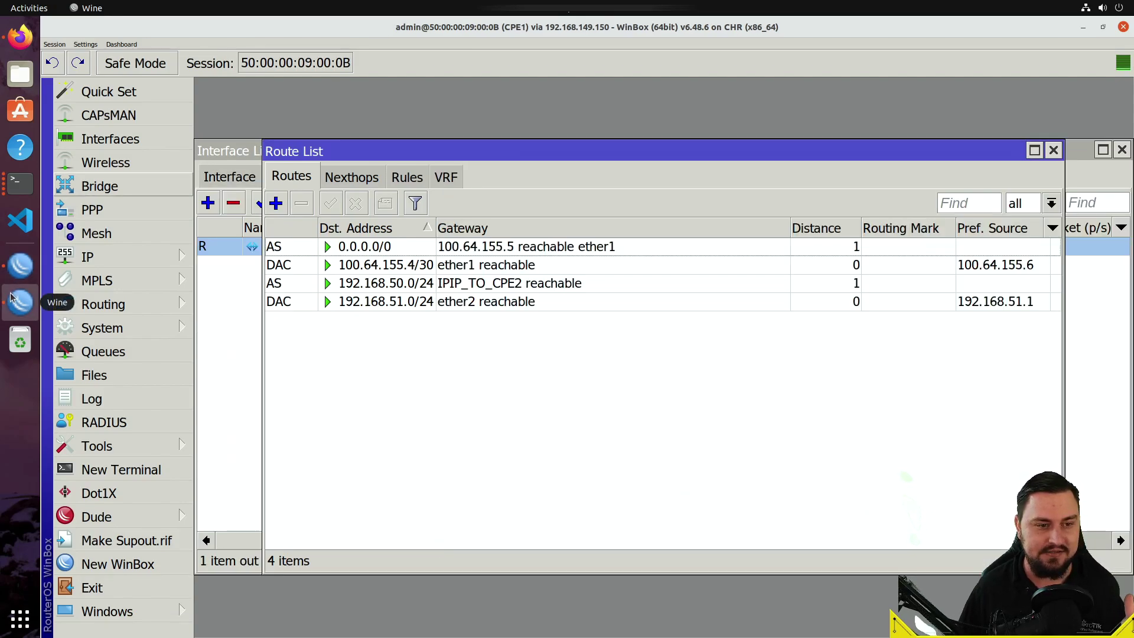
click(20, 266)
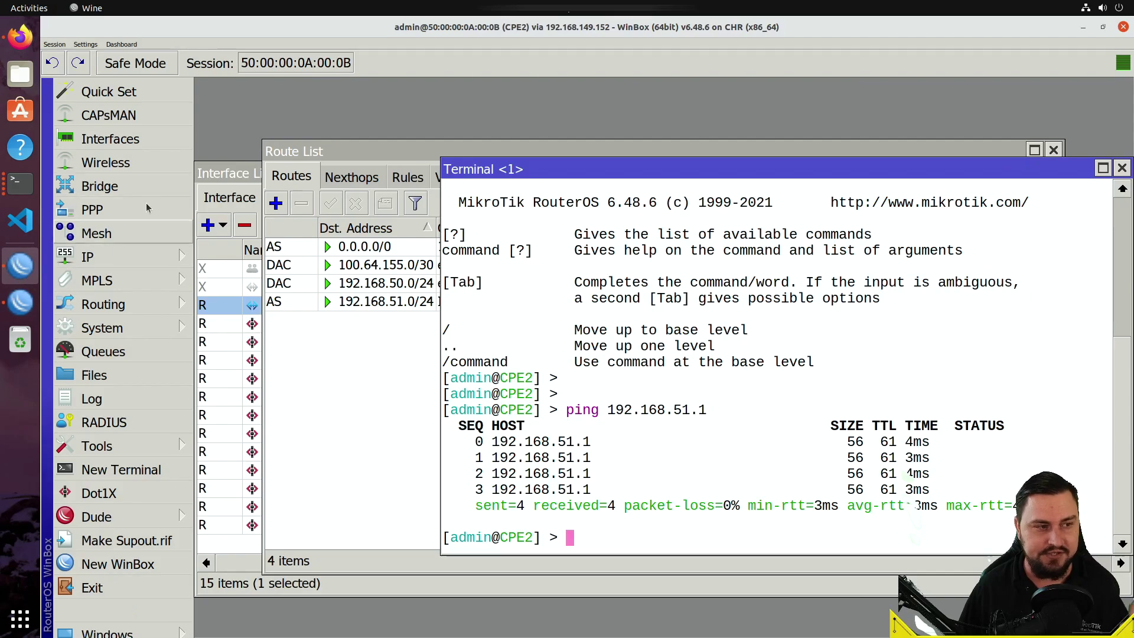
click(155, 145)
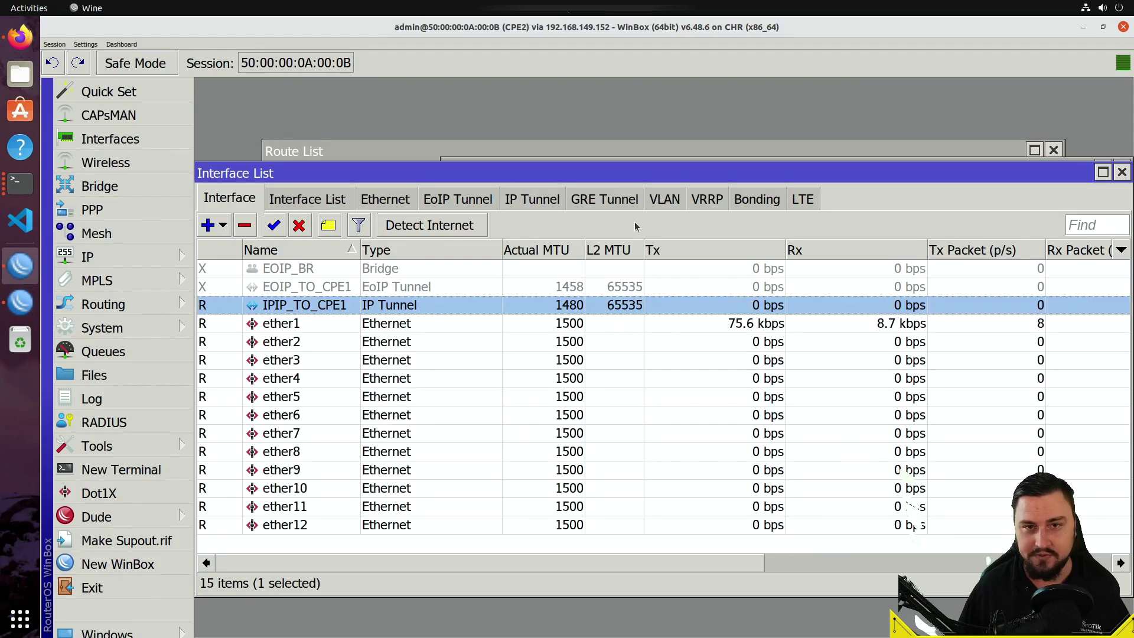
click(618, 202)
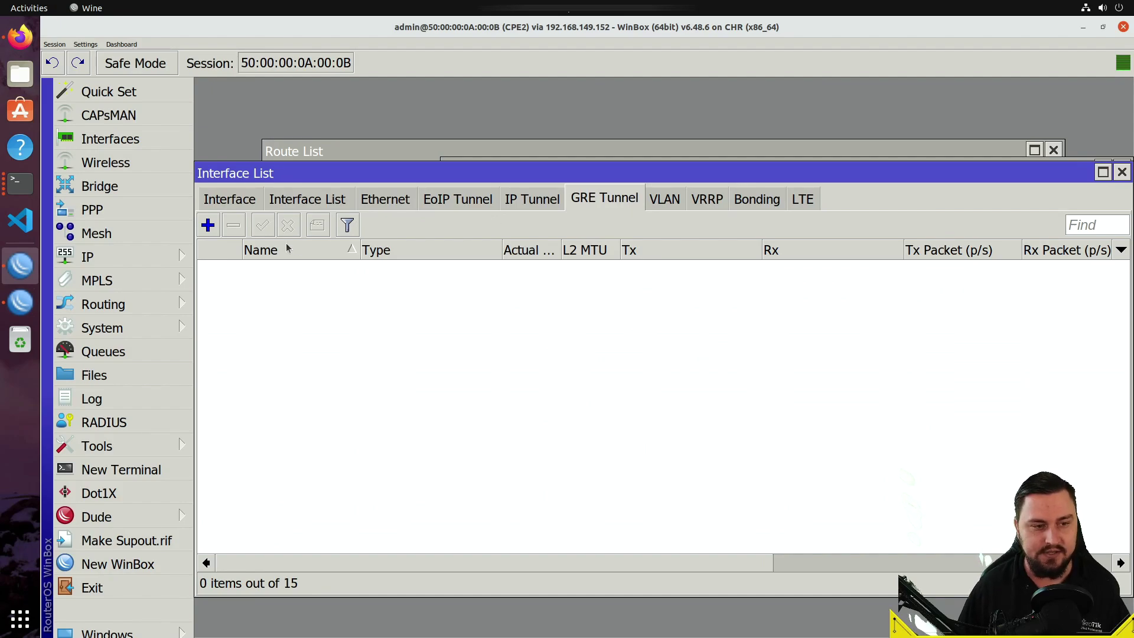
- Cancel a new GRE tunnel without creating it and return to the CPE1 session's route list
click(215, 230)
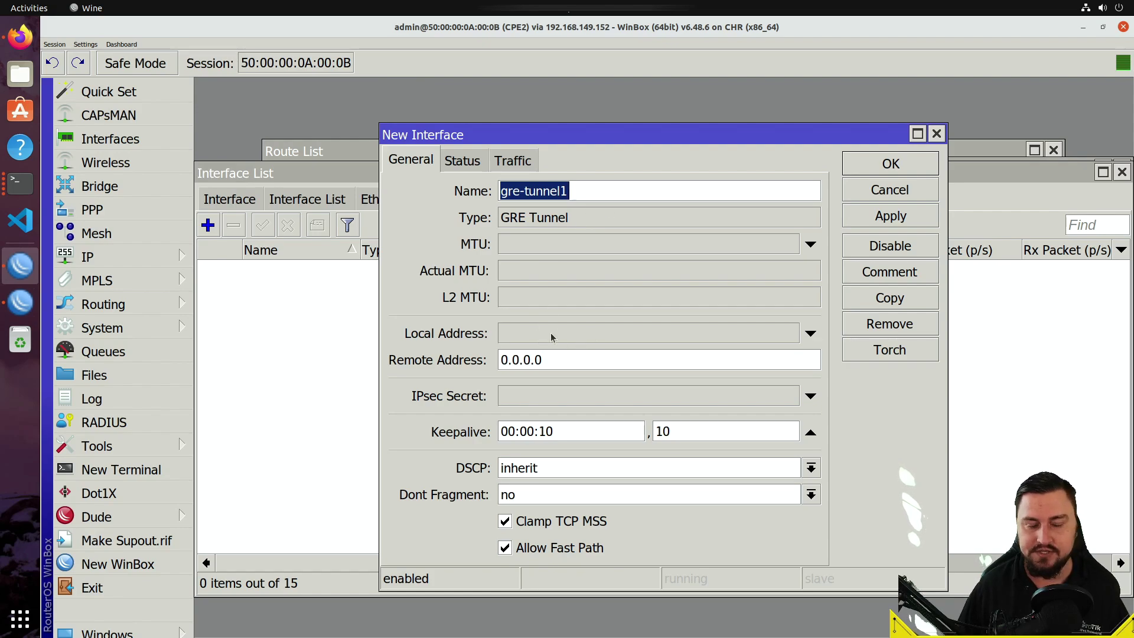
click(870, 190)
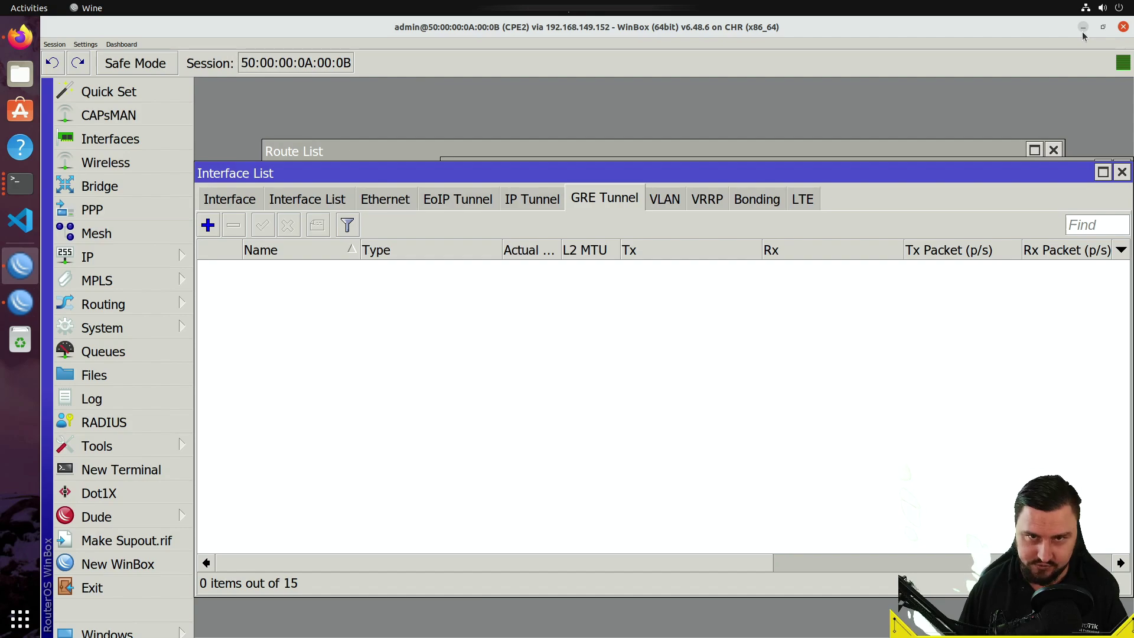
click(1083, 29)
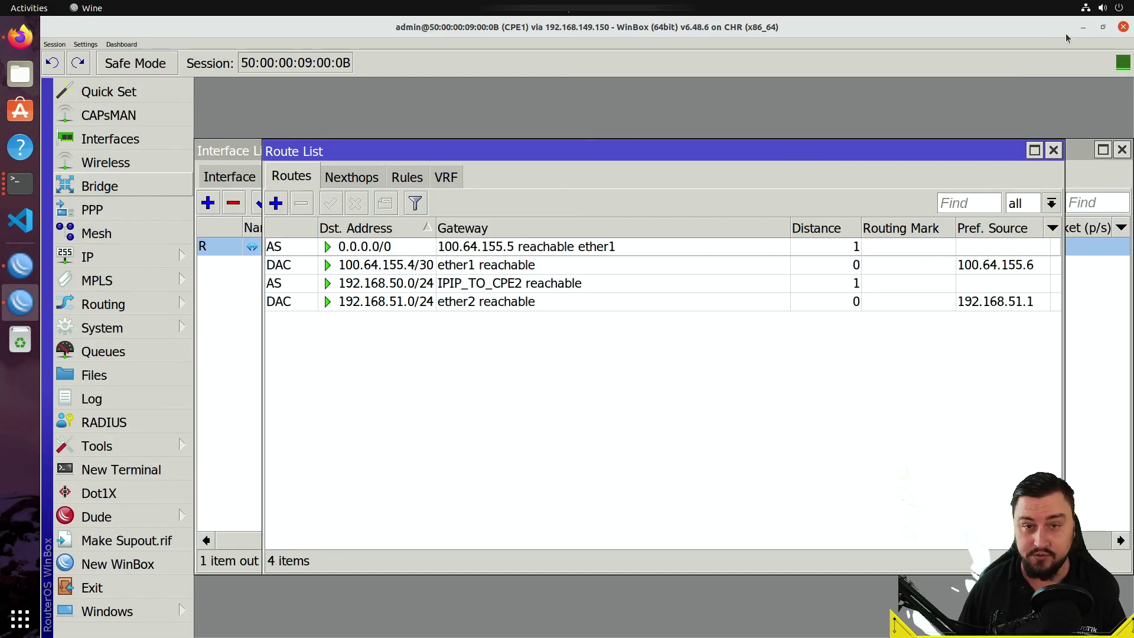